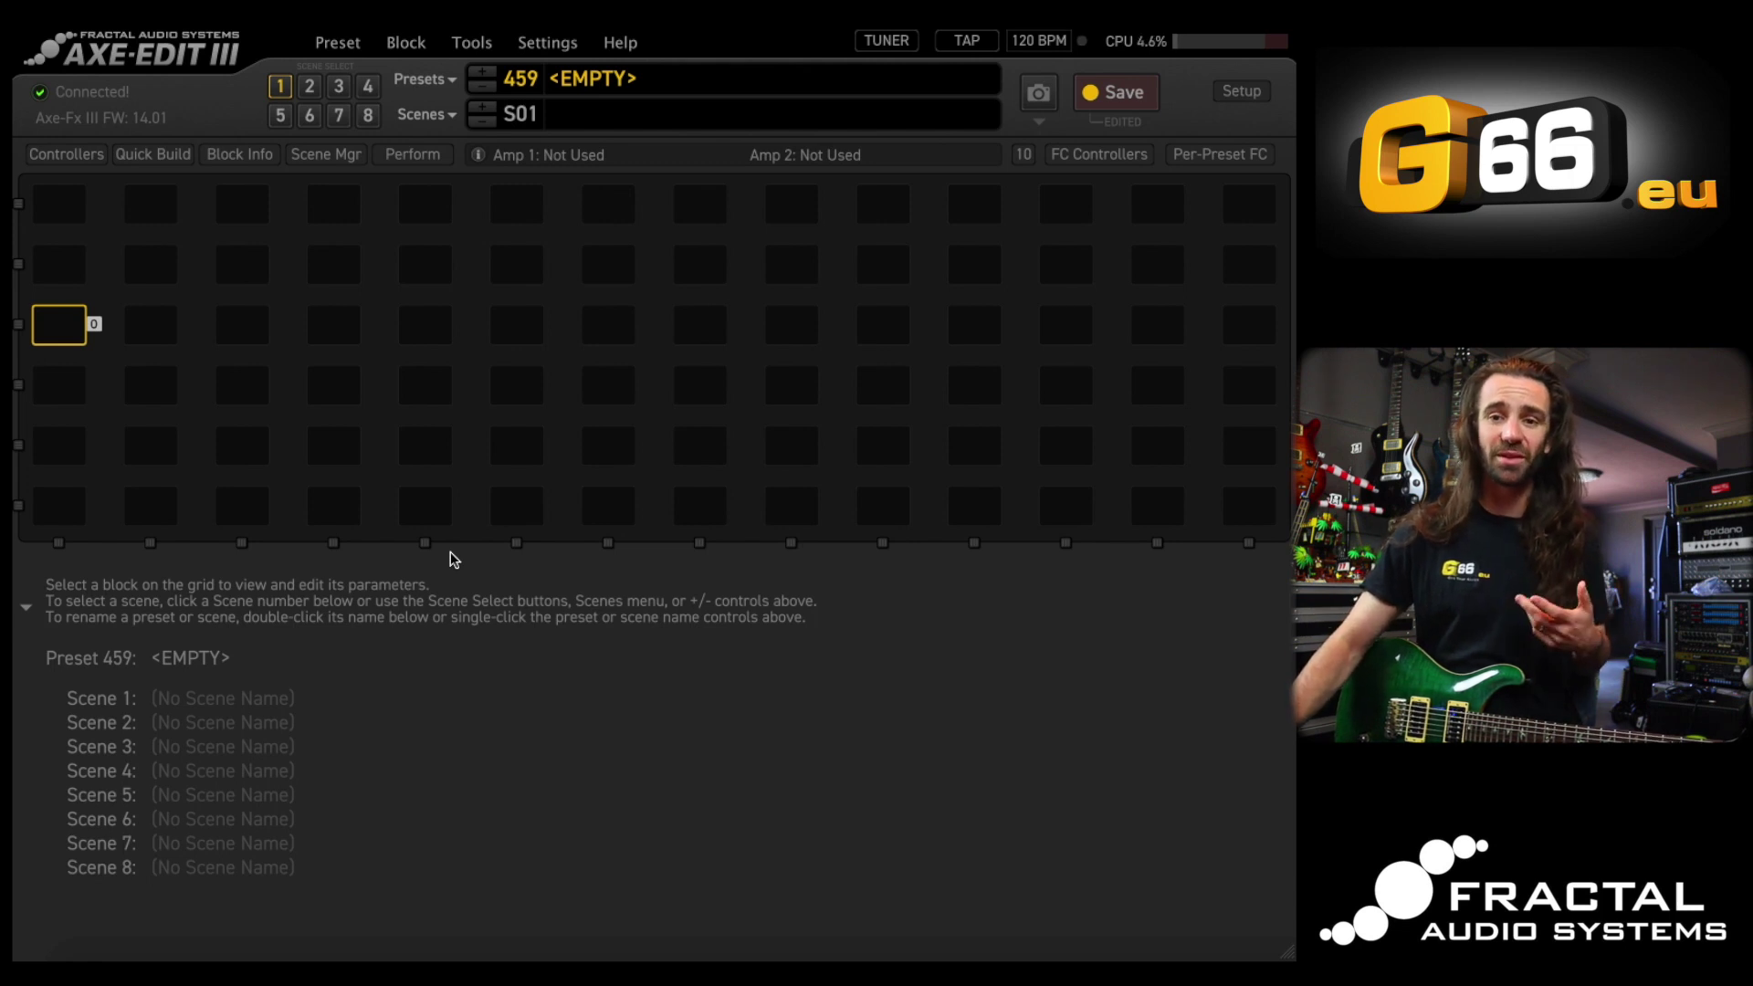
pyautogui.click(330, 333)
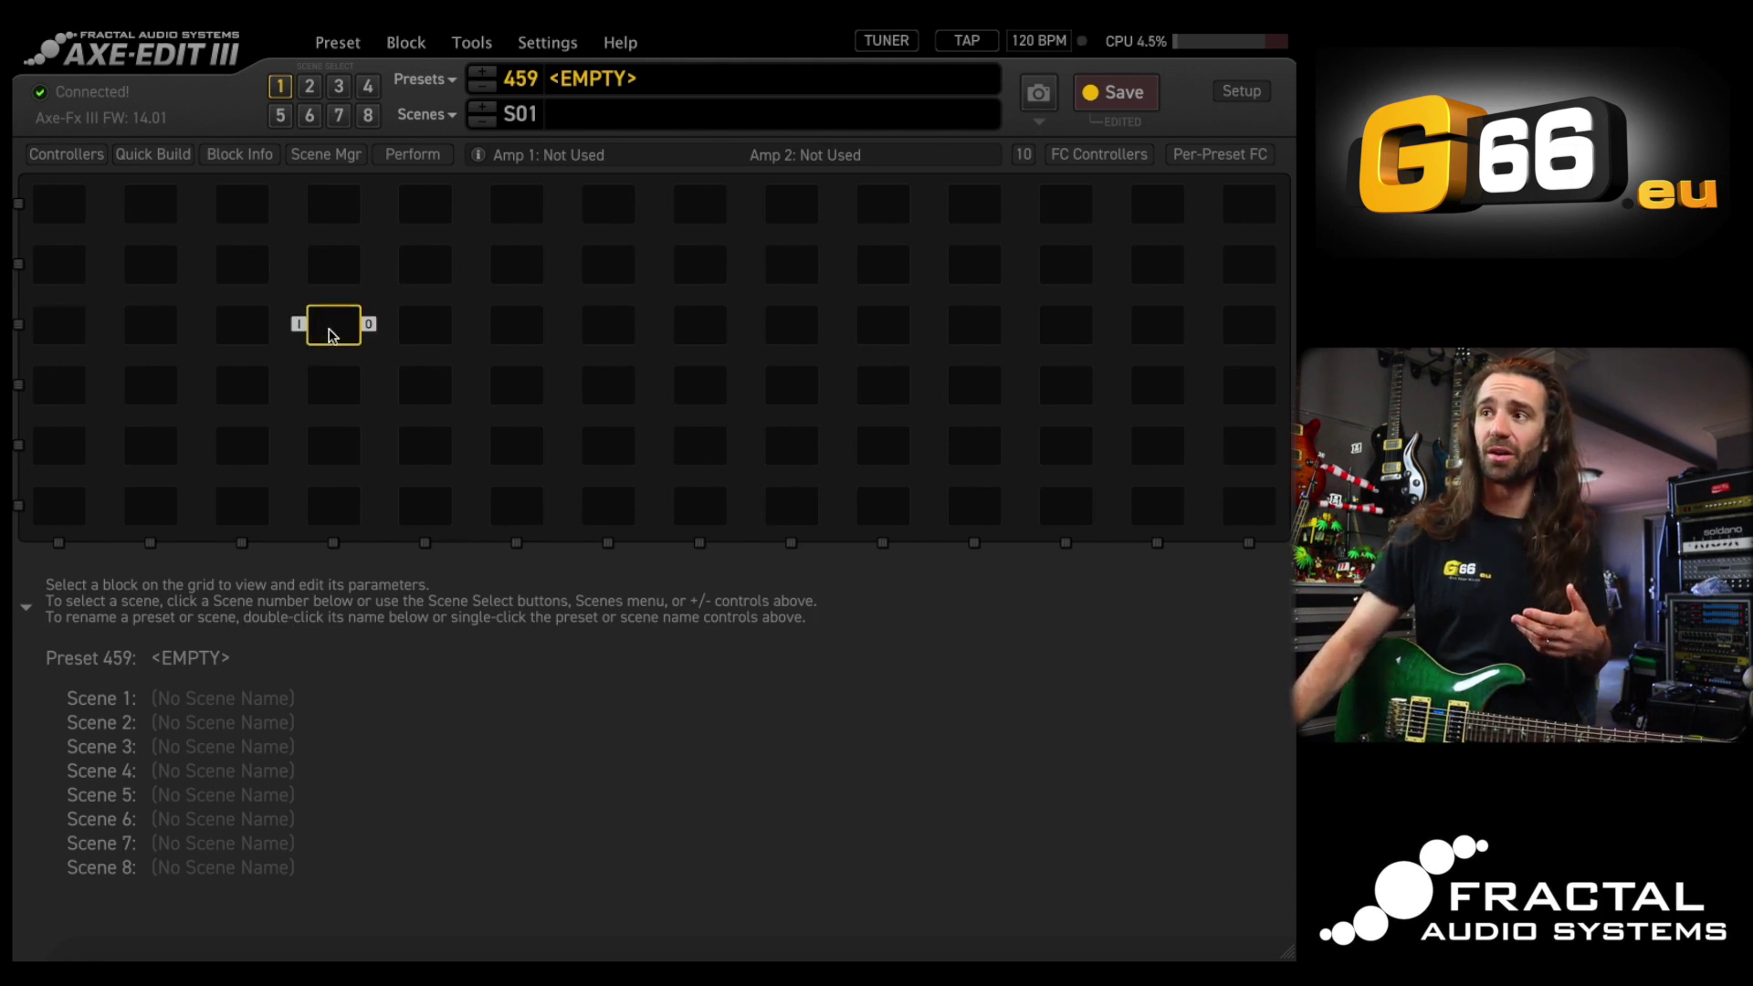
pyautogui.rightClick(331, 335)
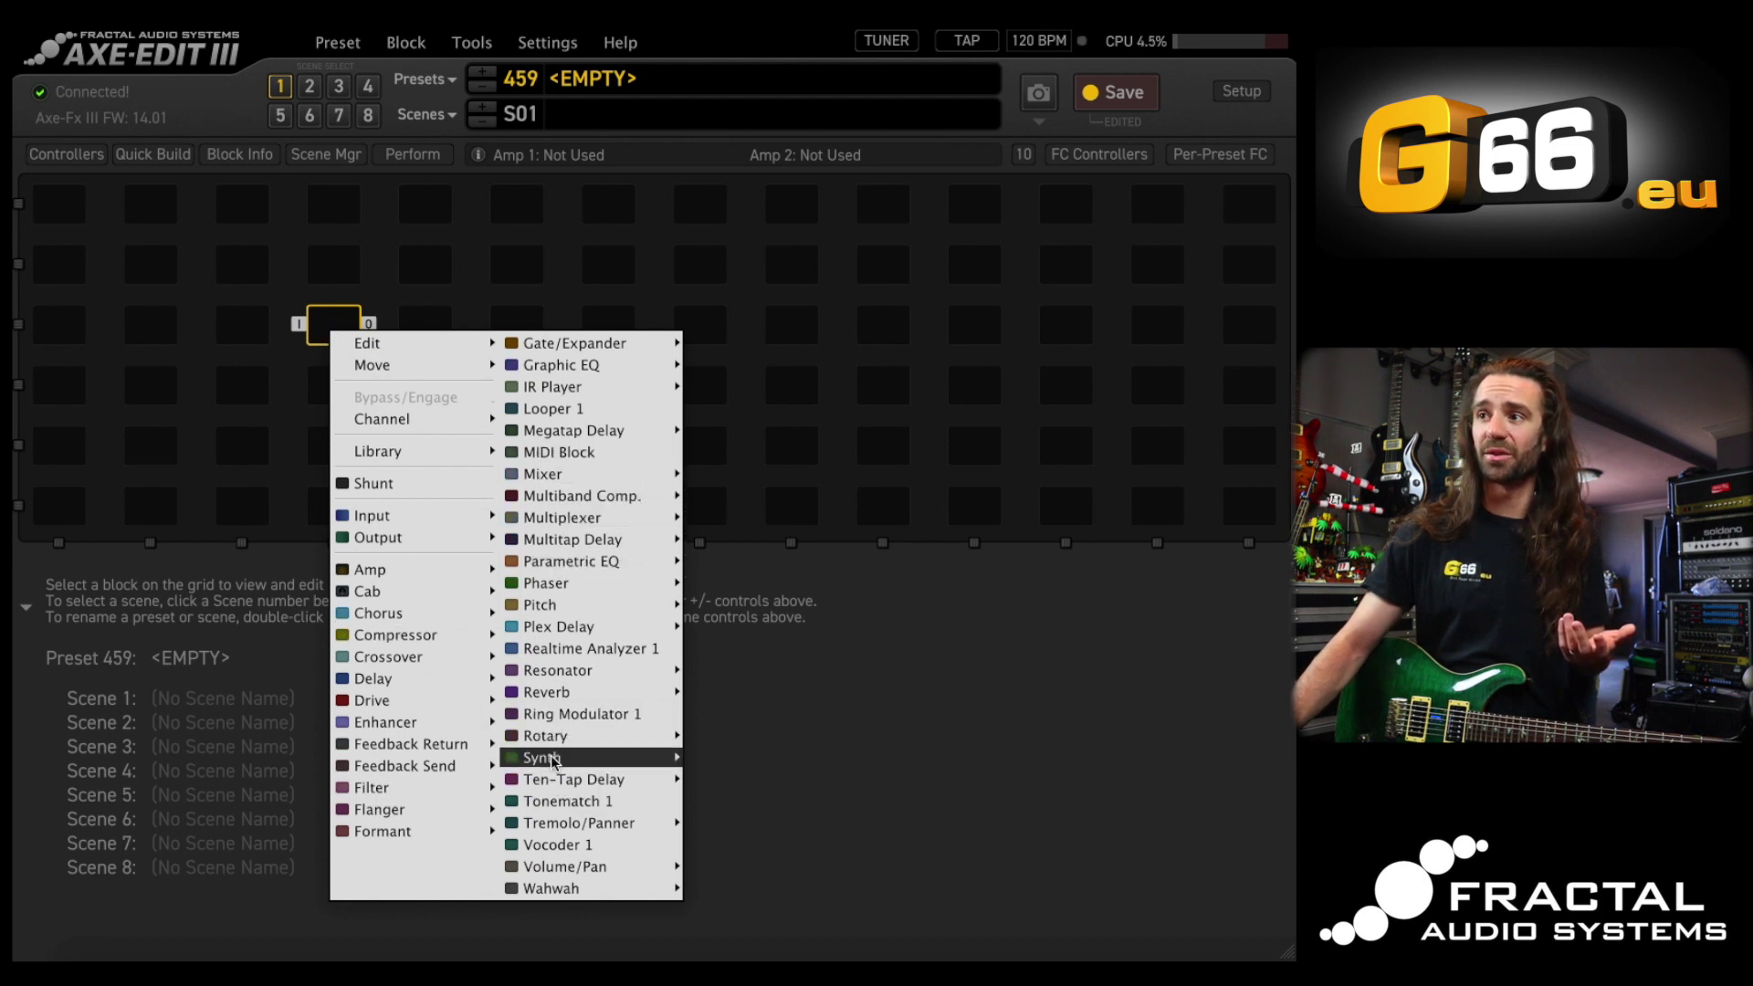
pyautogui.click(815, 561)
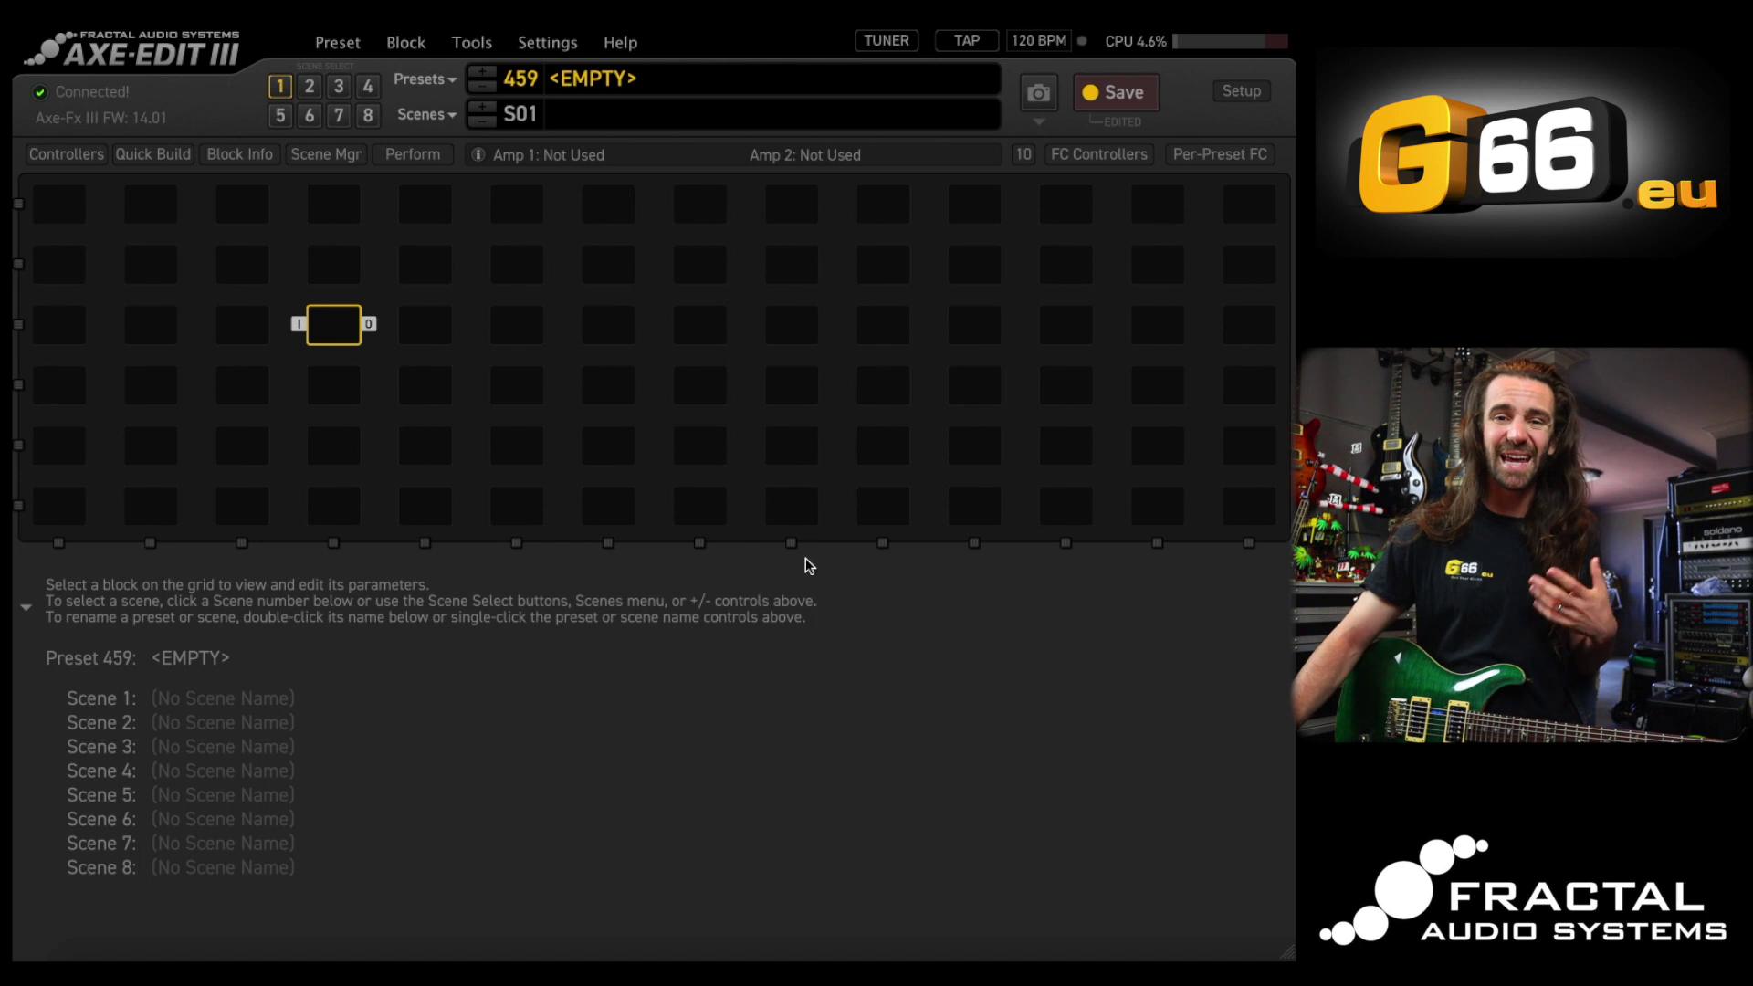
# Using Quick Build, place Input 1 in the first column and Output 1 in the last column of the grid's third row
pyautogui.click(179, 157)
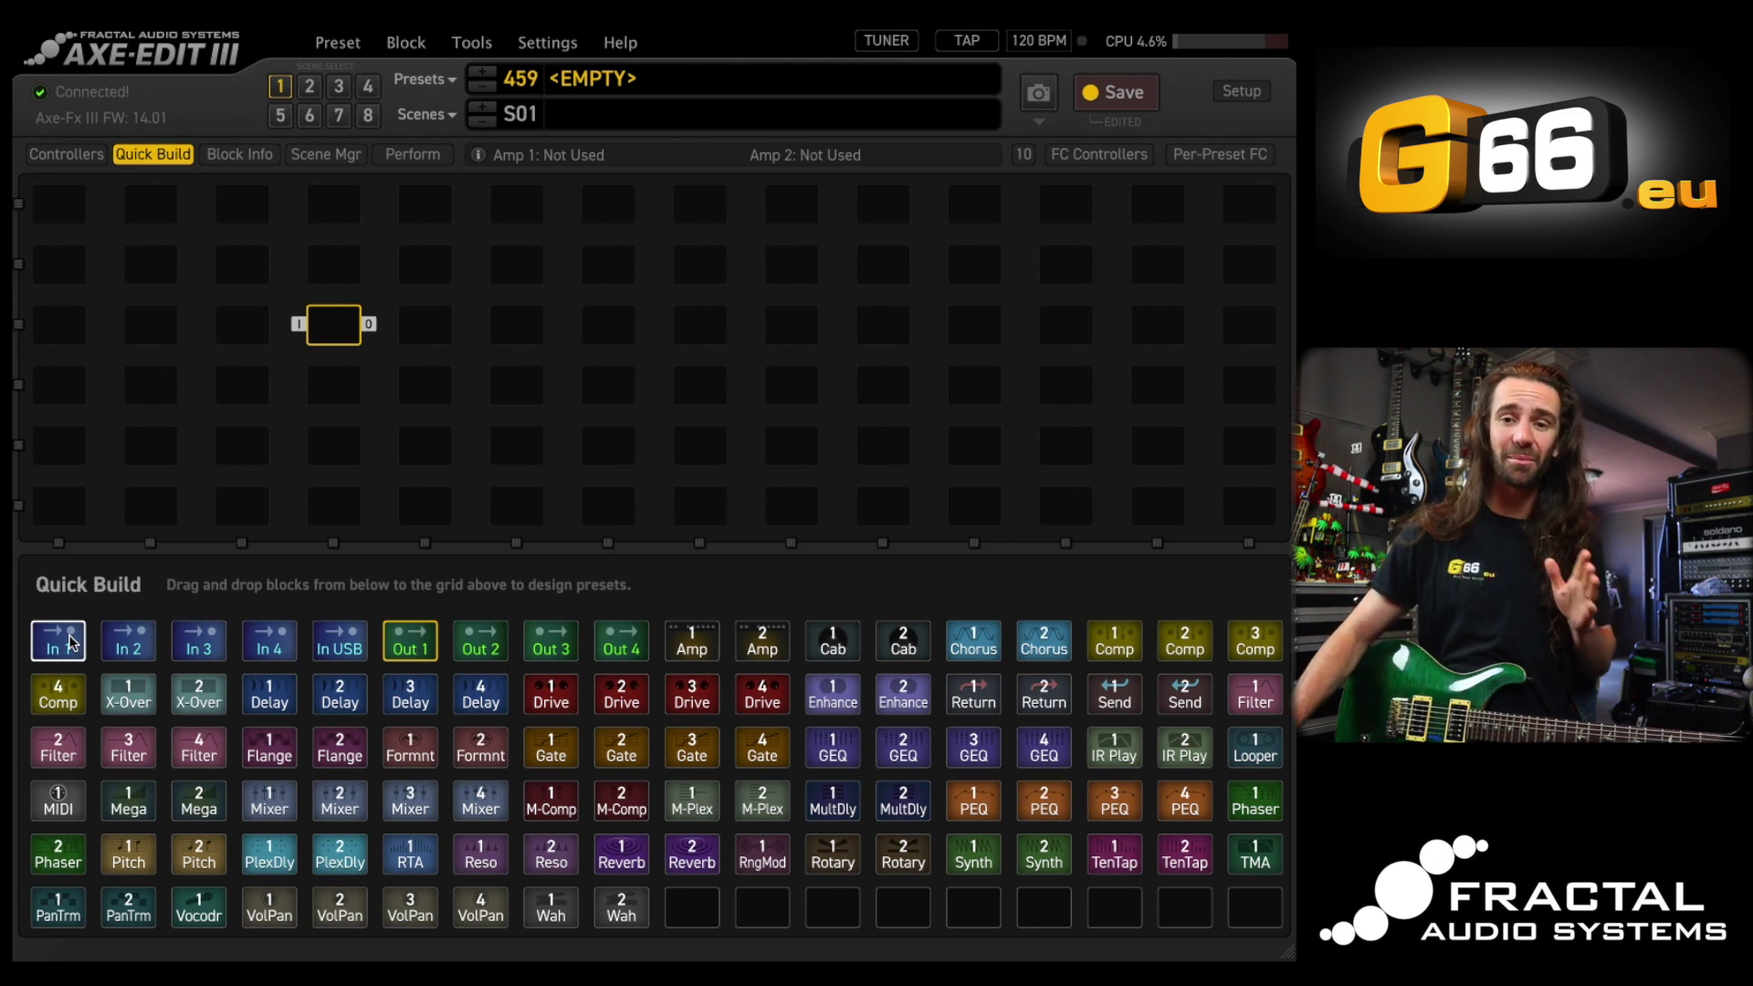
pyautogui.moveTo(64, 642); pyautogui.dragTo(42, 334)
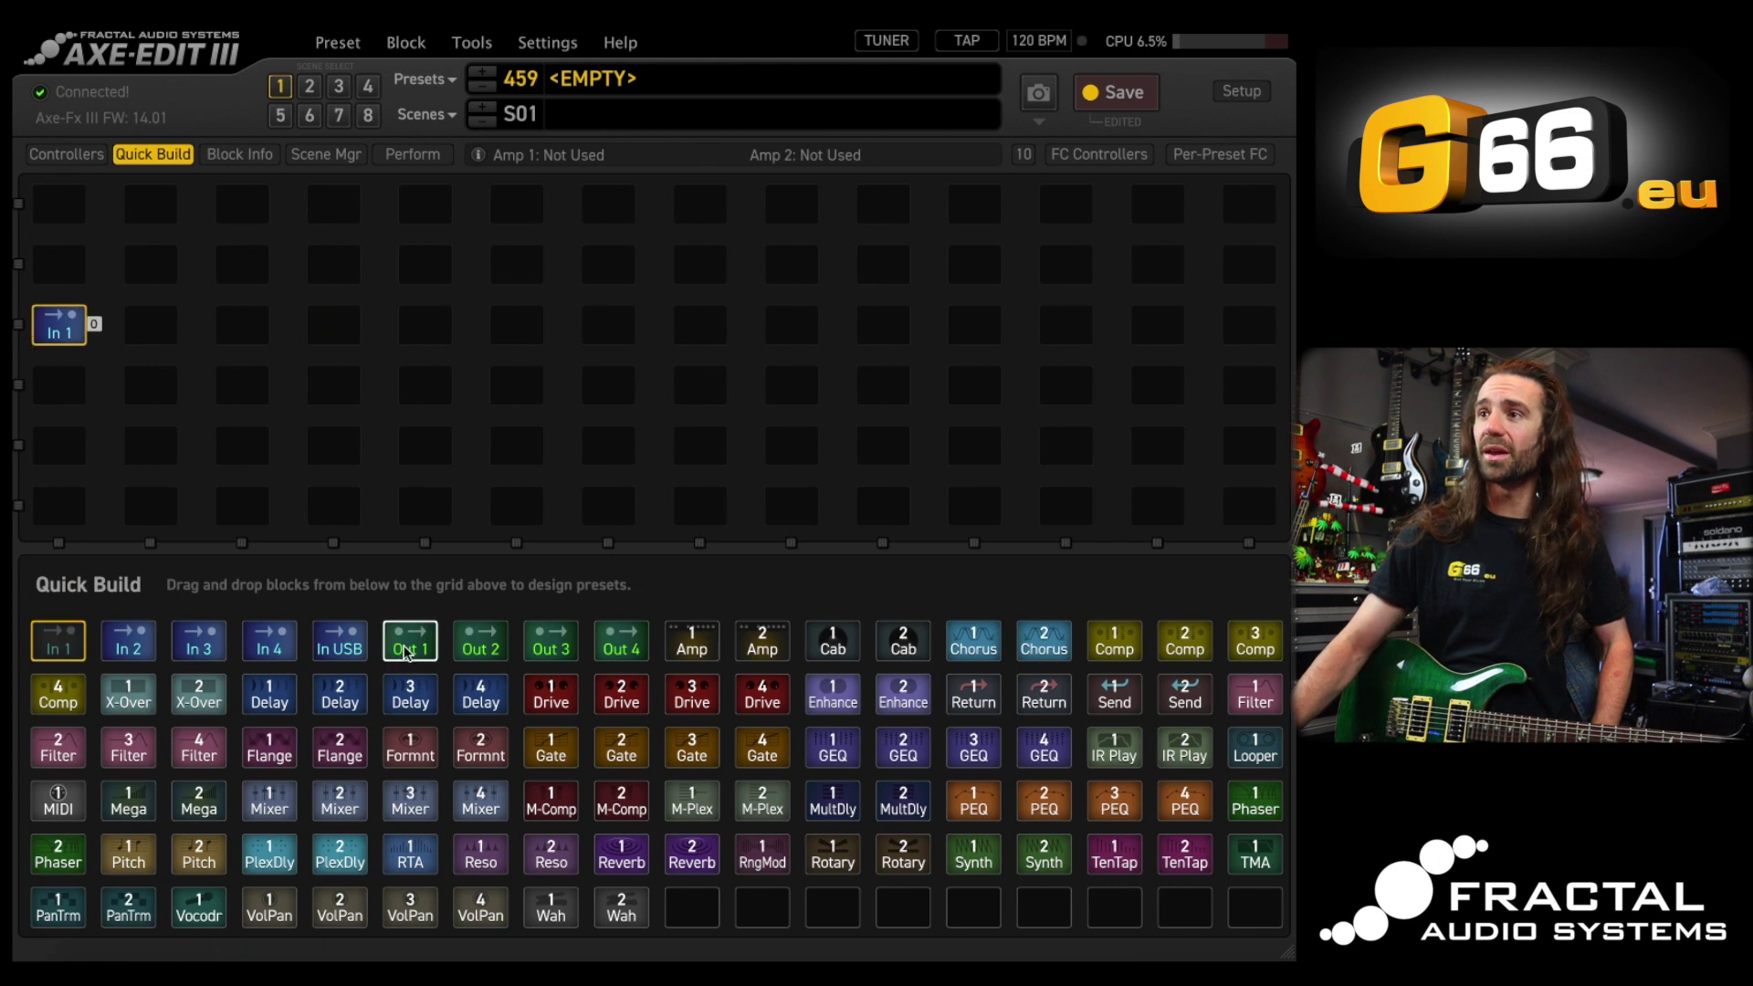
pyautogui.moveTo(410, 642); pyautogui.dragTo(752, 409)
pyautogui.moveTo(1199, 338); pyautogui.dragTo(1244, 329)
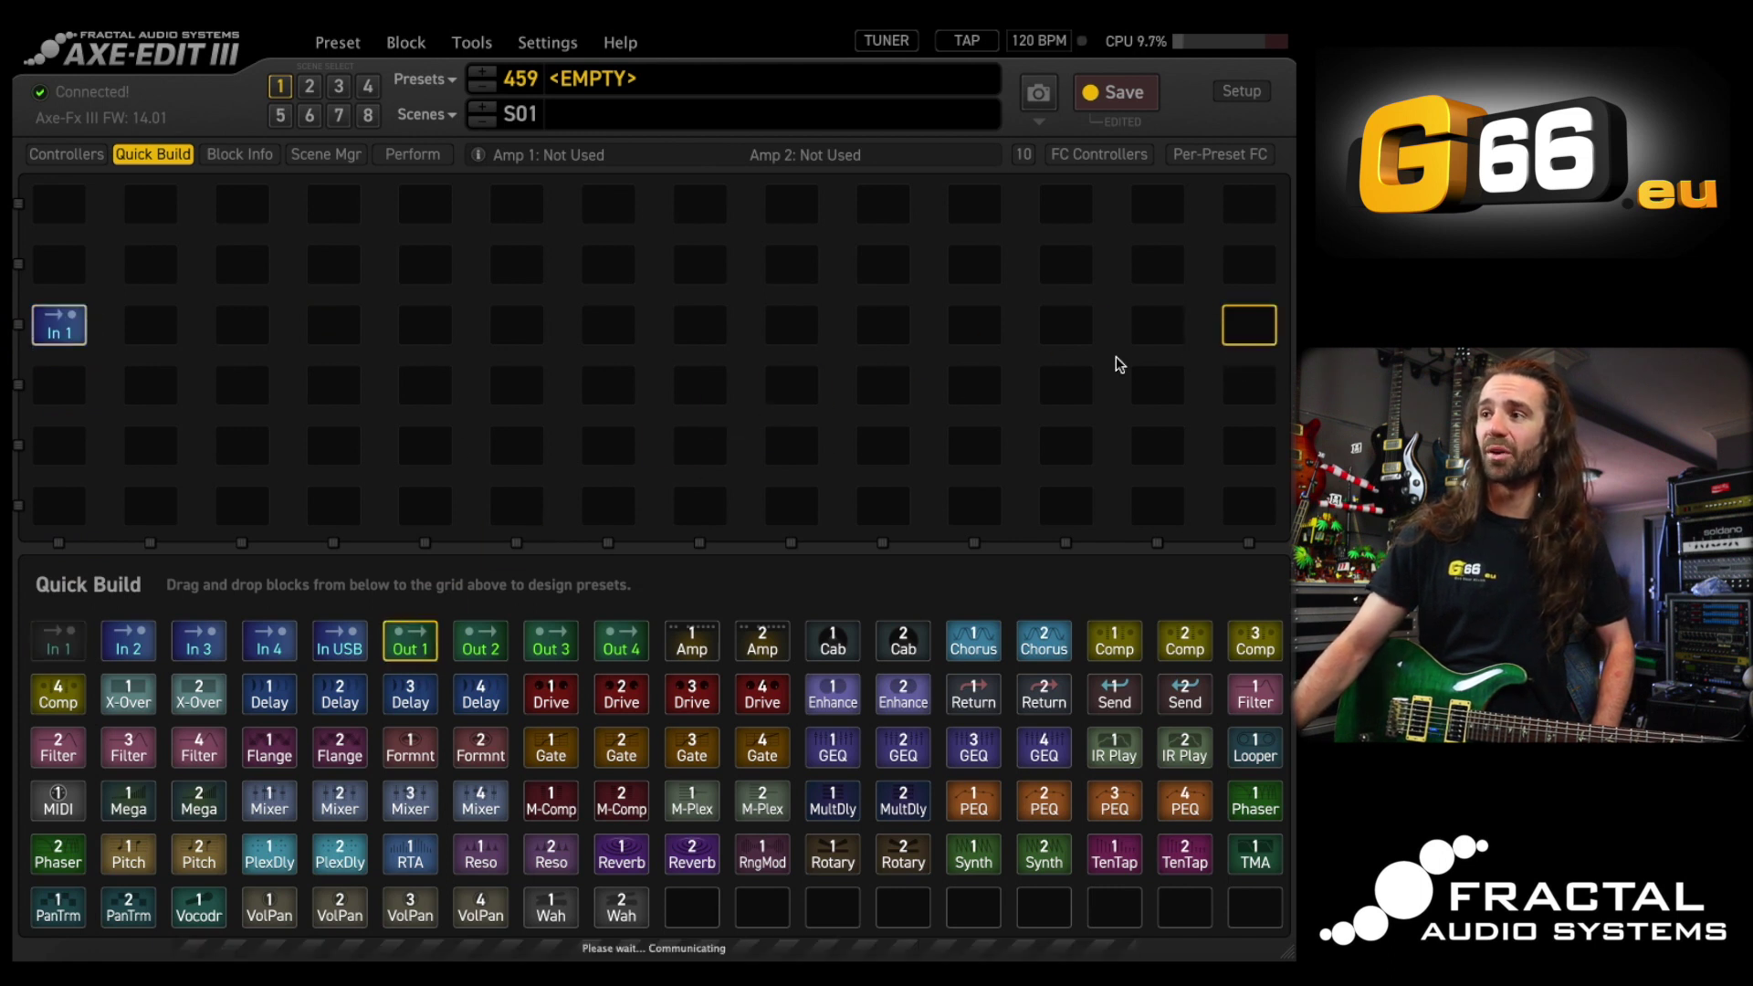
# Place Amp 1 in the sixth column and Cab 1 in the seventh column of the third row
pyautogui.moveTo(691, 642); pyautogui.dragTo(661, 602)
pyautogui.moveTo(528, 353); pyautogui.dragTo(517, 330)
pyautogui.moveTo(833, 642); pyautogui.dragTo(611, 326)
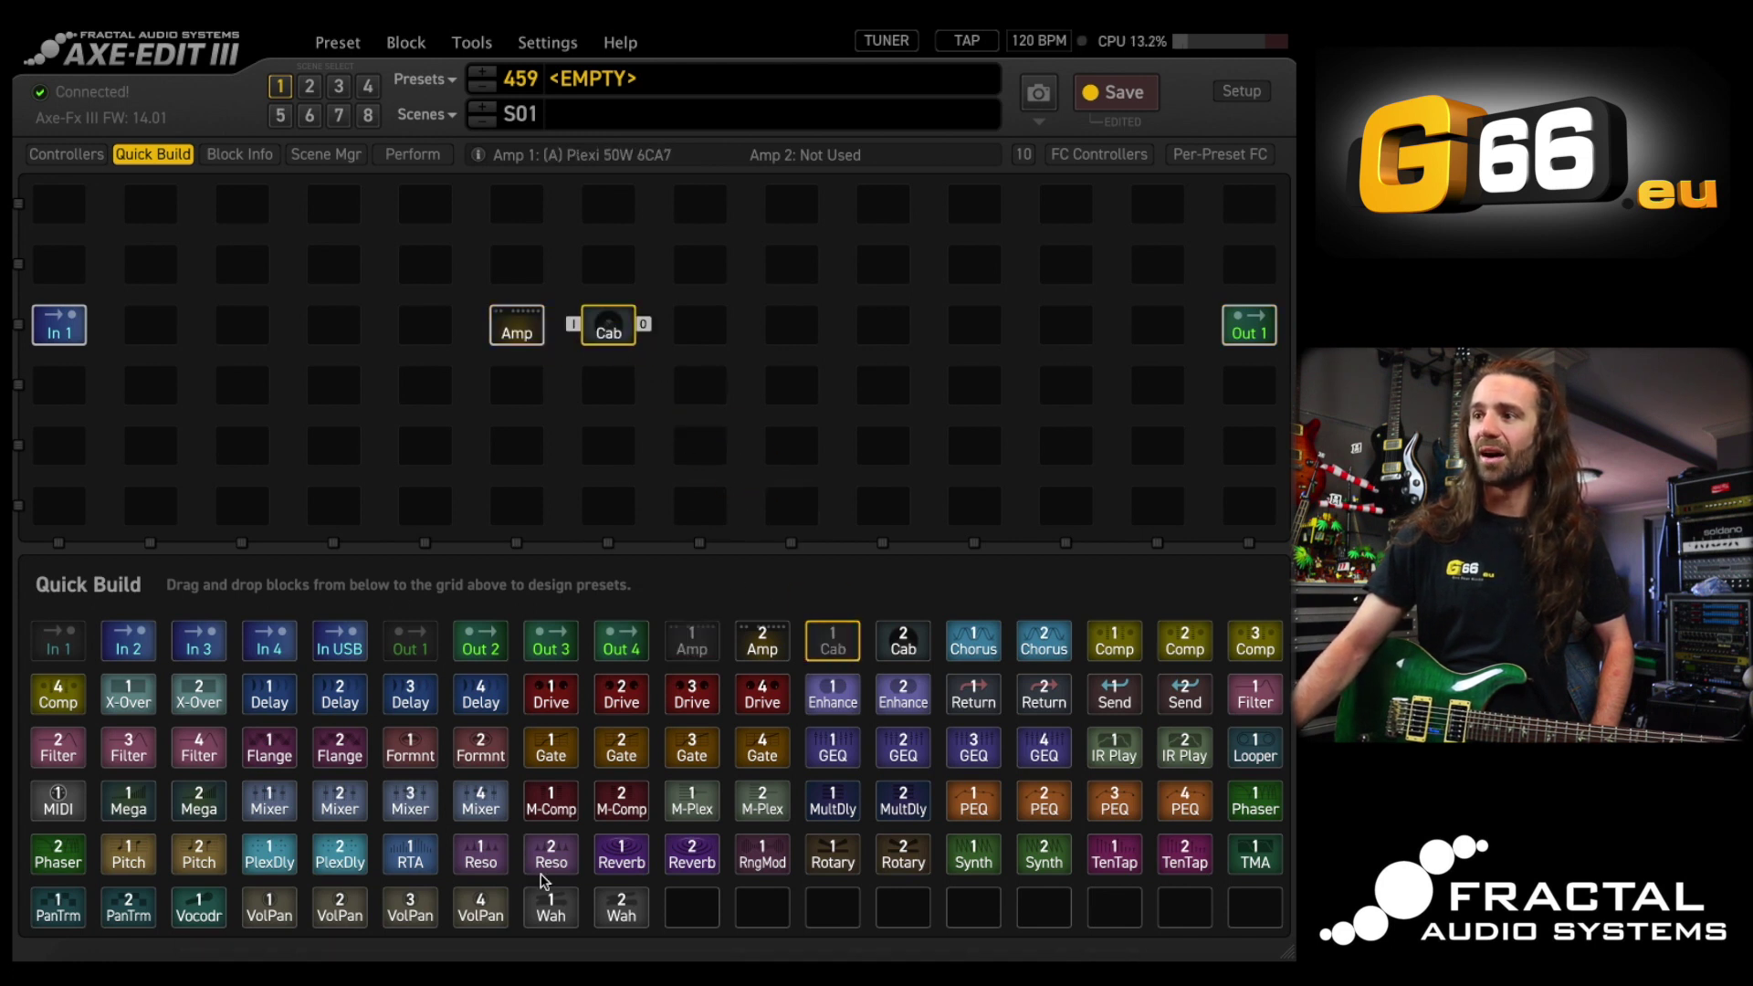
# Fill columns two to four of the third row, between Input 1 and the amp, with Compressor 1, Wah 1 and Drive 1
pyautogui.moveTo(551, 906); pyautogui.dragTo(330, 583)
pyautogui.moveTo(233, 329); pyautogui.dragTo(234, 328)
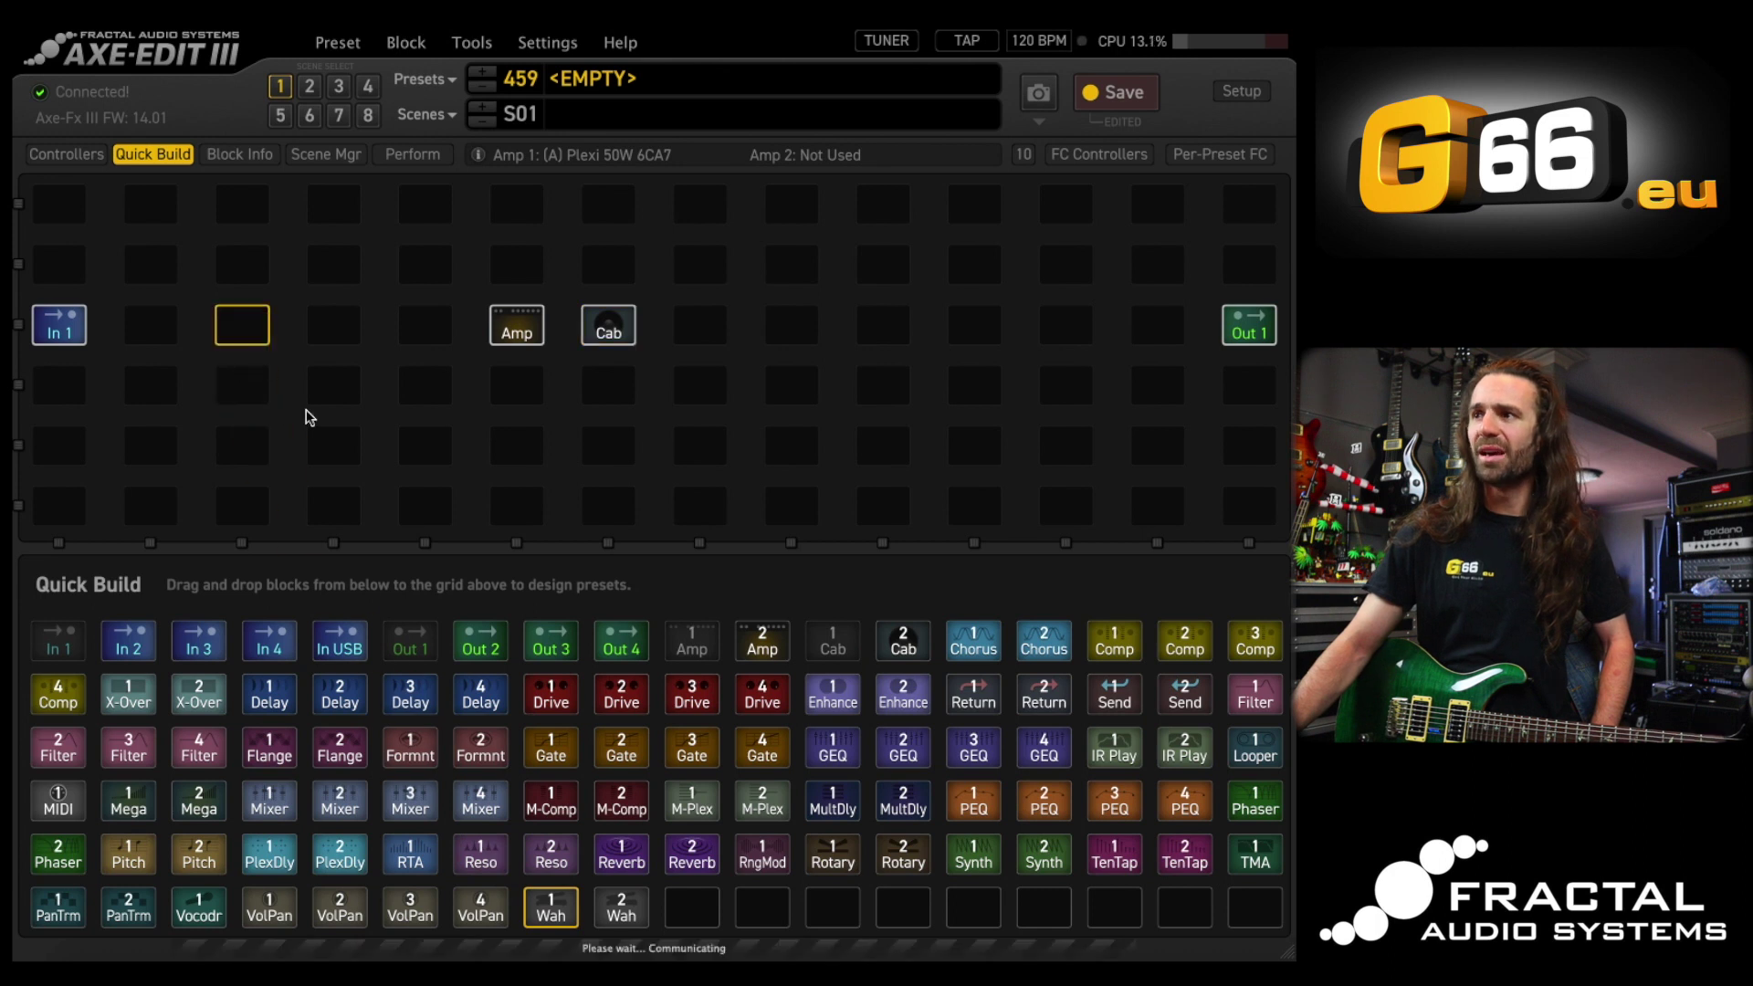
pyautogui.moveTo(1113, 639); pyautogui.dragTo(152, 325)
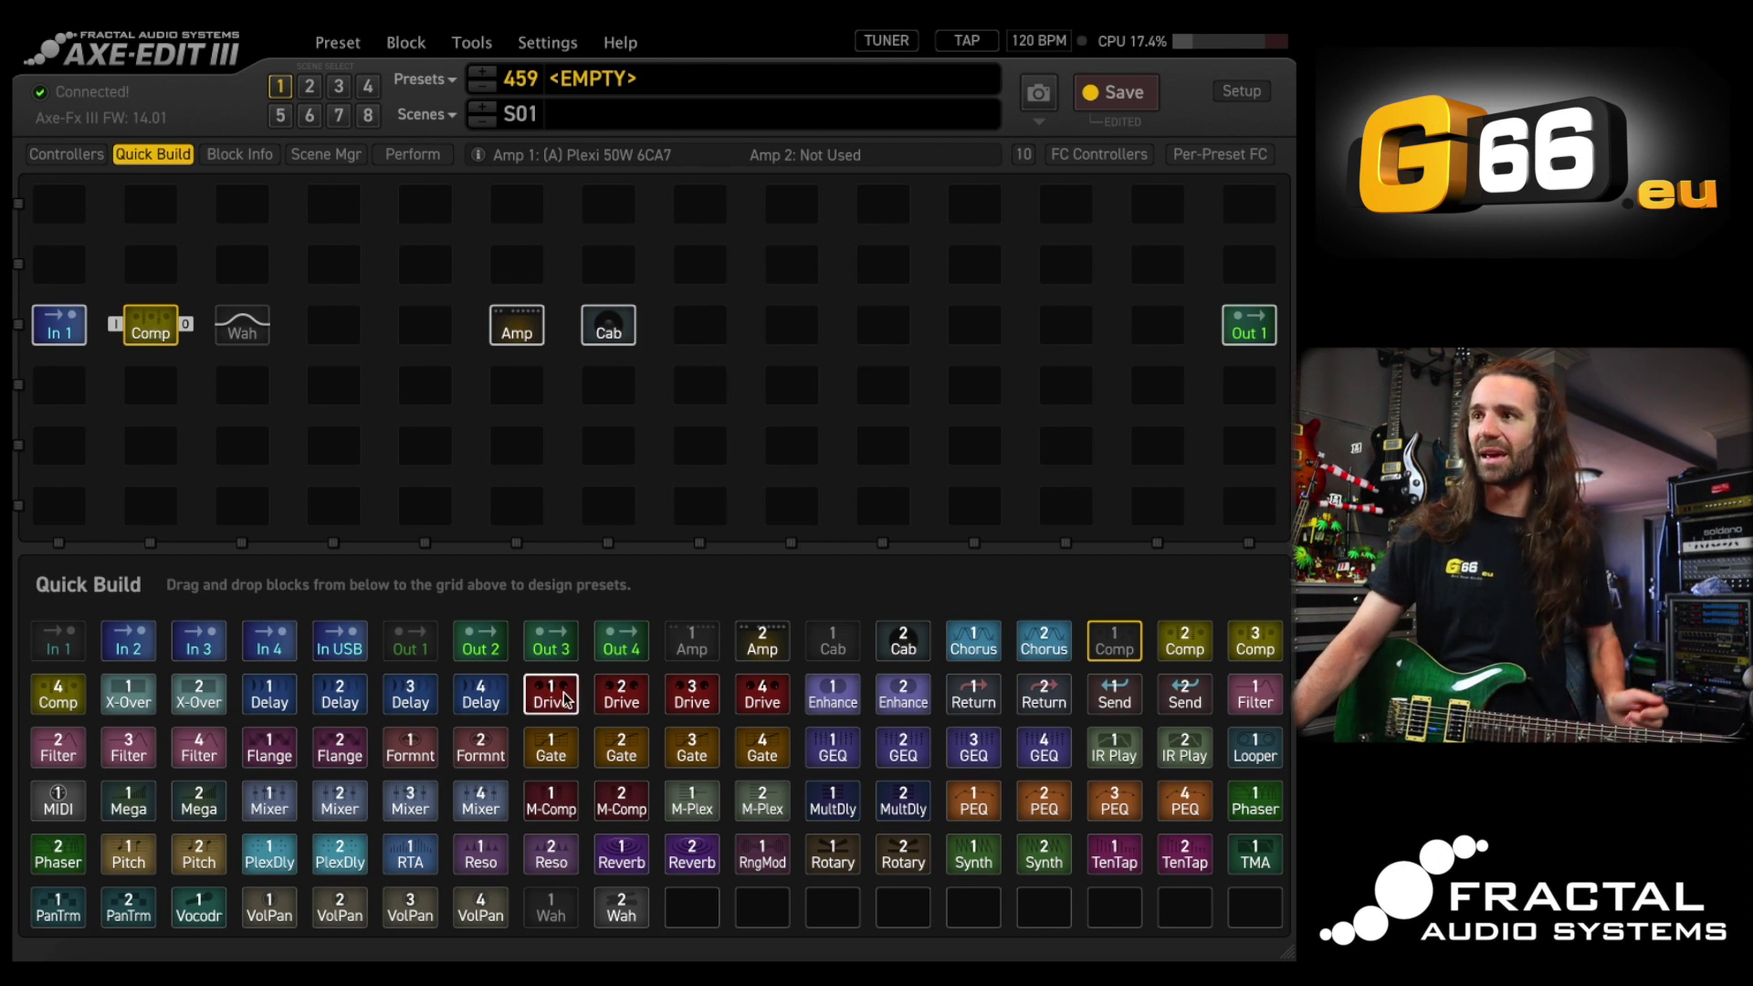
pyautogui.moveTo(551, 694); pyautogui.dragTo(404, 424)
pyautogui.moveTo(352, 327); pyautogui.dragTo(351, 328)
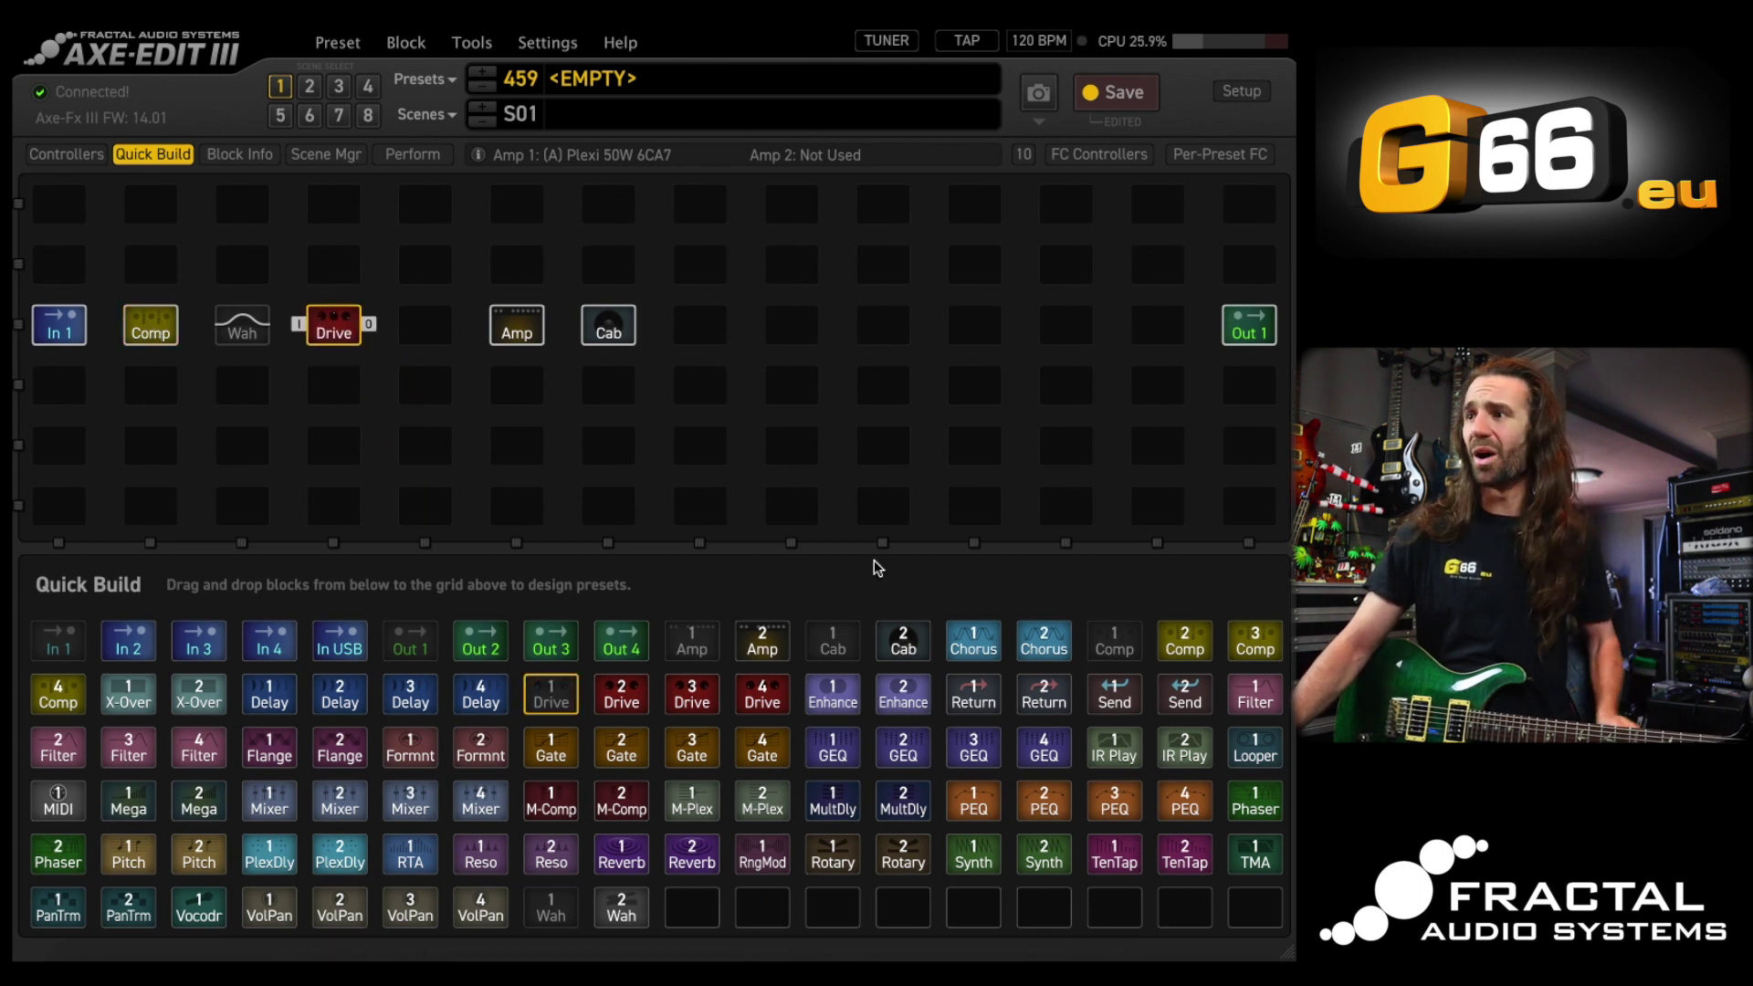
# Add Delay 1 in column nine and Reverb 1 in column eleven, and connect the whole third row from Input 1 to Output 1
pyautogui.moveTo(279, 699); pyautogui.dragTo(790, 330)
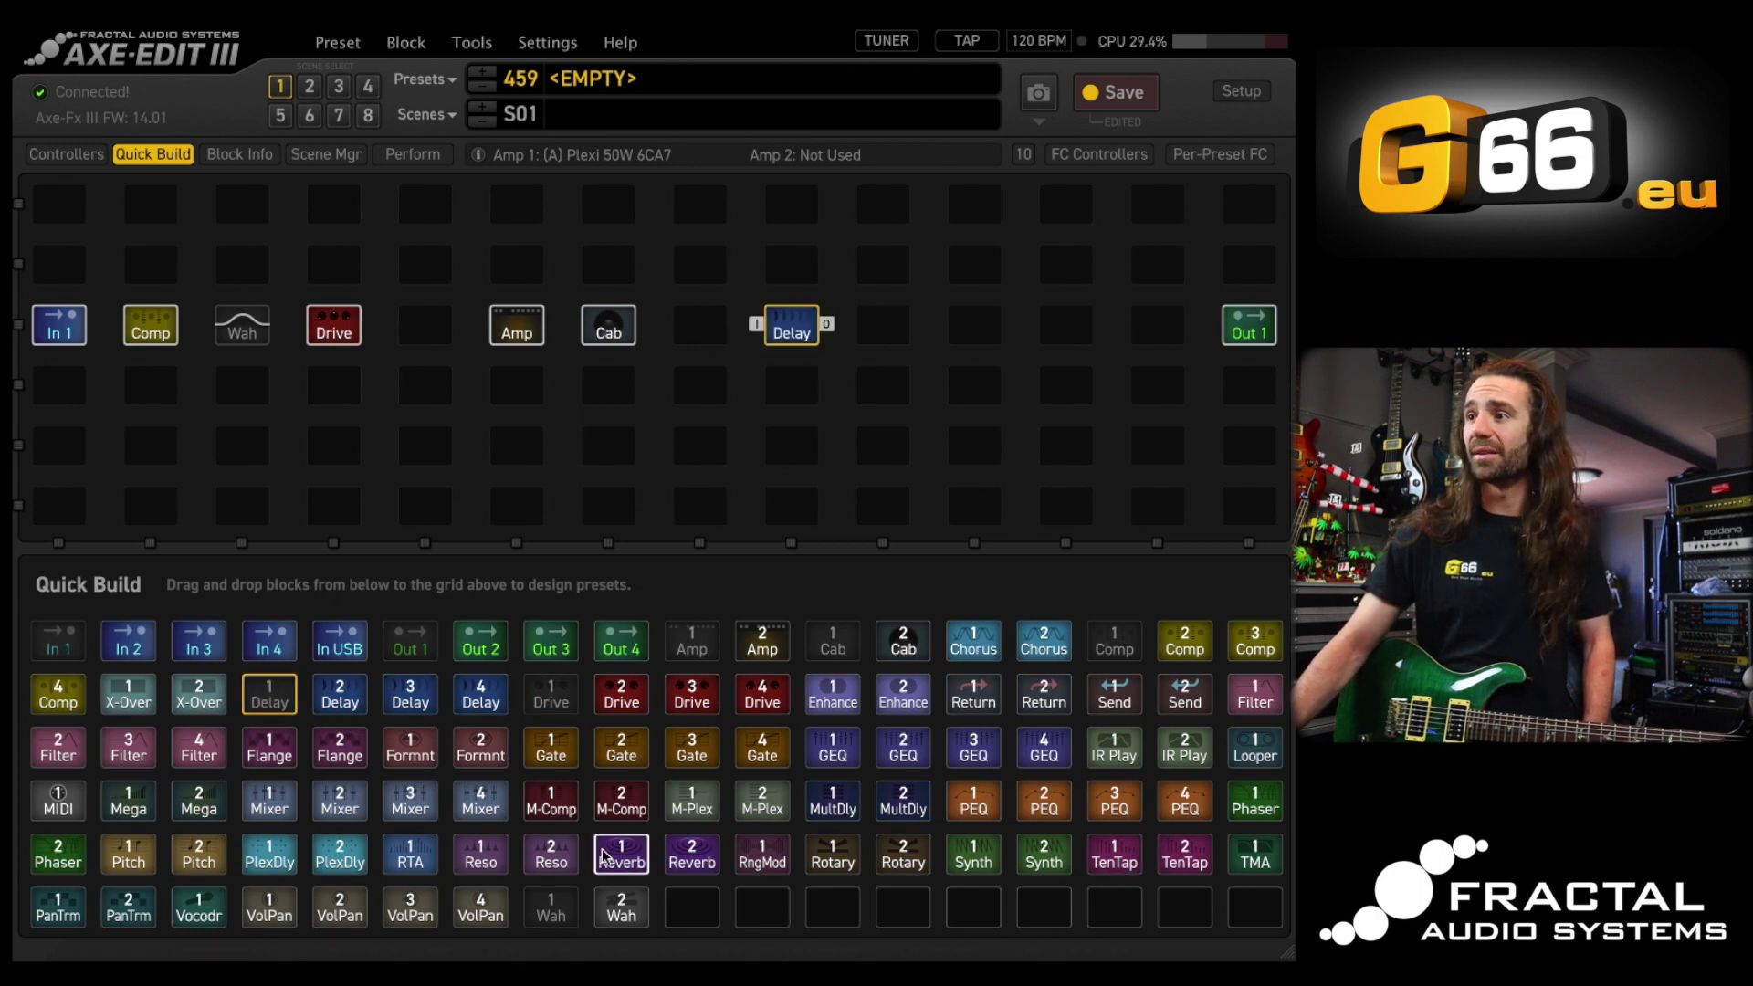
pyautogui.moveTo(621, 853); pyautogui.dragTo(975, 324)
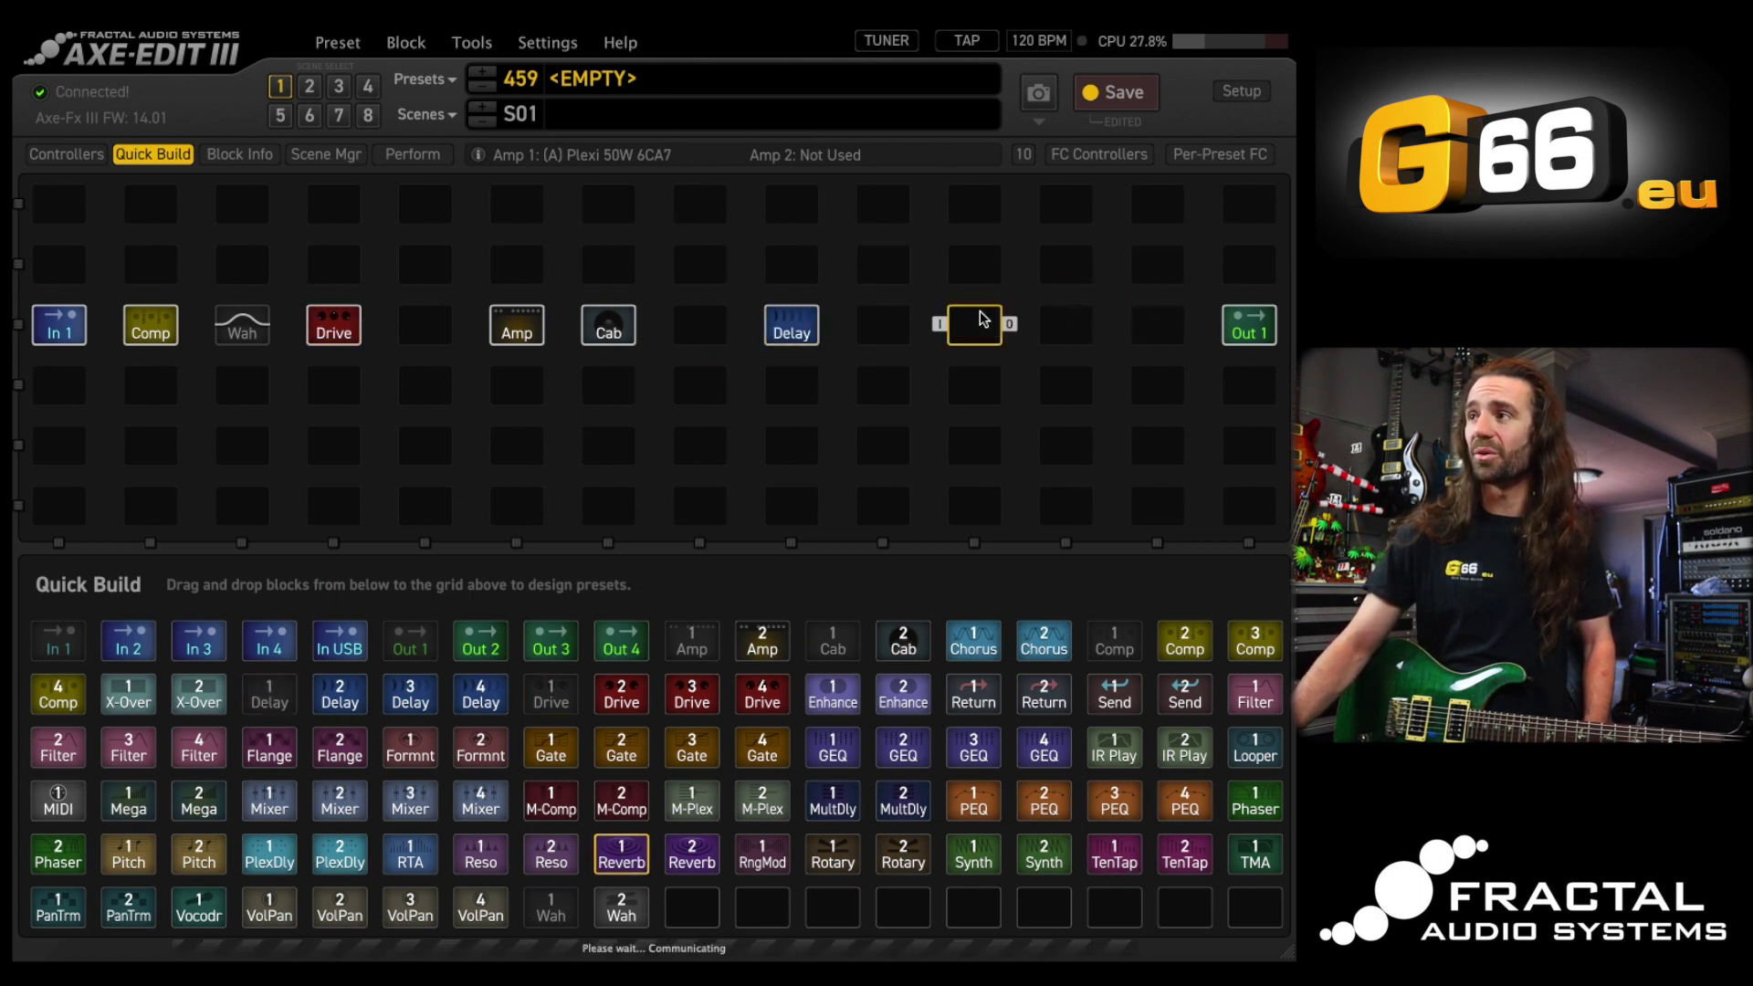
pyautogui.moveTo(1217, 326); pyautogui.dragTo(98, 330)
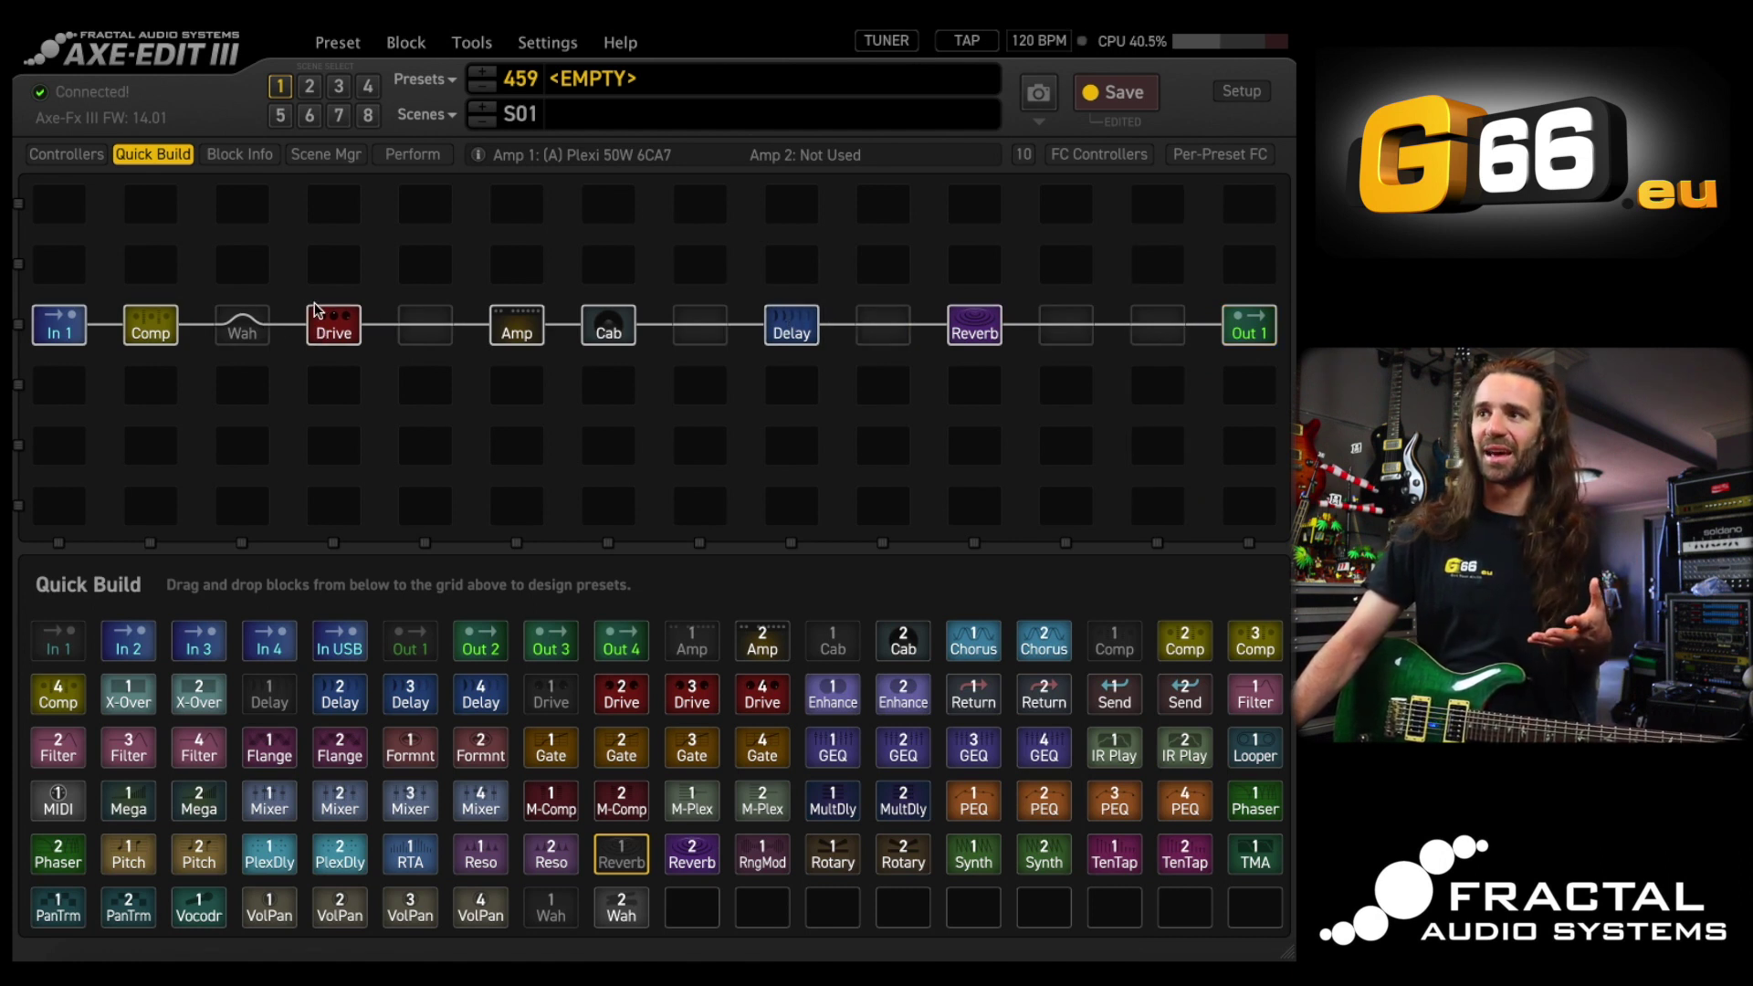
pyautogui.click(148, 156)
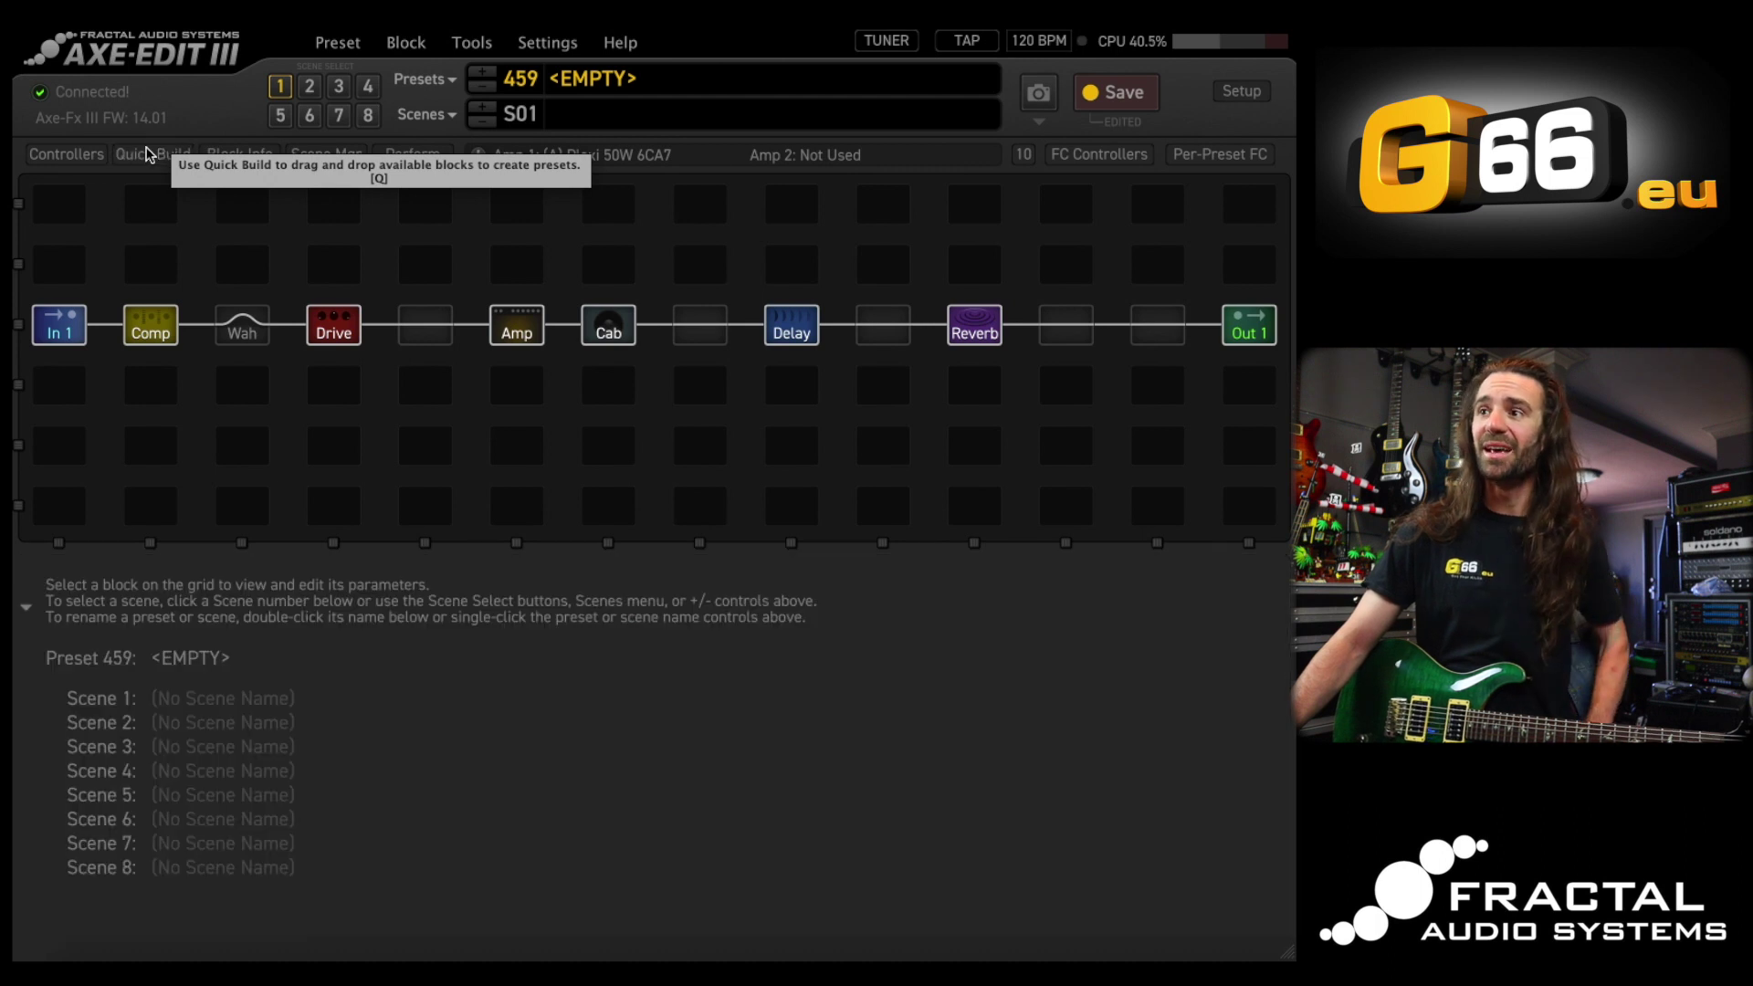
# Toggle the bypass of the compressor block a few times and leave the block bypassed
pyautogui.click(146, 334)
pyautogui.press('b')
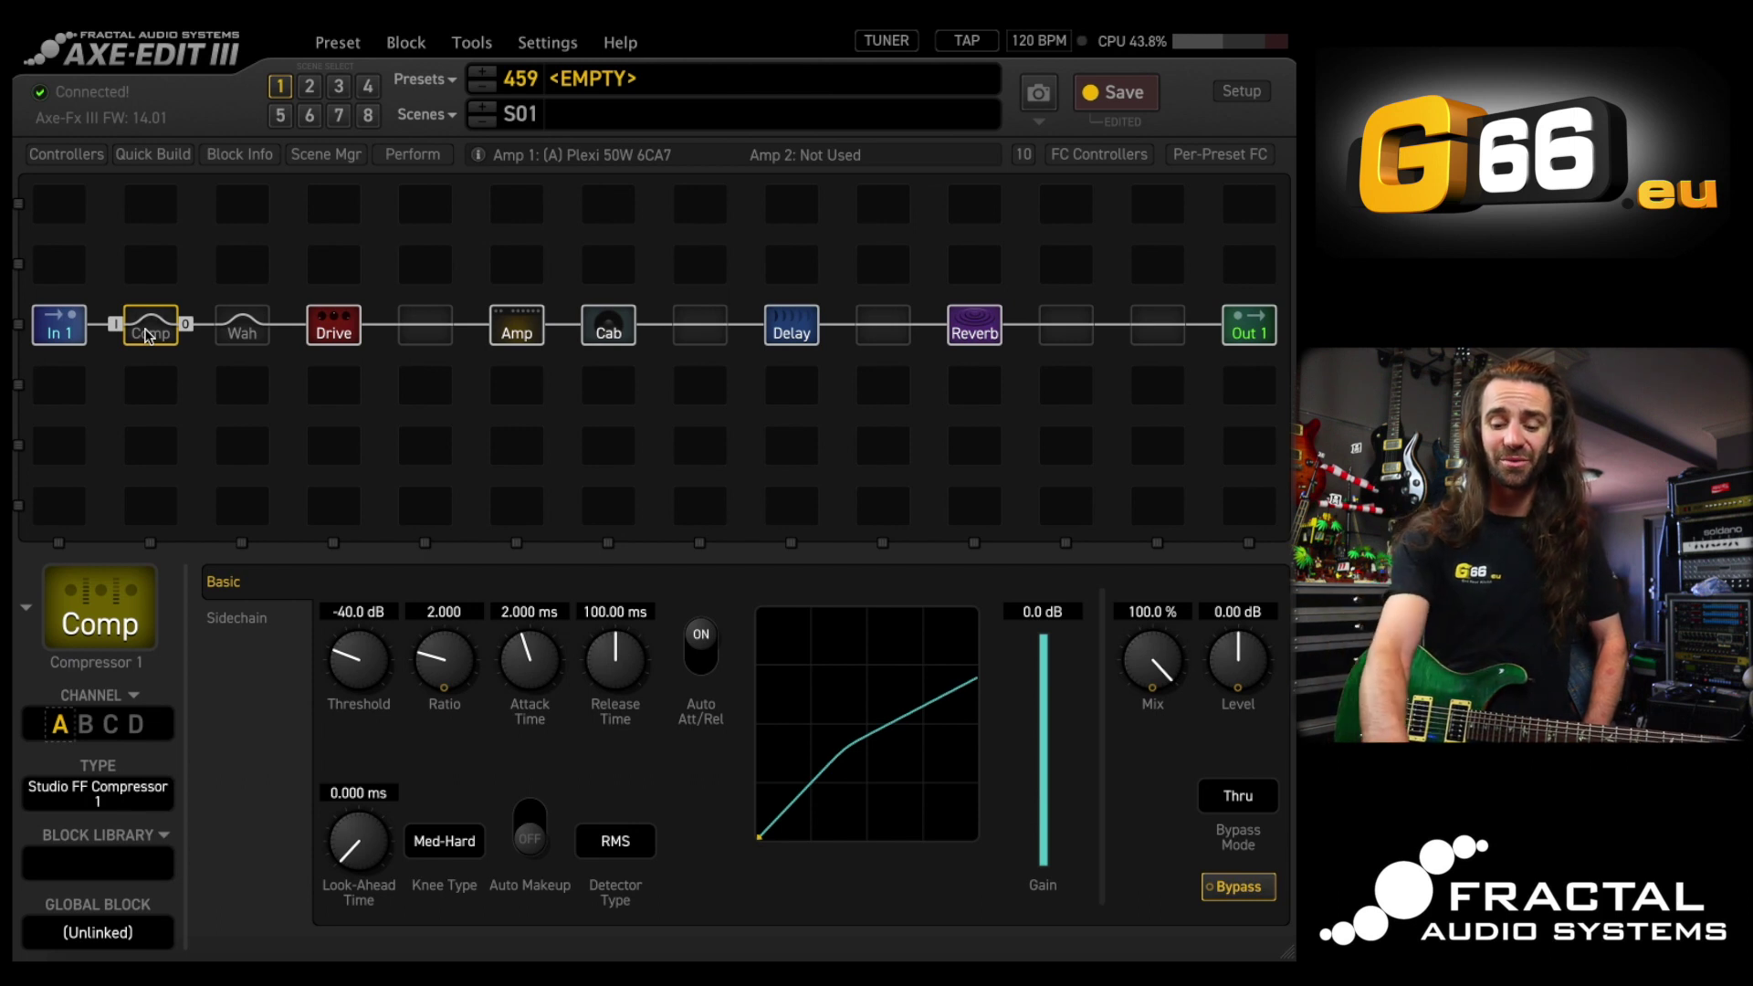
pyautogui.press('b')
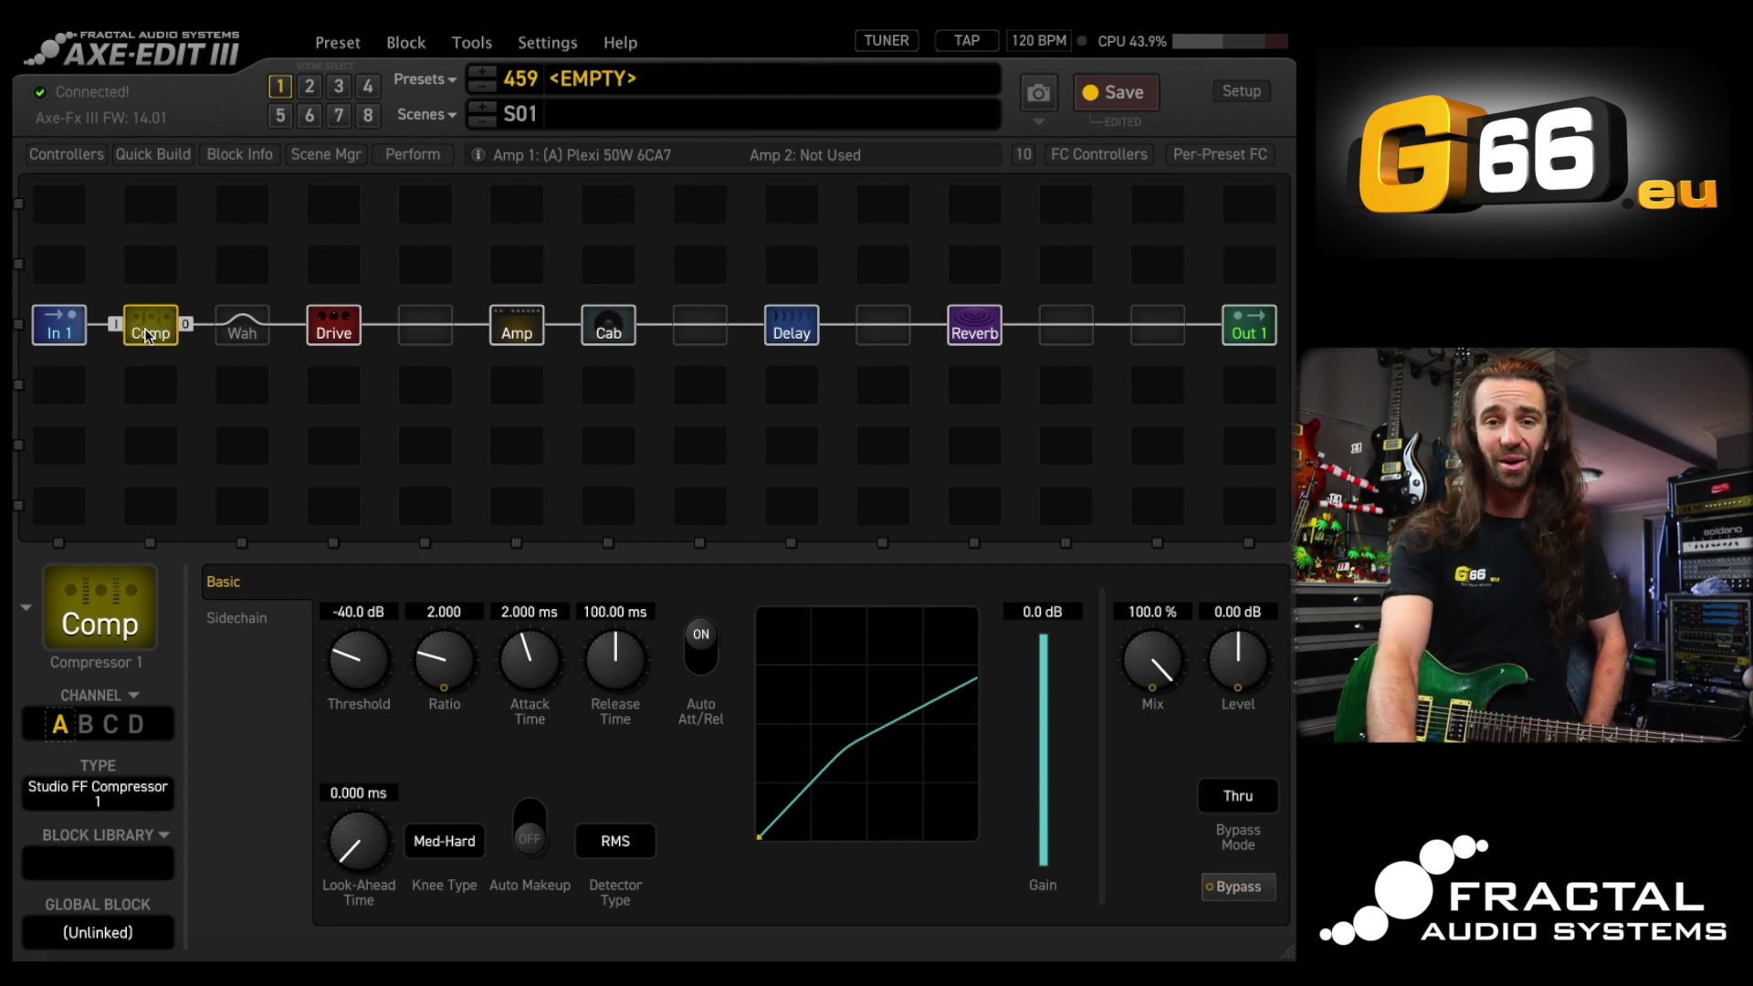
pyautogui.press('b')
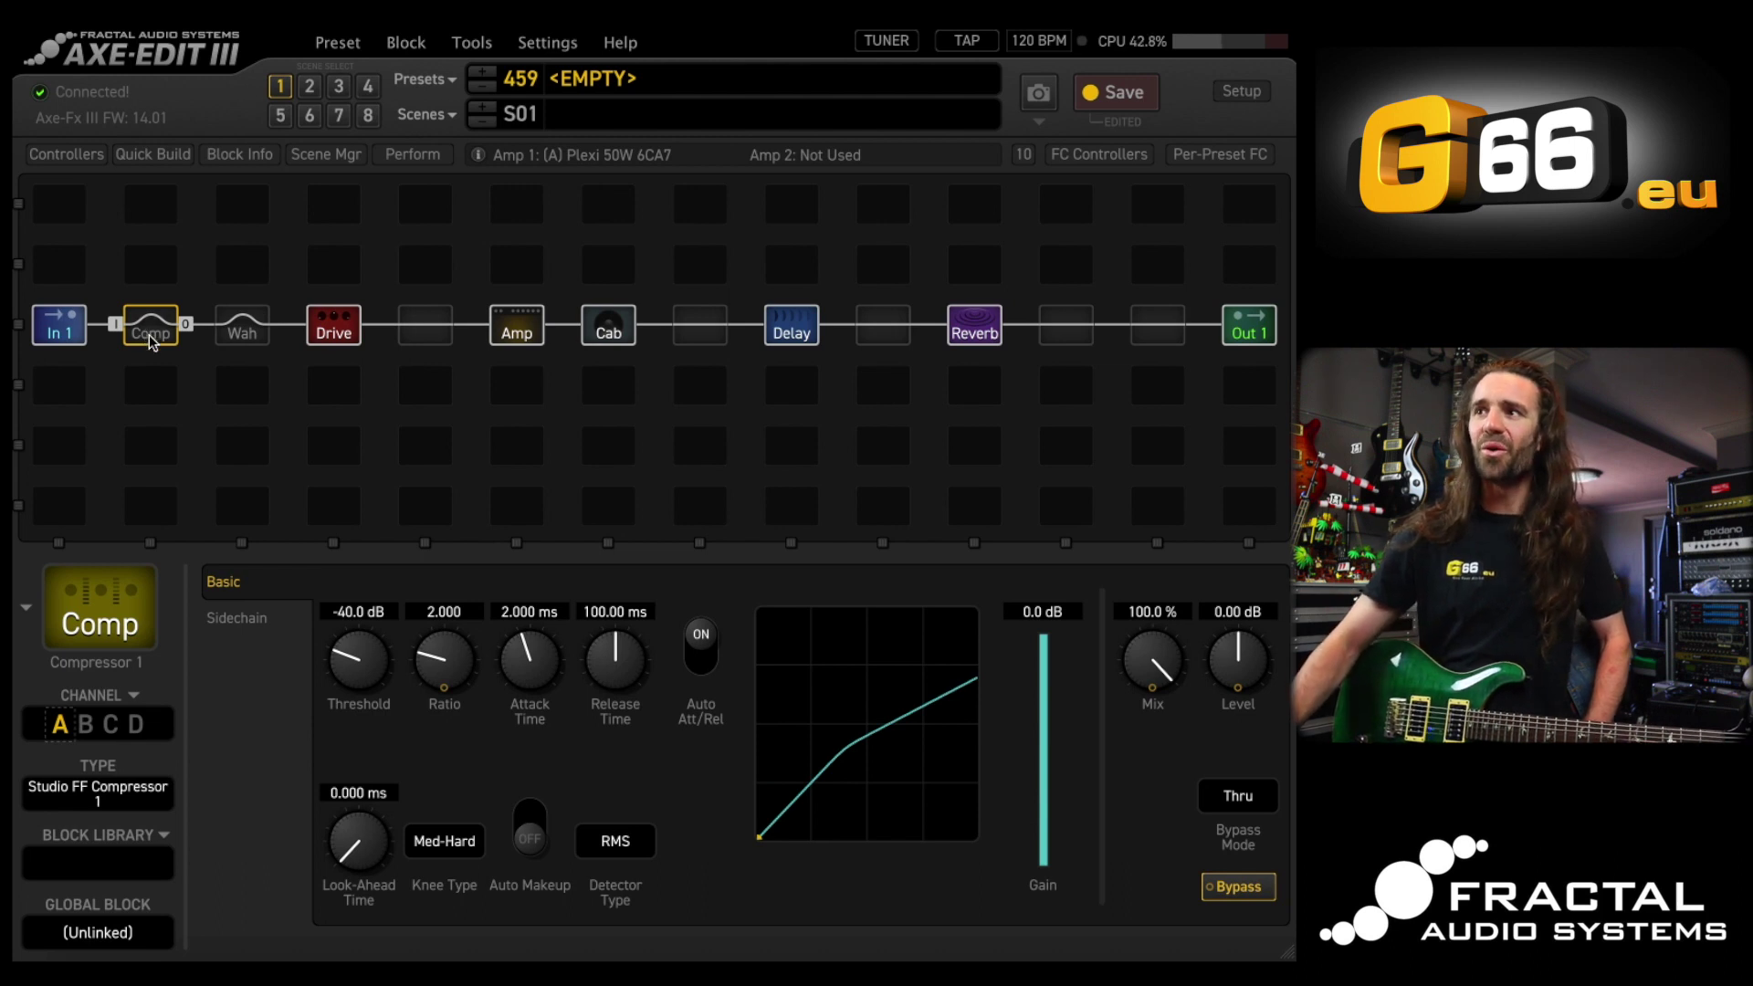
# Bypass the Drive block in all scenes
pyautogui.click(336, 321)
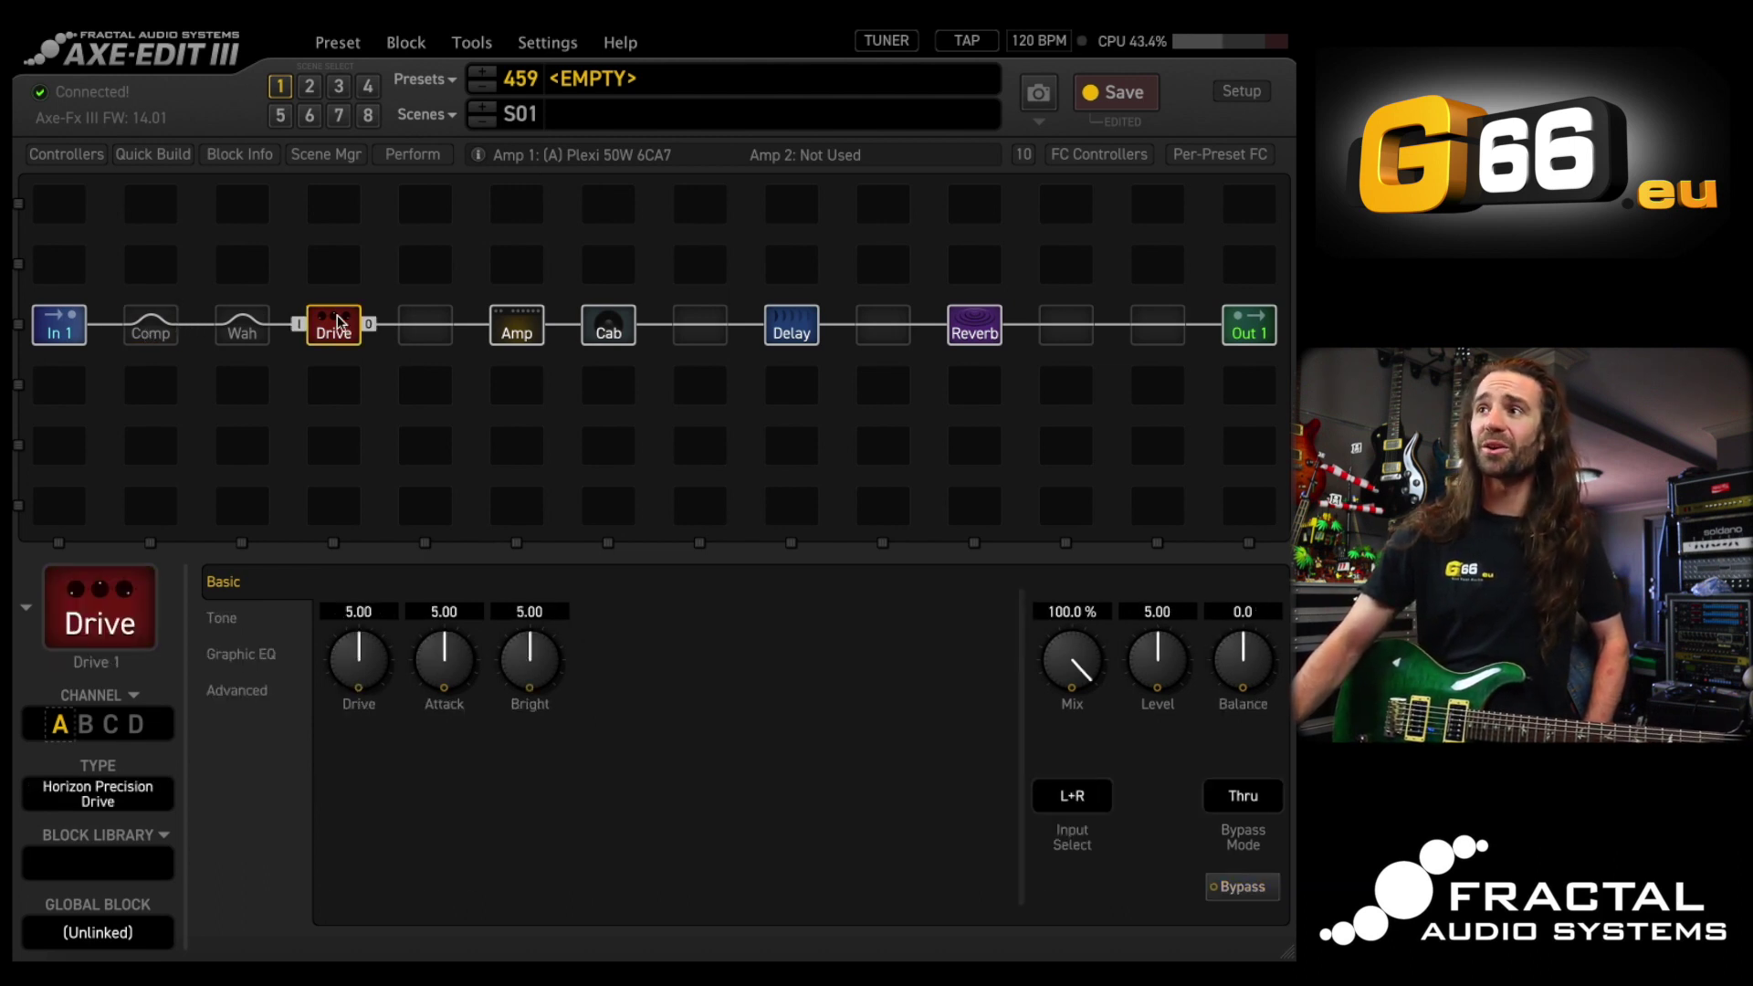
pyautogui.click(407, 47)
pyautogui.moveTo(477, 345)
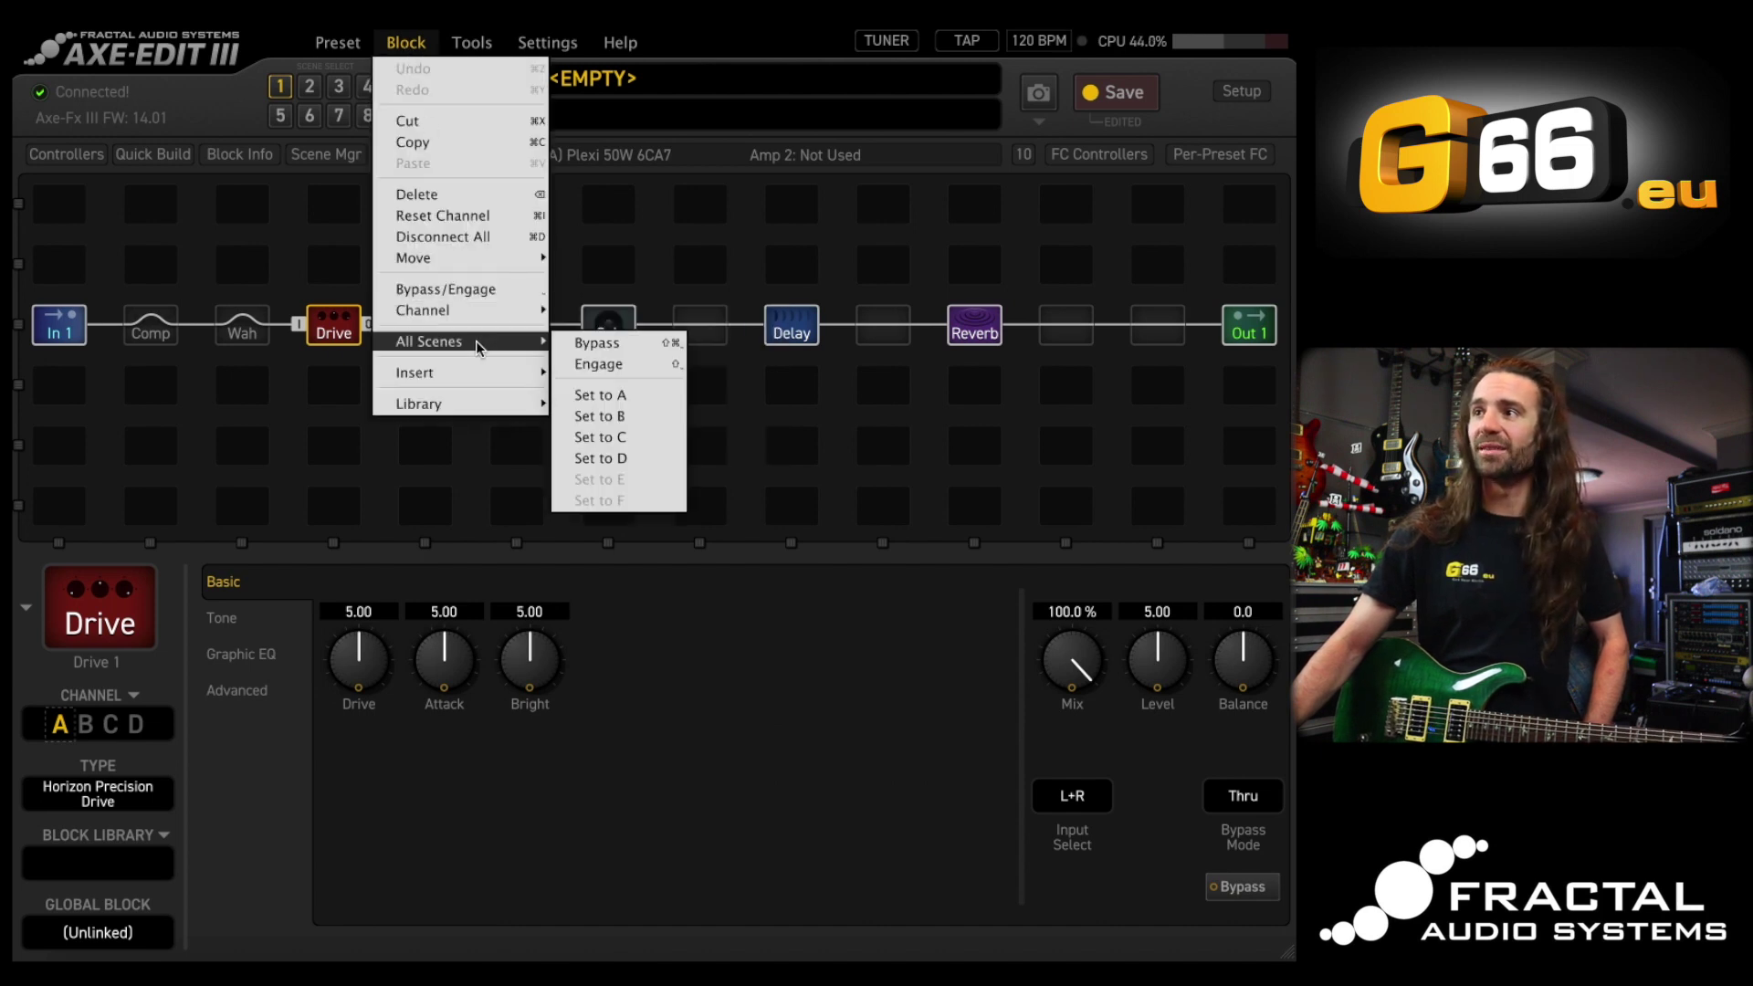
pyautogui.click(599, 345)
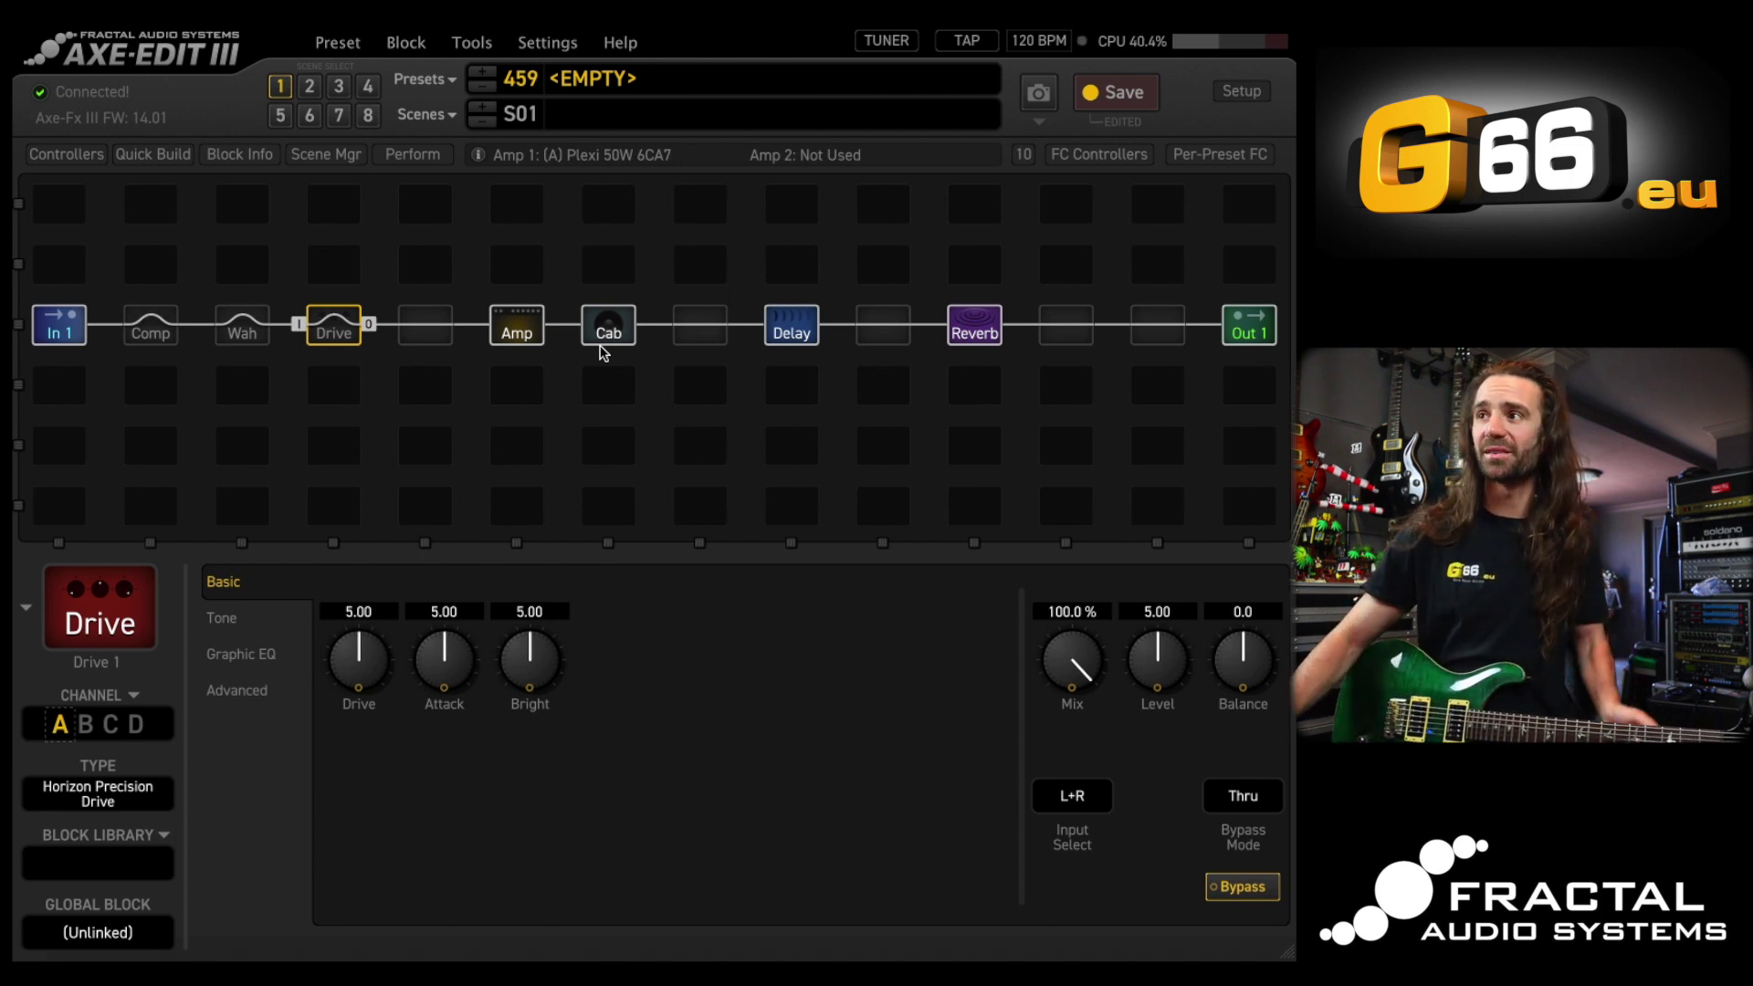
# Bypass the Delay block and the Reverb block
pyautogui.click(791, 326)
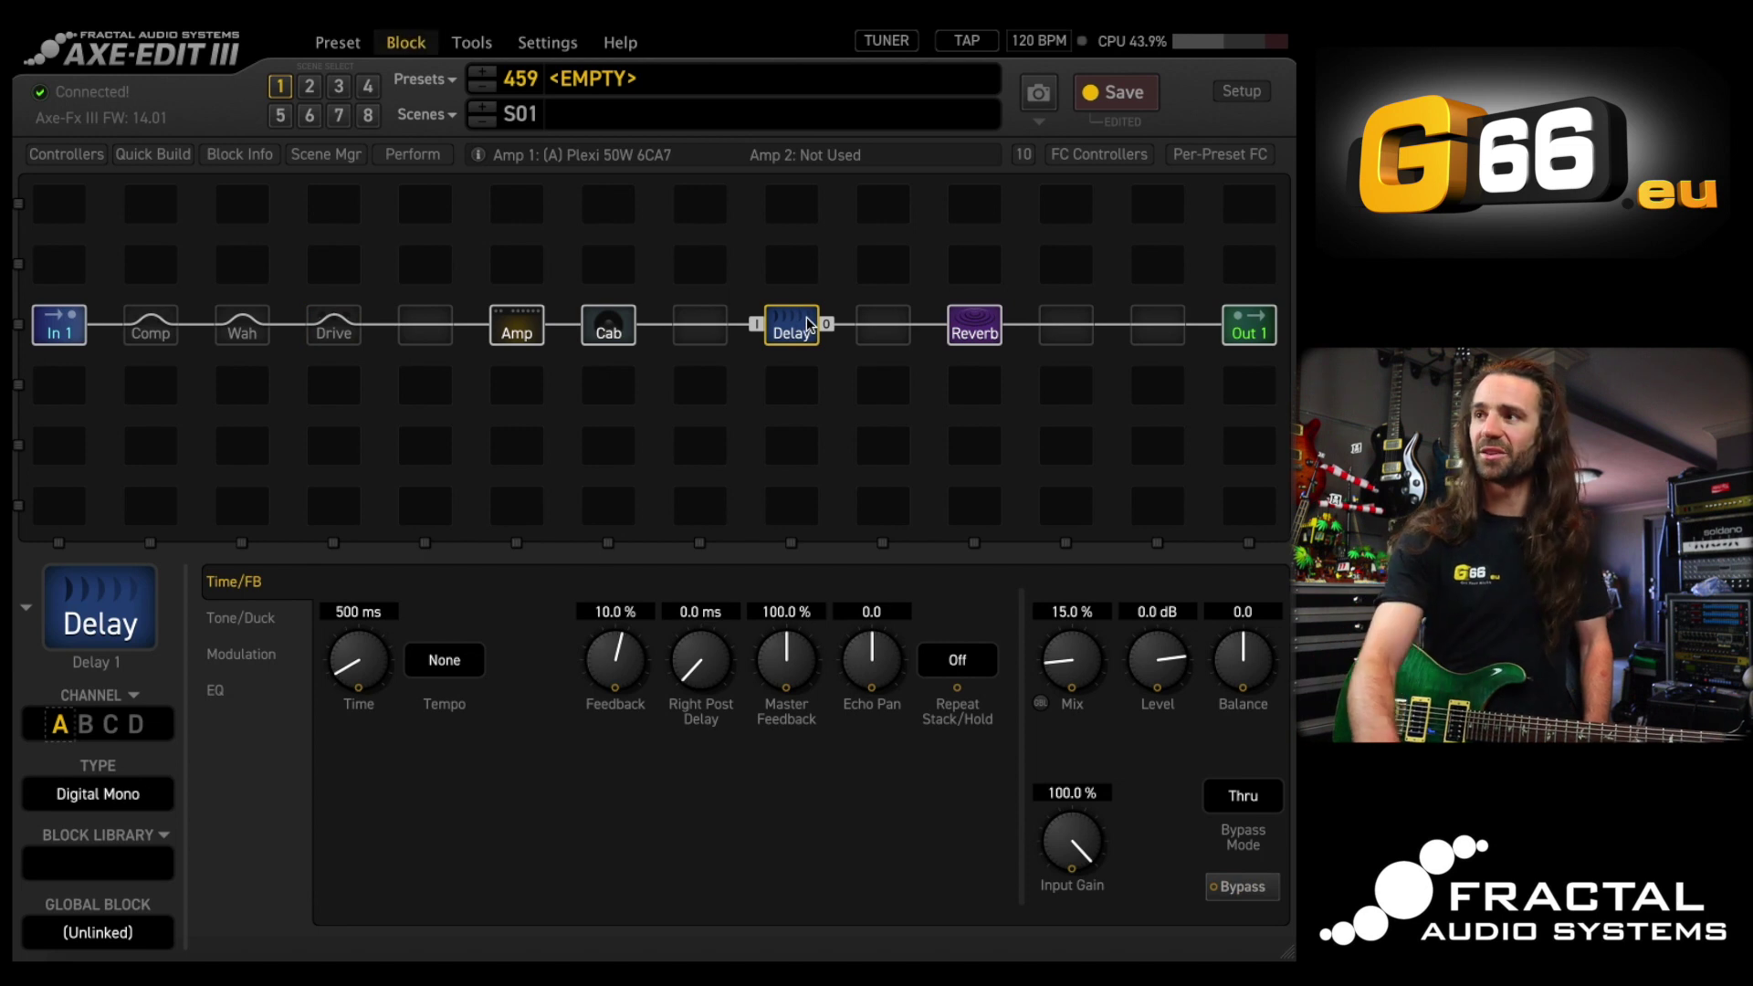
pyautogui.click(979, 331)
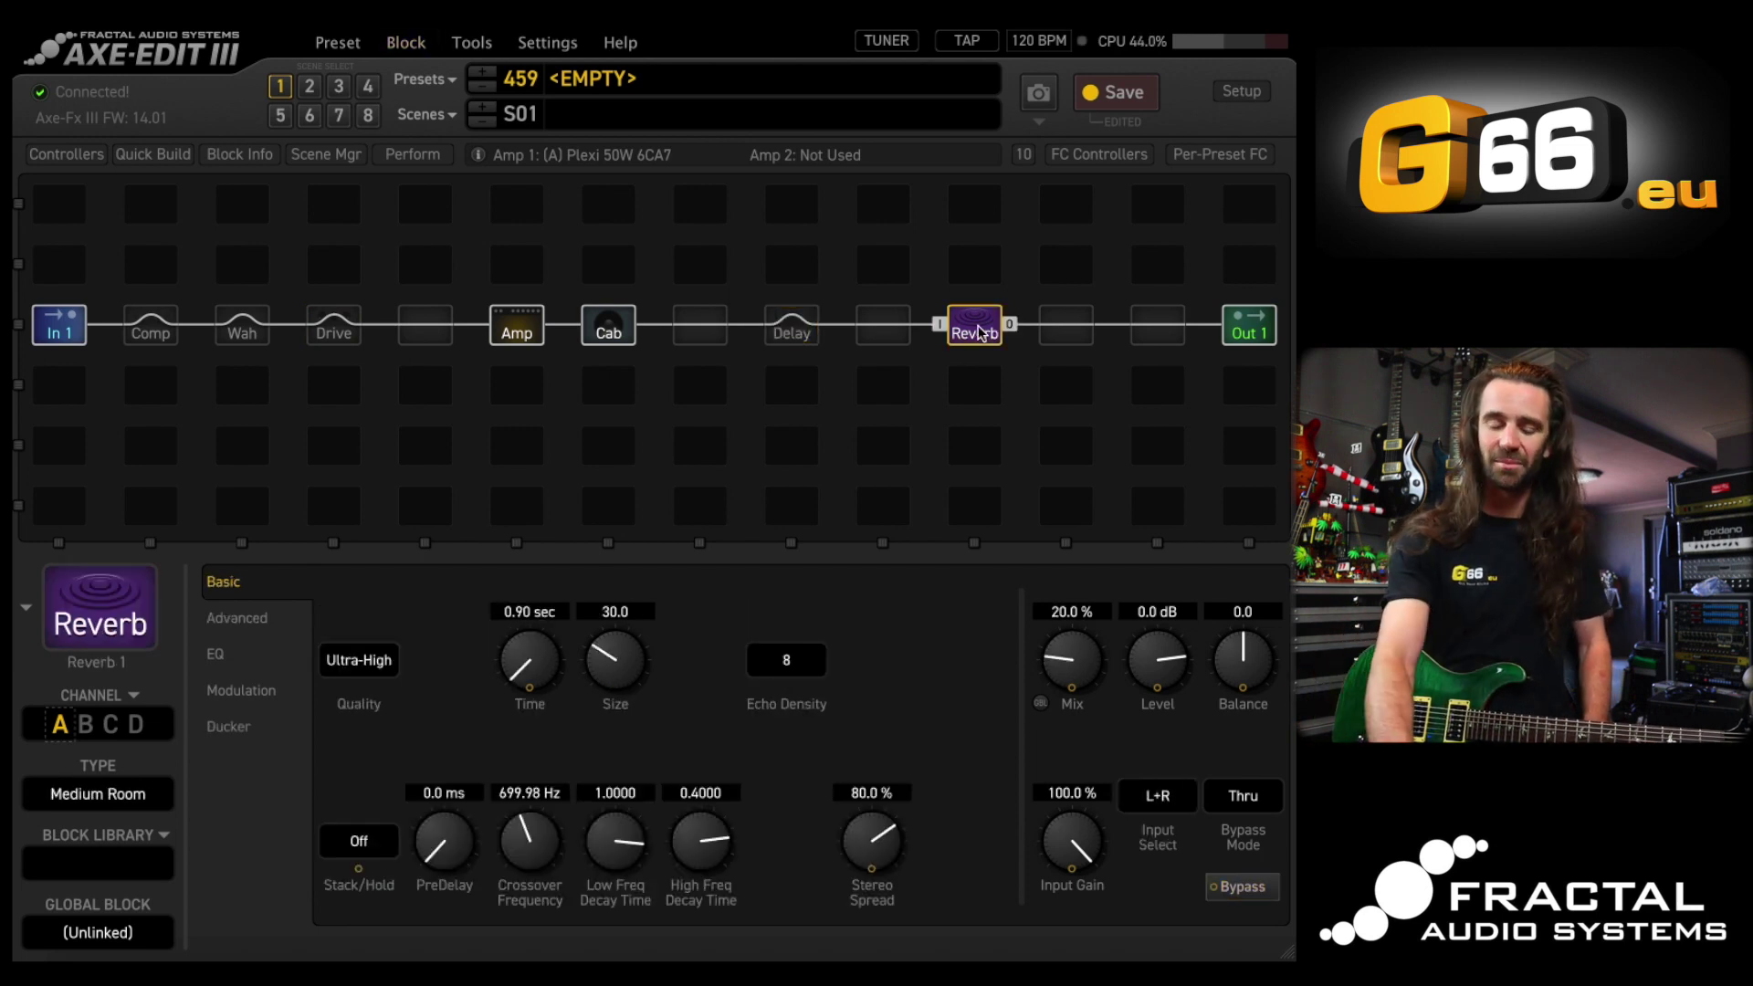
pyautogui.hotkey('ctrl', 'b')
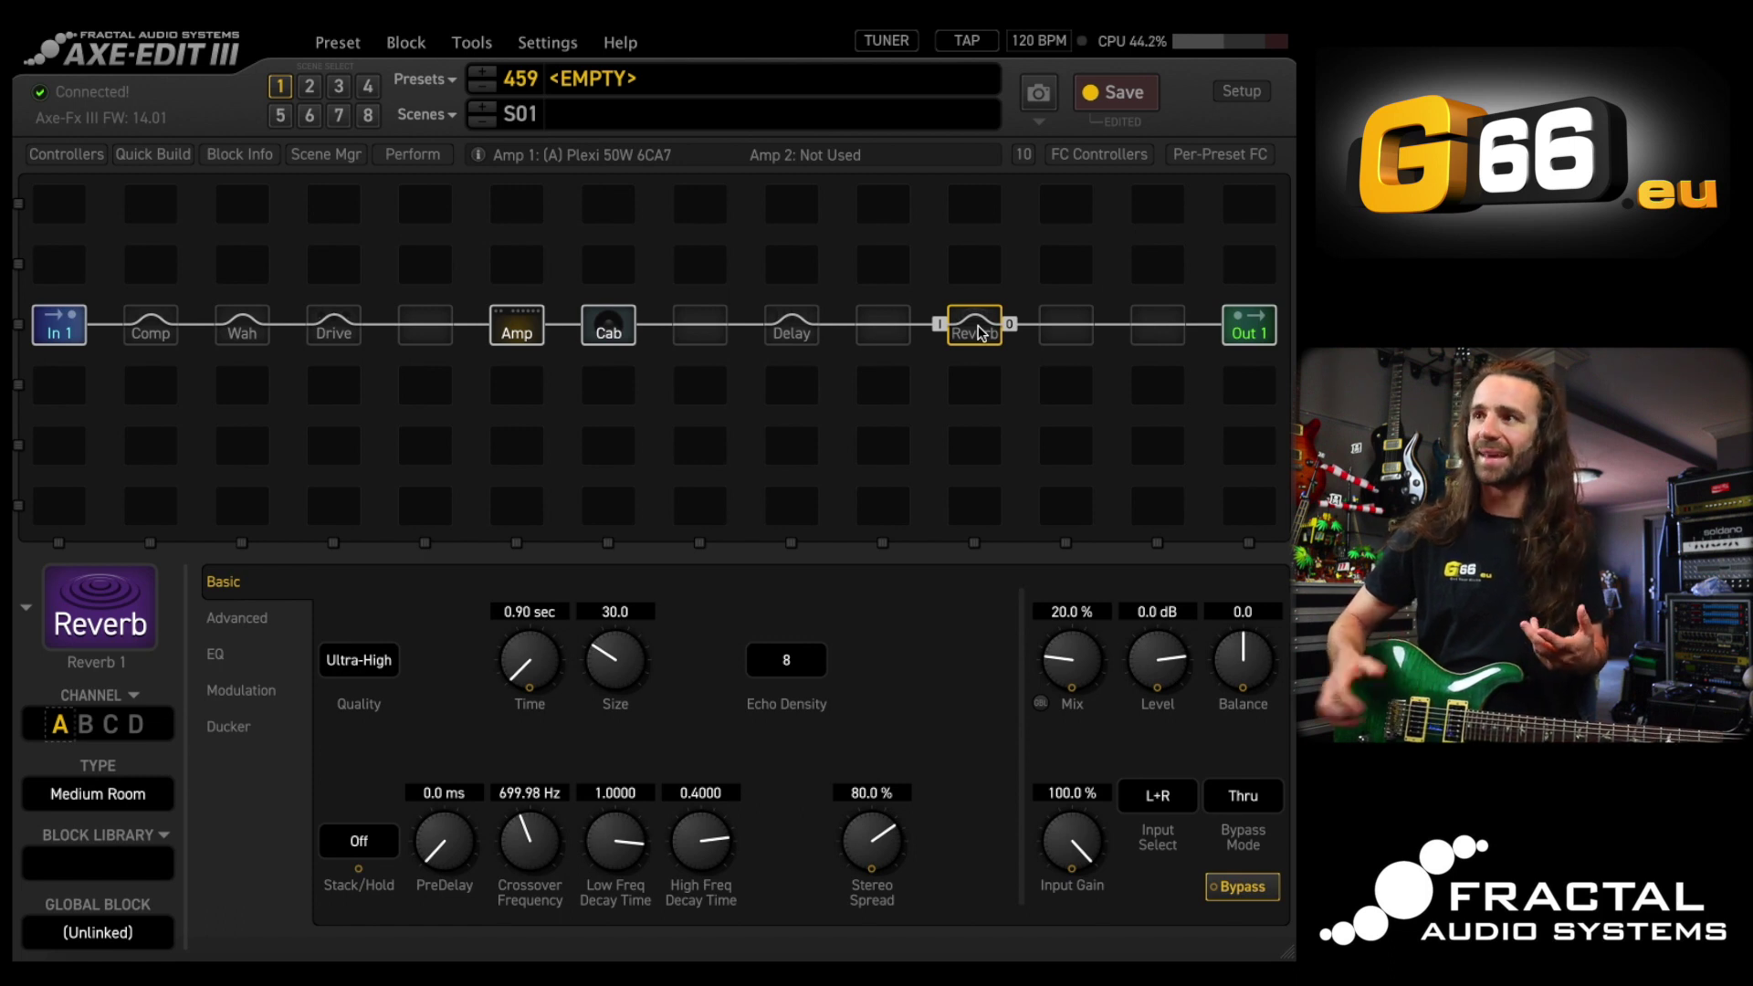
# In the Cab block, set the first cabinet slot to the User 1 bank and choose impulse response number 3
pyautogui.click(612, 330)
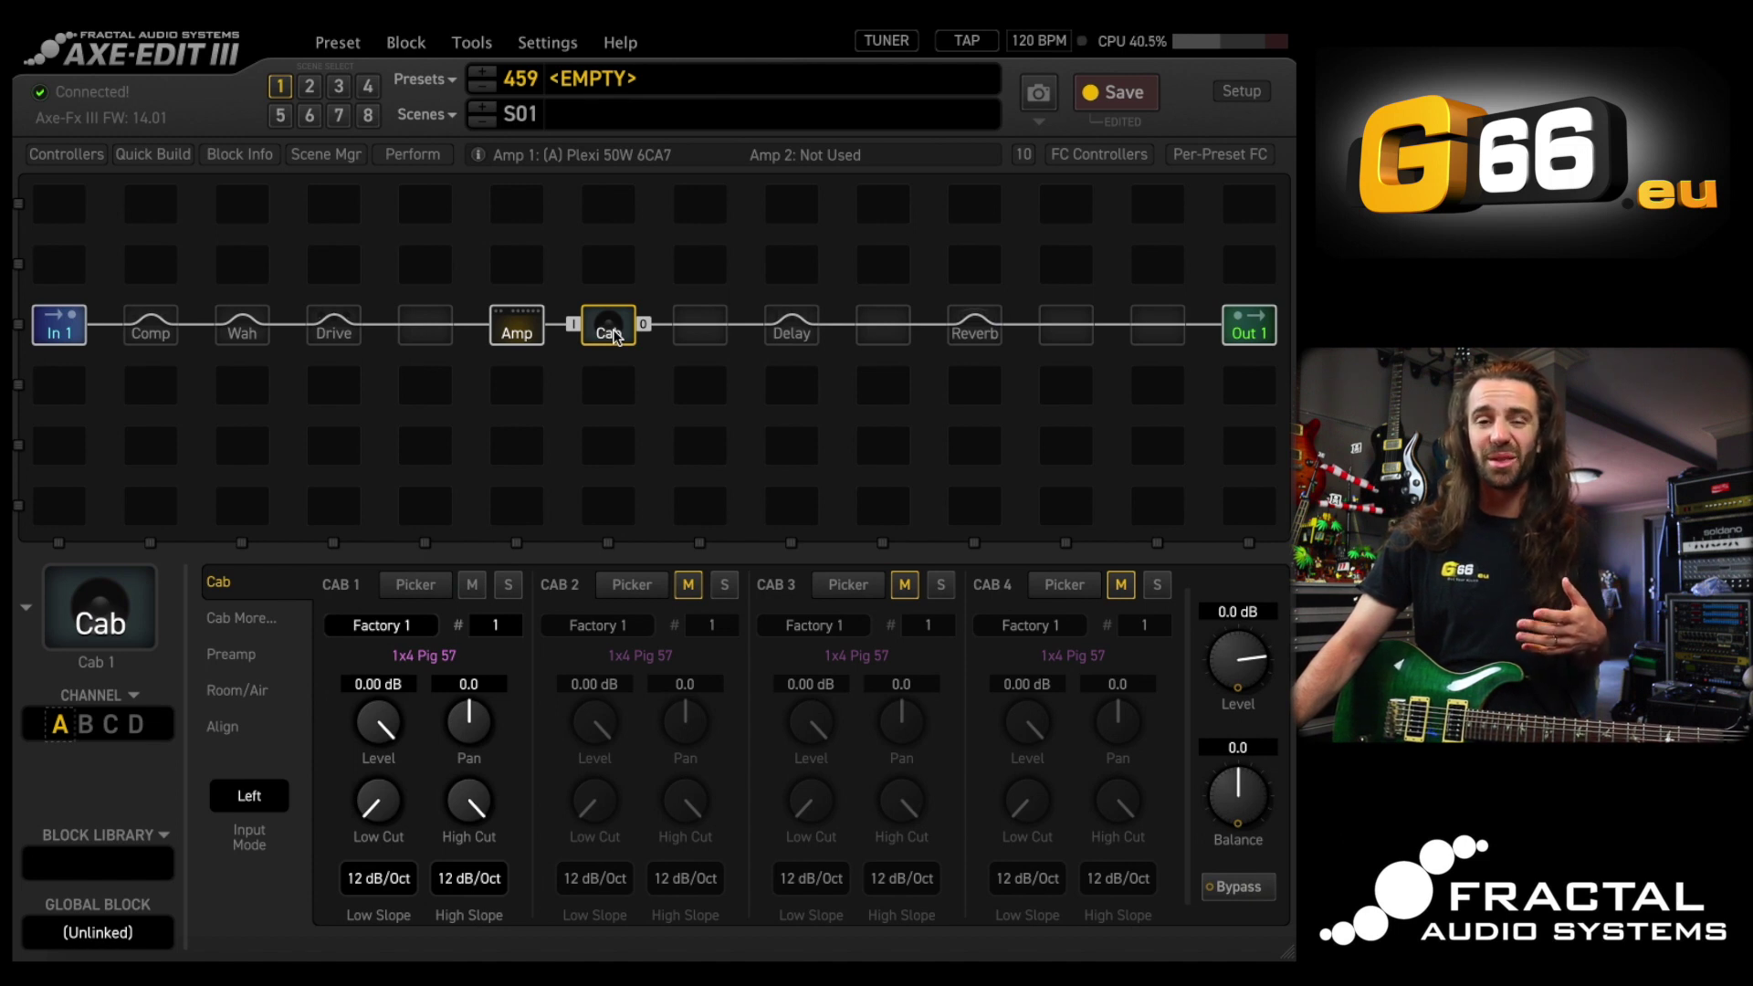
pyautogui.click(409, 628)
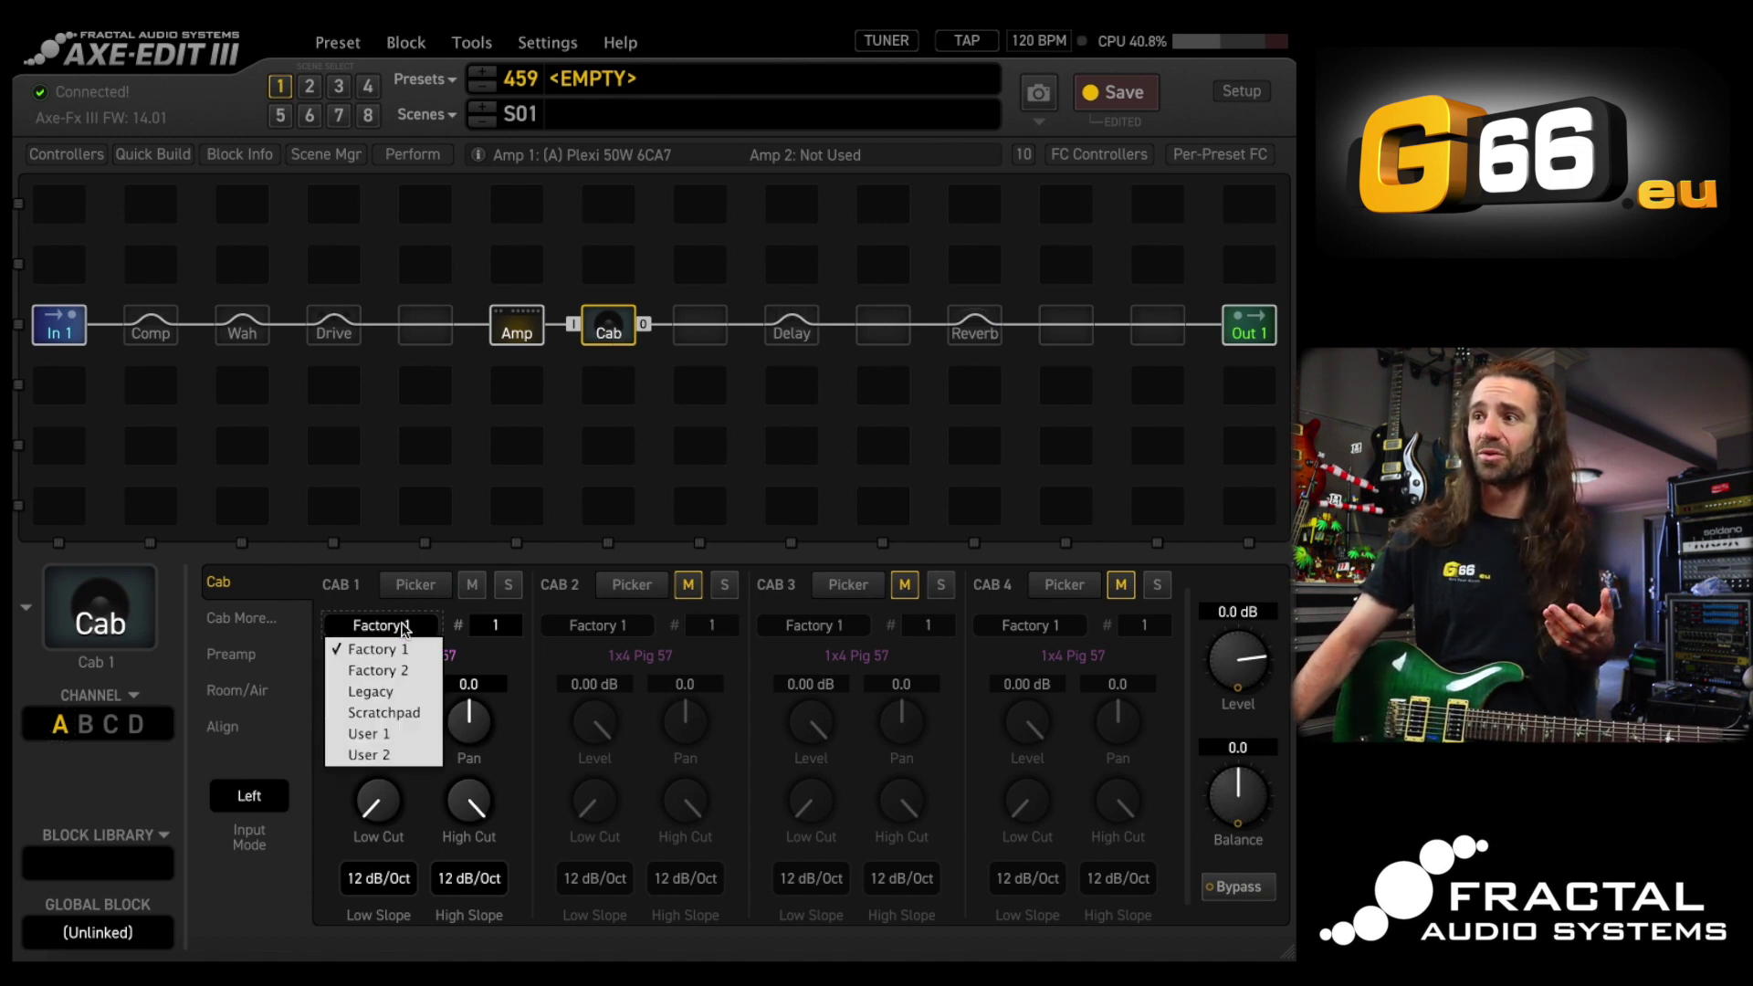
pyautogui.click(399, 735)
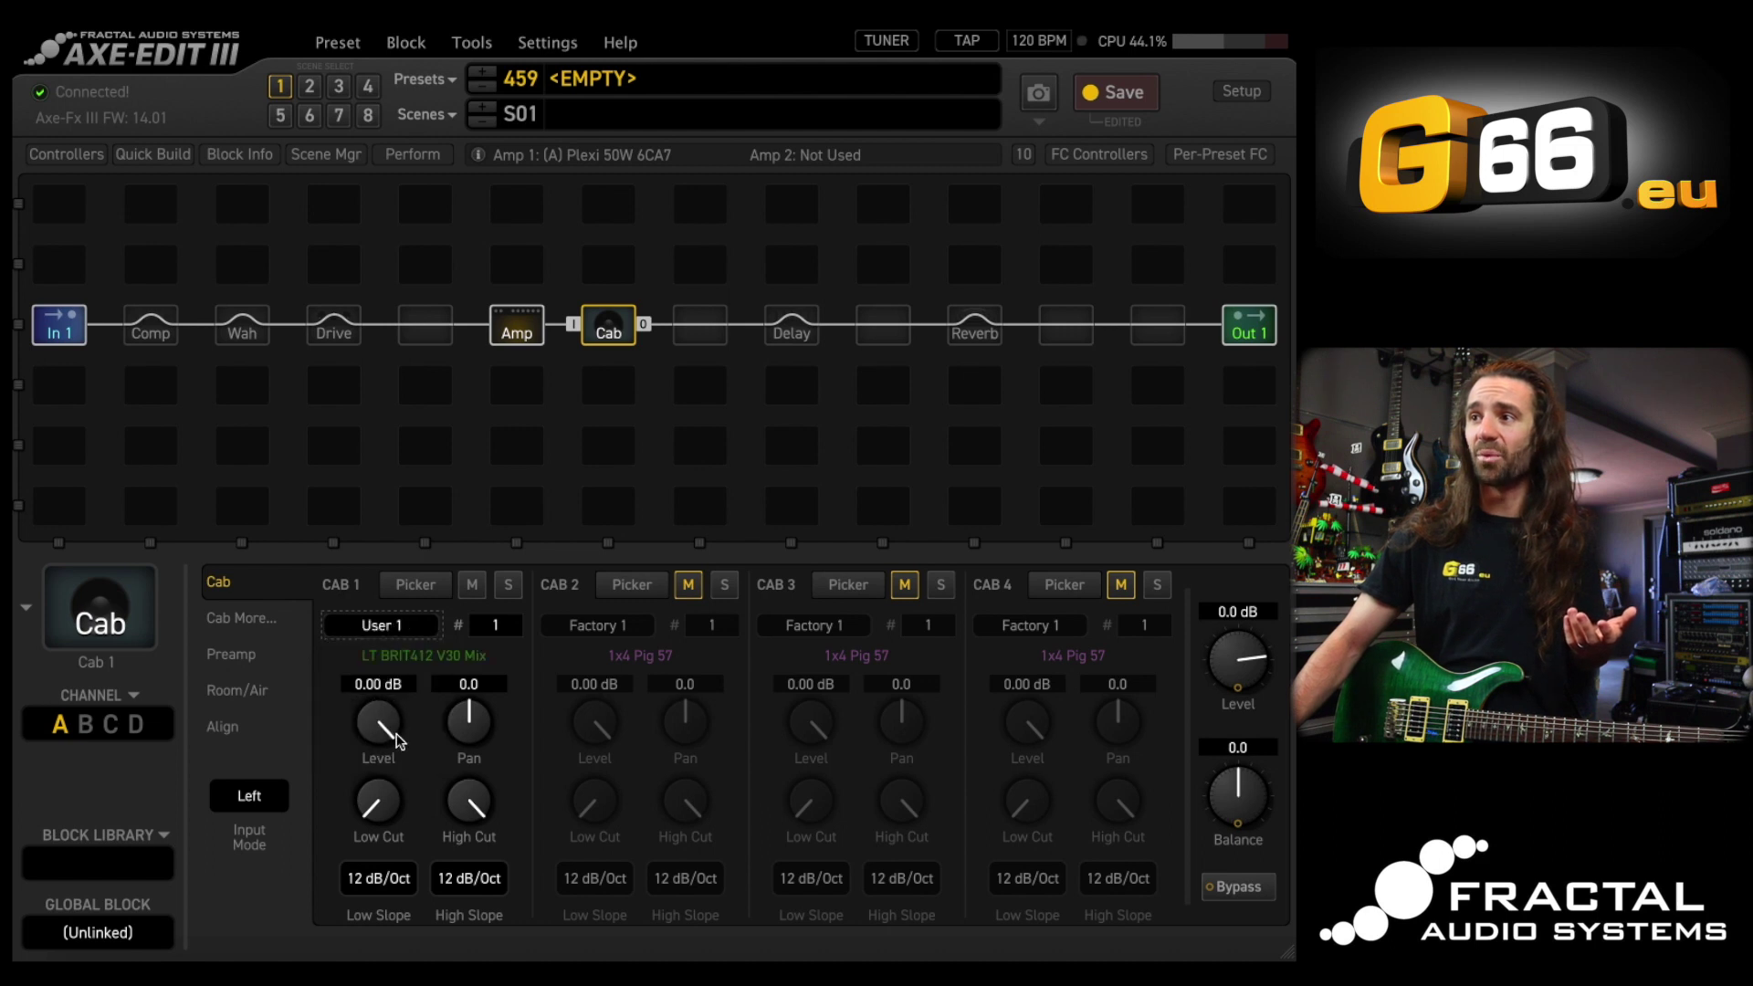
pyautogui.doubleClick(501, 628)
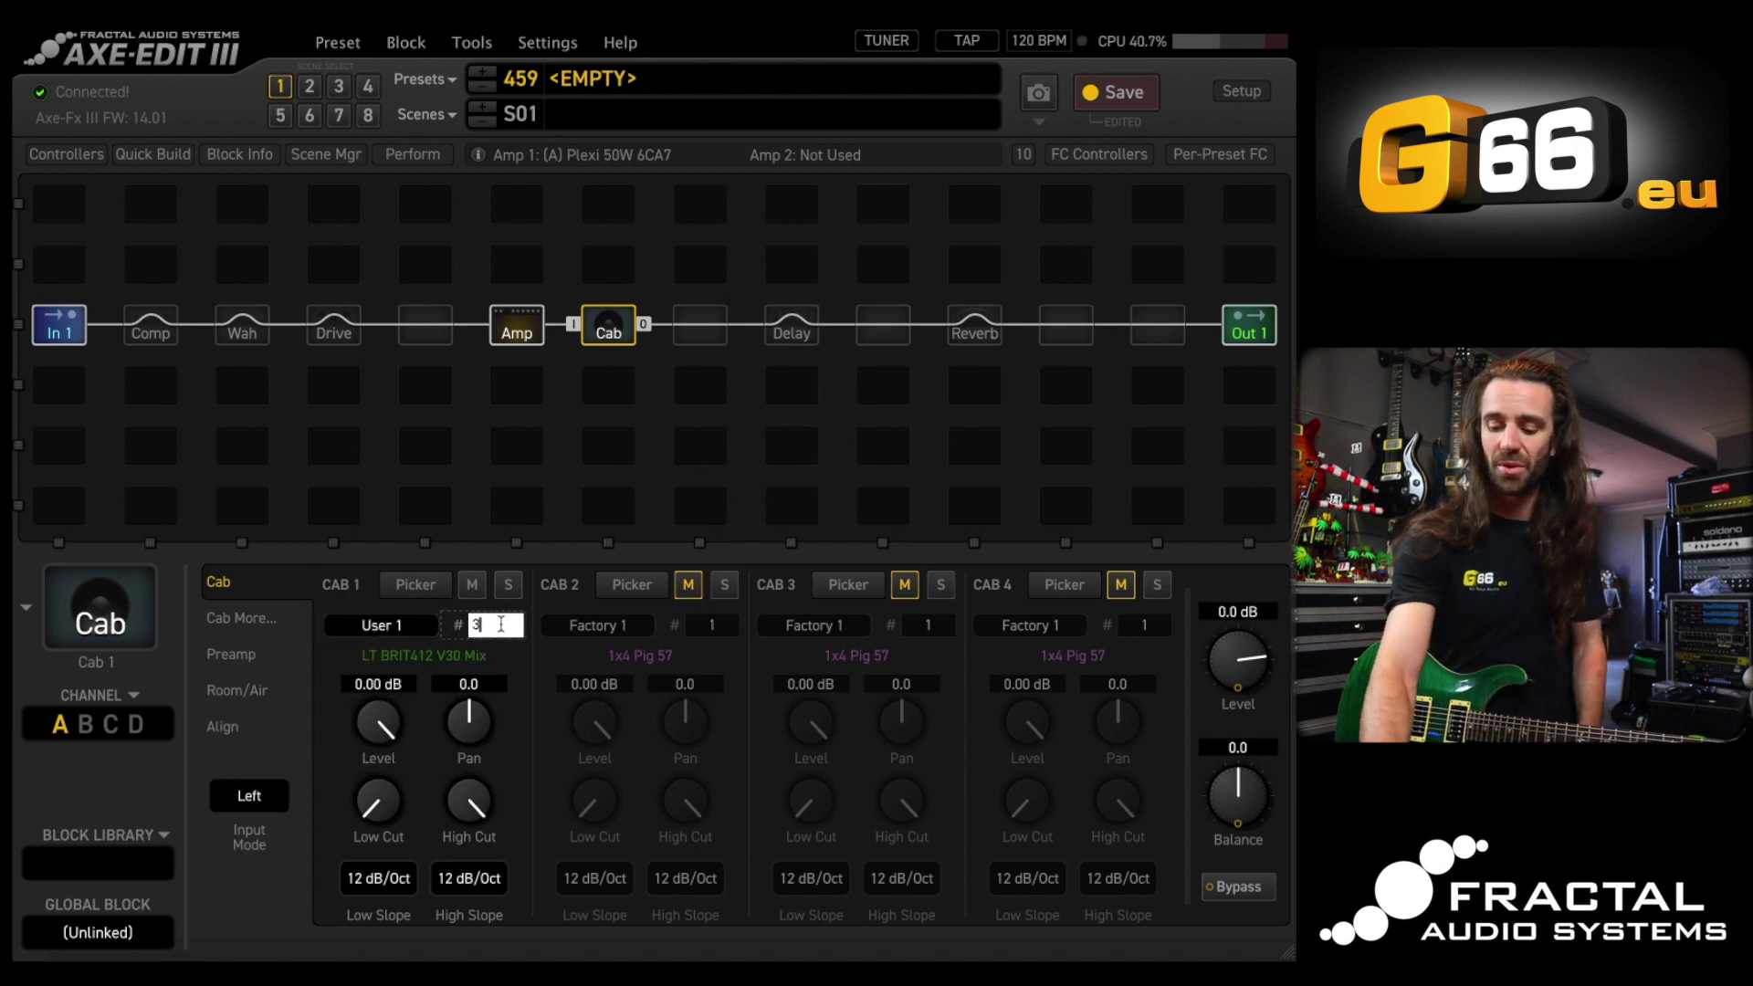
pyautogui.write('3')
pyautogui.press('Return')
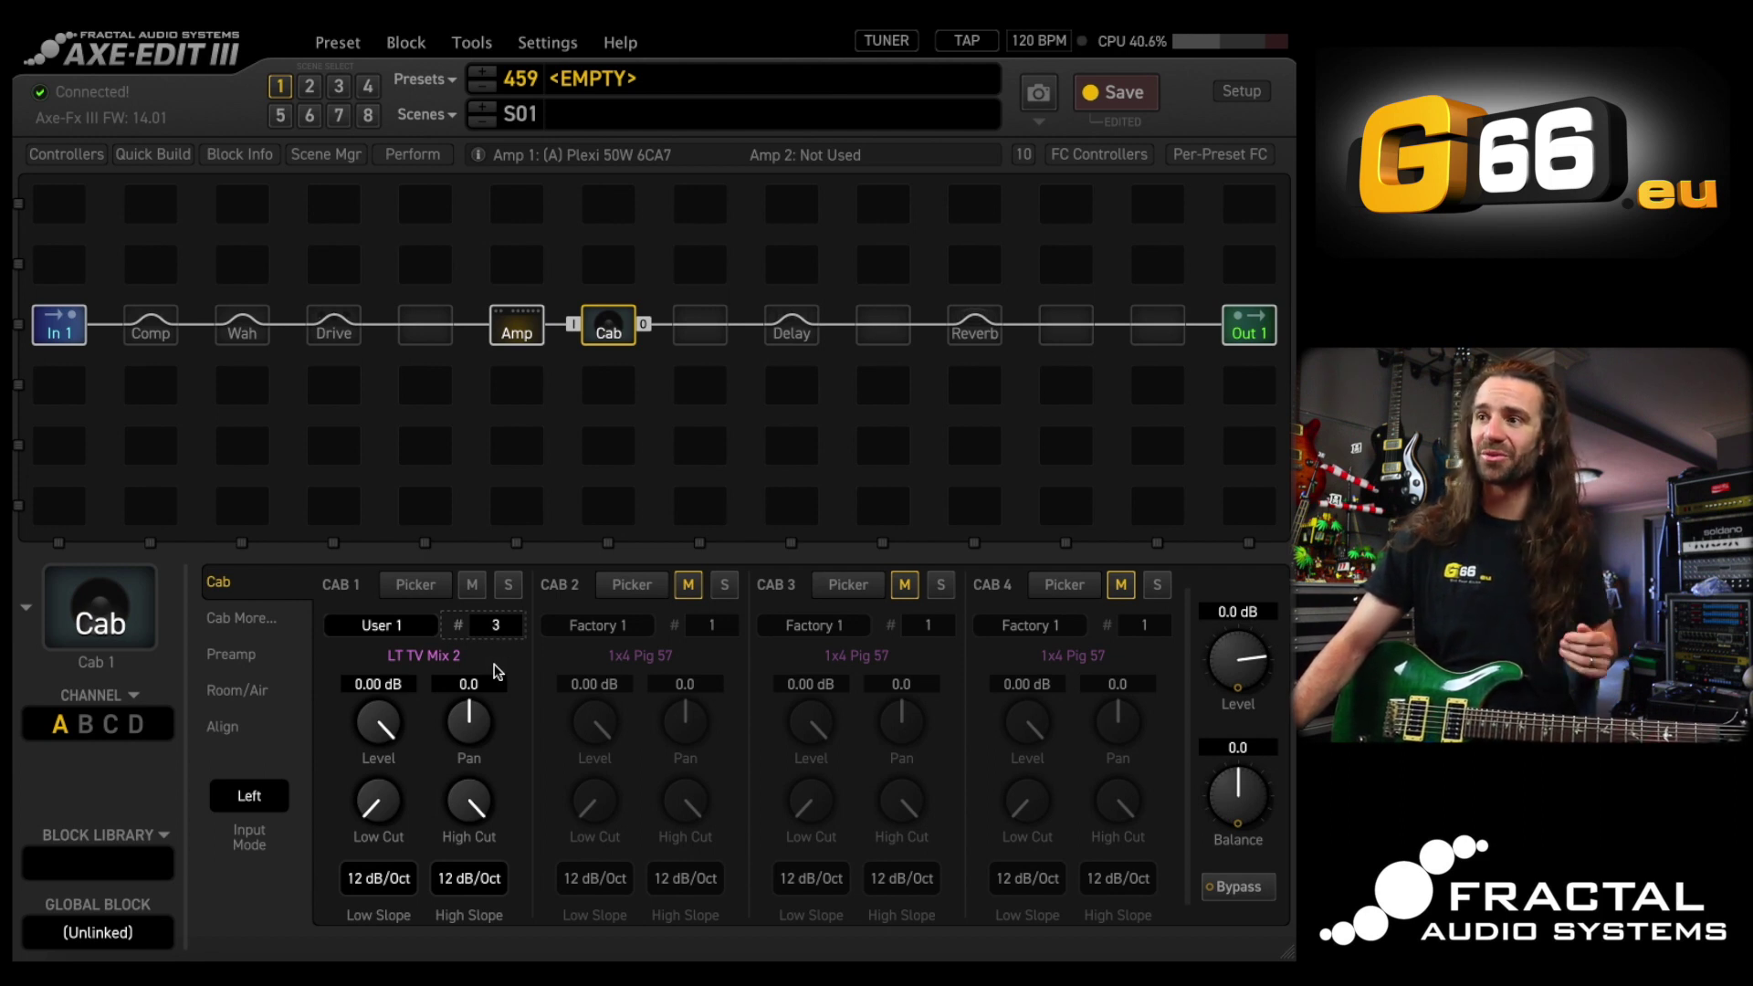
# In the cab's preamp filters, set the low cut to 80 Hz and both the low cut and high cut slopes to 12 dB/Oct
pyautogui.click(215, 661)
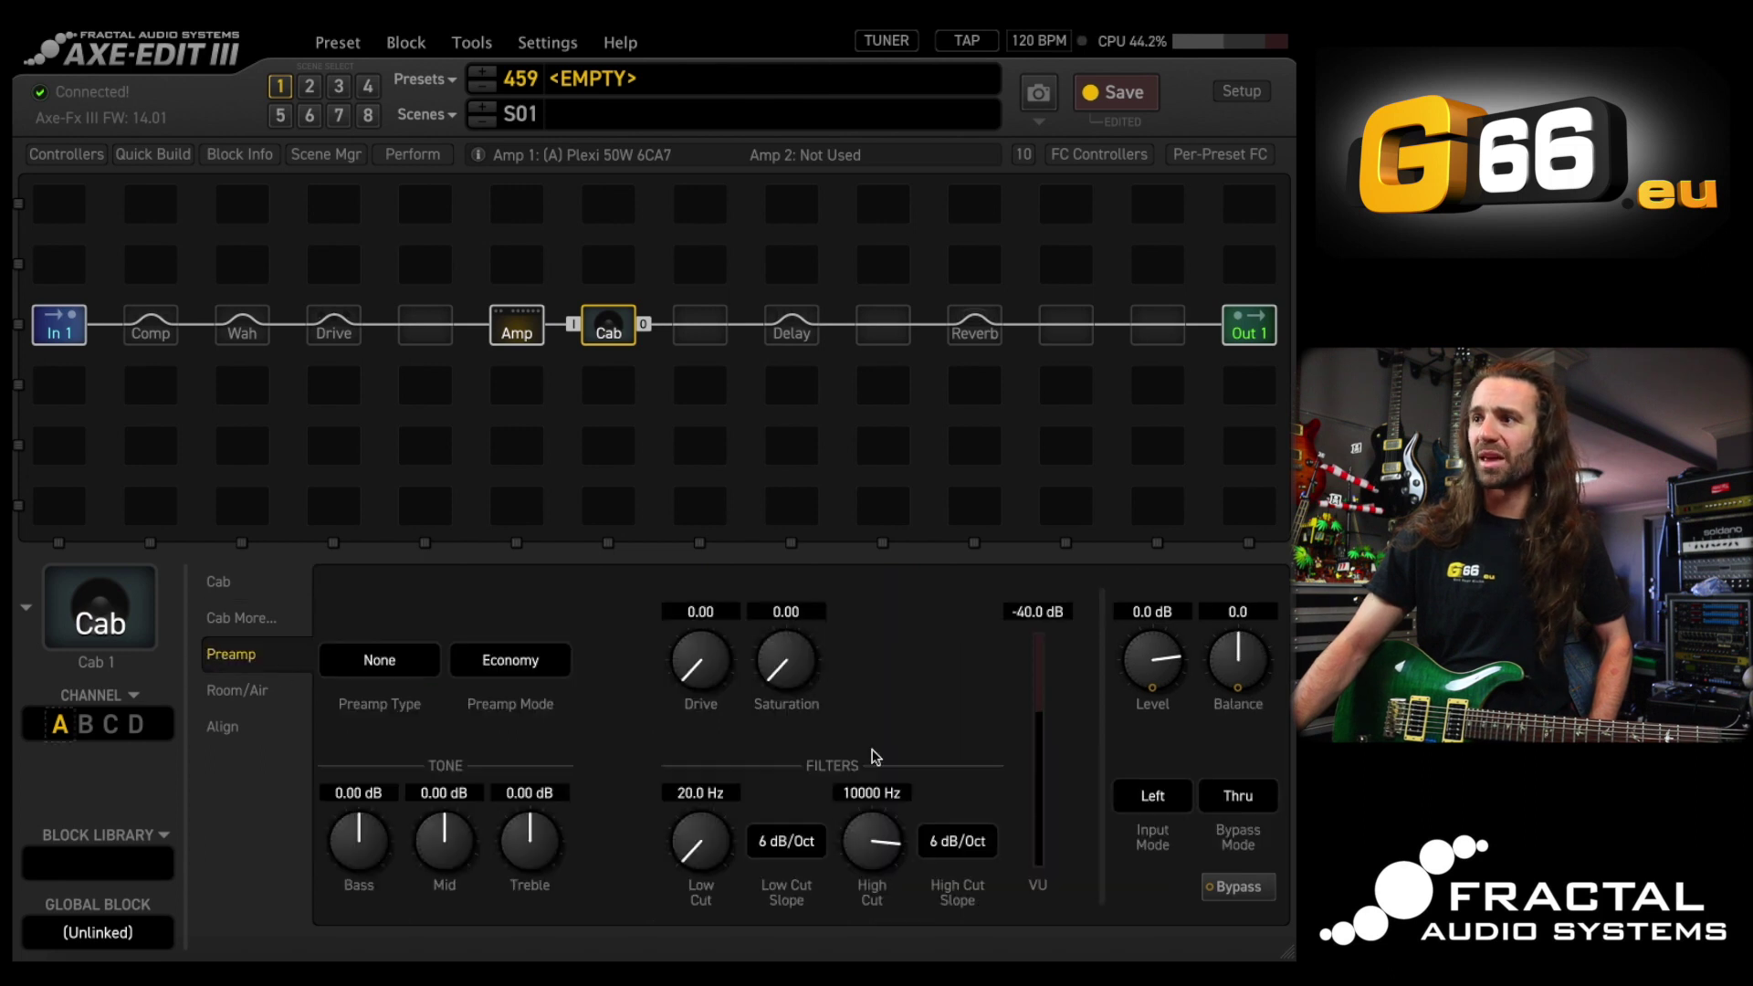
pyautogui.doubleClick(714, 790)
pyautogui.write('80')
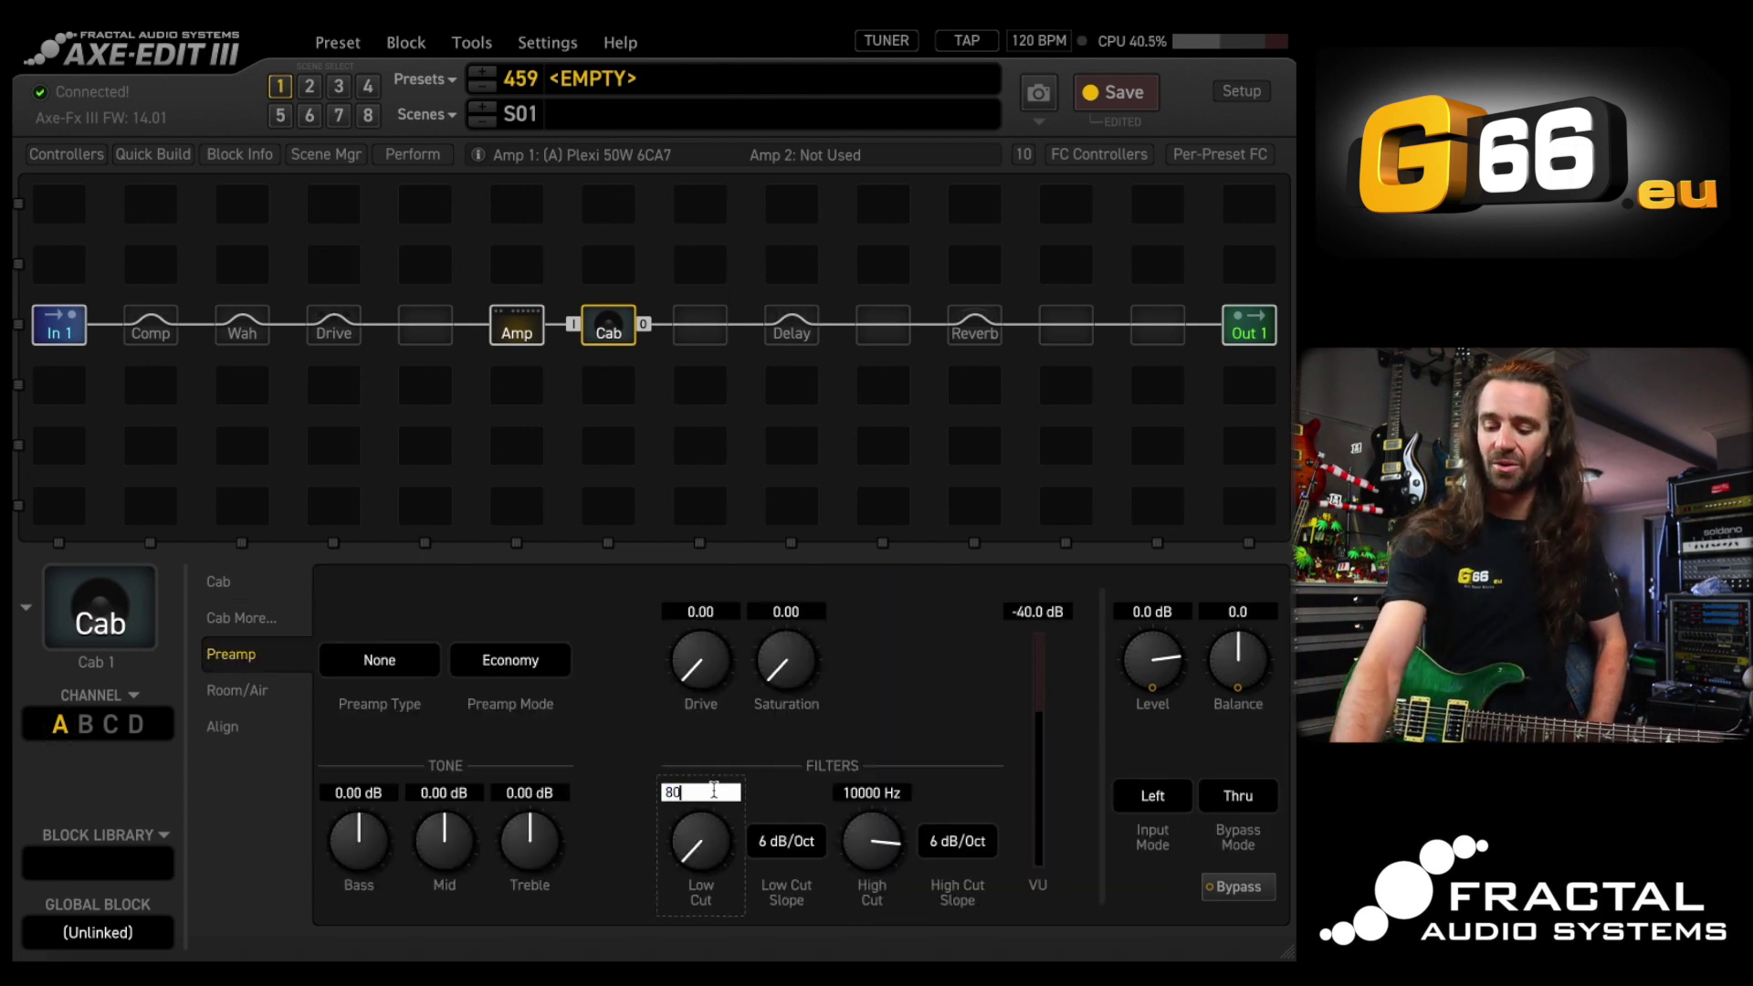
pyautogui.press('Return')
pyautogui.click(800, 841)
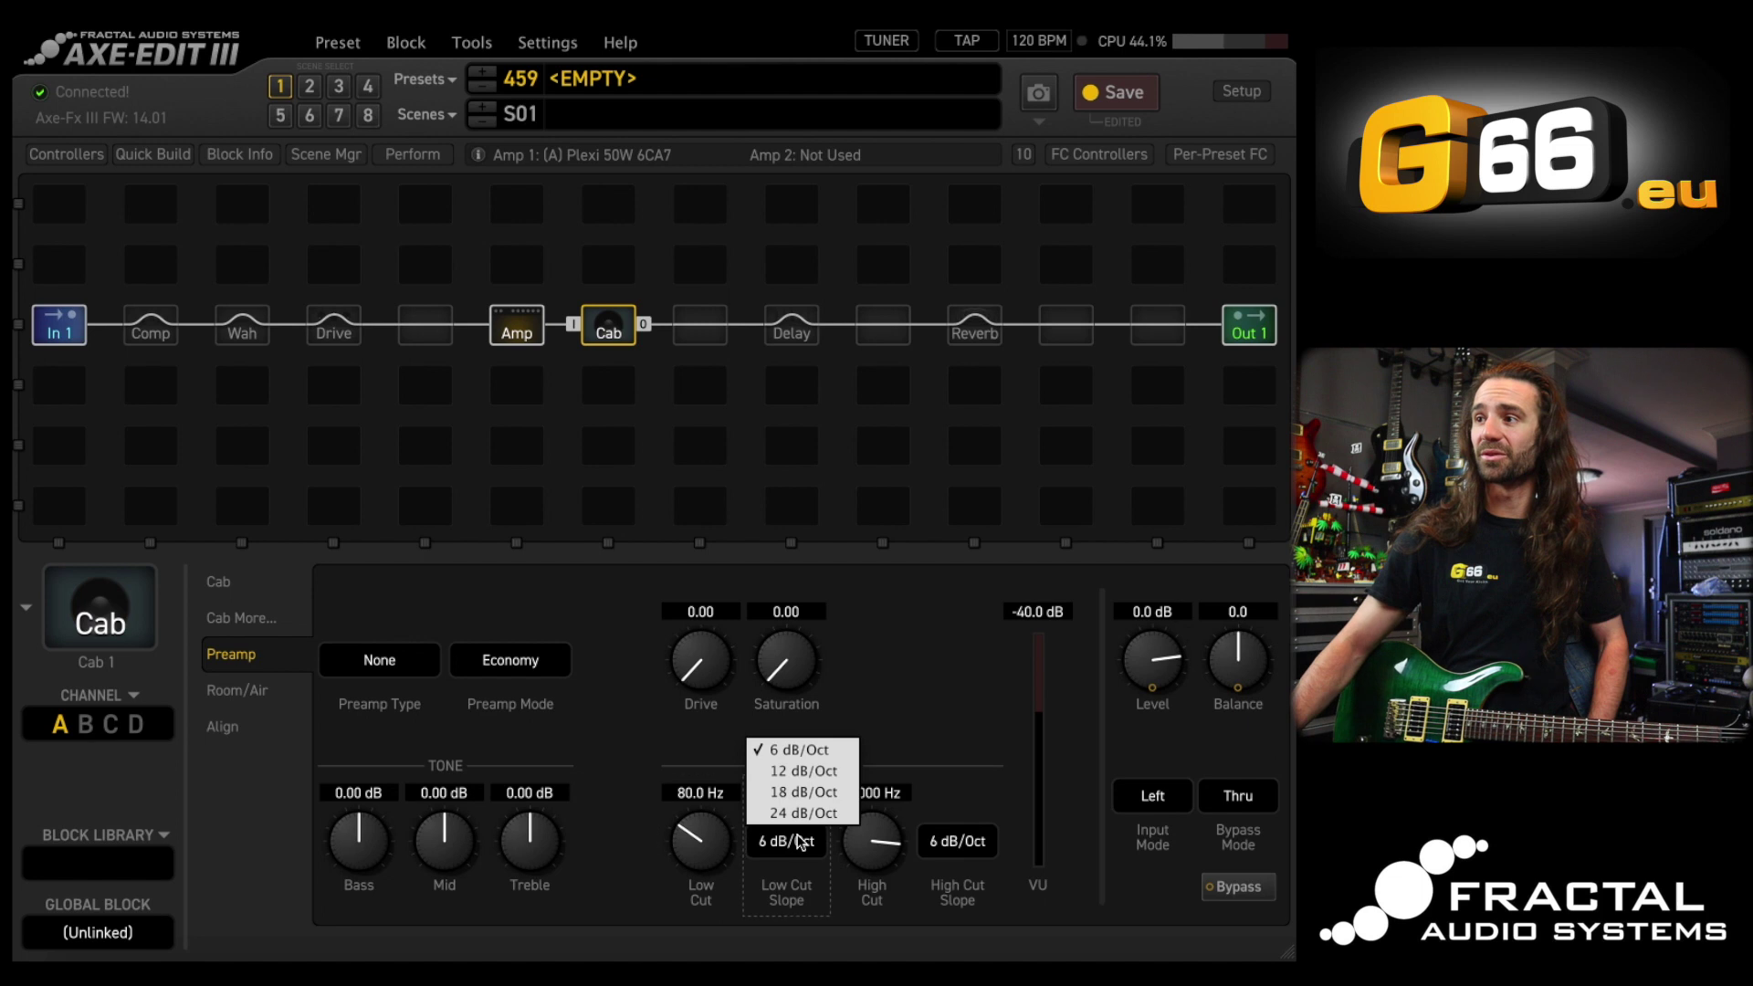
pyautogui.click(799, 770)
pyautogui.click(978, 849)
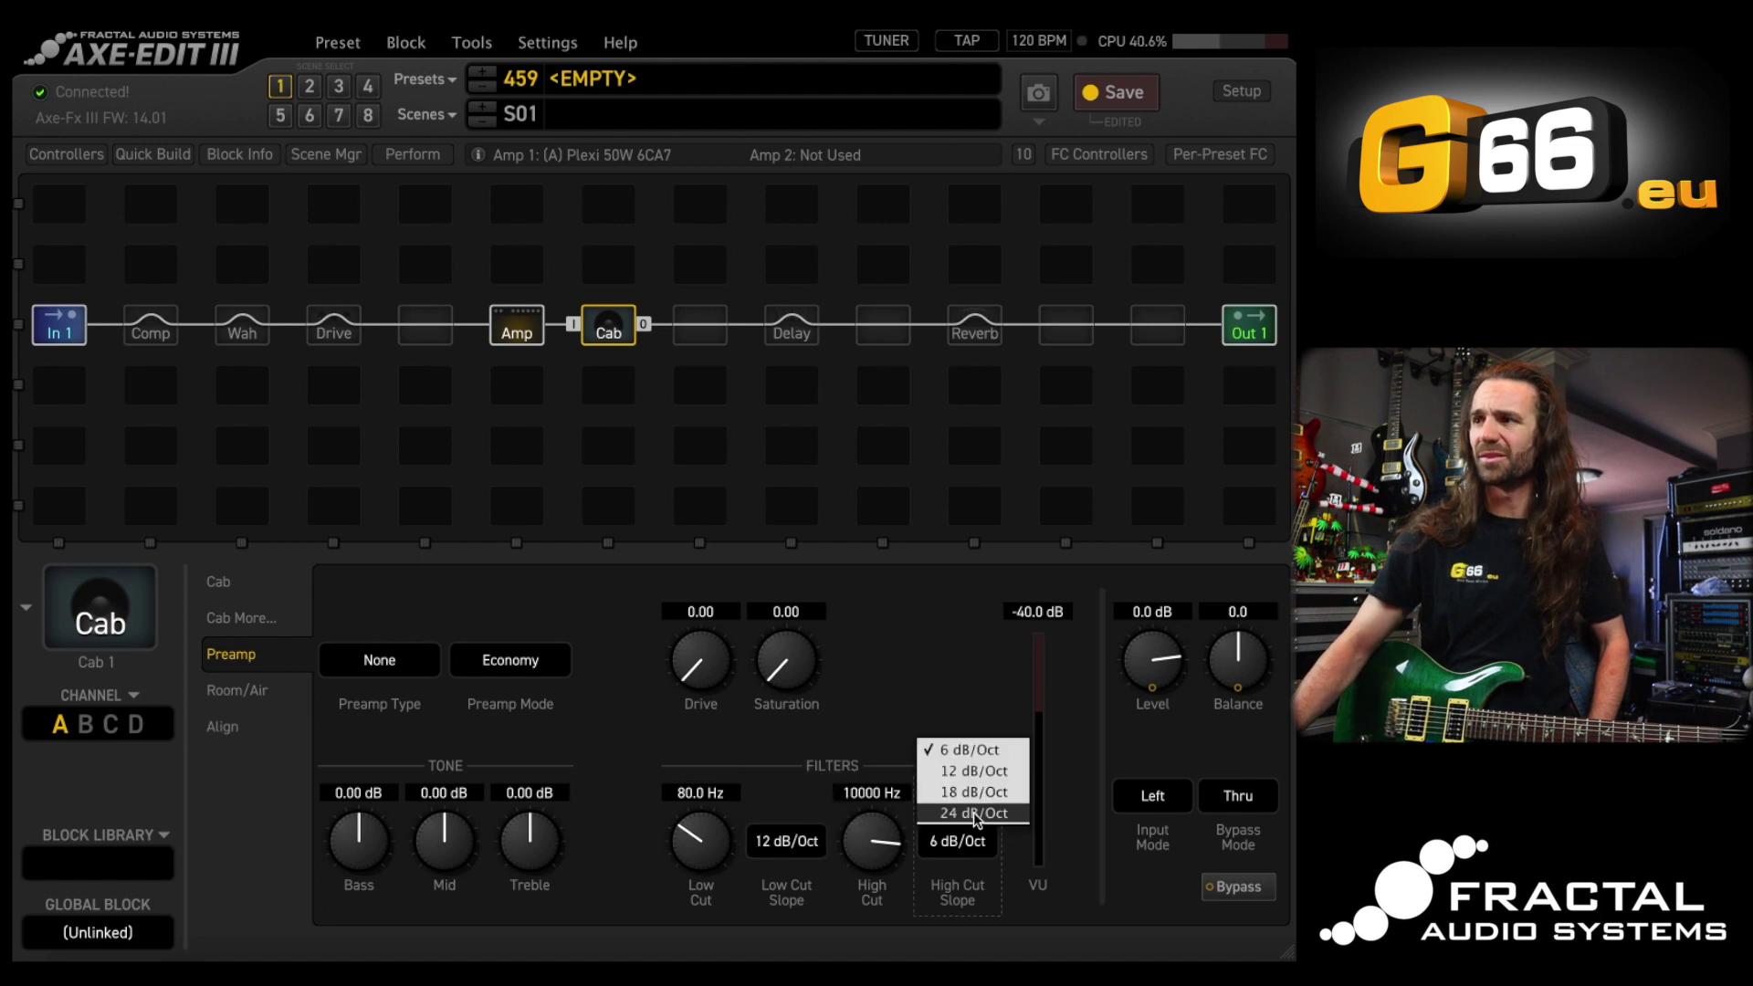
pyautogui.click(974, 772)
# Save the configured Cab block to the block library under the owner's first name followed by "Default Cab"
pyautogui.click(263, 591)
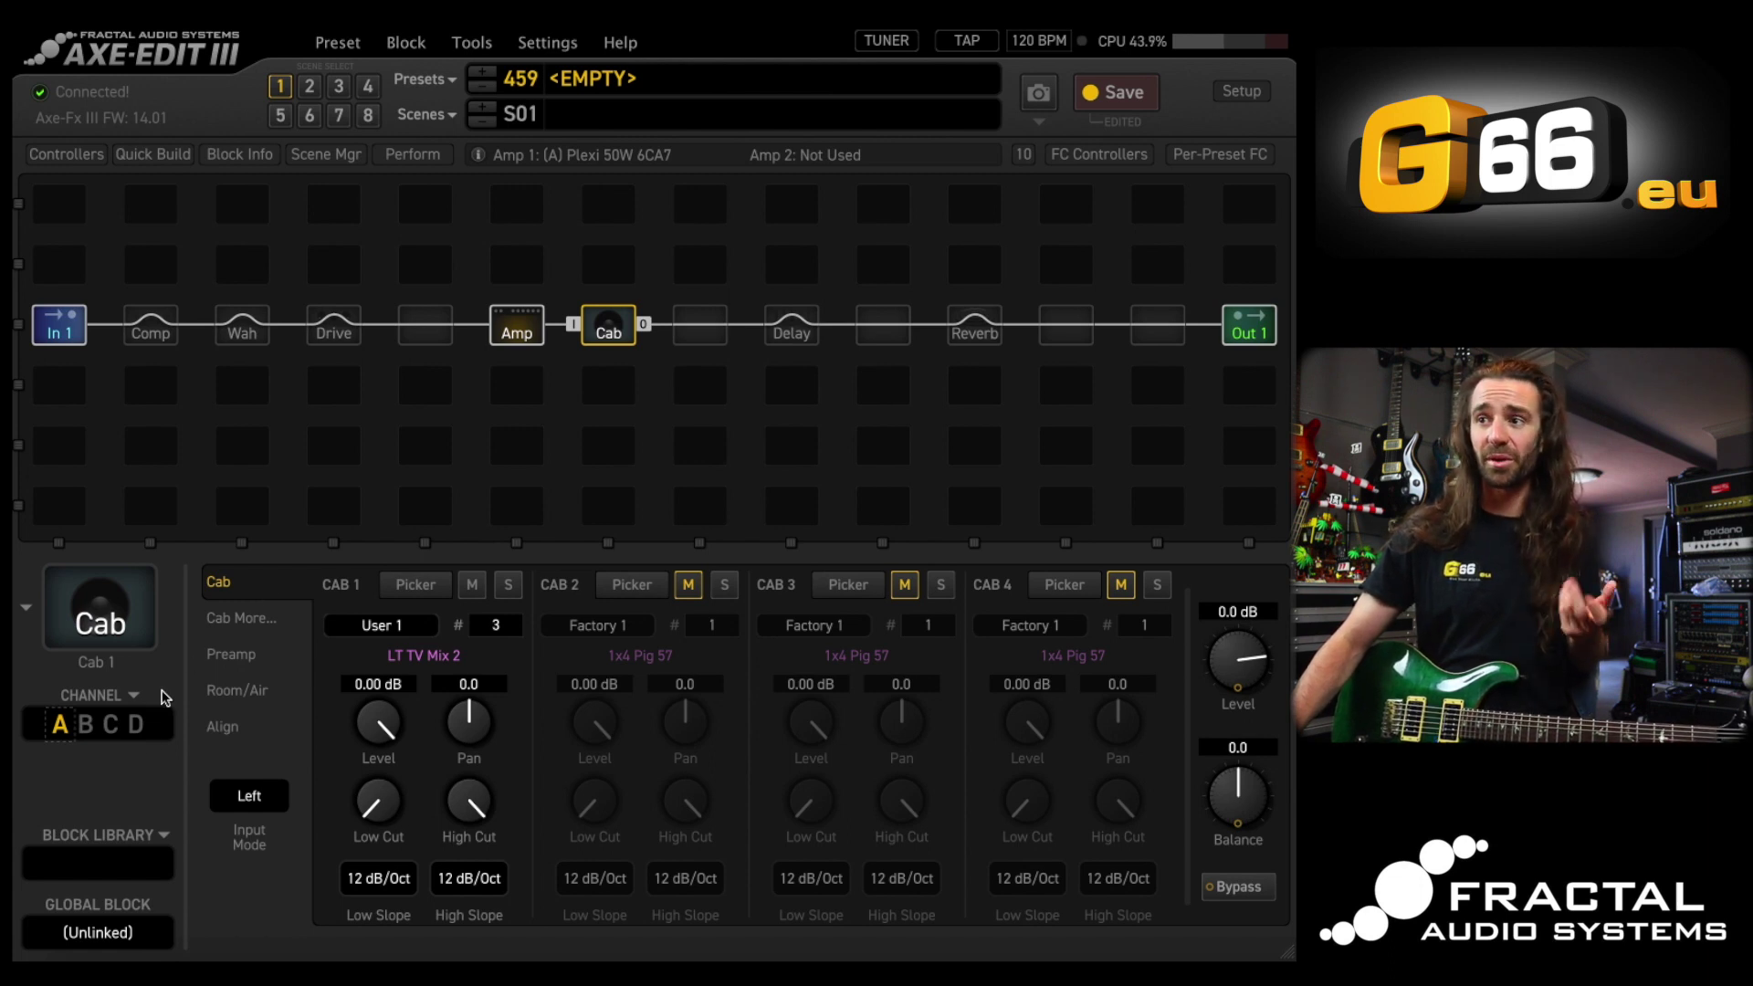
pyautogui.click(167, 837)
pyautogui.click(206, 717)
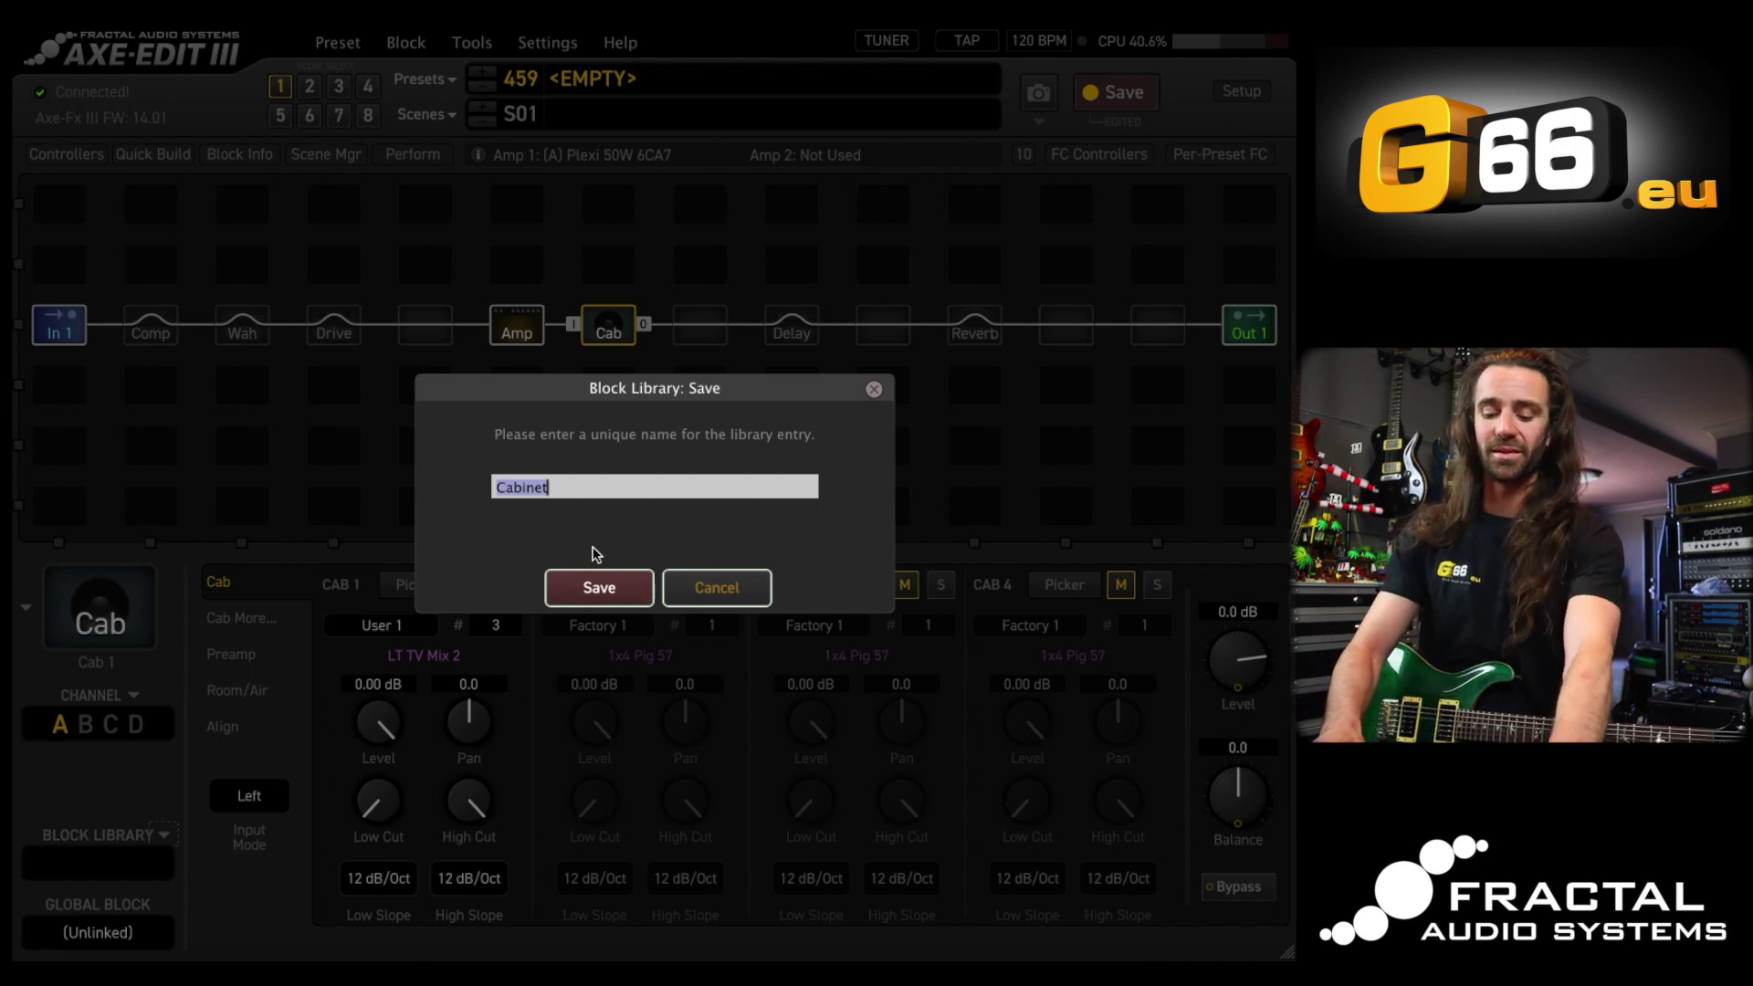
pyautogui.write('Leon D')
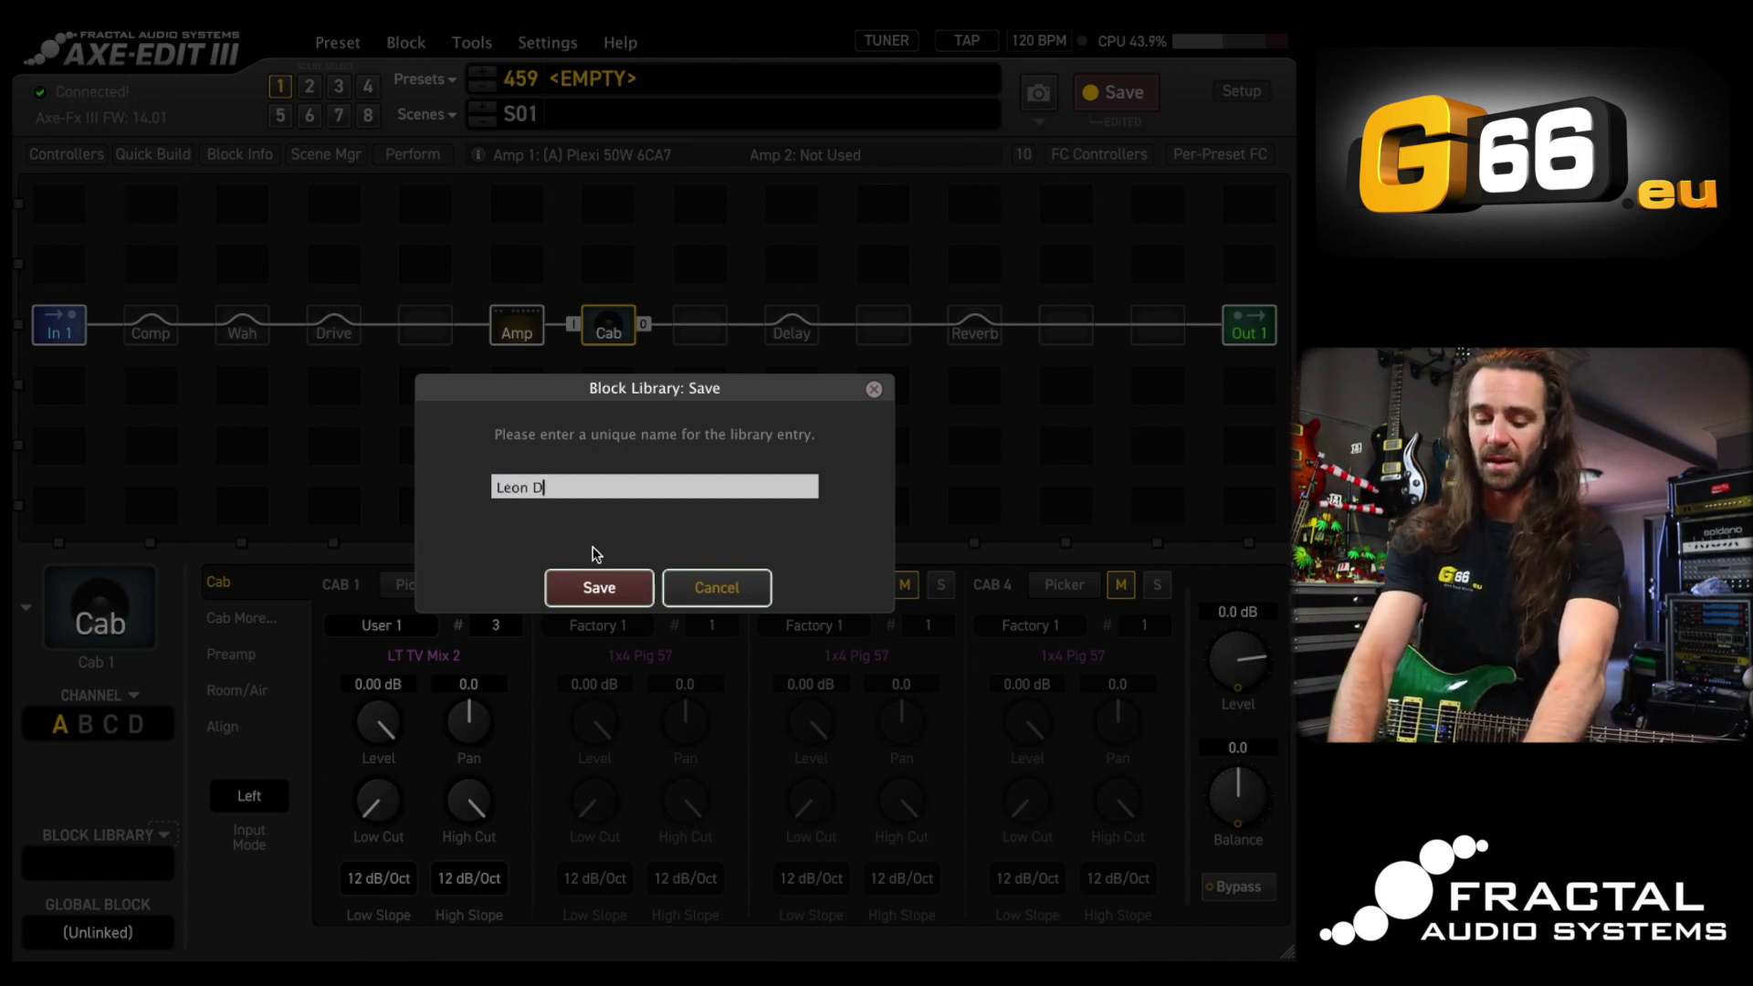
pyautogui.write('efault Cab')
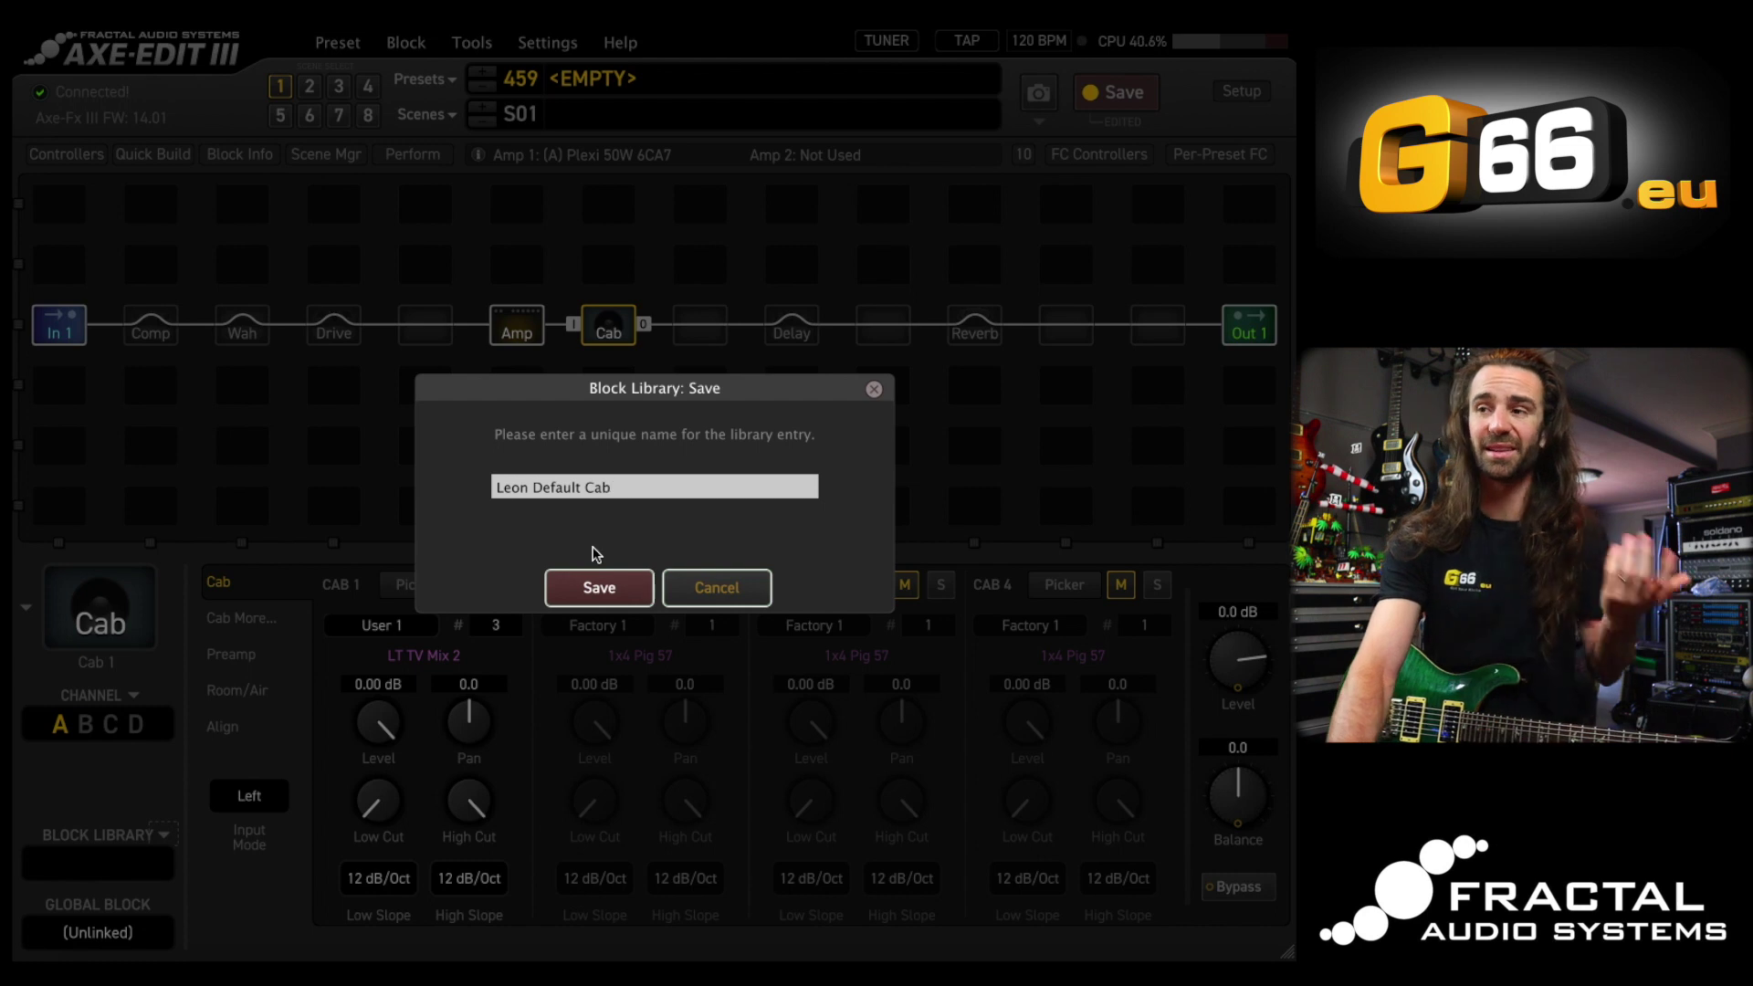
pyautogui.press('Return')
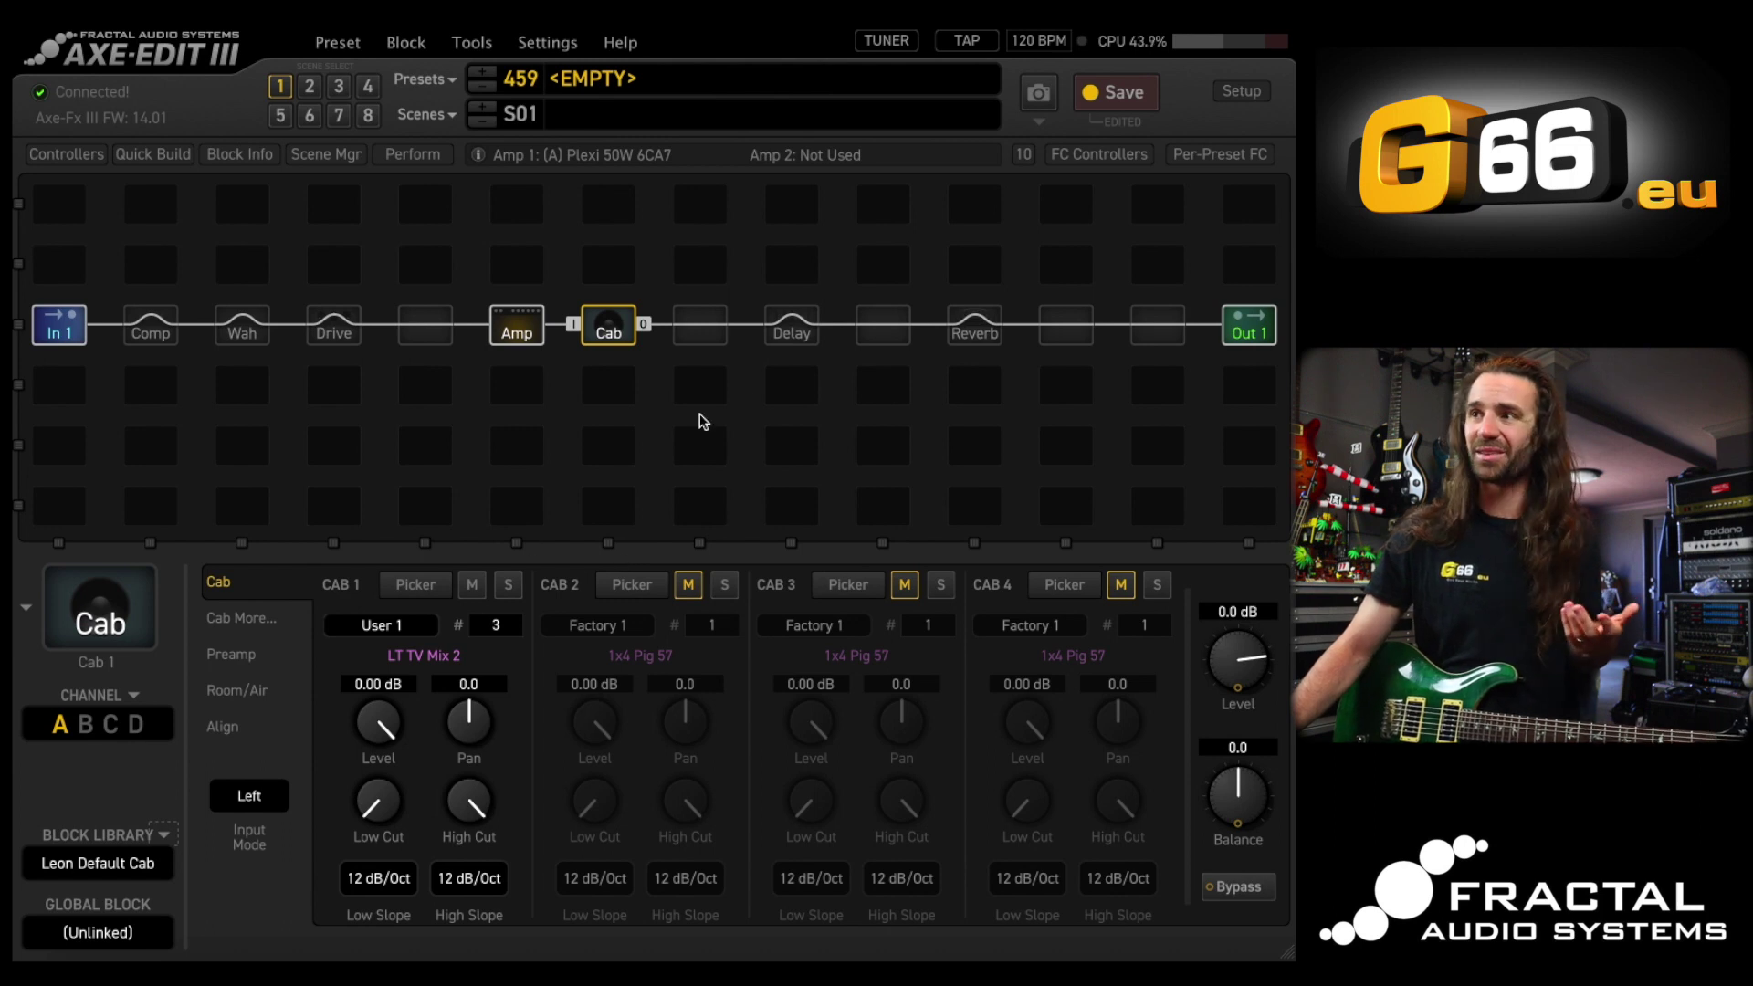
# Change the first cabinet slot to the Legacy bank and choose impulse response number 60
pyautogui.click(422, 616)
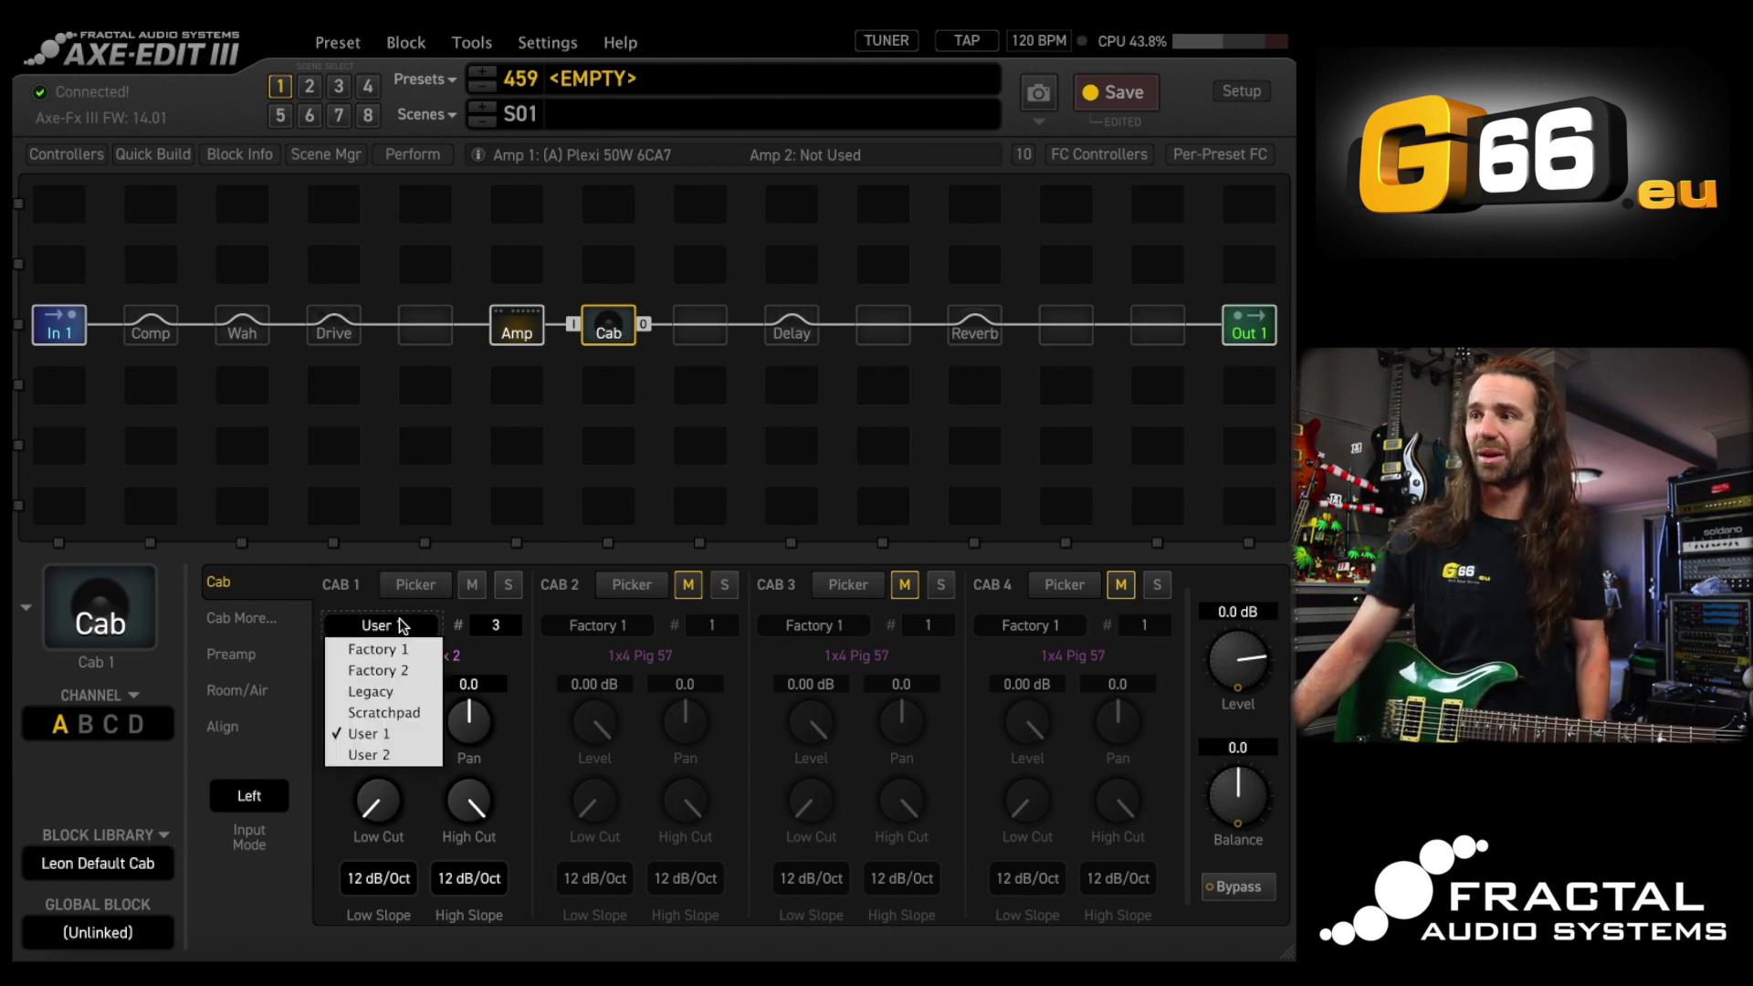
pyautogui.click(393, 683)
pyautogui.doubleClick(493, 626)
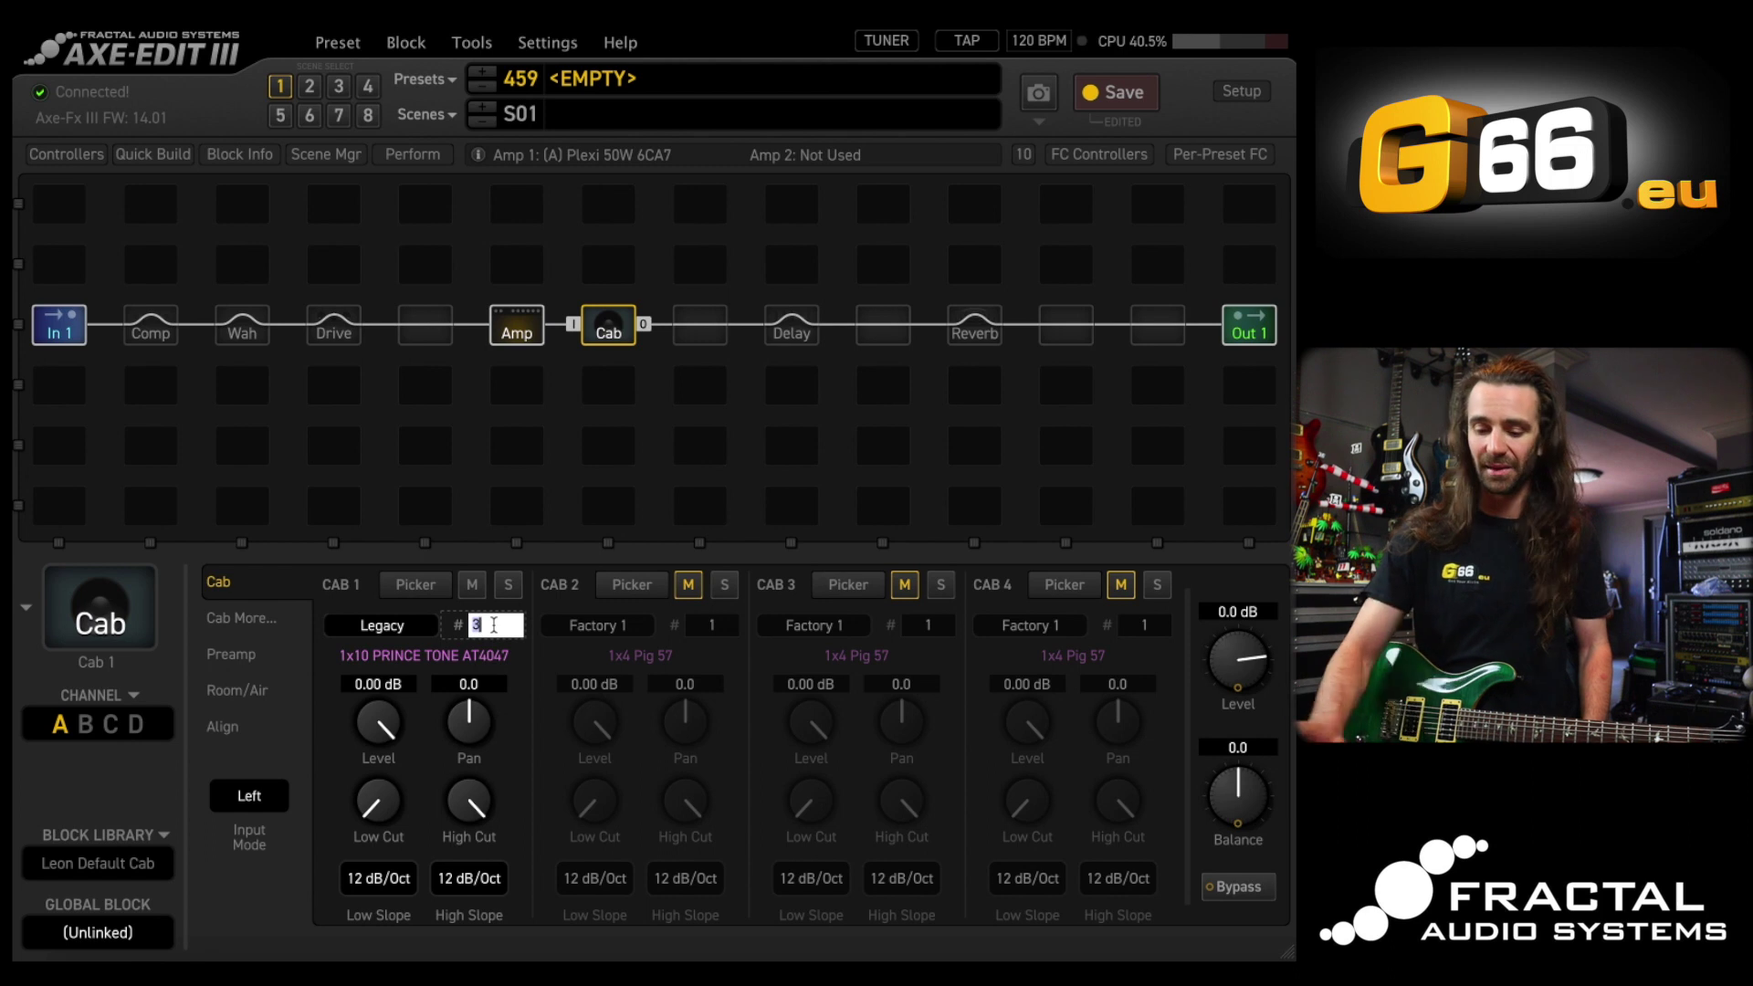
pyautogui.write('60')
pyautogui.press('Return')
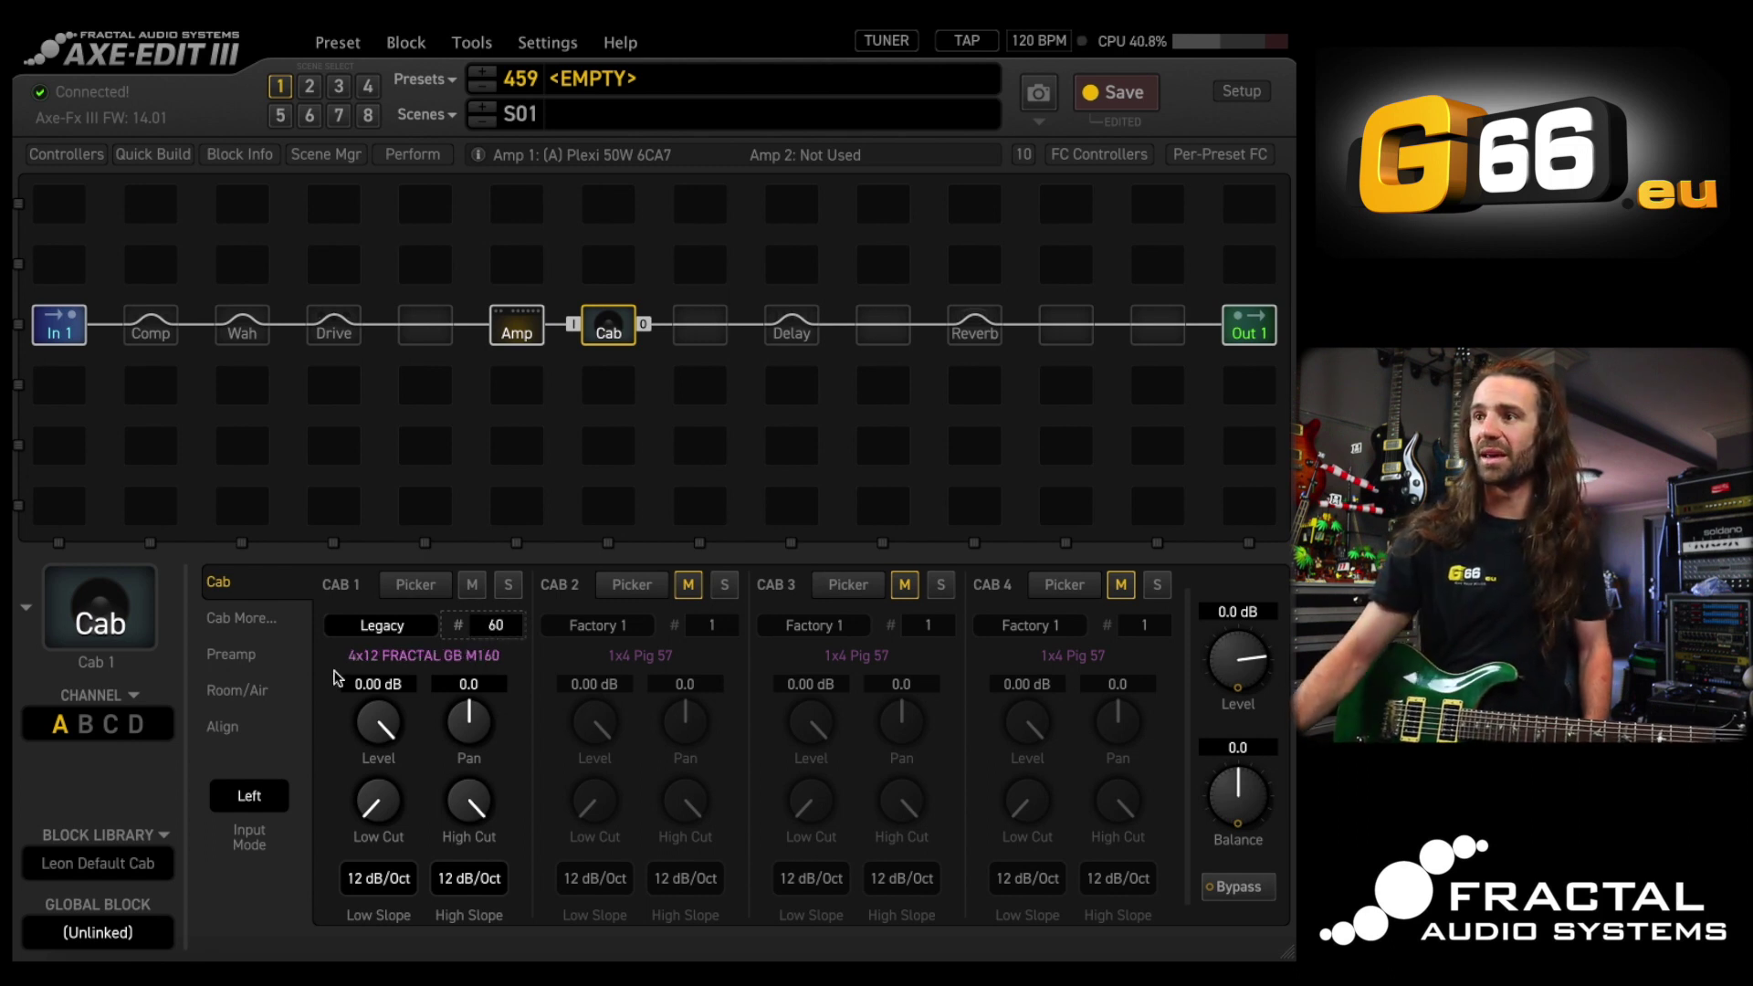
# In the cab's preamp filters, raise the low cut to about 480 Hz and lower the high cut
pyautogui.click(245, 659)
pyautogui.moveTo(685, 840); pyautogui.dragTo(768, 698)
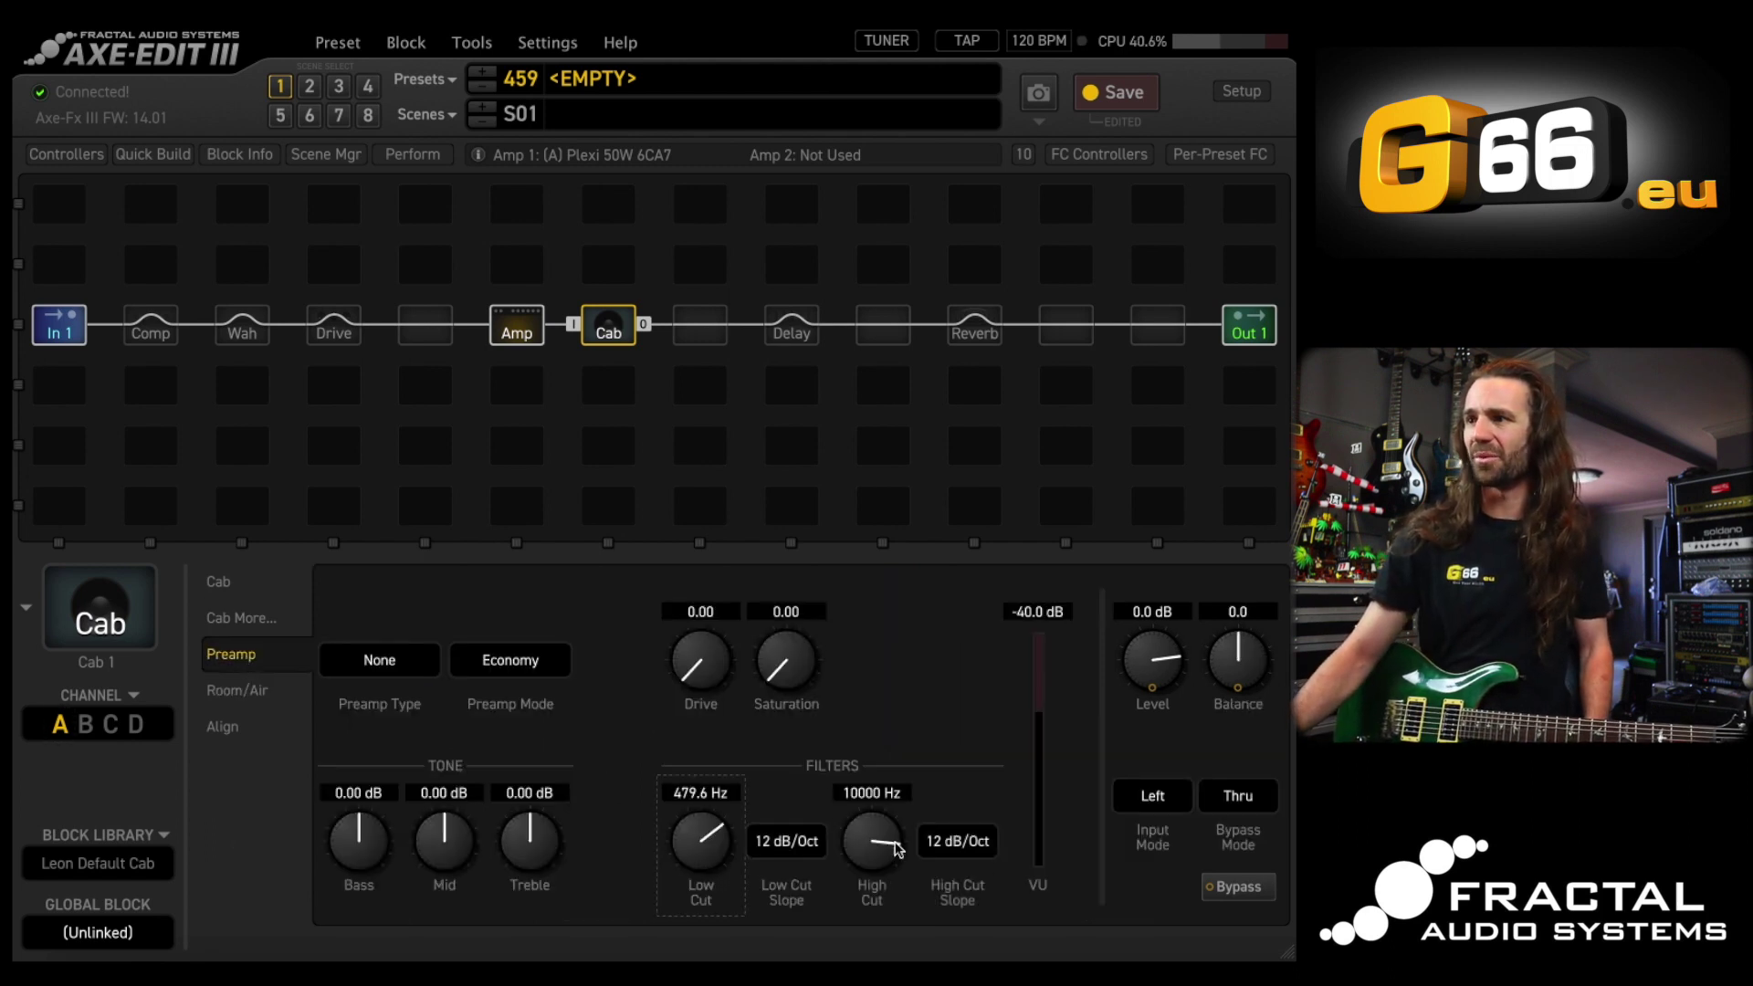
pyautogui.moveTo(890, 849); pyautogui.dragTo(869, 899)
# Recall the saved default cab from the block library to overwrite the Cab block's altered settings
pyautogui.click(259, 583)
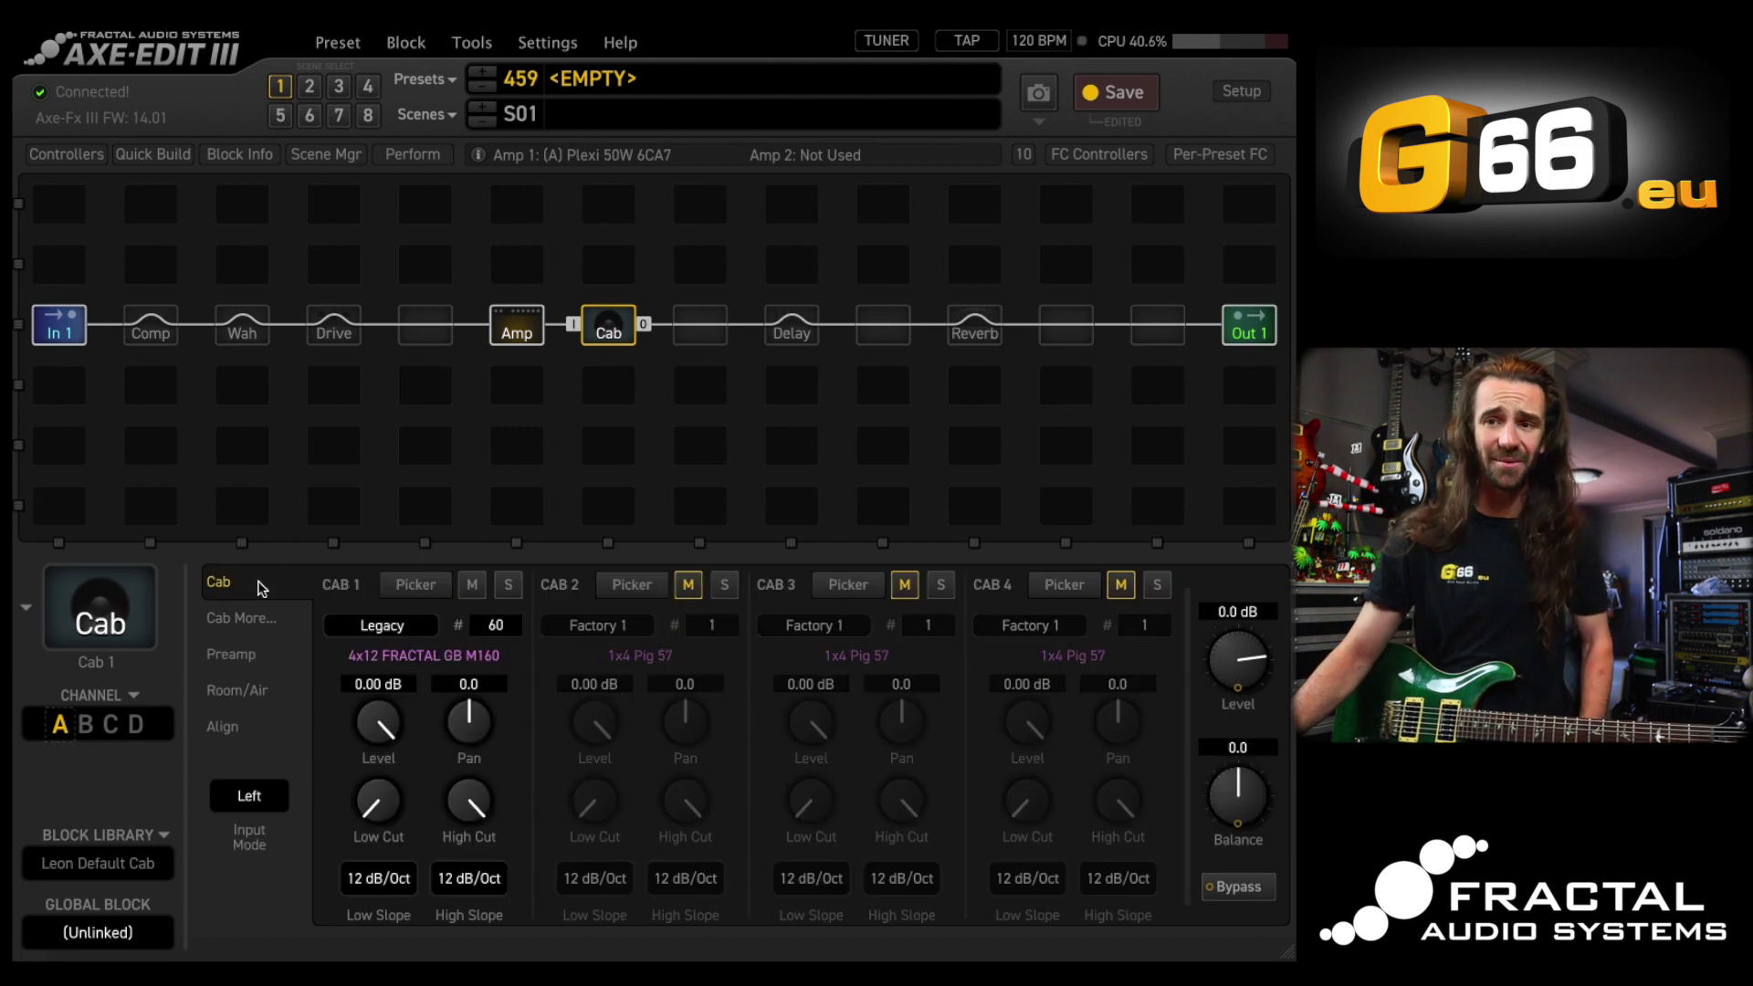
pyautogui.click(137, 868)
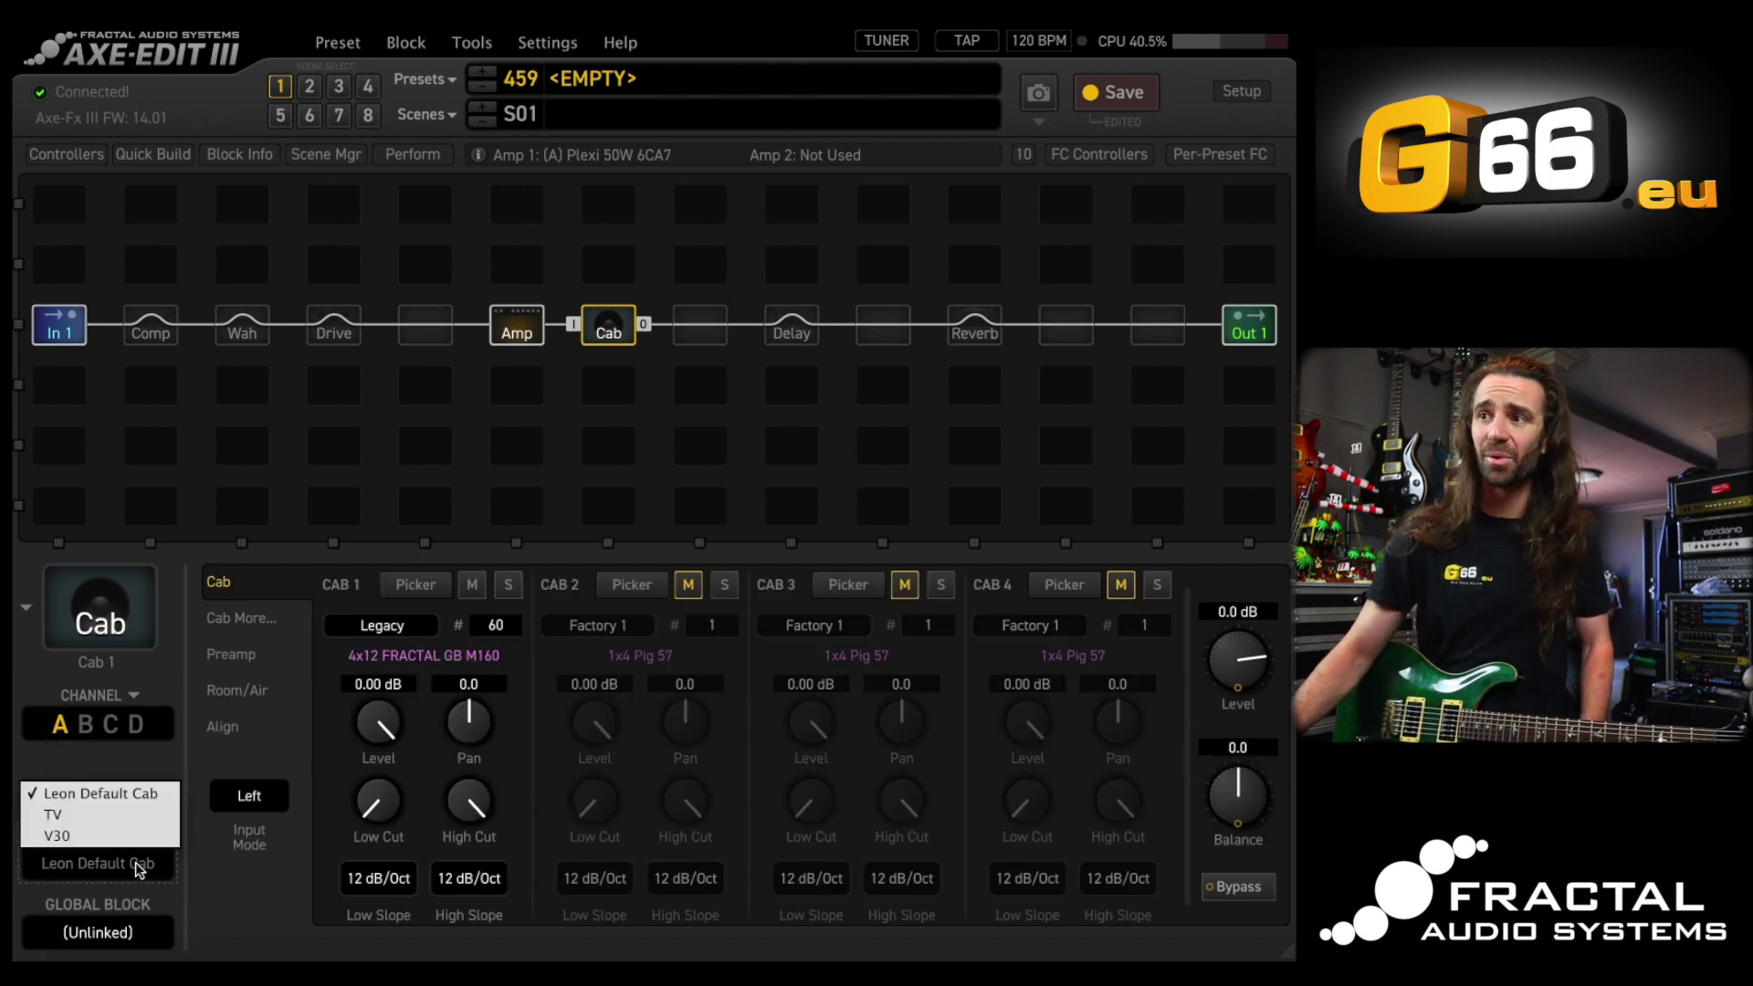
pyautogui.click(88, 794)
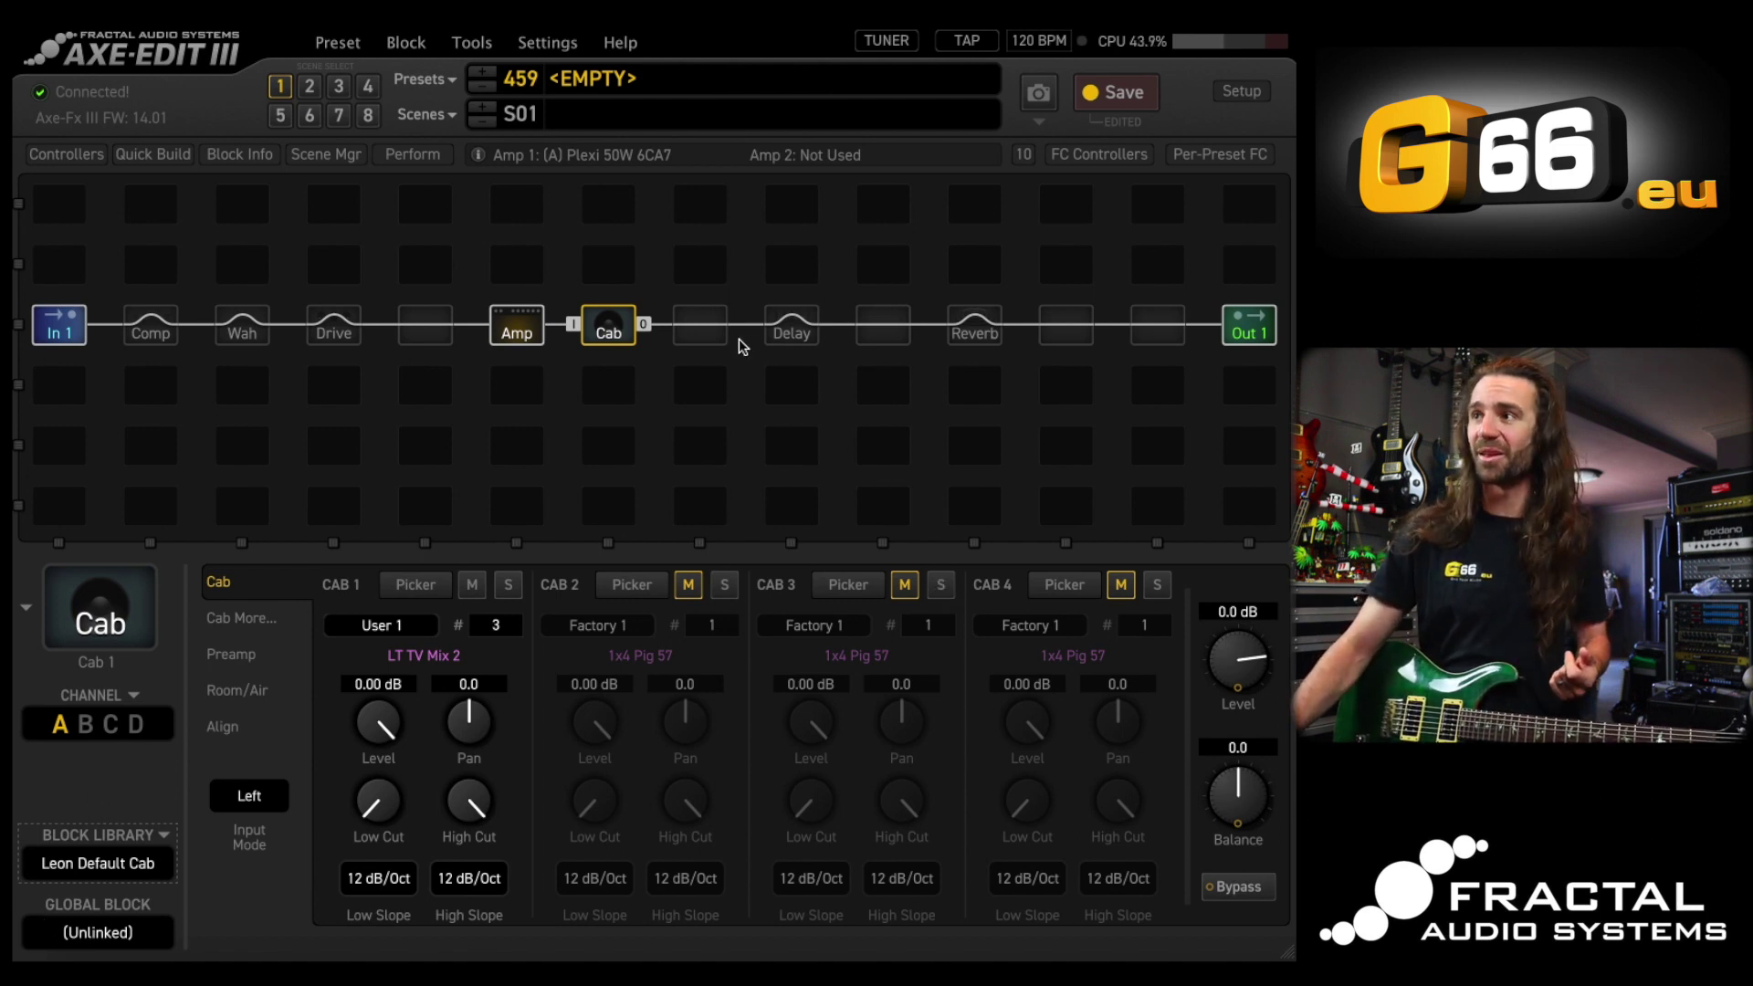
# Load the BBD Halo entry from the block library into the Delay block
pyautogui.click(793, 336)
pyautogui.click(121, 869)
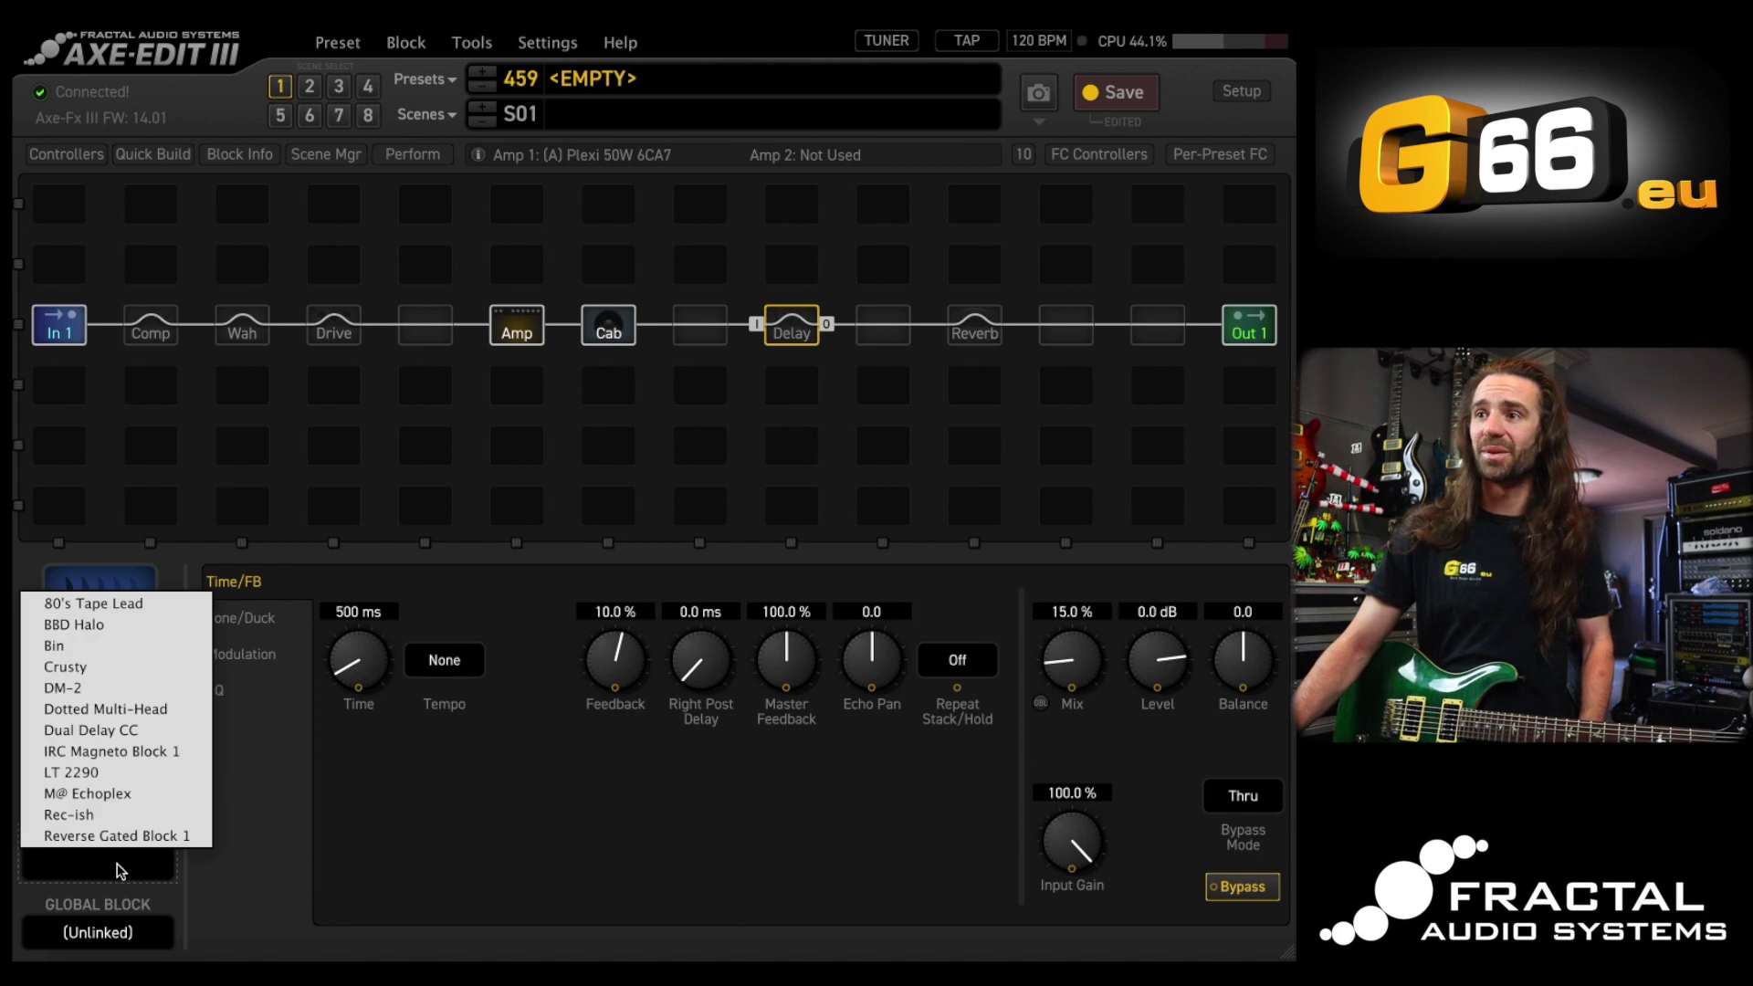
pyautogui.click(155, 625)
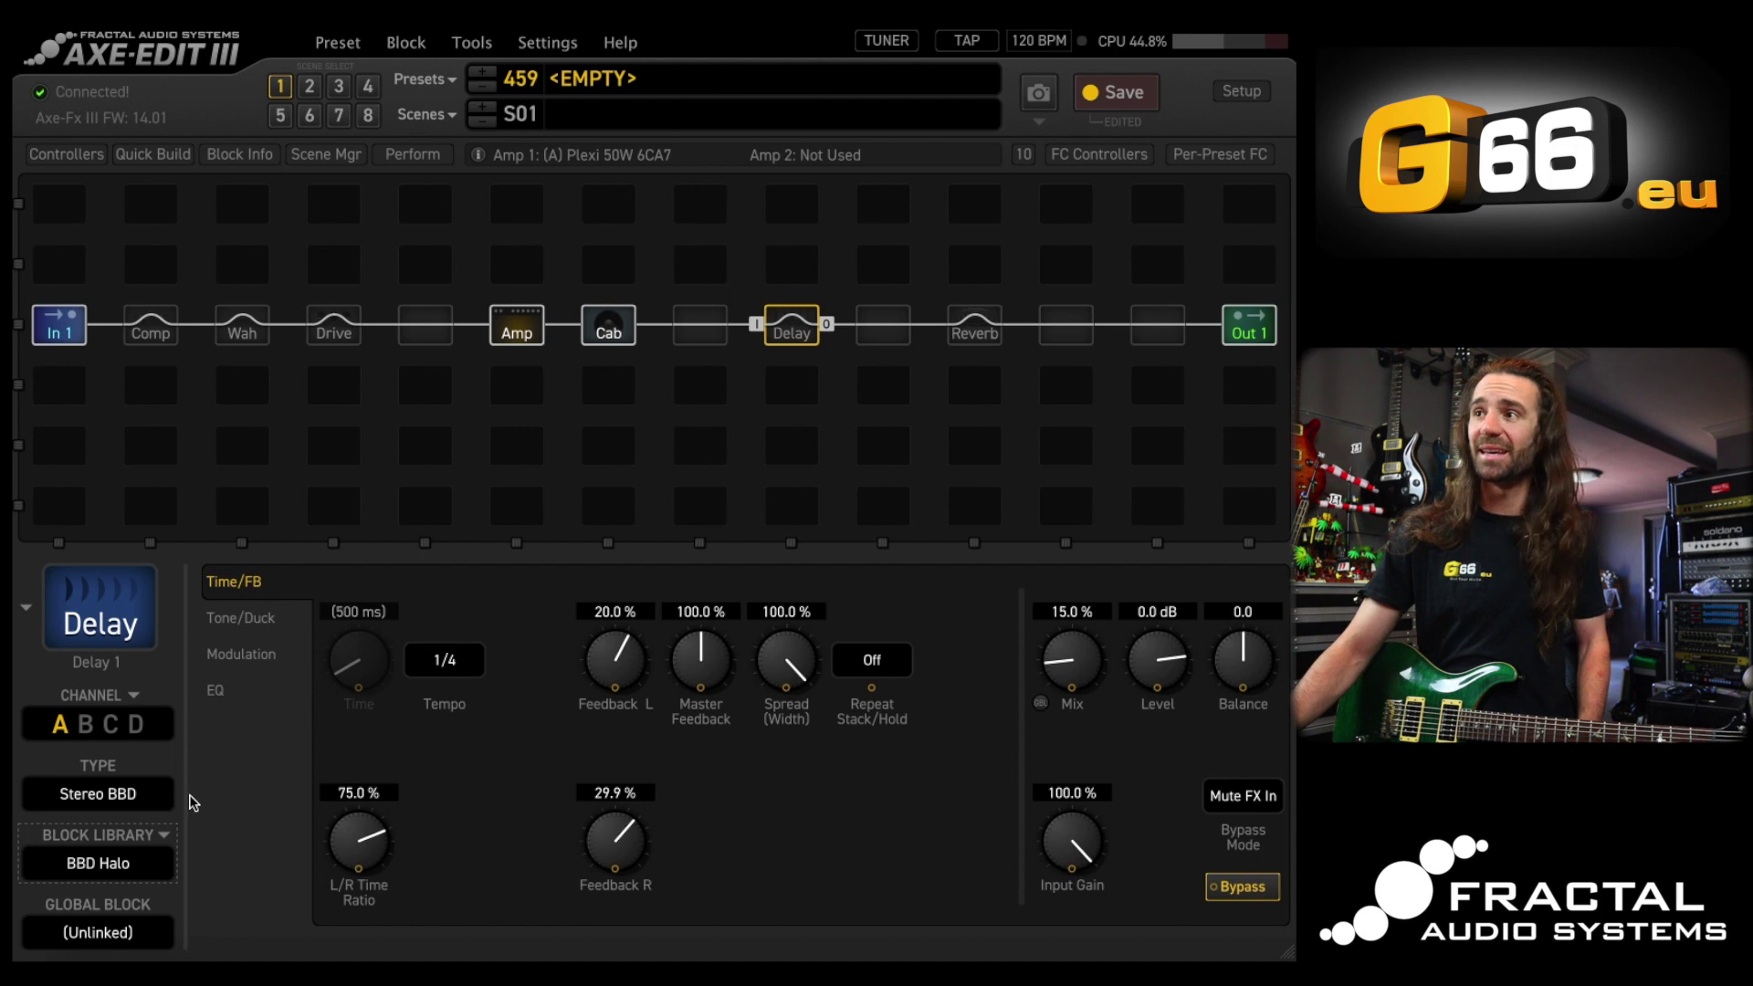
# Load the Mk IV Lead entry from the block library into the Amp block
pyautogui.click(508, 338)
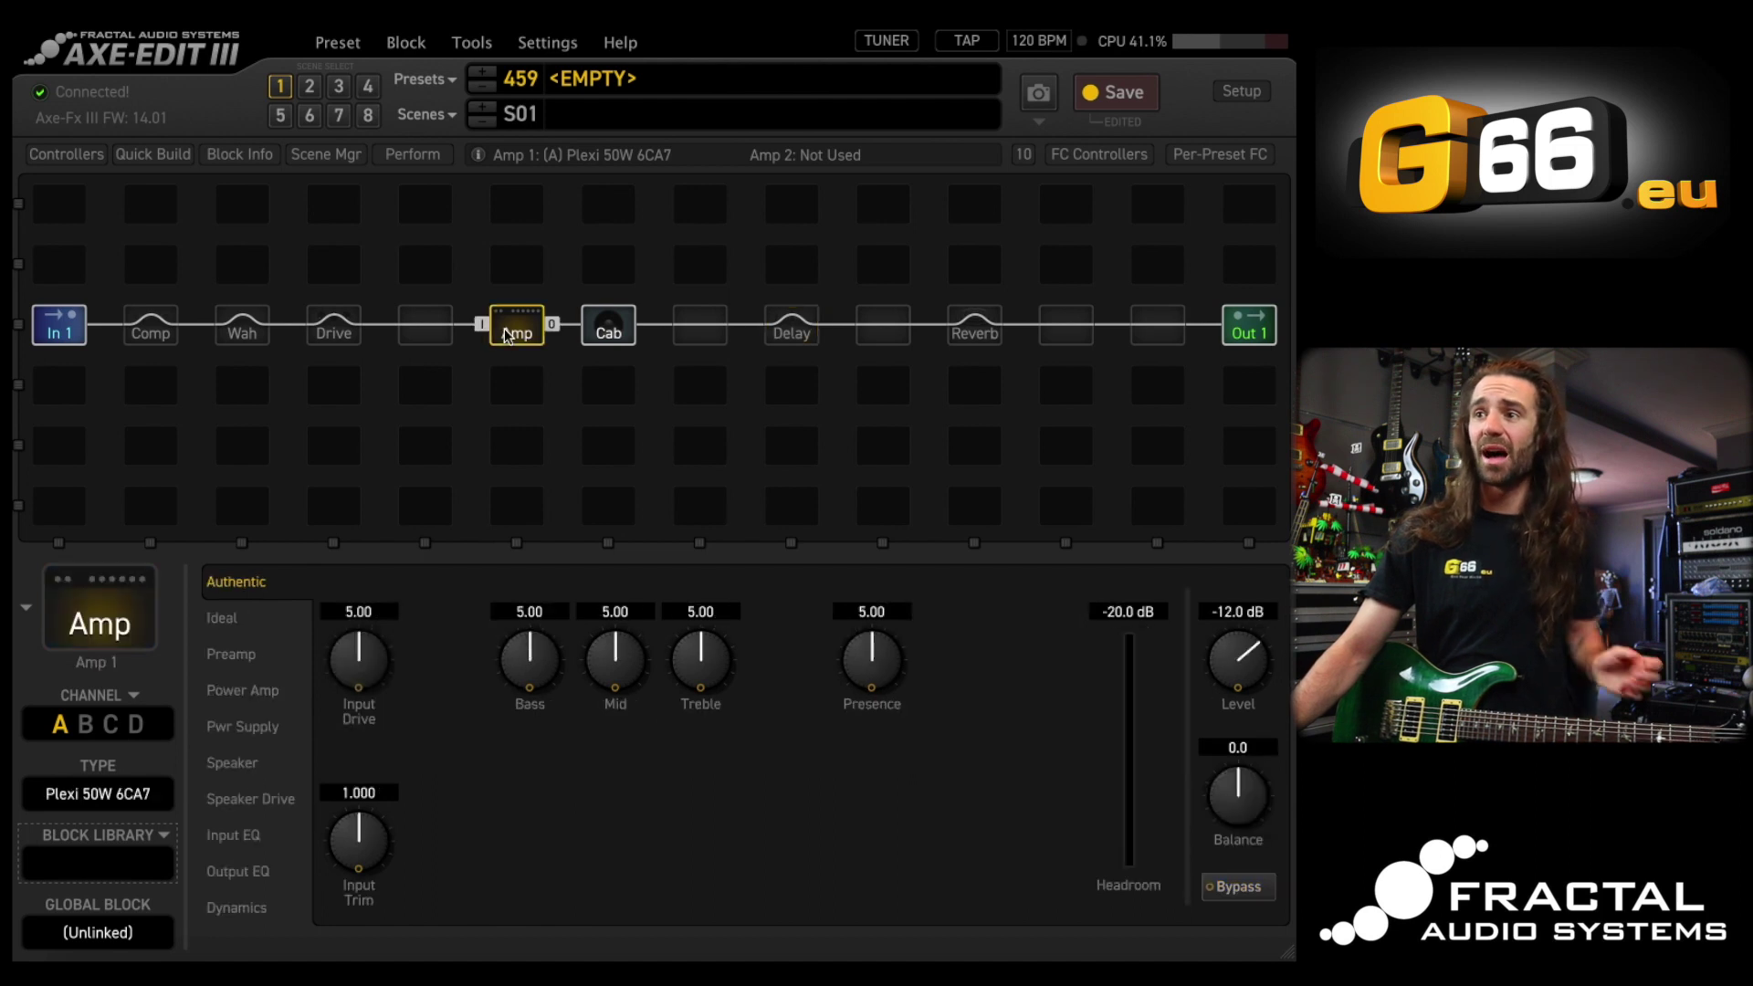
pyautogui.click(139, 856)
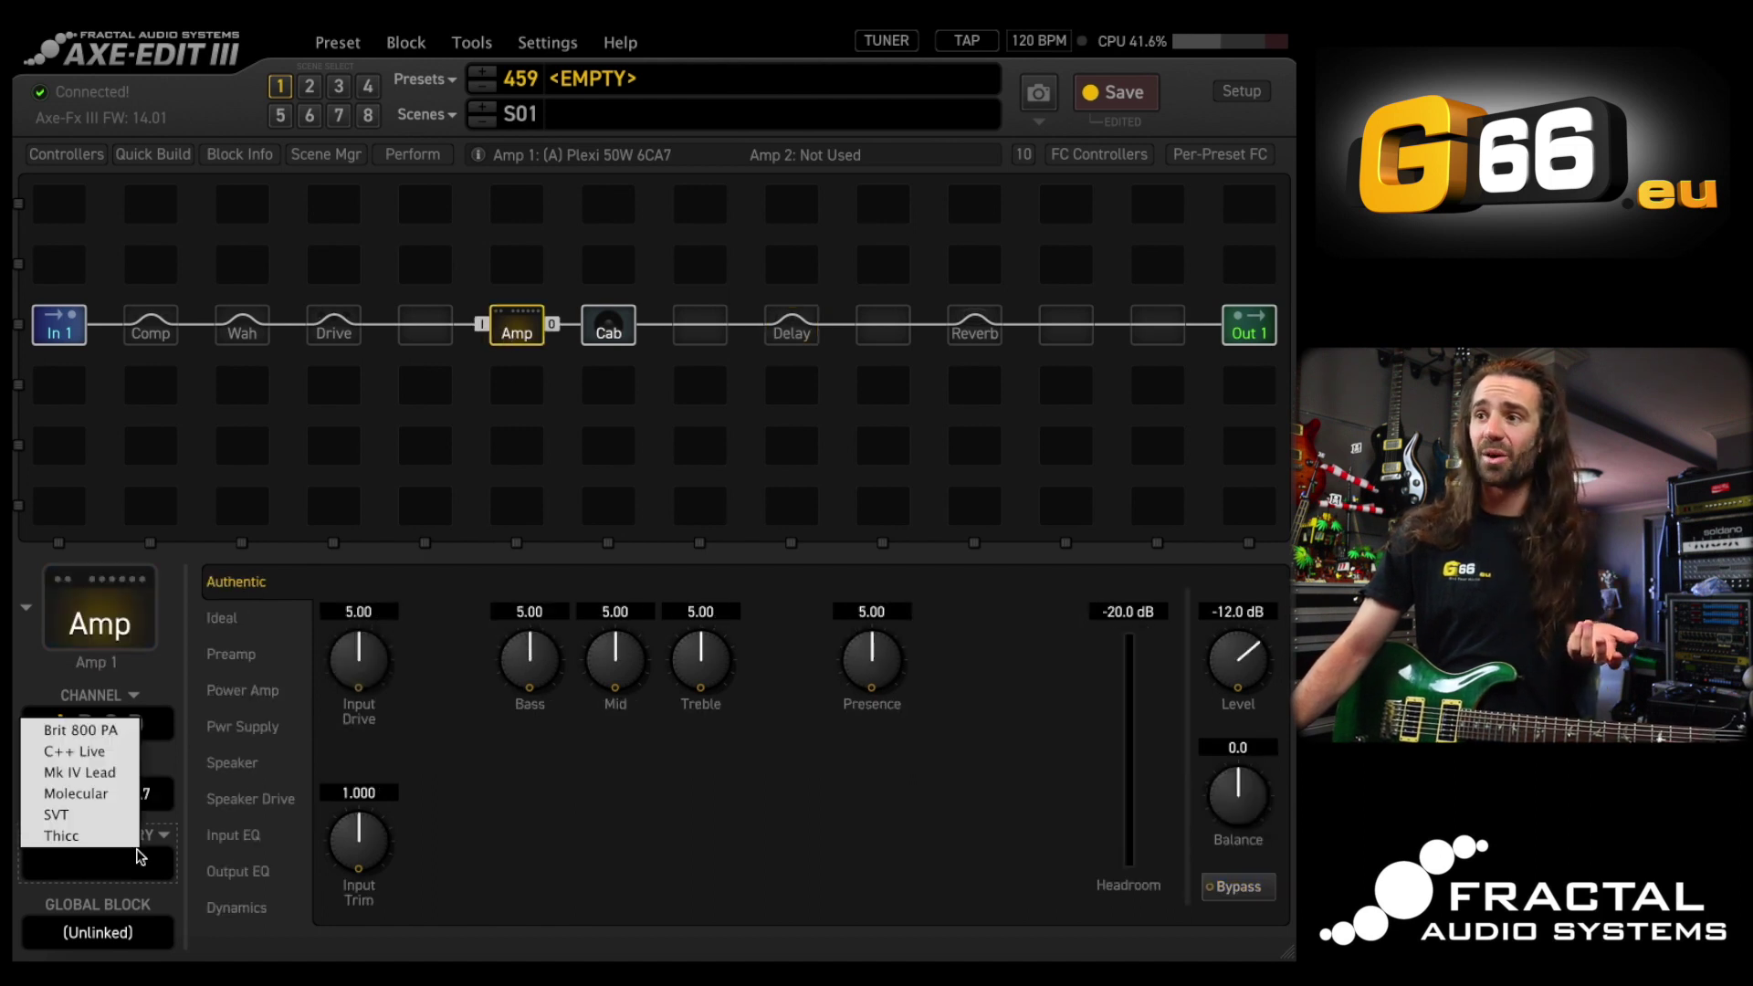
pyautogui.click(96, 774)
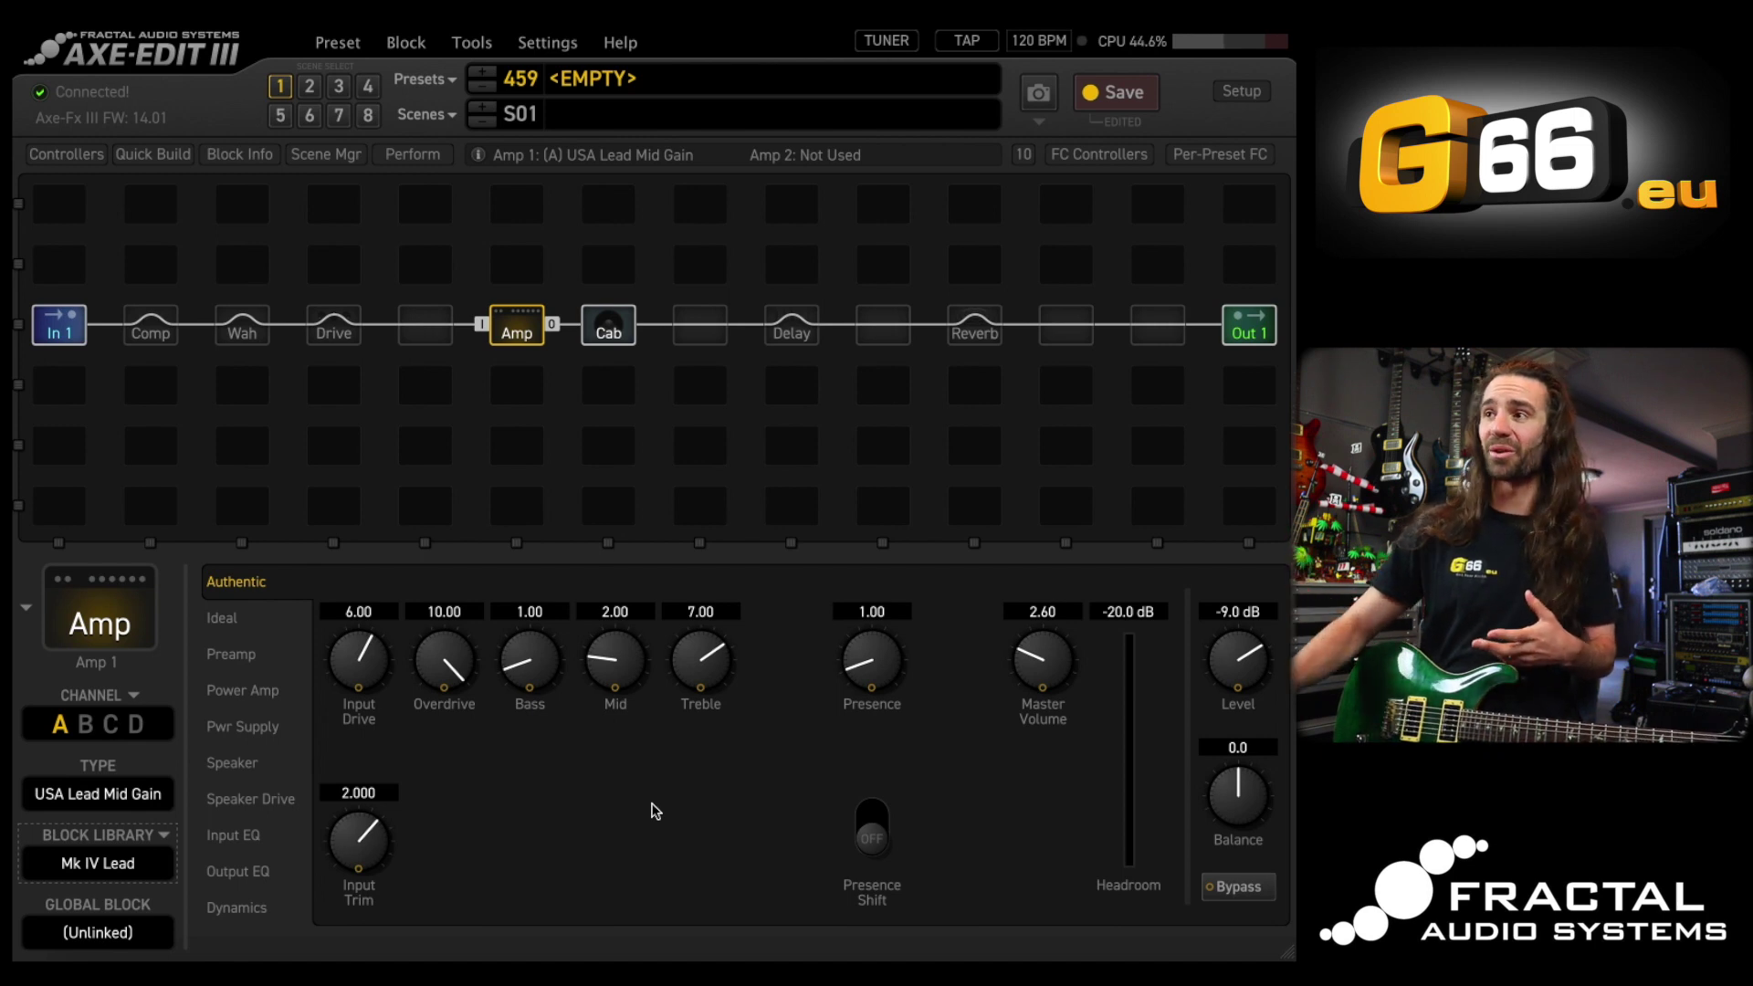
# Take the Delay block out of bypass
pyautogui.click(815, 332)
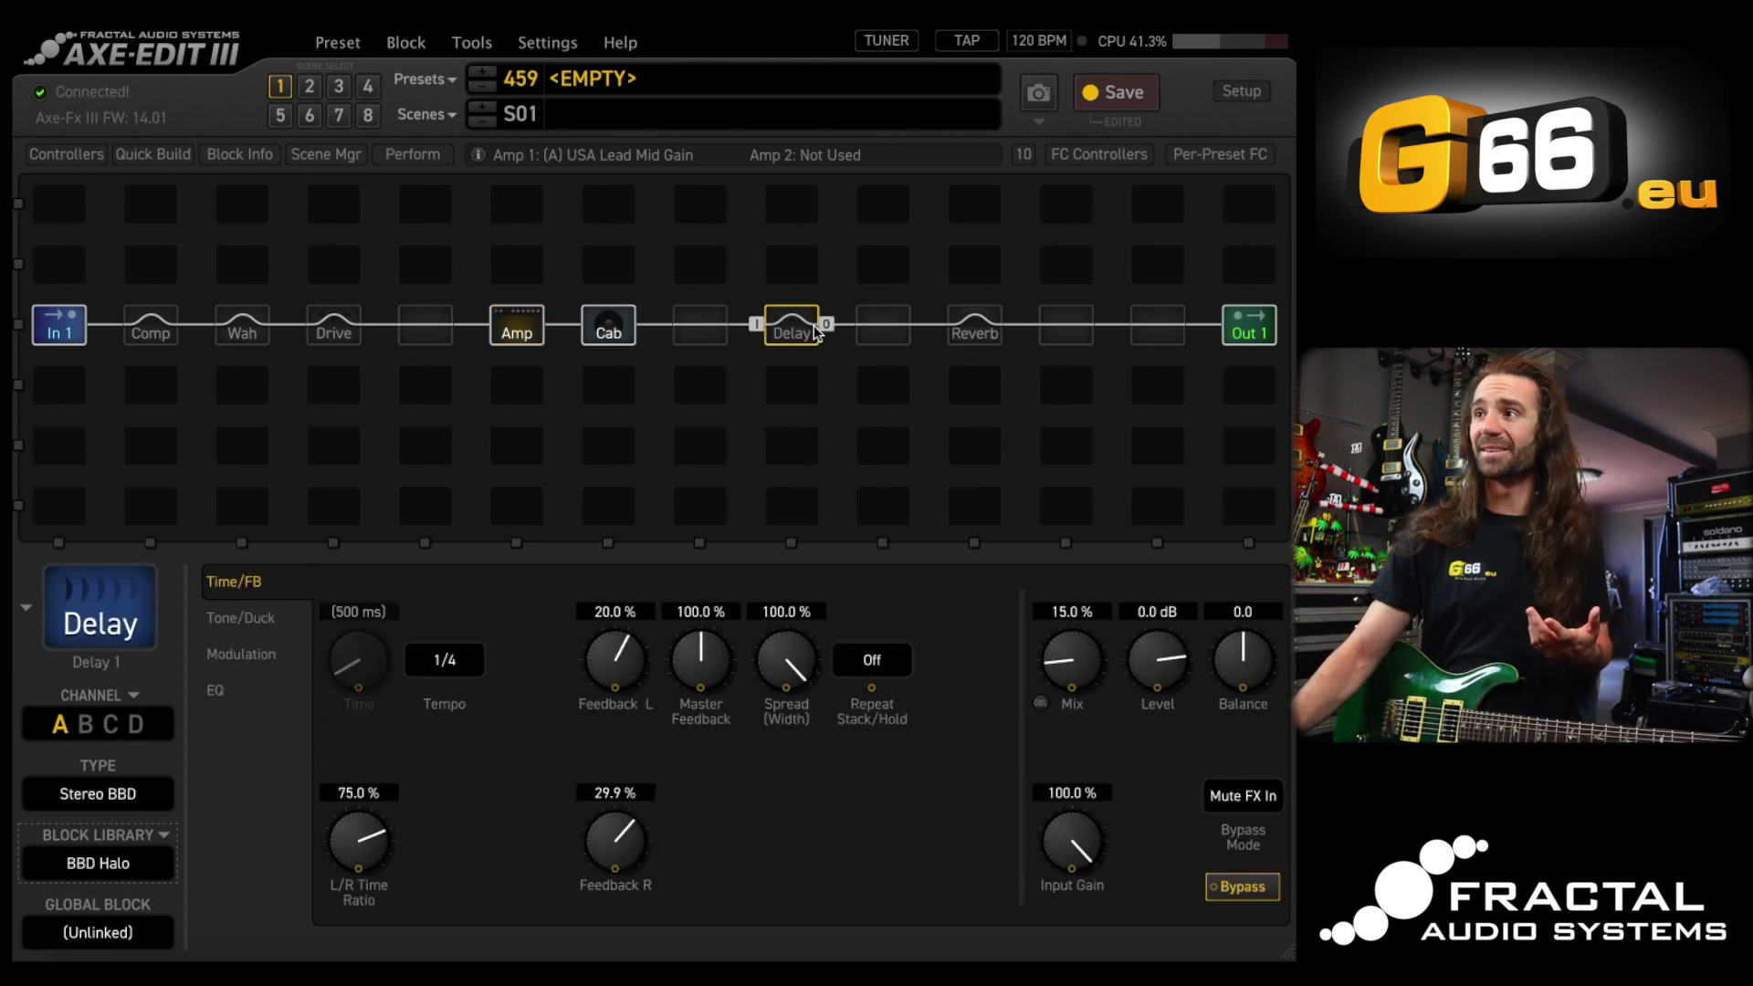
pyautogui.click(811, 333)
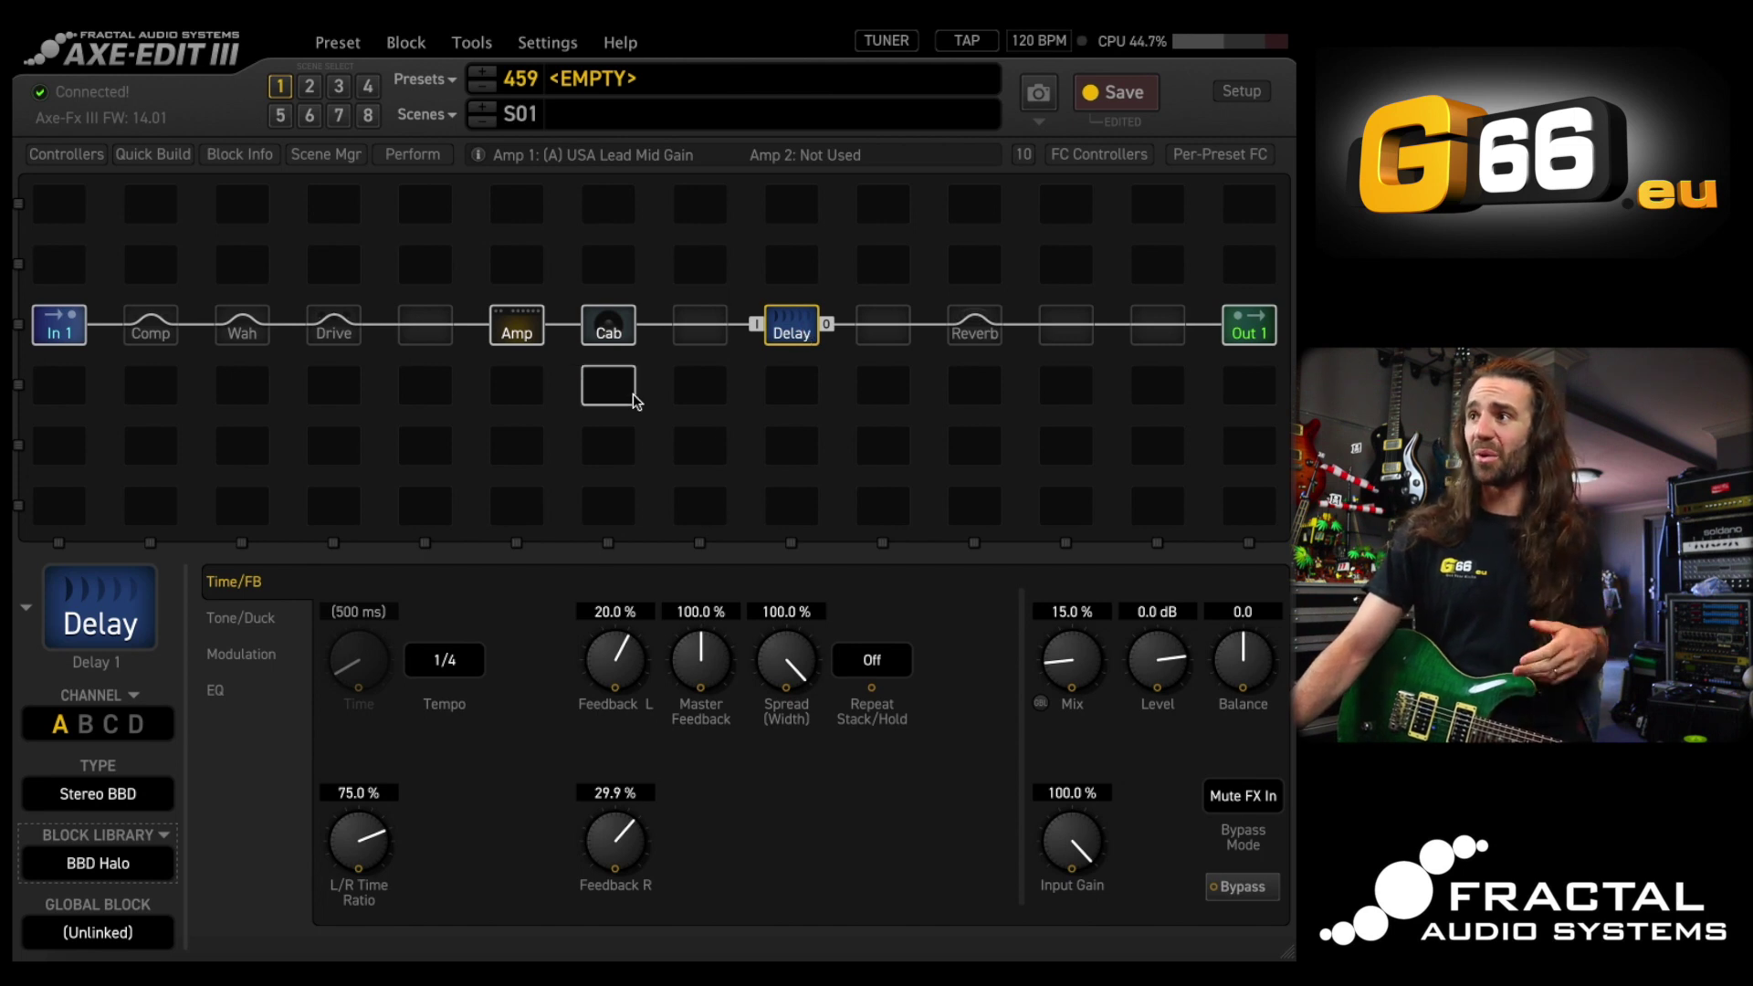
# Change the Reverb block's type to London Plate
pyautogui.click(990, 334)
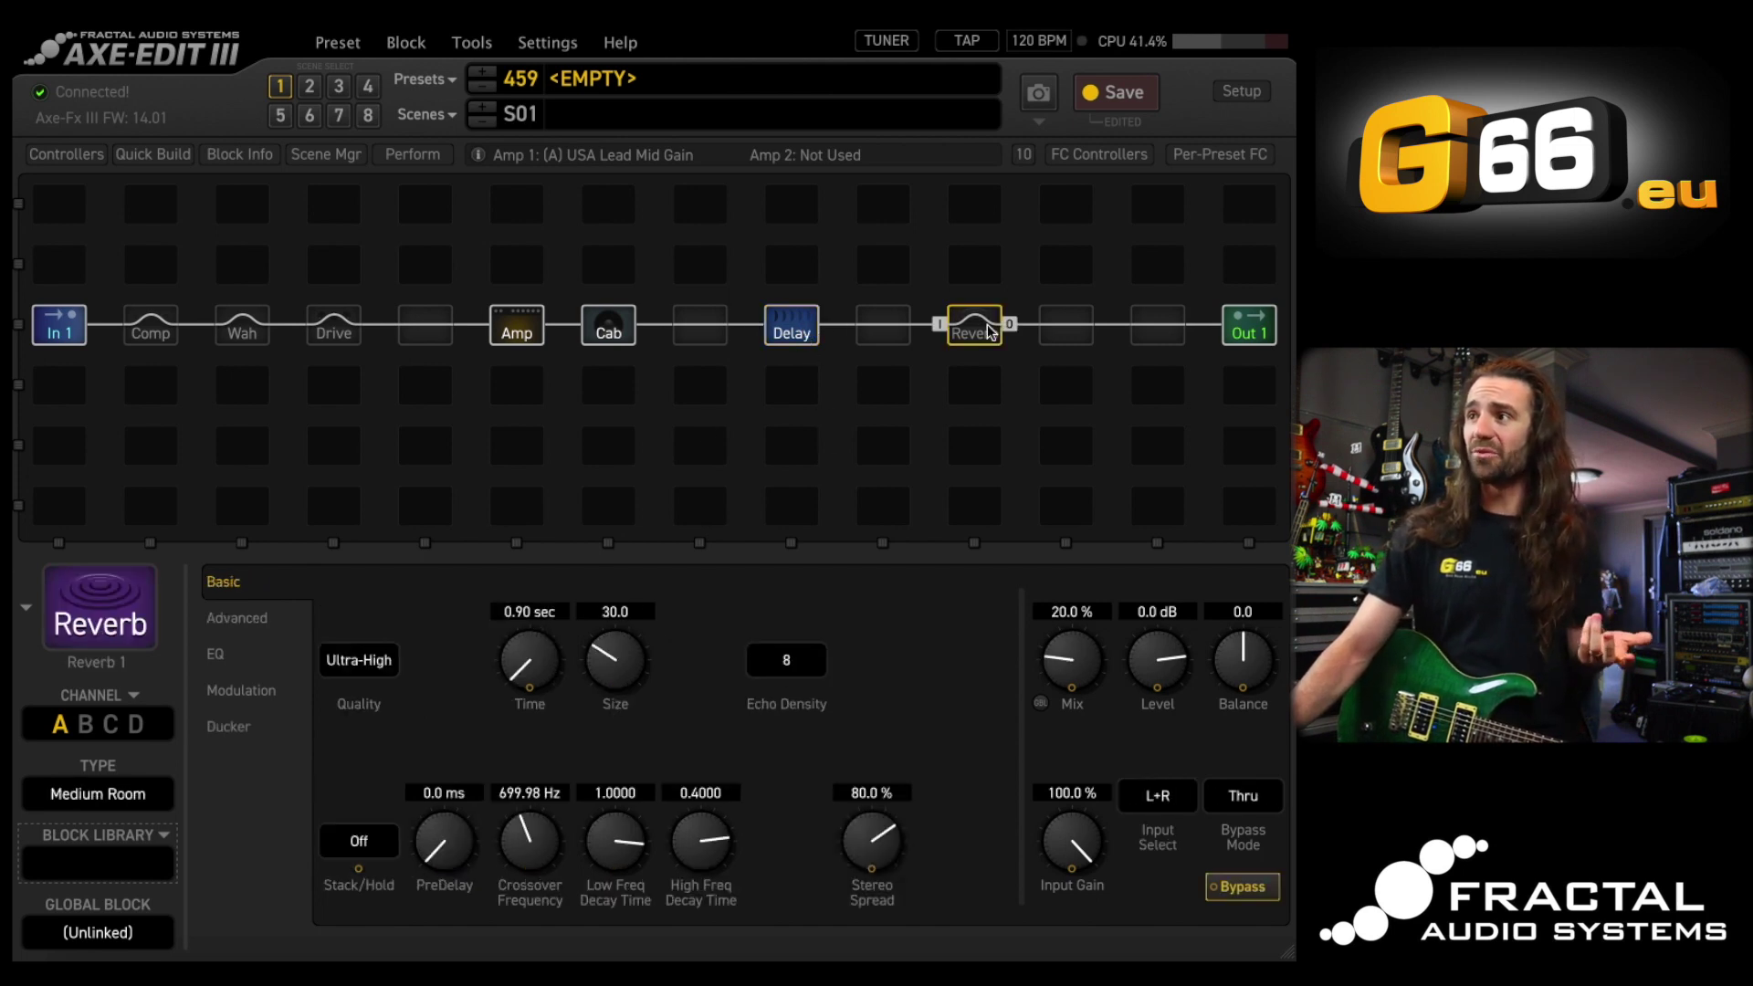
pyautogui.click(137, 788)
pyautogui.click(140, 807)
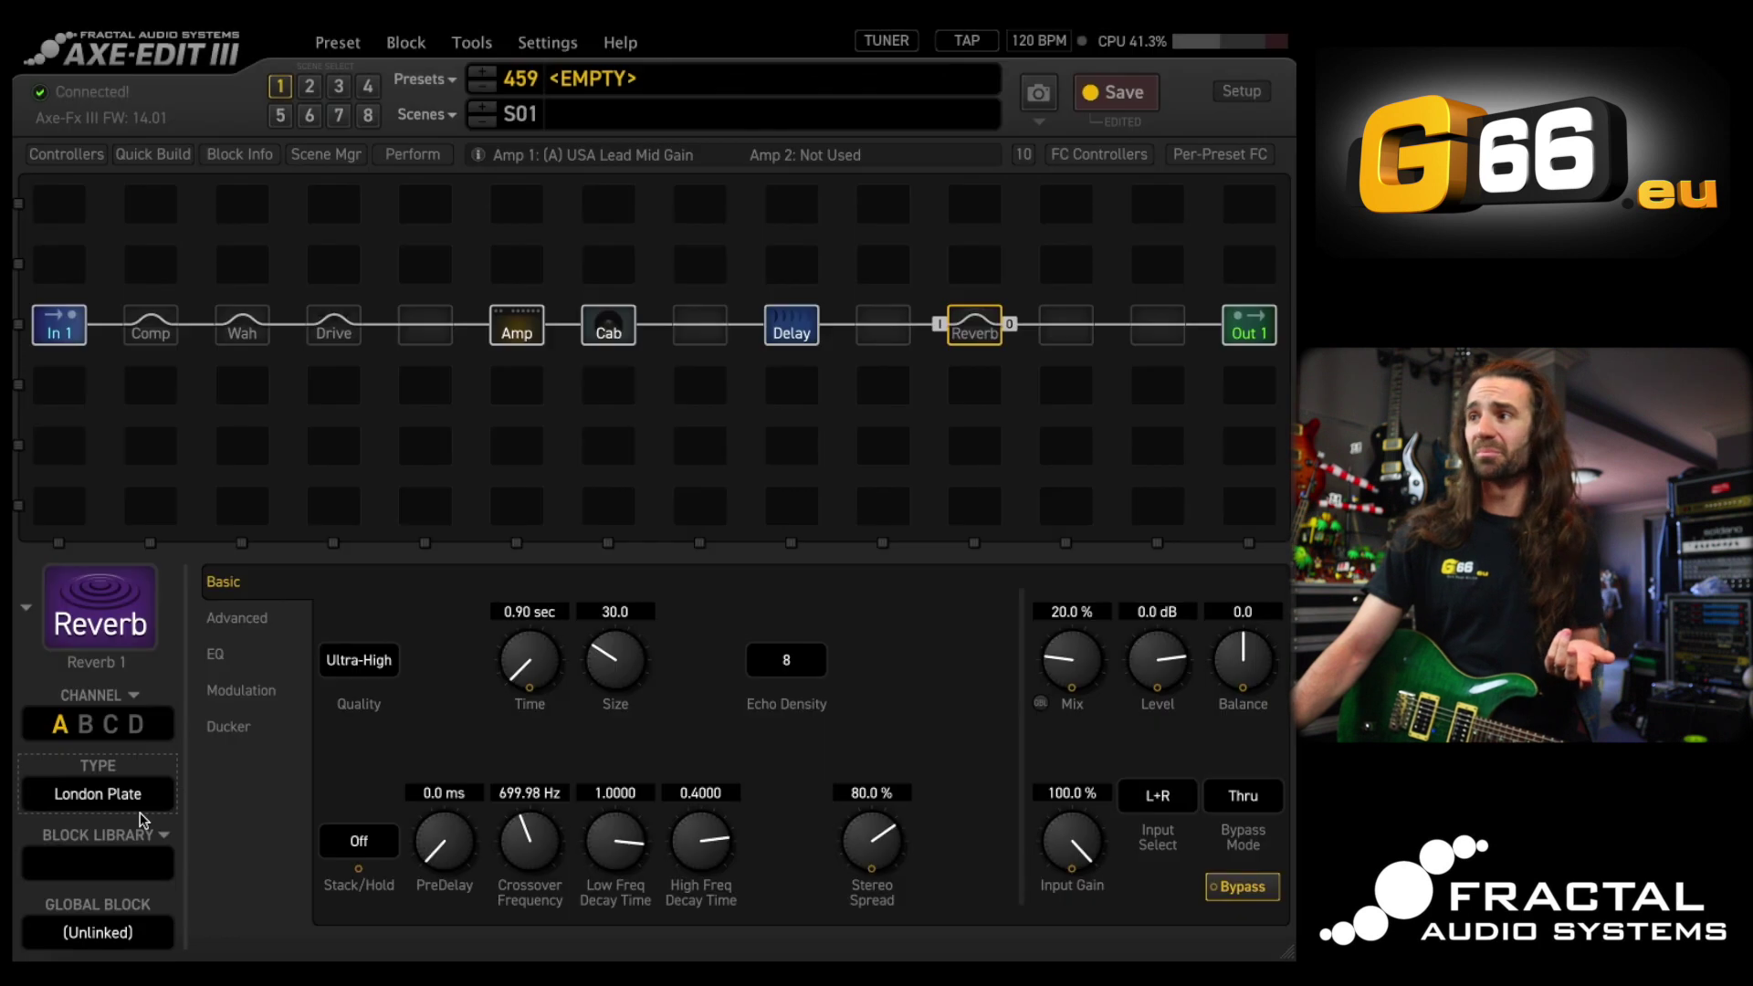
# Set the Reverb block's mix to 10 % and its time to 1.5 sec, and take it out of bypass
pyautogui.doubleClick(1071, 609)
pyautogui.write('1')
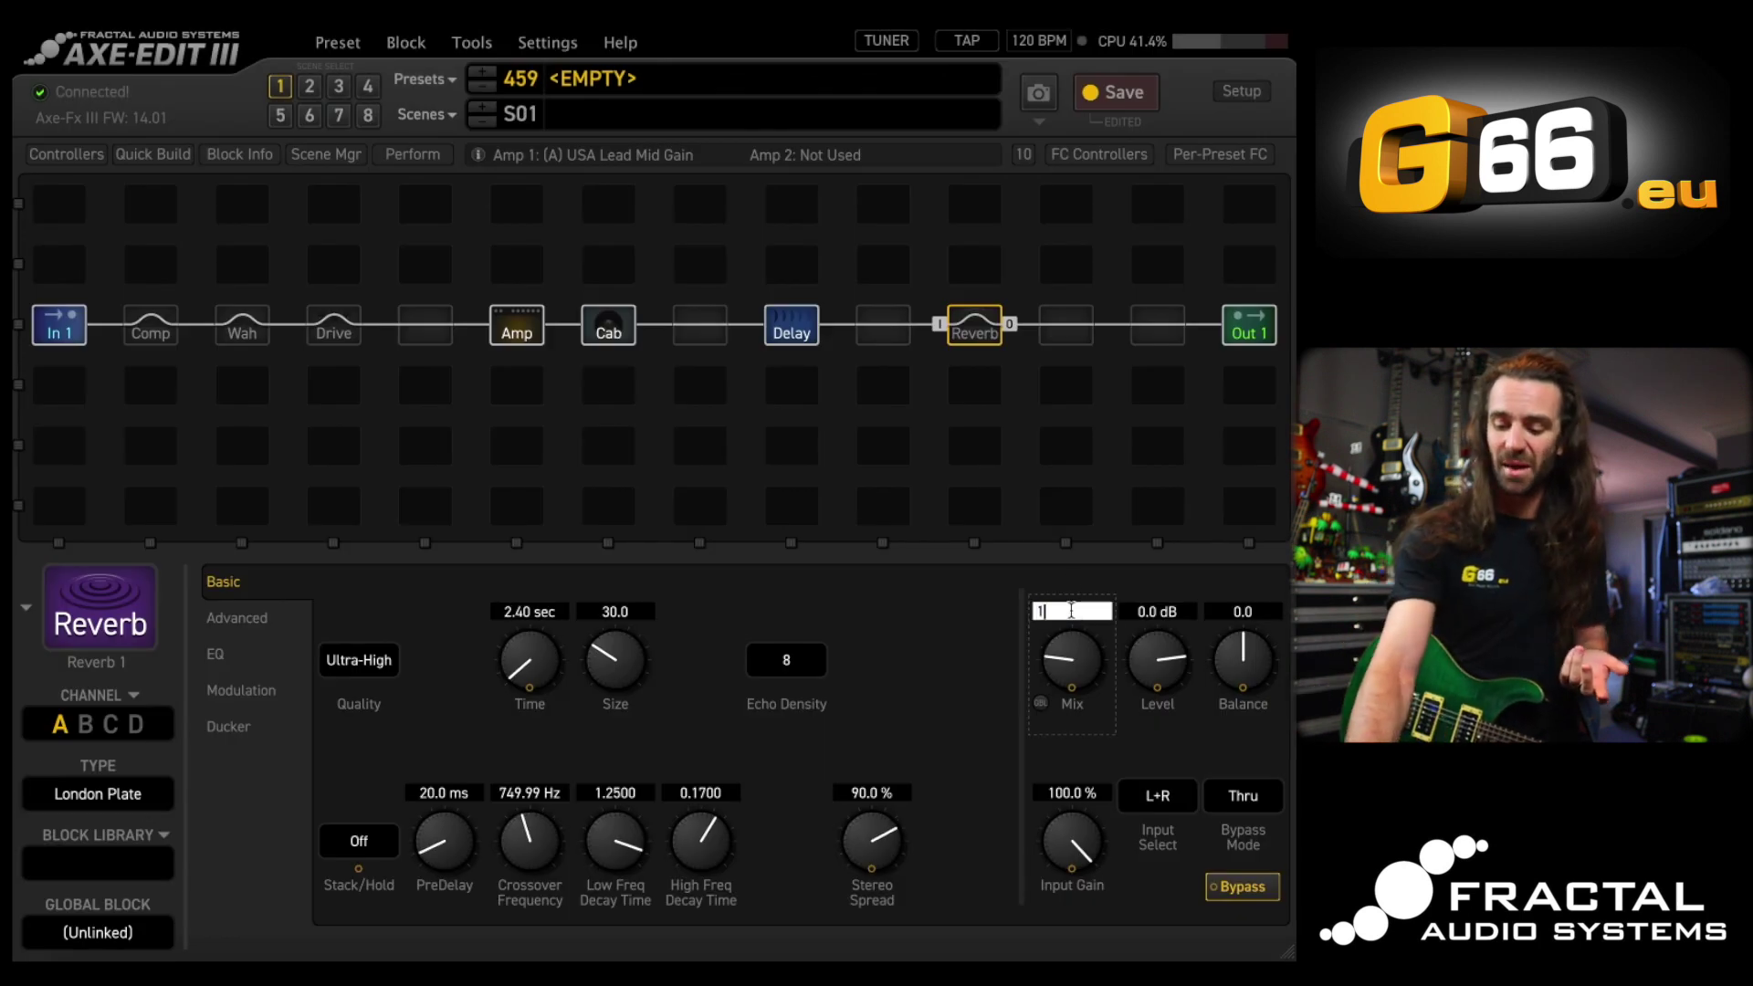
pyautogui.write('0')
pyautogui.press('Return')
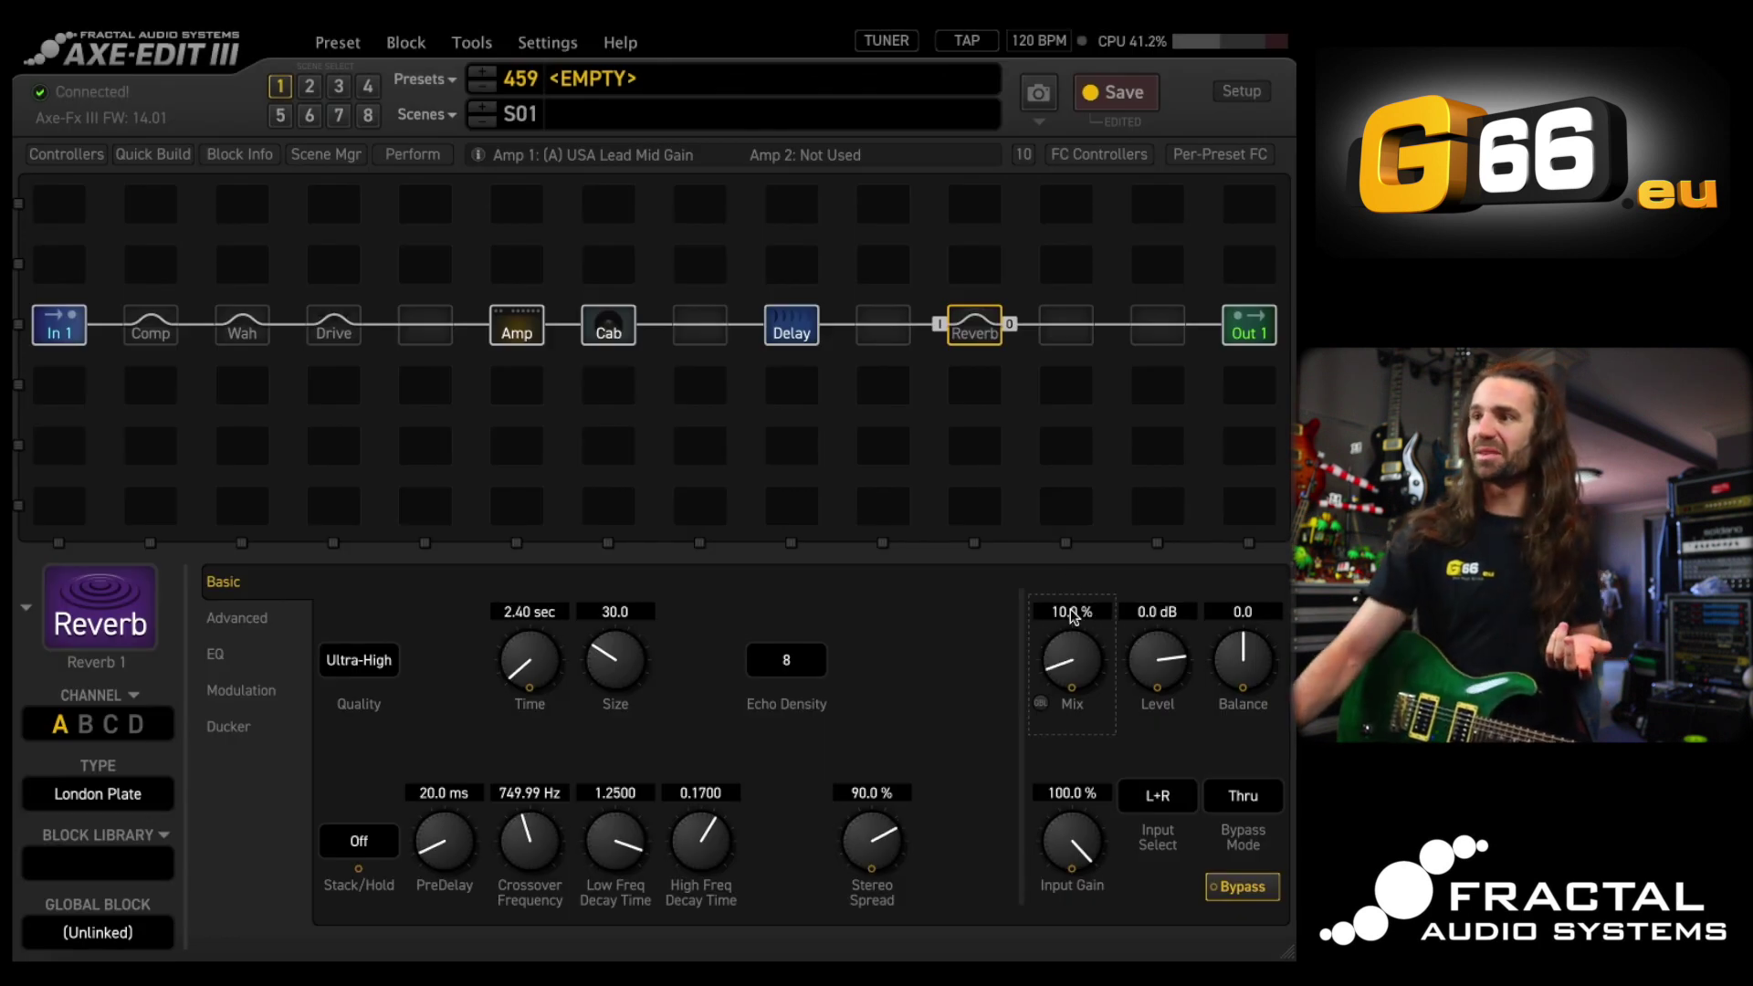
pyautogui.doubleClick(548, 607)
pyautogui.write('1.5')
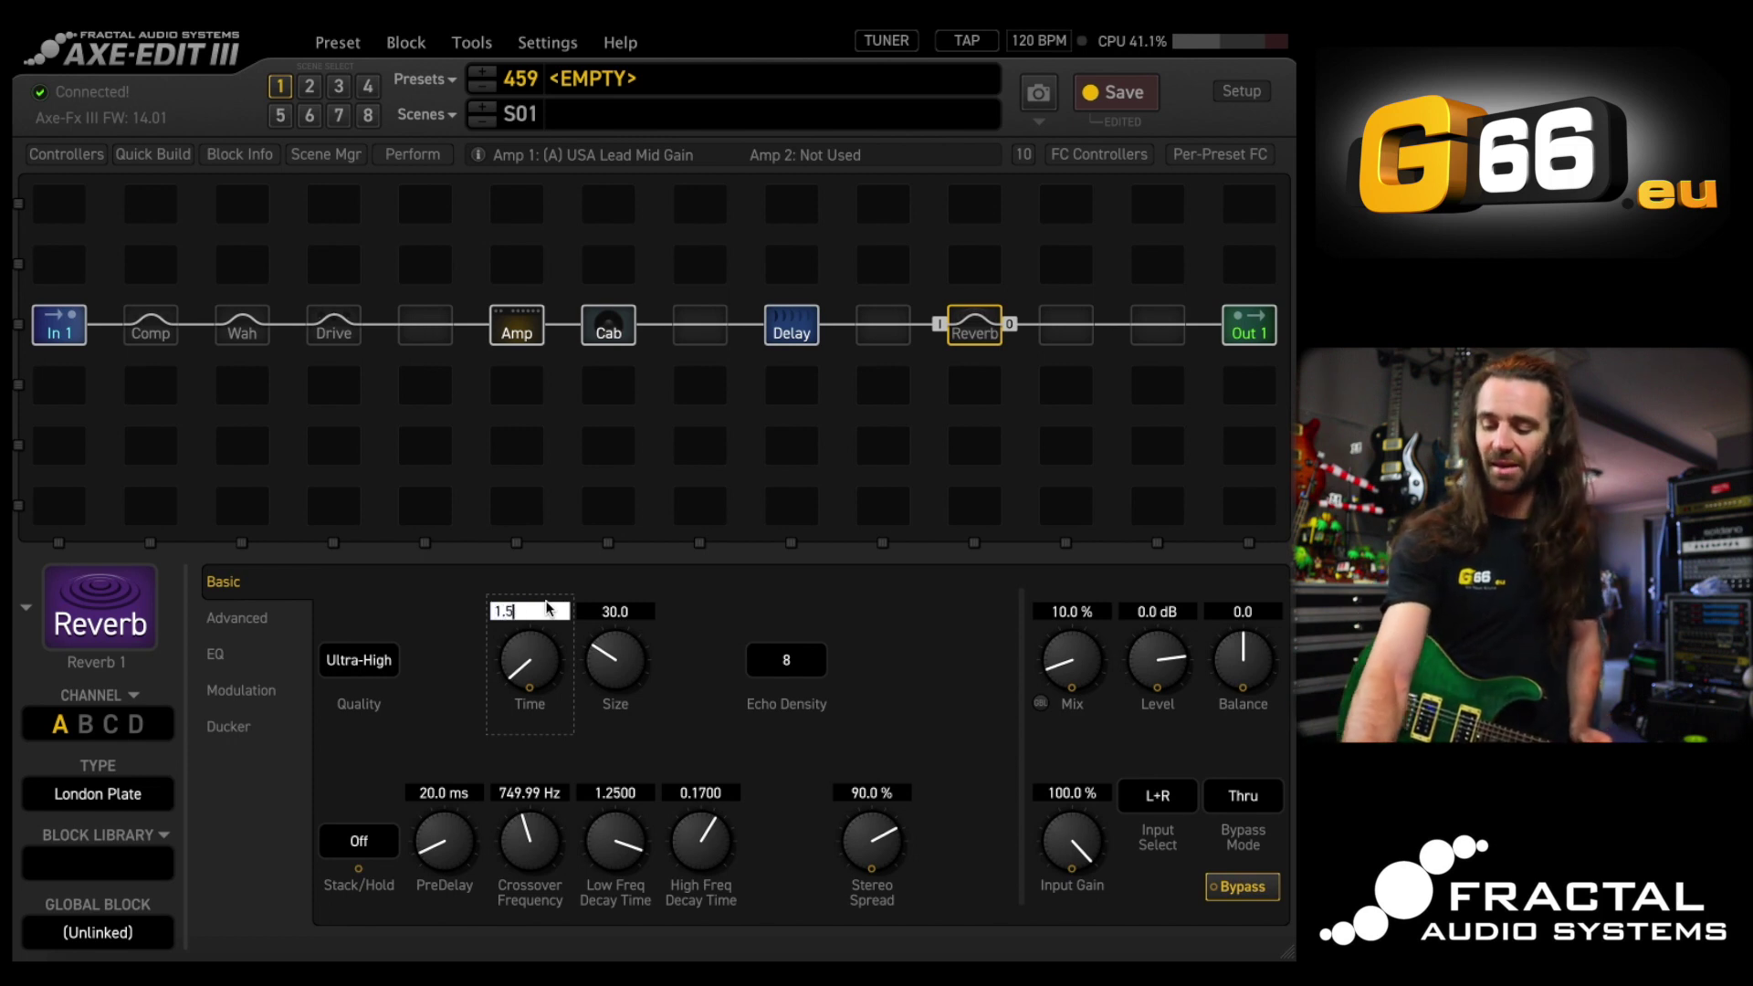
pyautogui.press('Return')
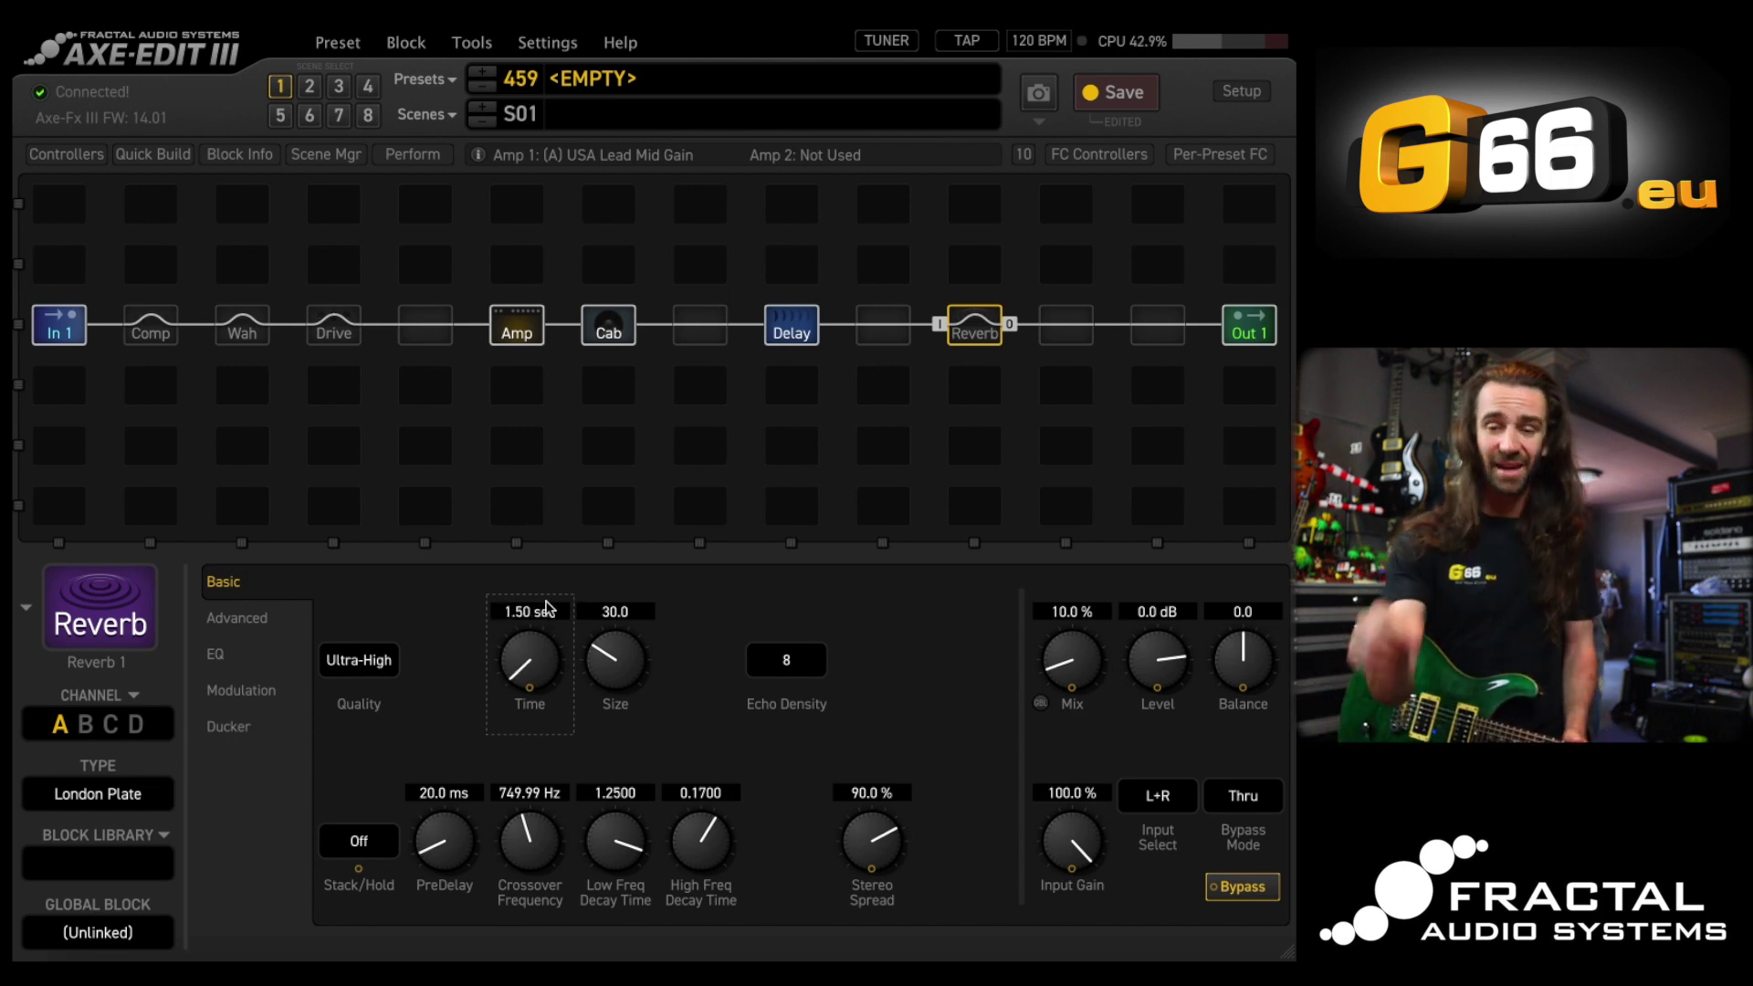
pyautogui.press('b')
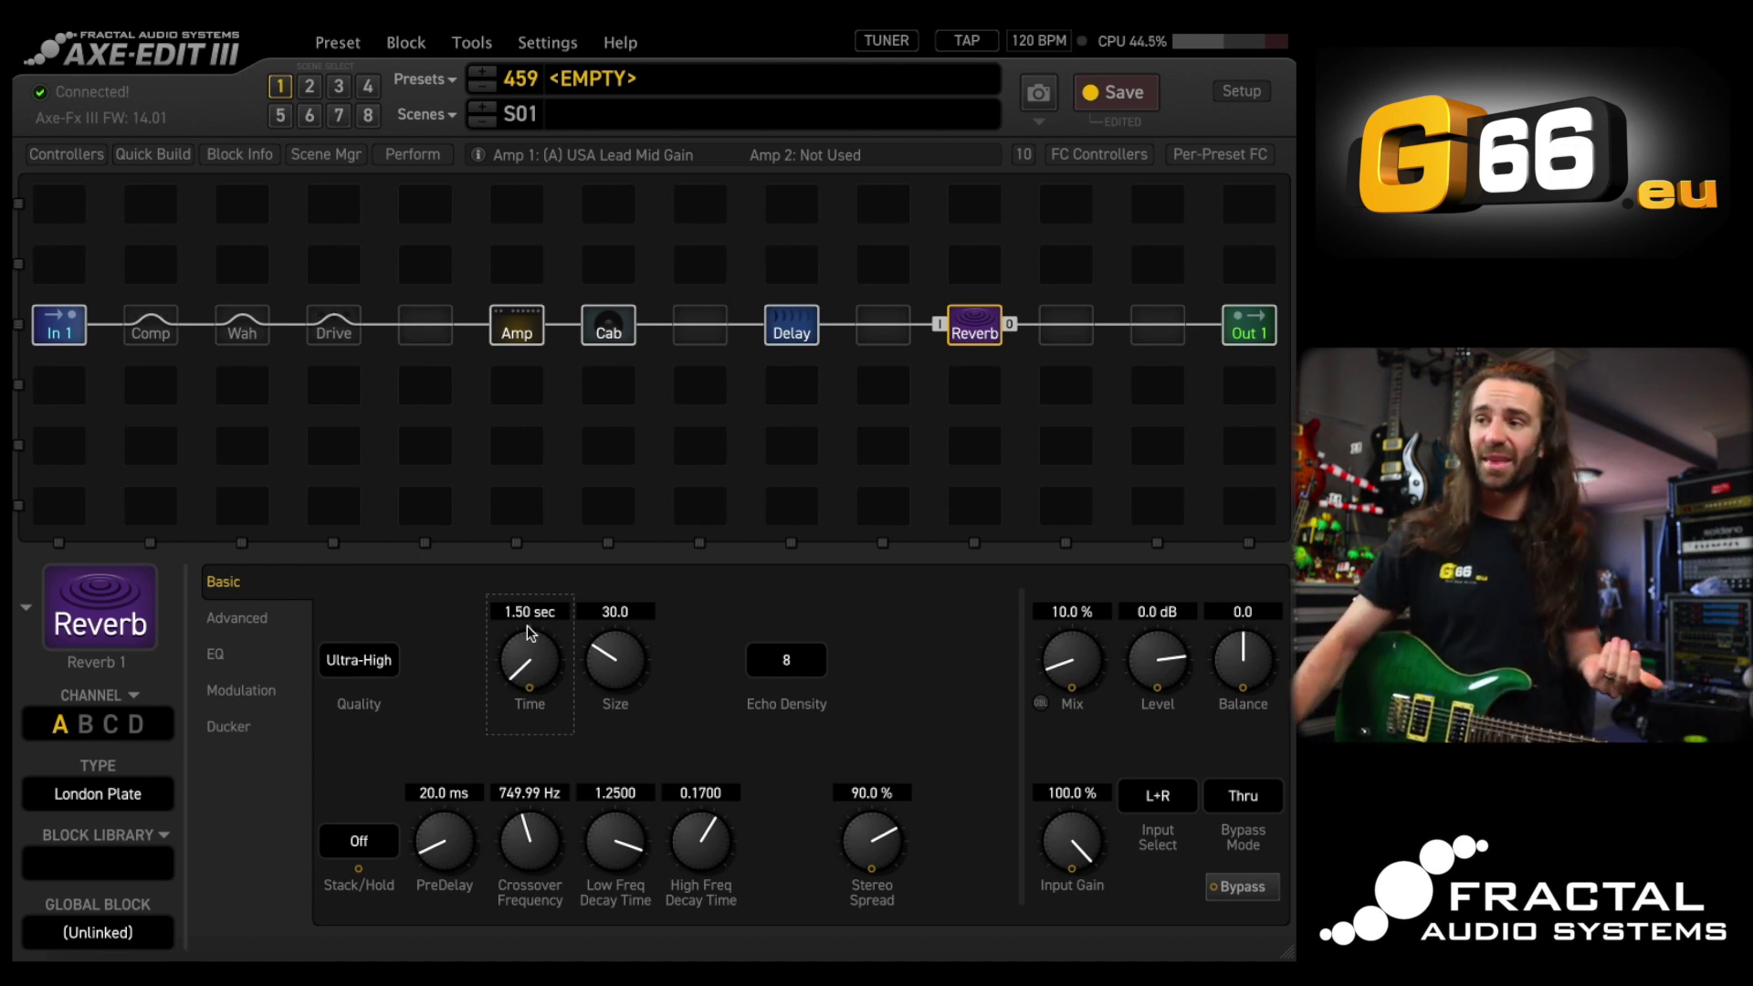
# Save the Reverb block to the block library as "London Plate Default"
pyautogui.click(170, 837)
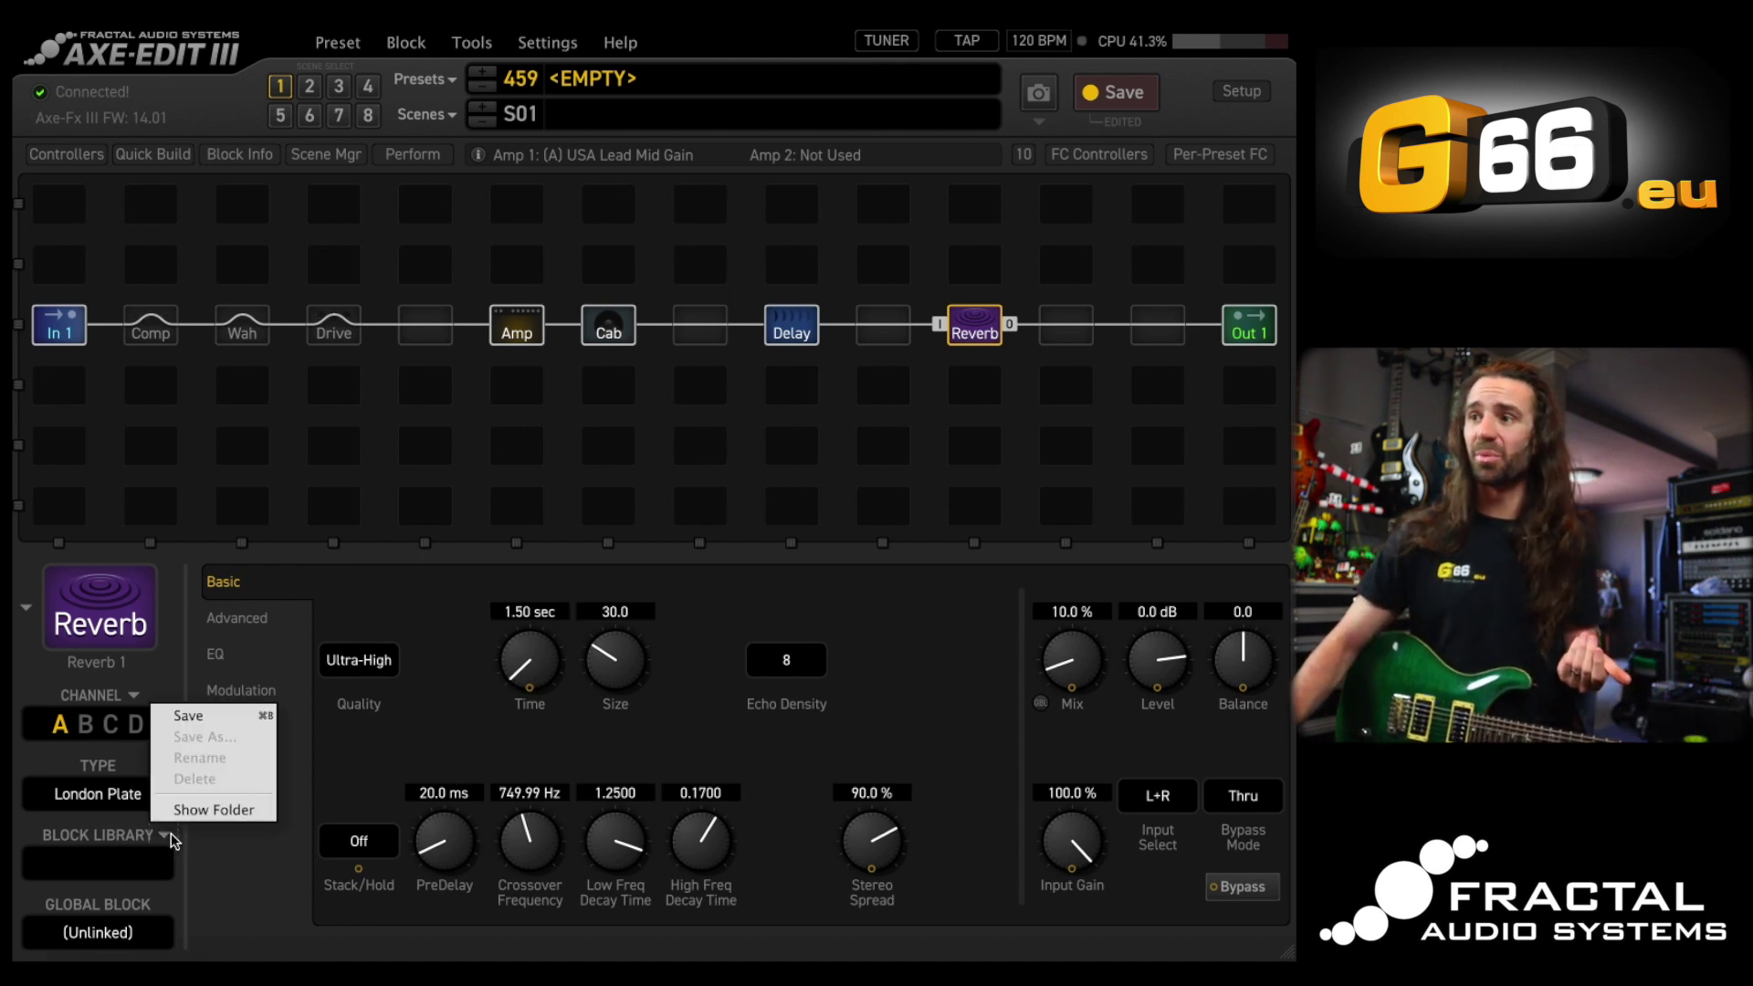
pyautogui.click(216, 716)
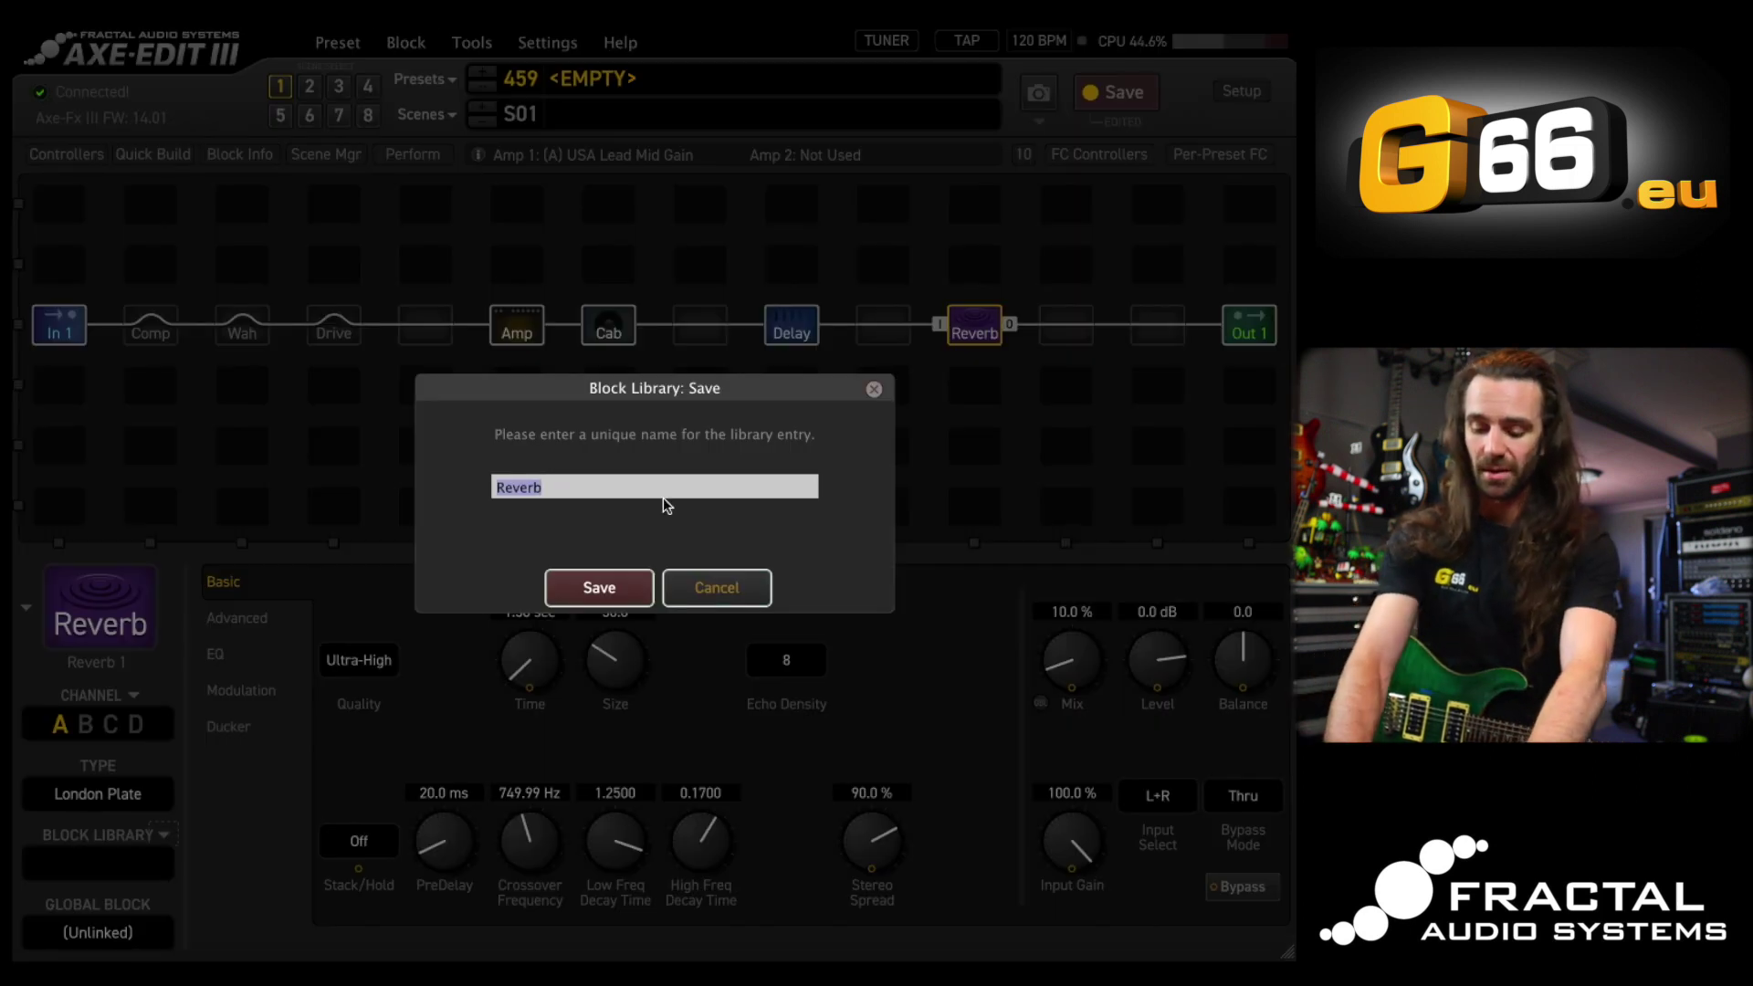
pyautogui.write('London Plate Default')
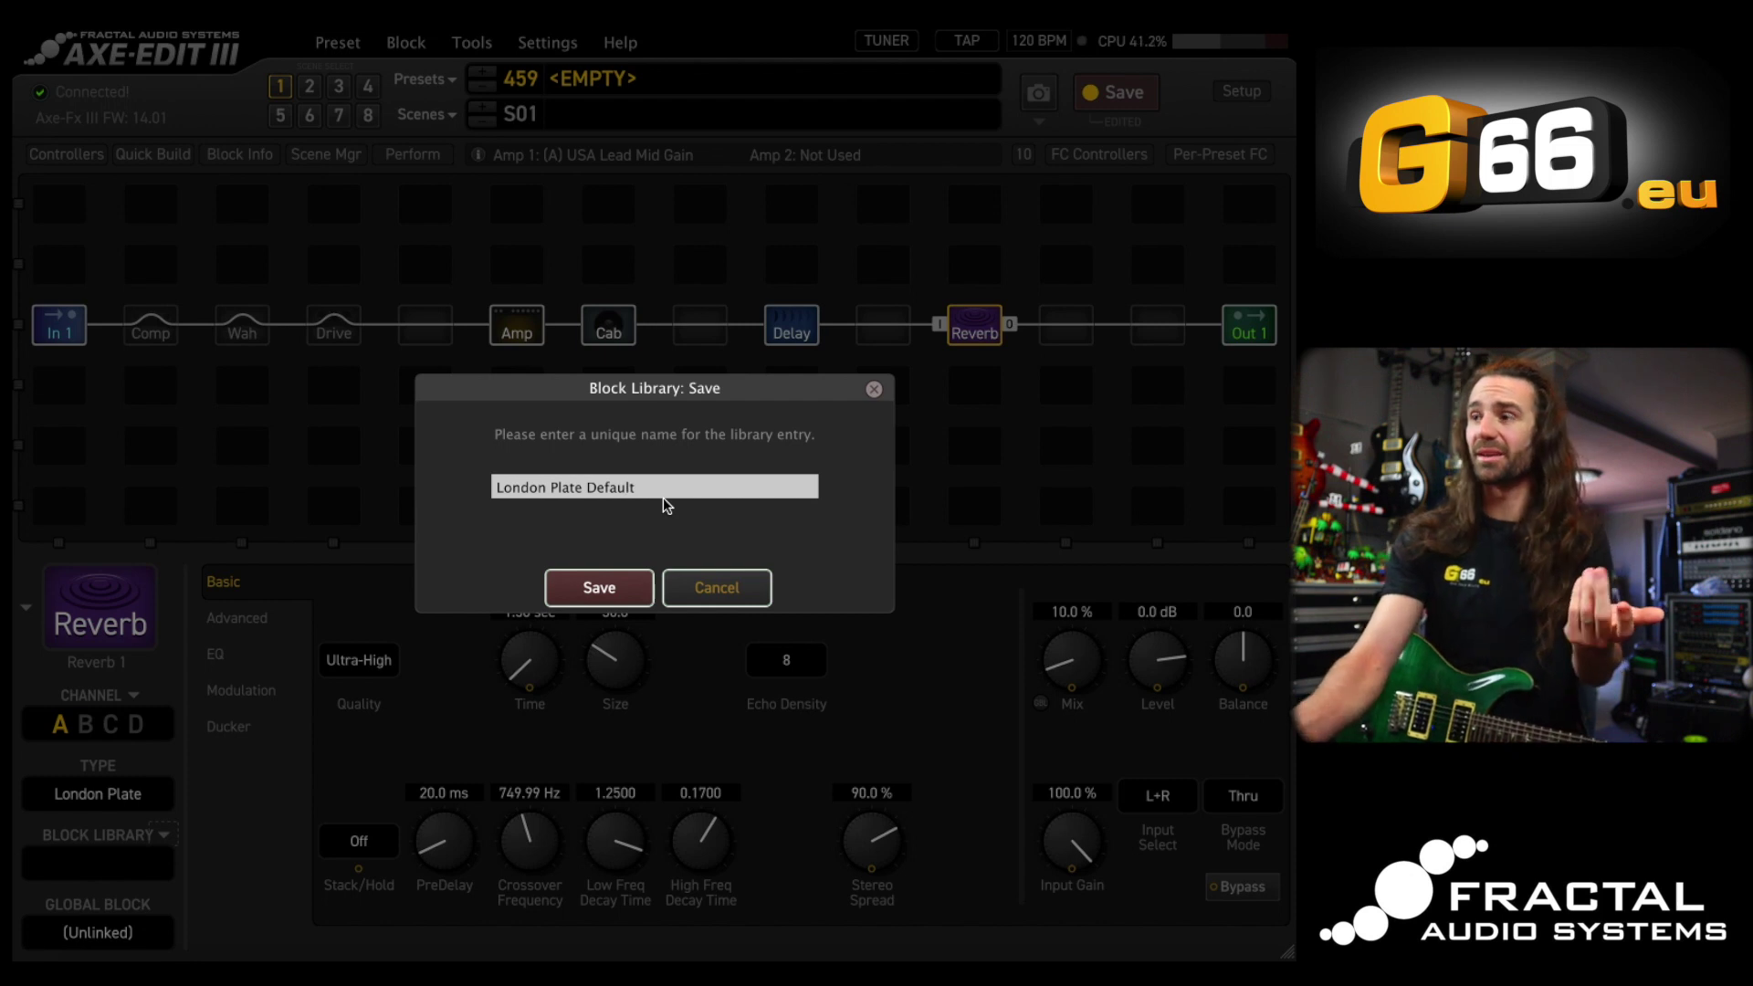
pyautogui.press('Return')
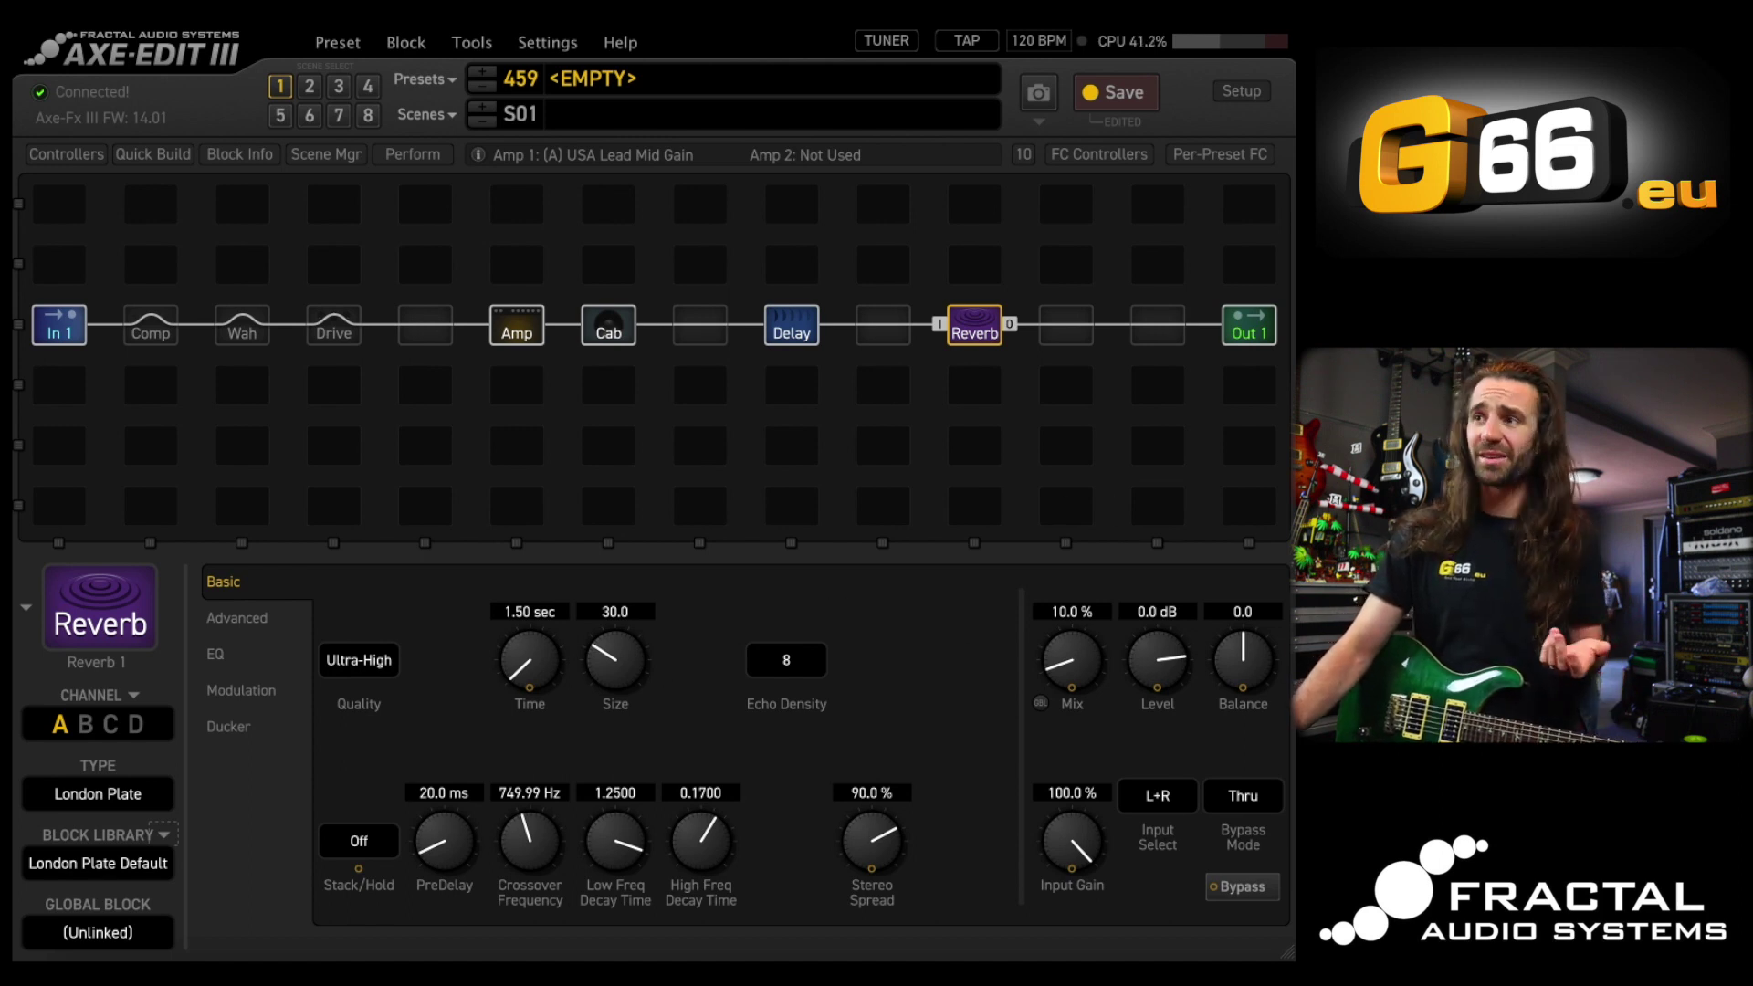
# Load the OCD/KoT/Fuzz/Octavia entry from the block library into the Drive block
pyautogui.click(327, 331)
pyautogui.click(146, 860)
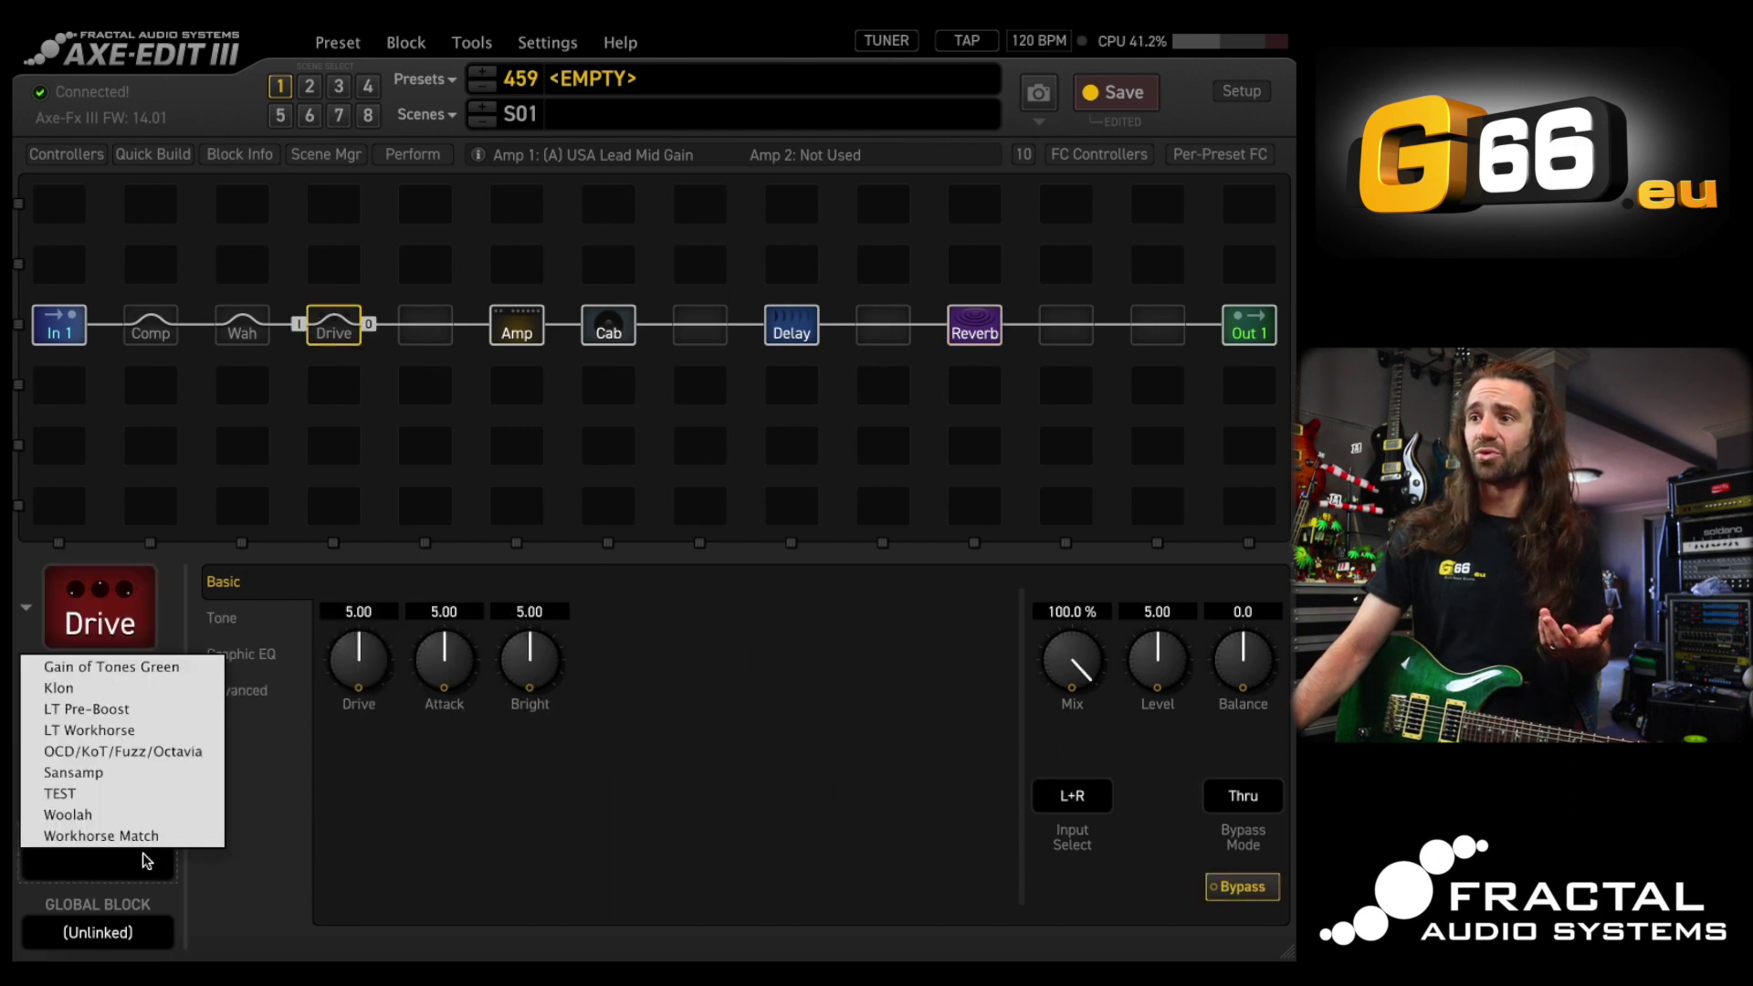
pyautogui.click(169, 752)
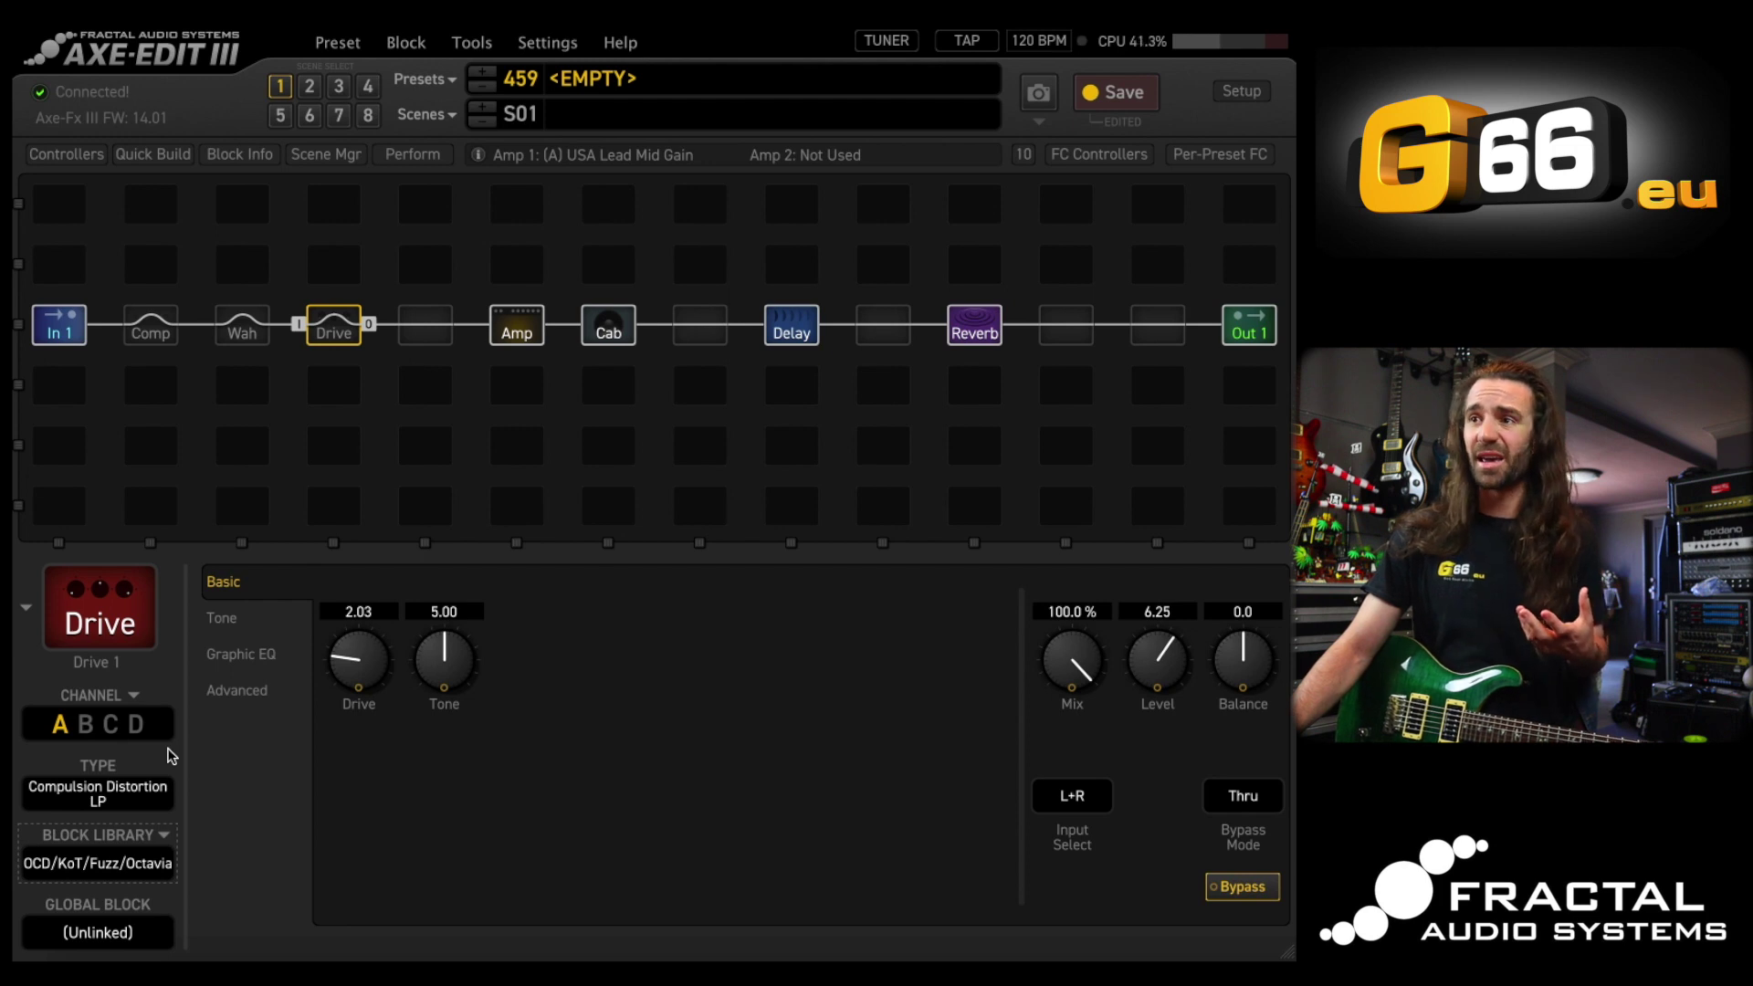
# Go through the Drive block's channels B, C and D to examine the drive type and settings in each
pyautogui.click(84, 726)
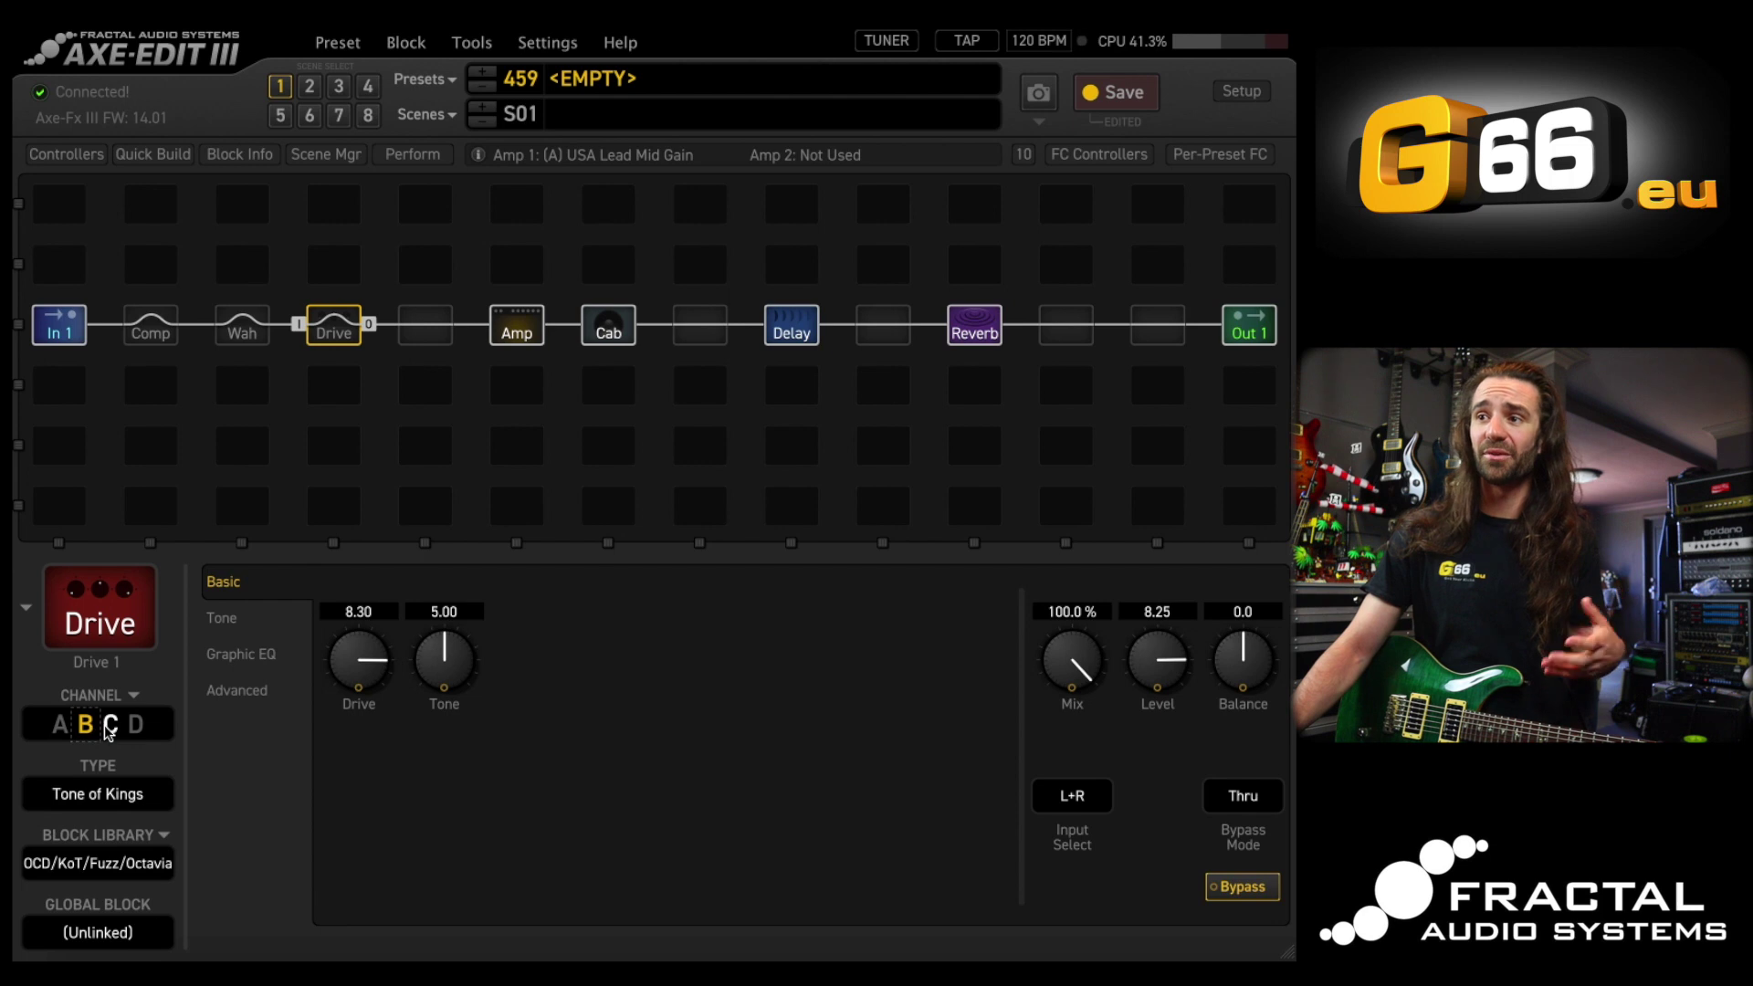
pyautogui.click(108, 728)
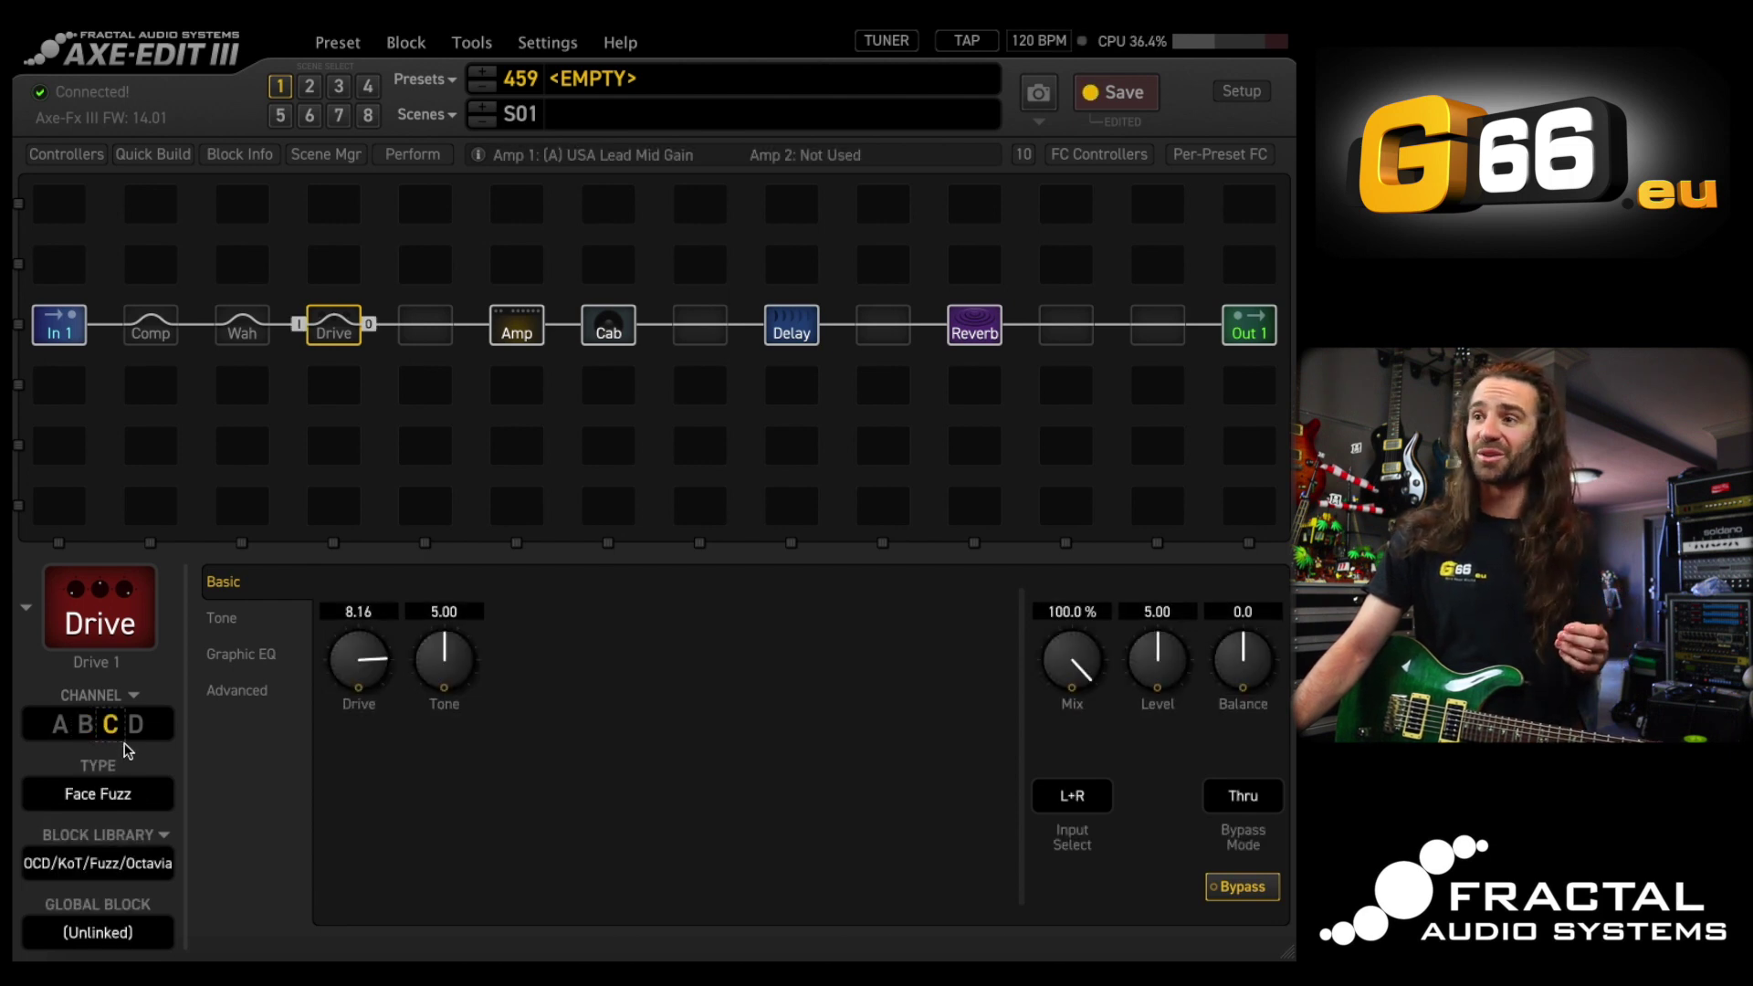
pyautogui.click(134, 725)
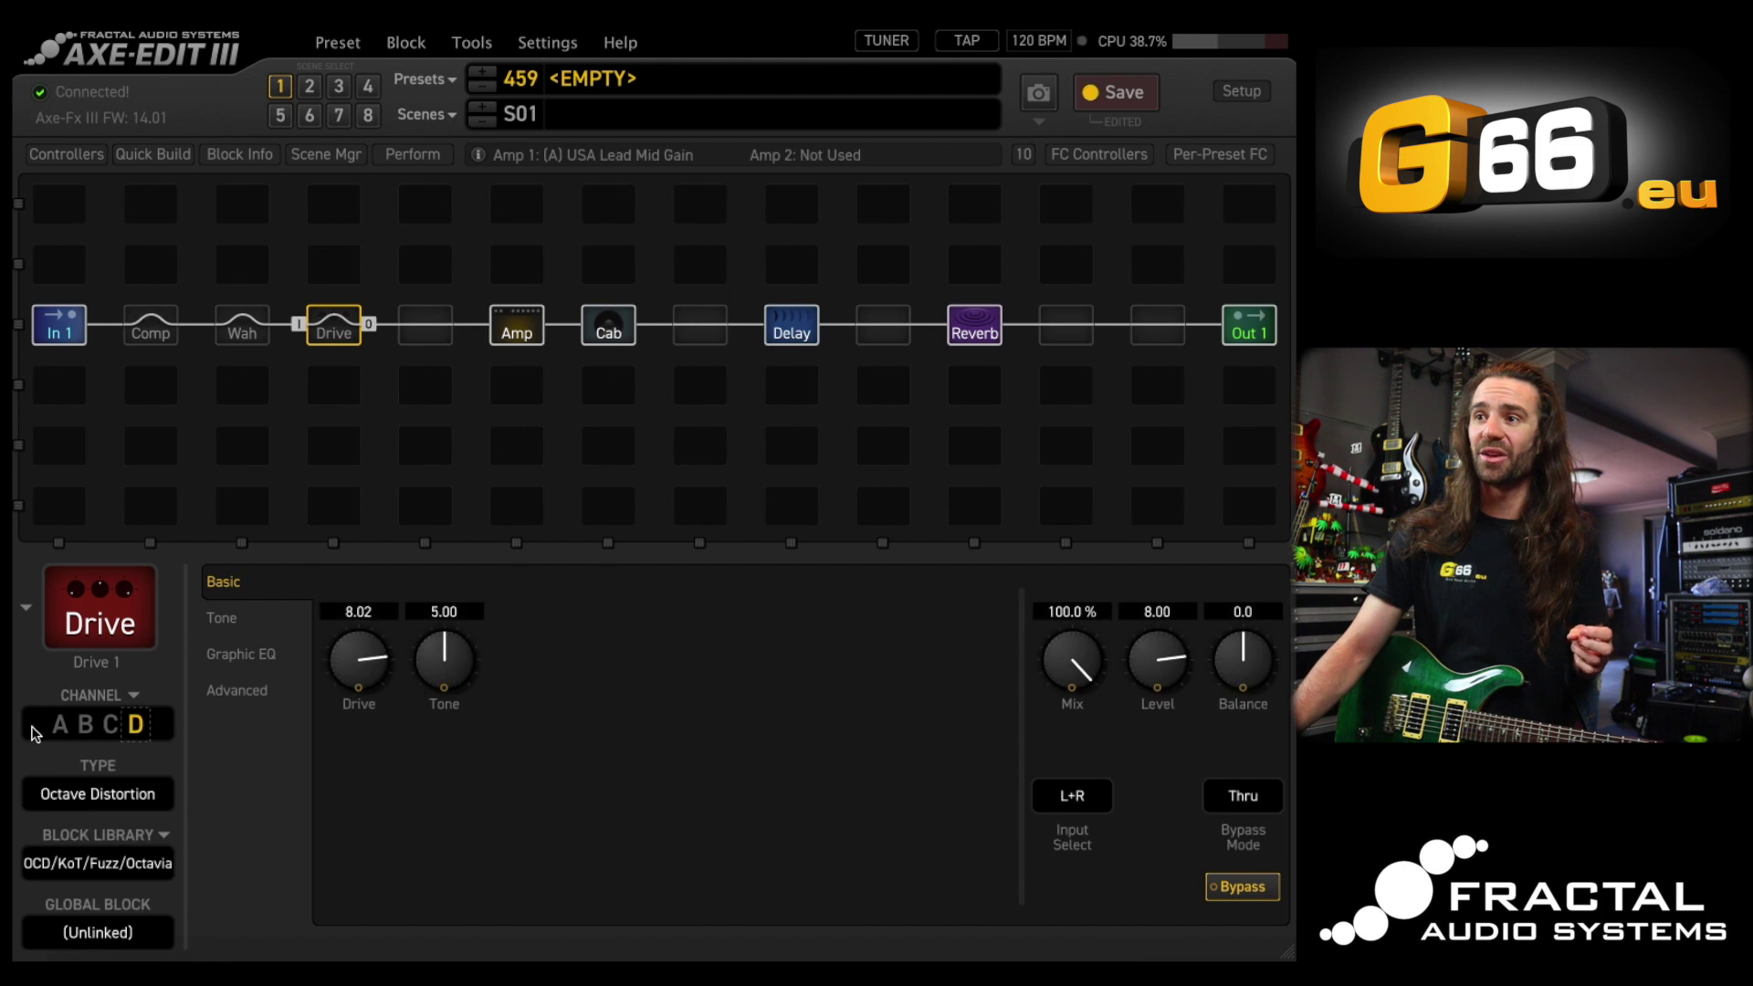
# Return the Drive block to channel A and save the preset as a template named "Basic Gig"
pyautogui.click(59, 725)
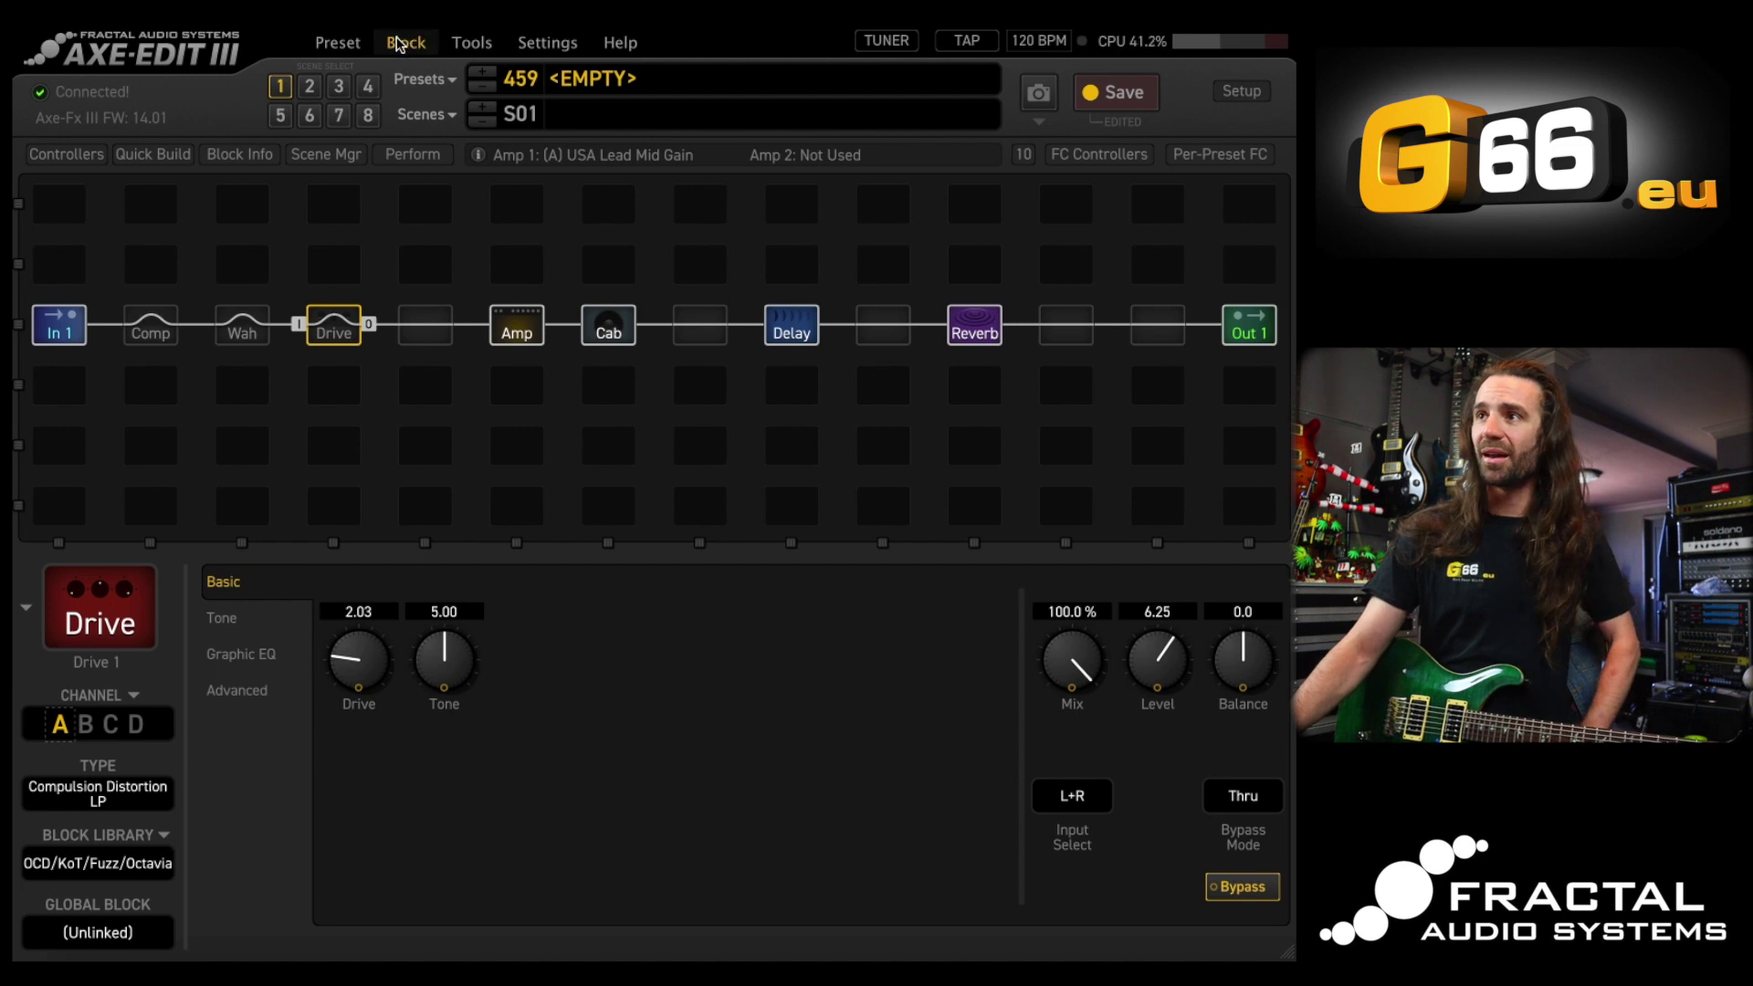
pyautogui.click(338, 42)
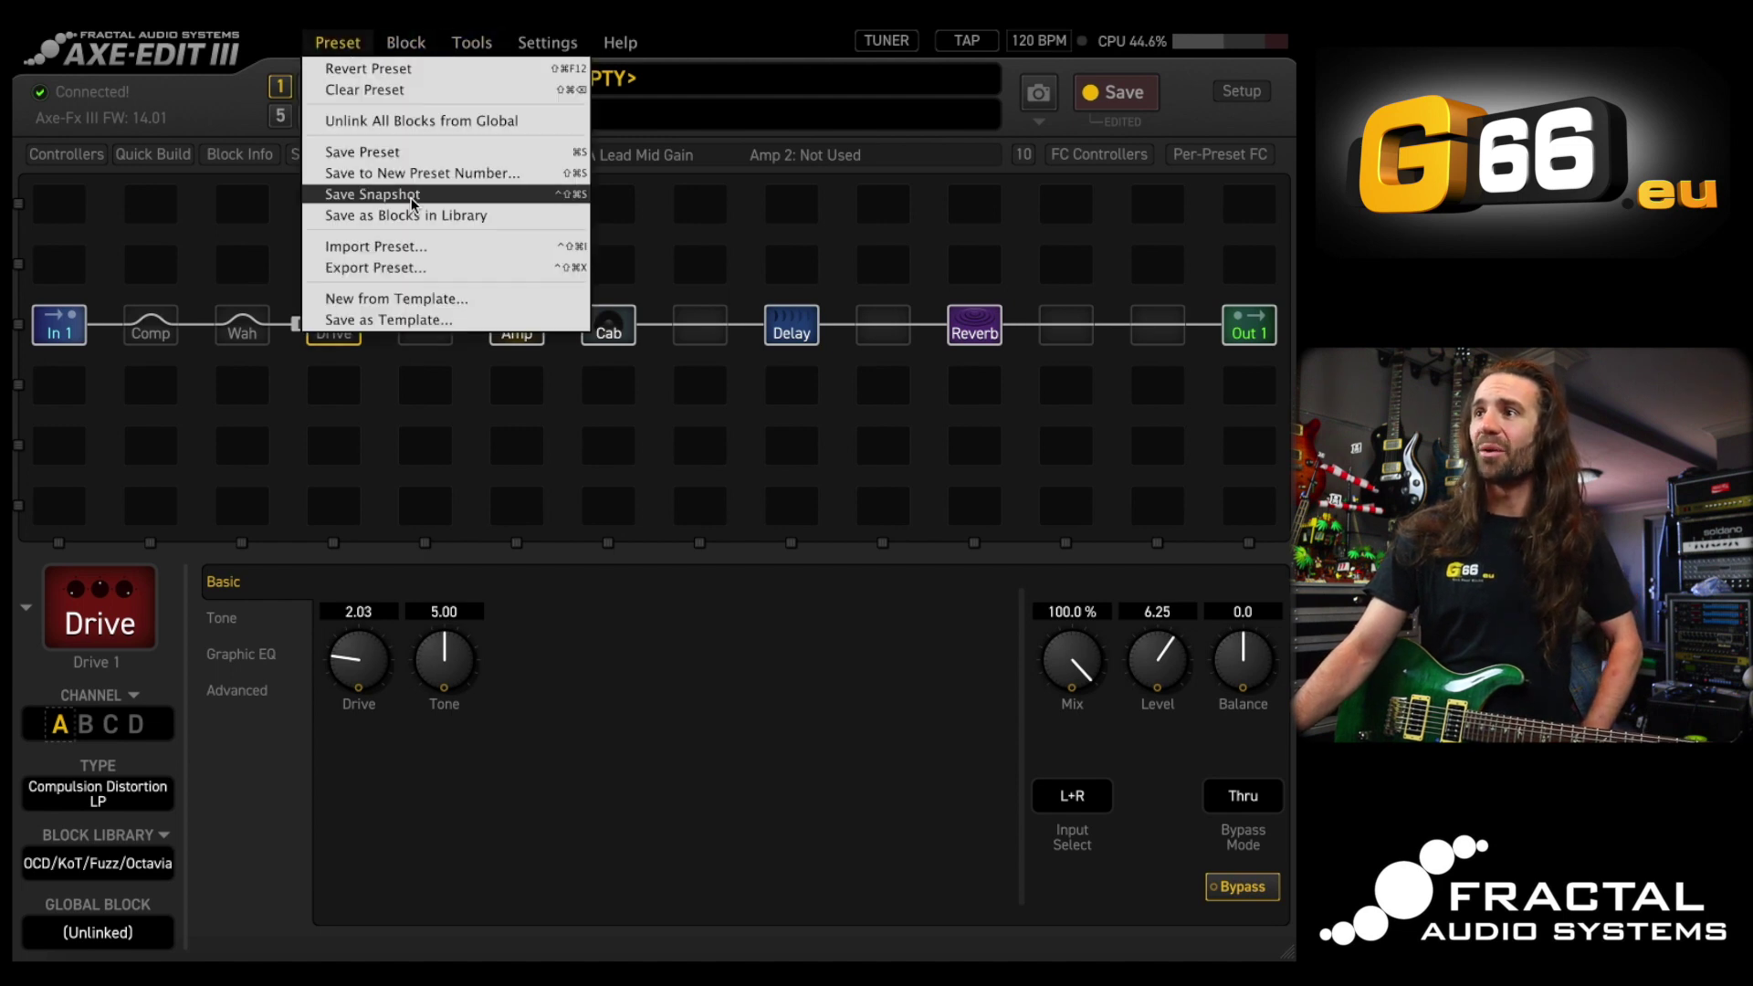
pyautogui.click(453, 320)
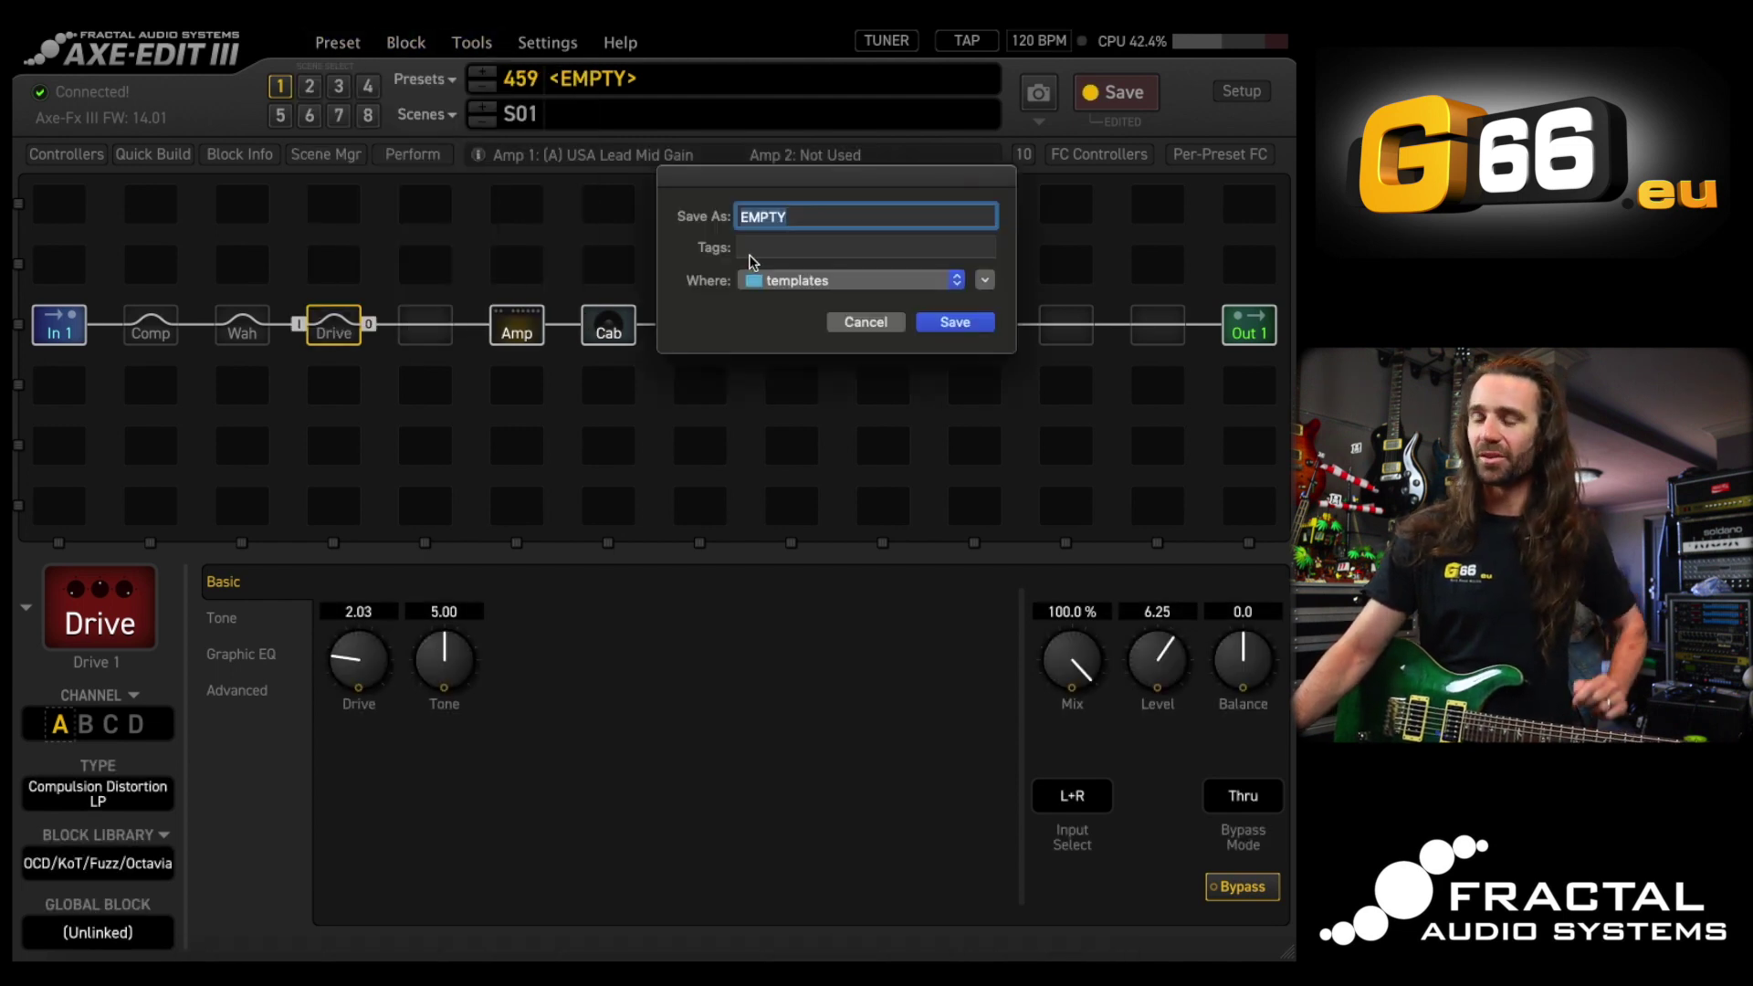
pyautogui.write('Basic Gig')
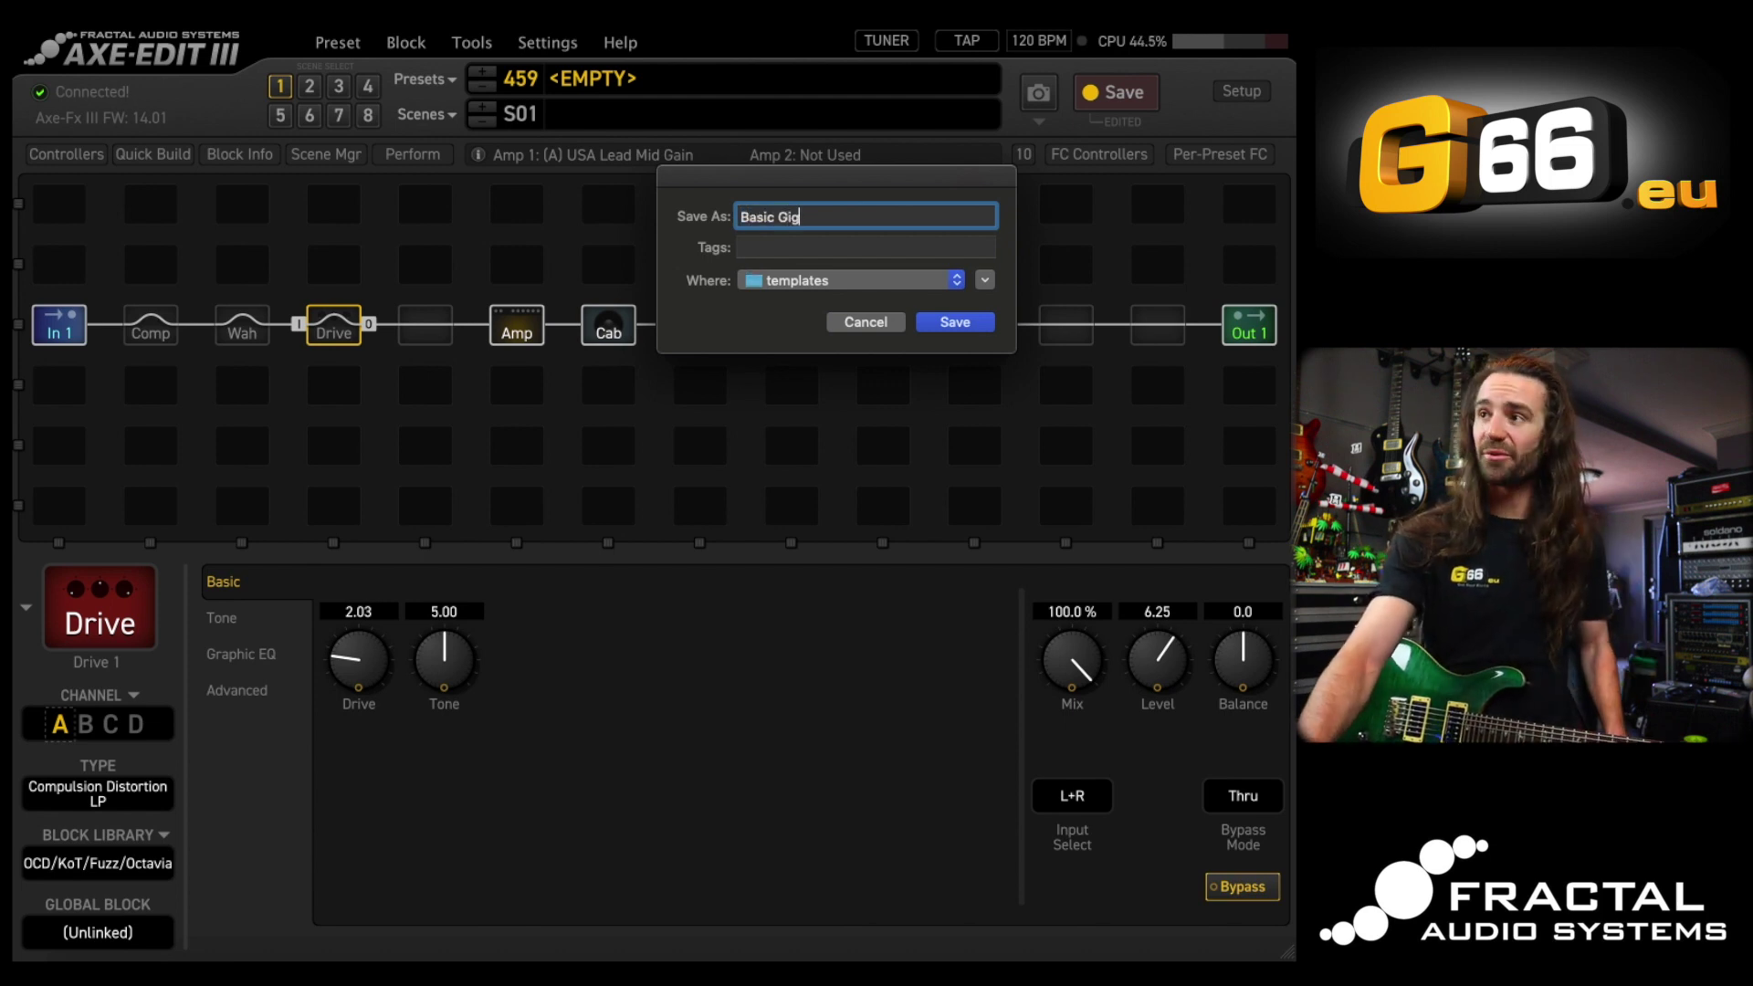
pyautogui.press('Return')
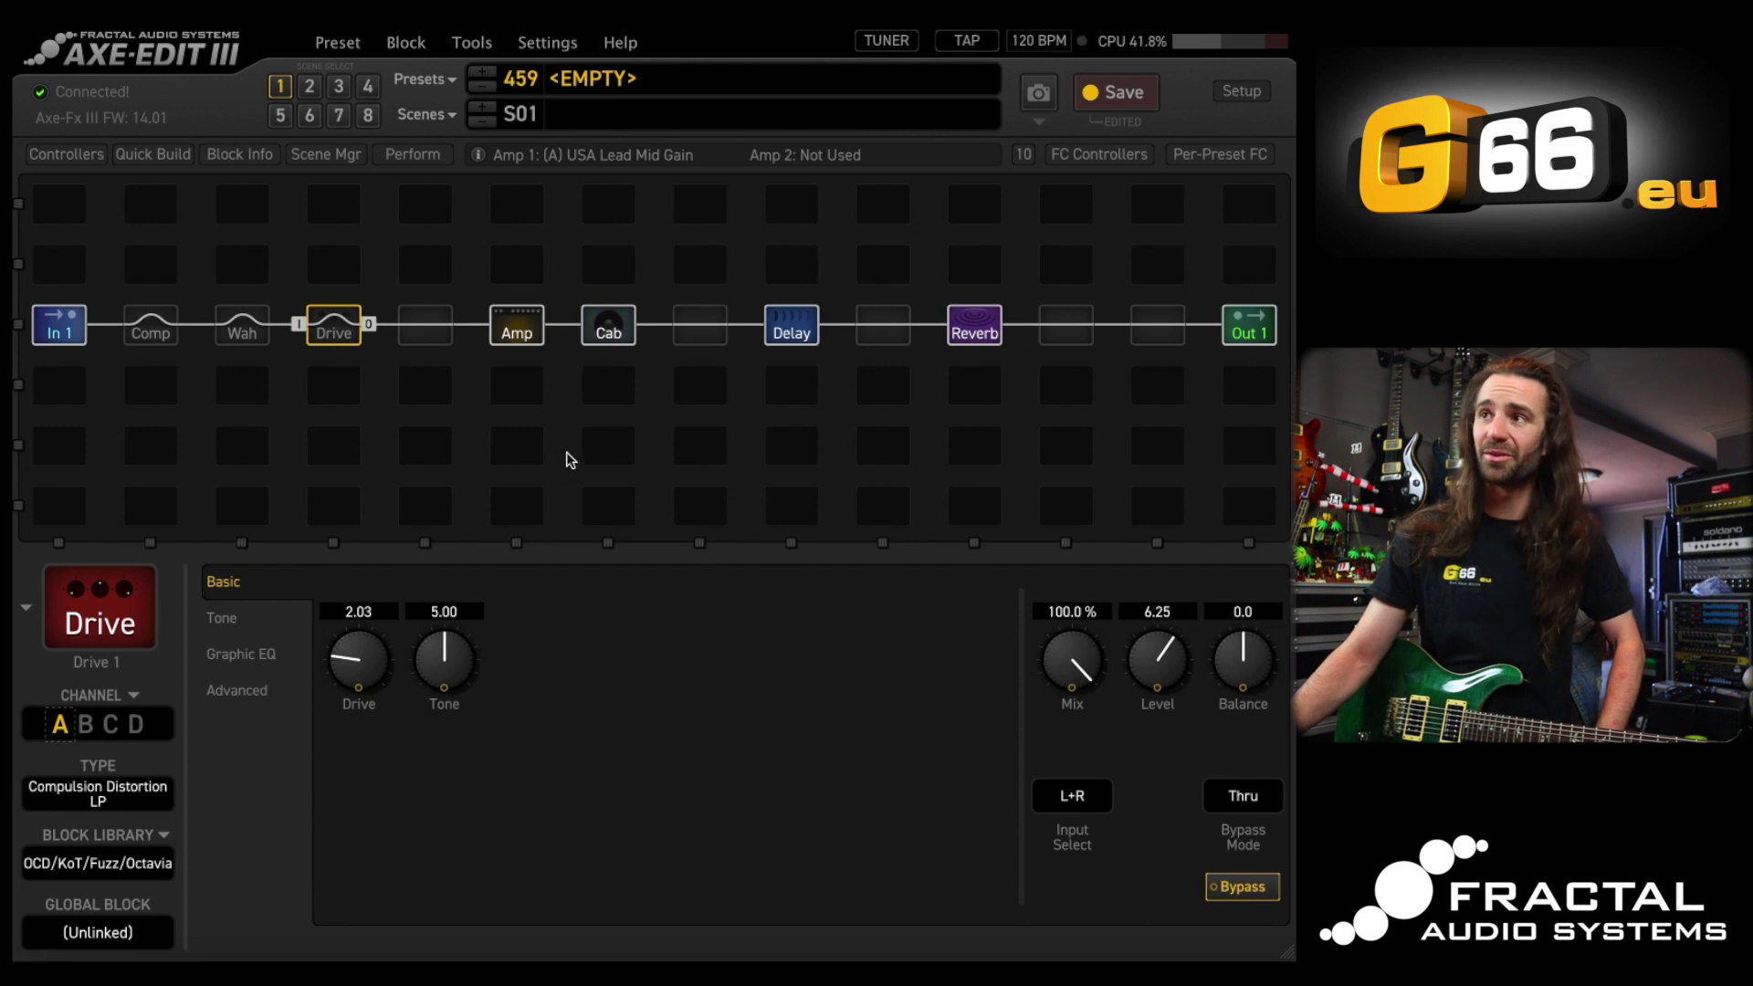
# Switch to empty preset 463, create a new preset there from the Basic Gig template, and select its Amp block
pyautogui.click(429, 82)
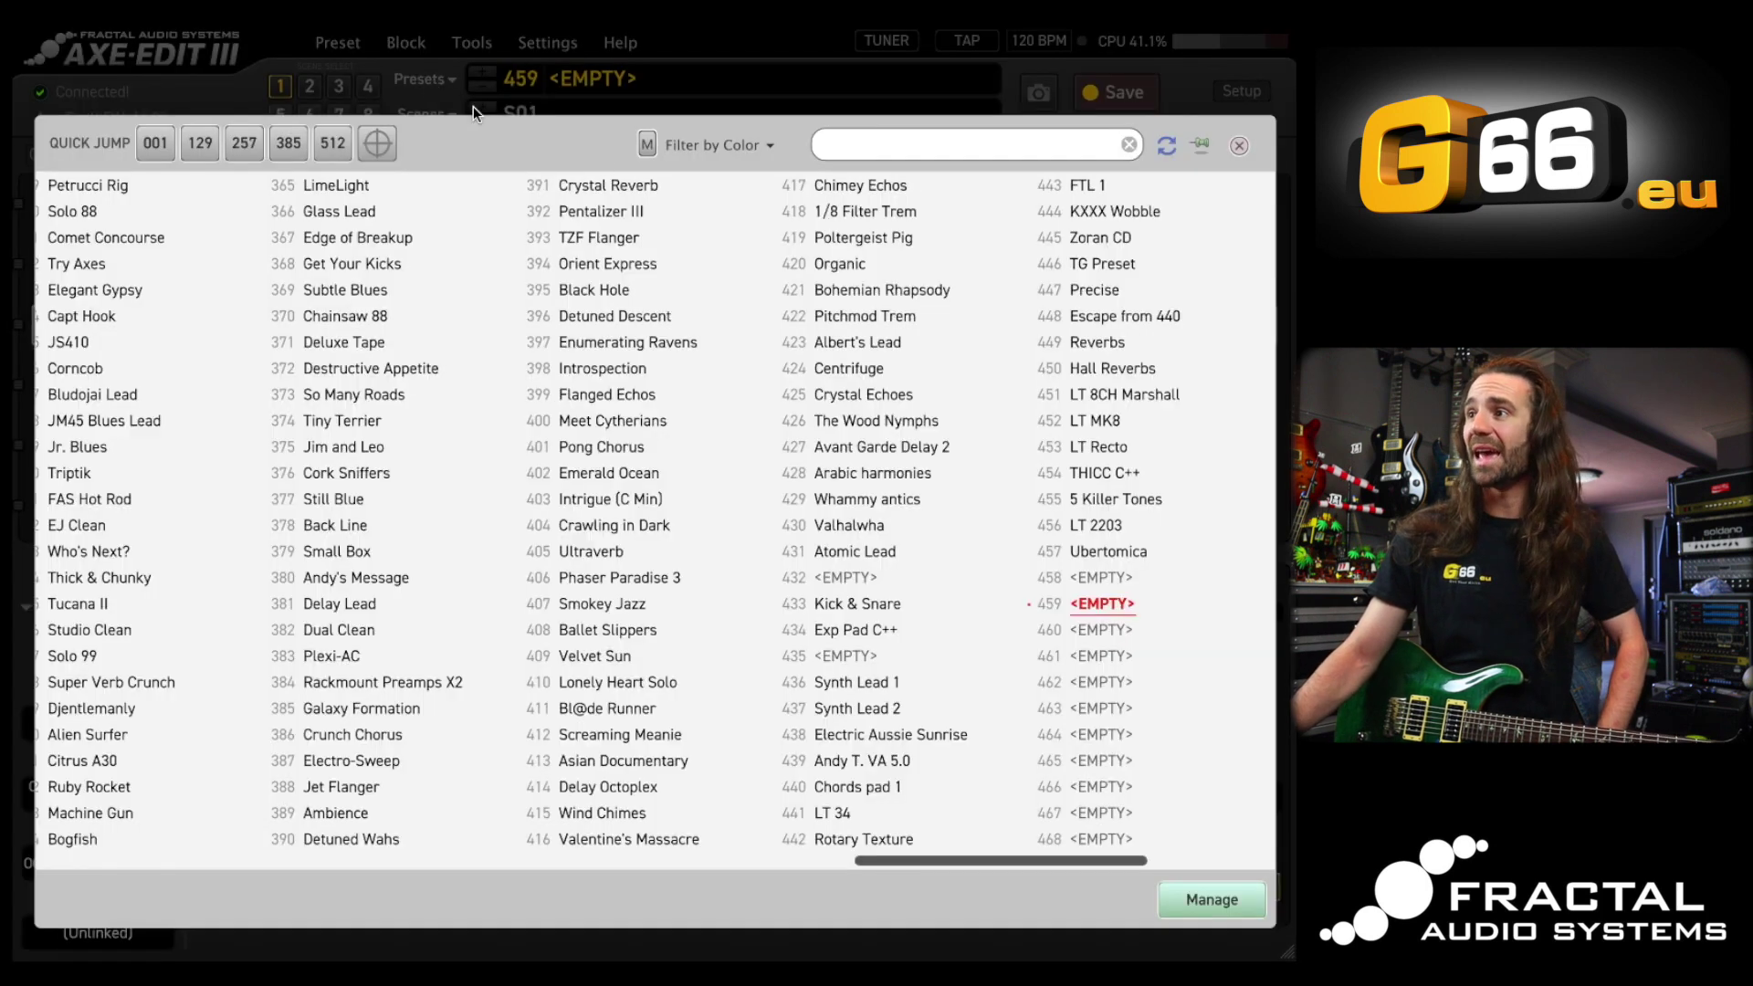
pyautogui.click(1101, 708)
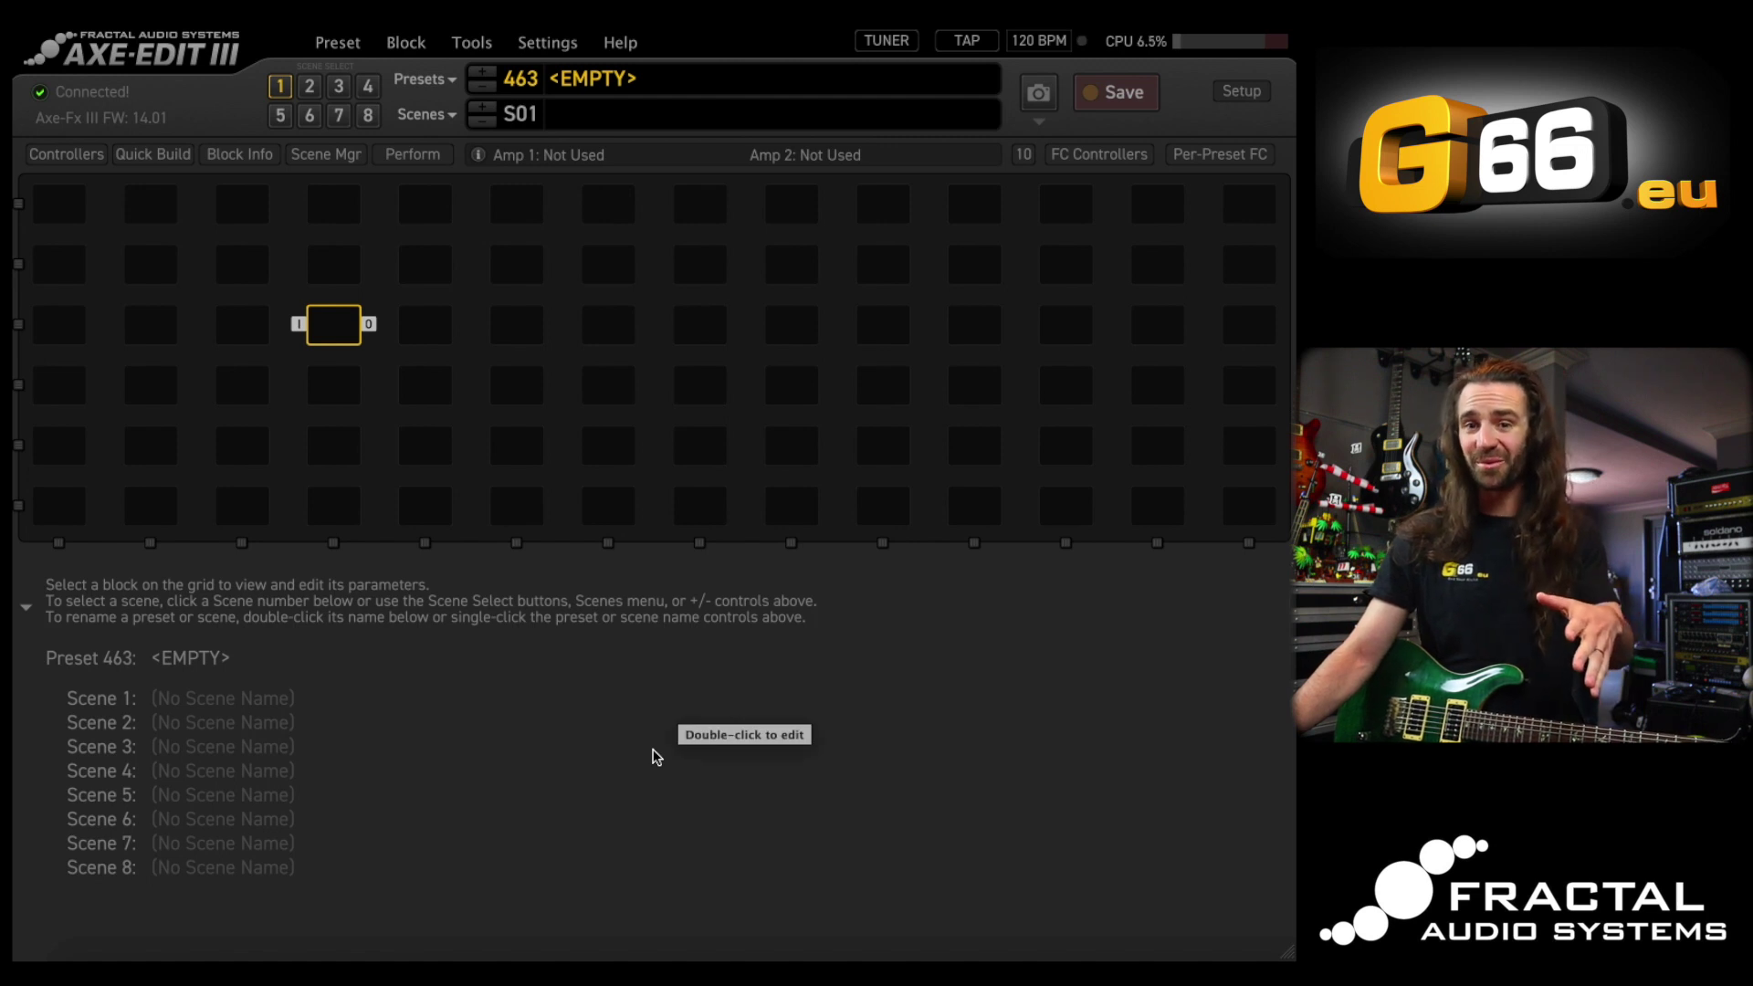
pyautogui.click(329, 44)
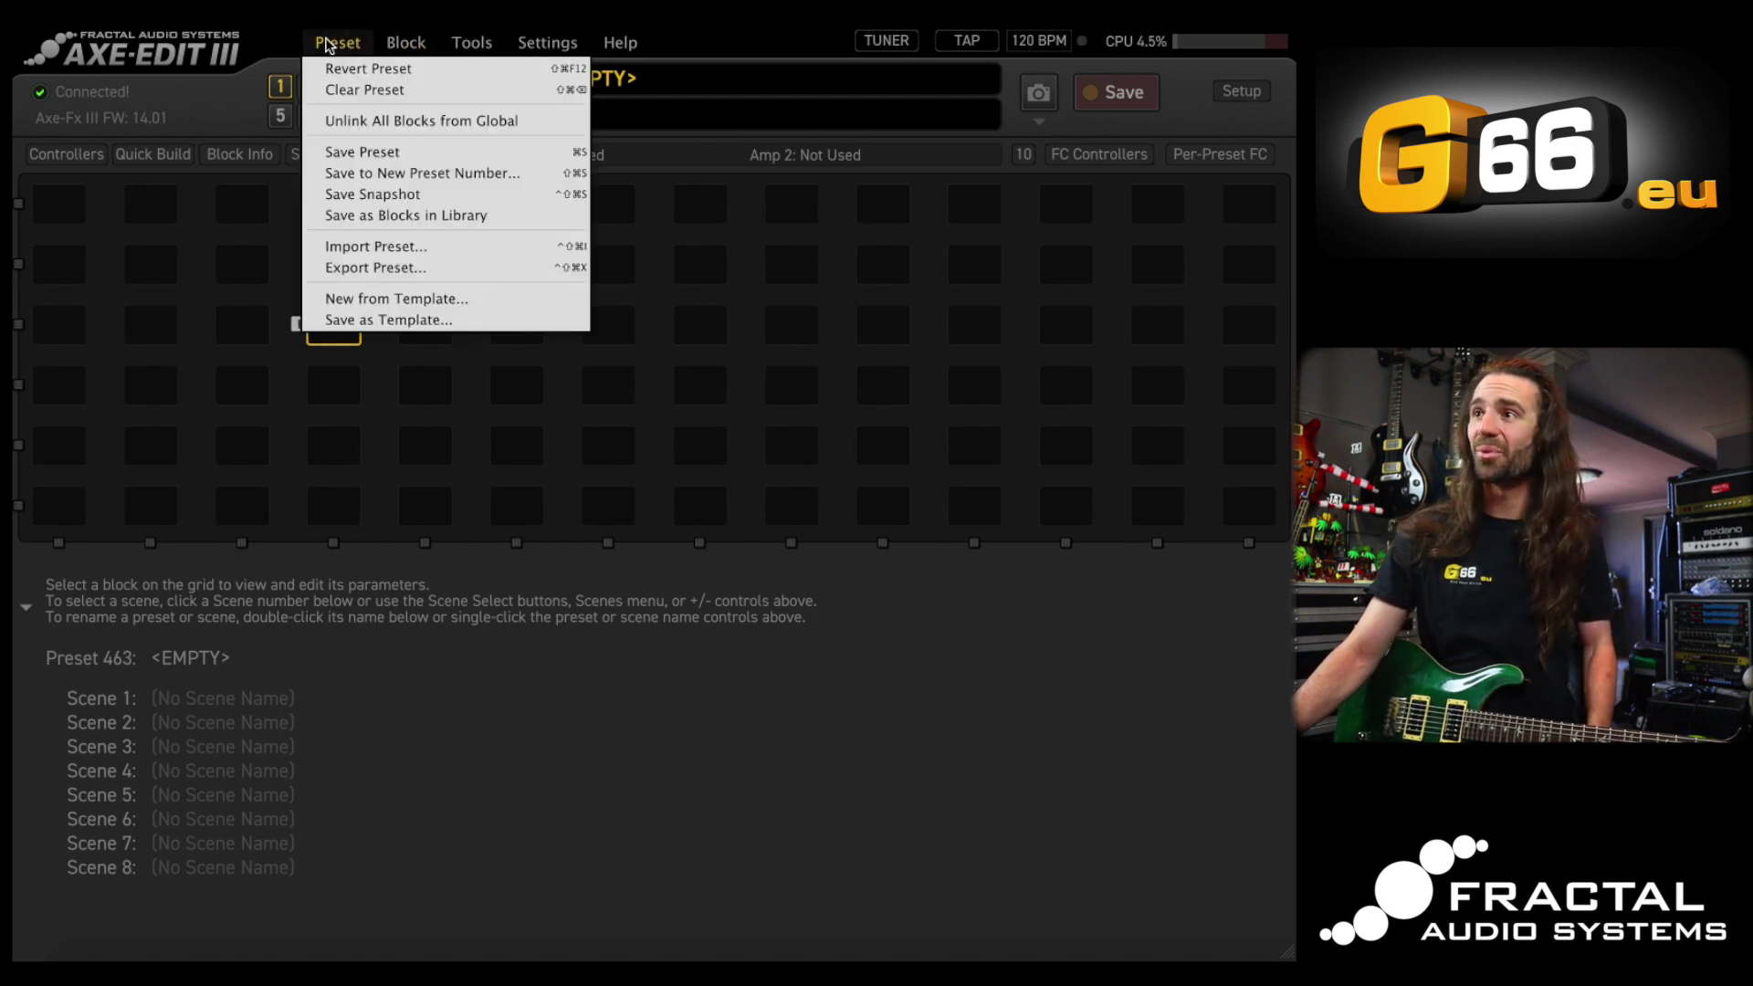
pyautogui.click(467, 299)
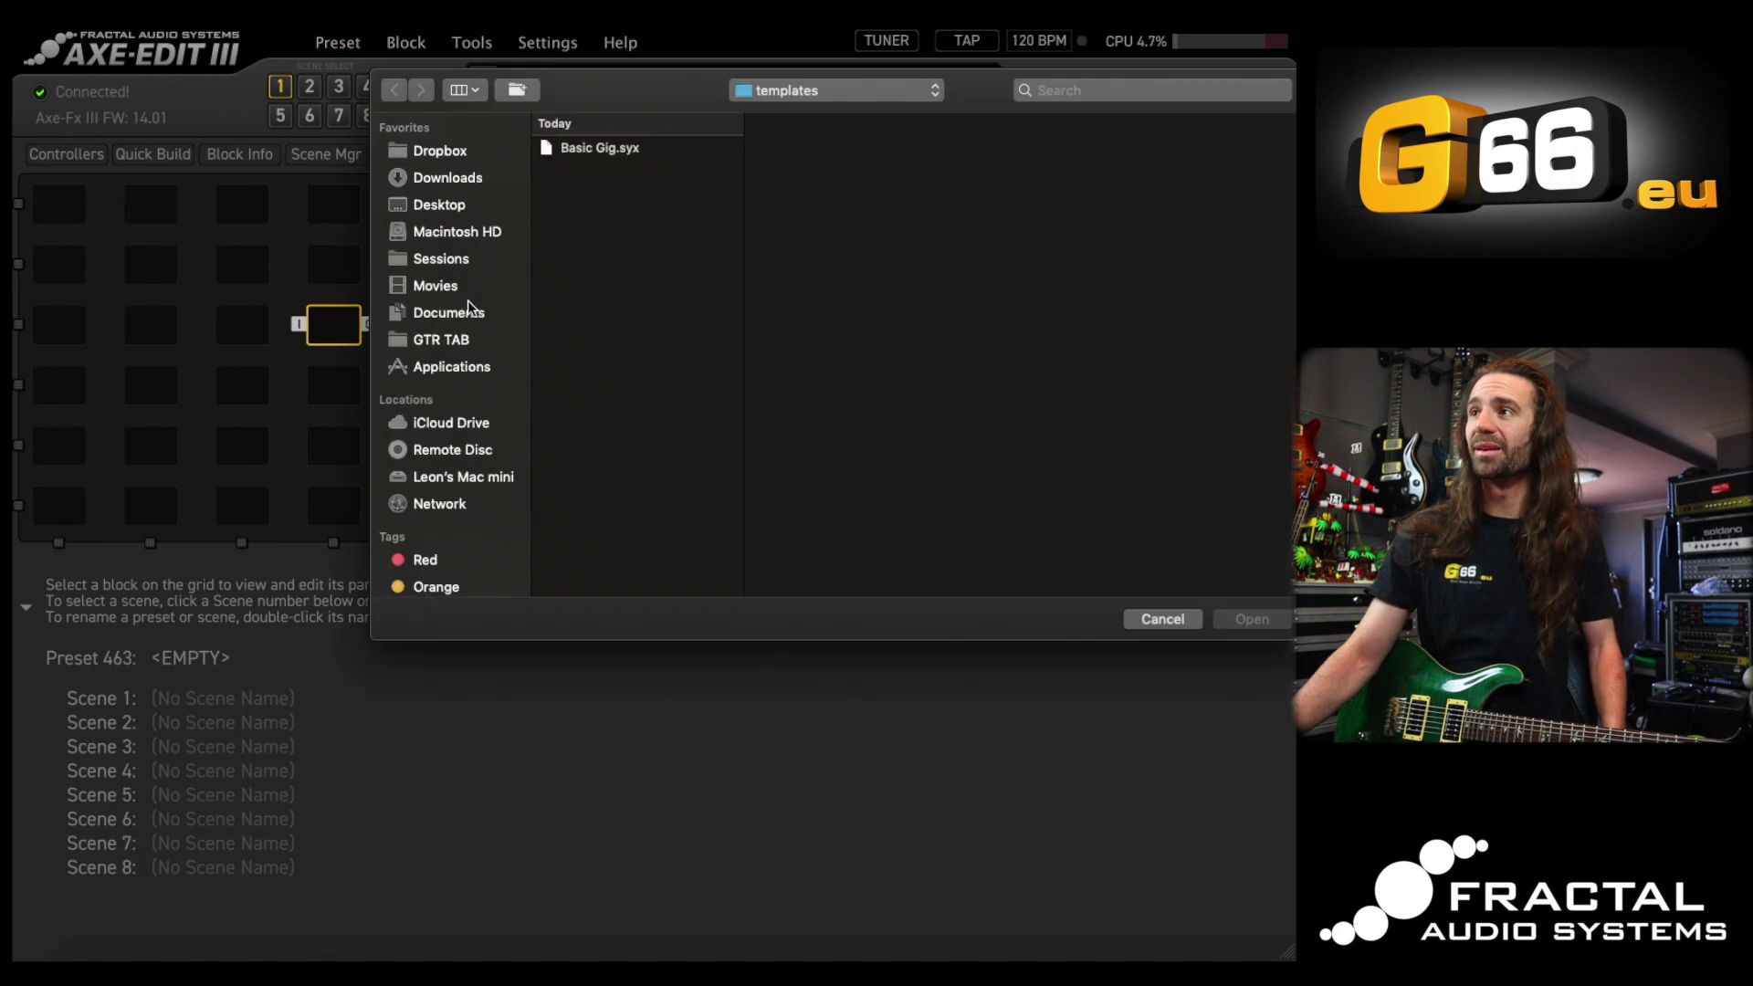
pyautogui.doubleClick(612, 148)
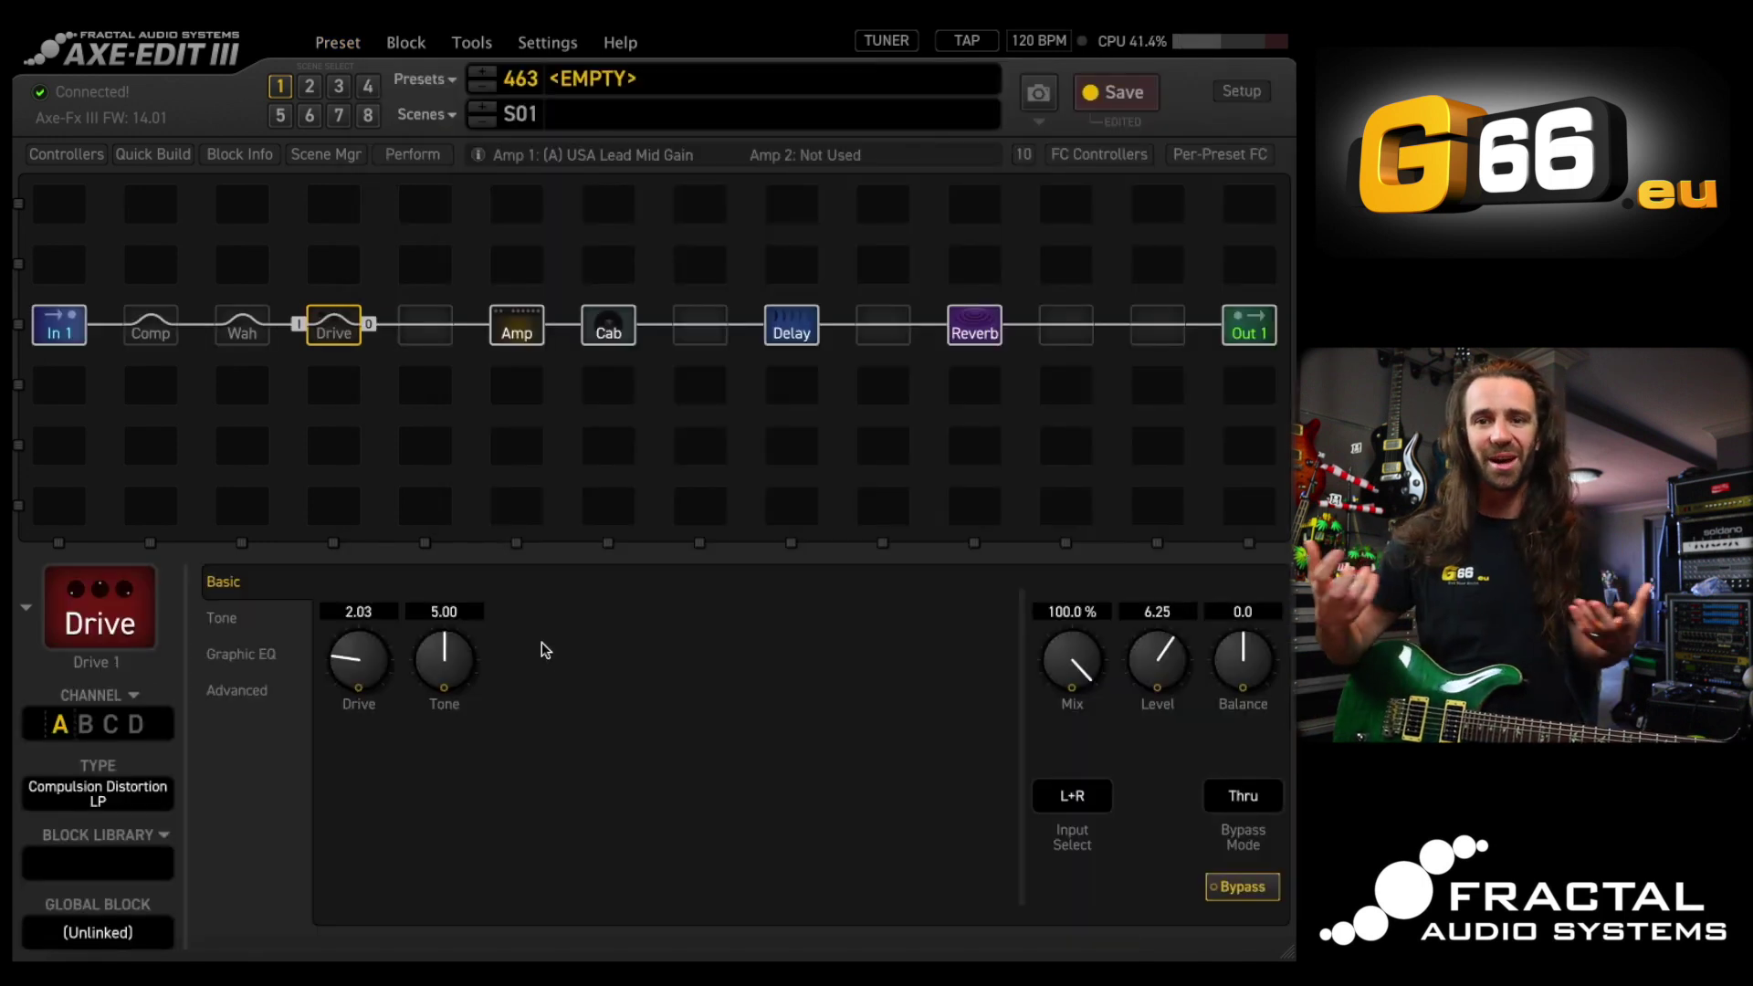
pyautogui.click(519, 335)
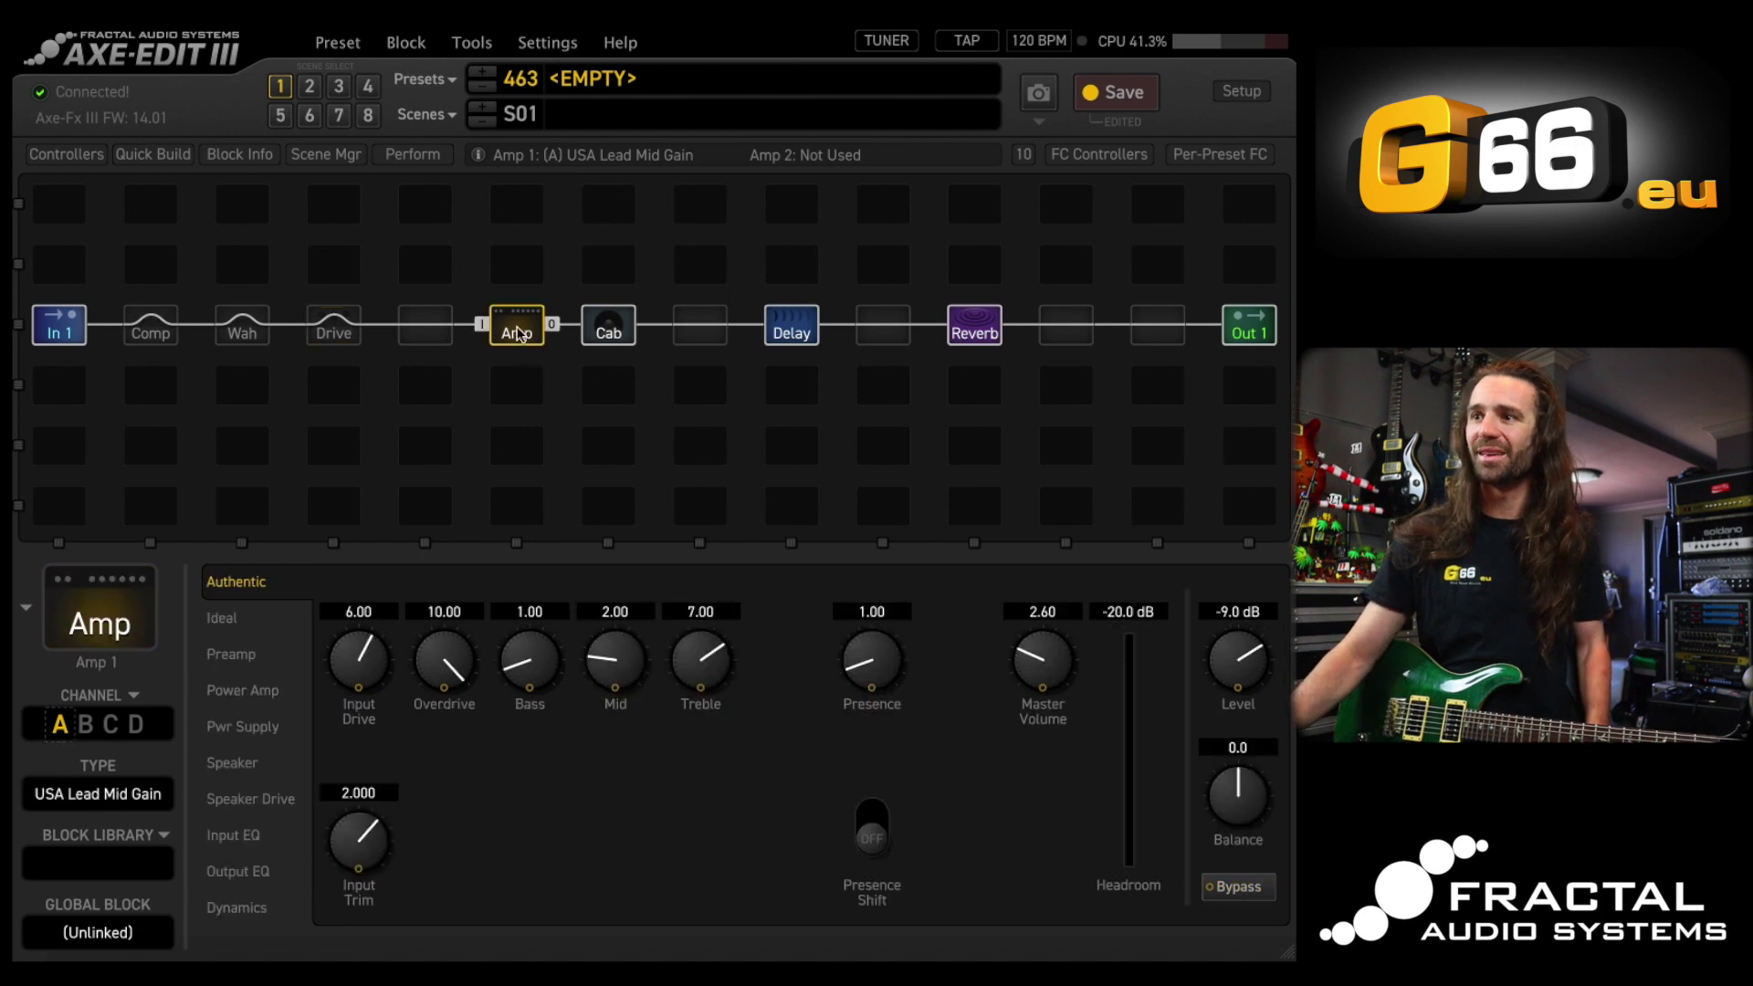
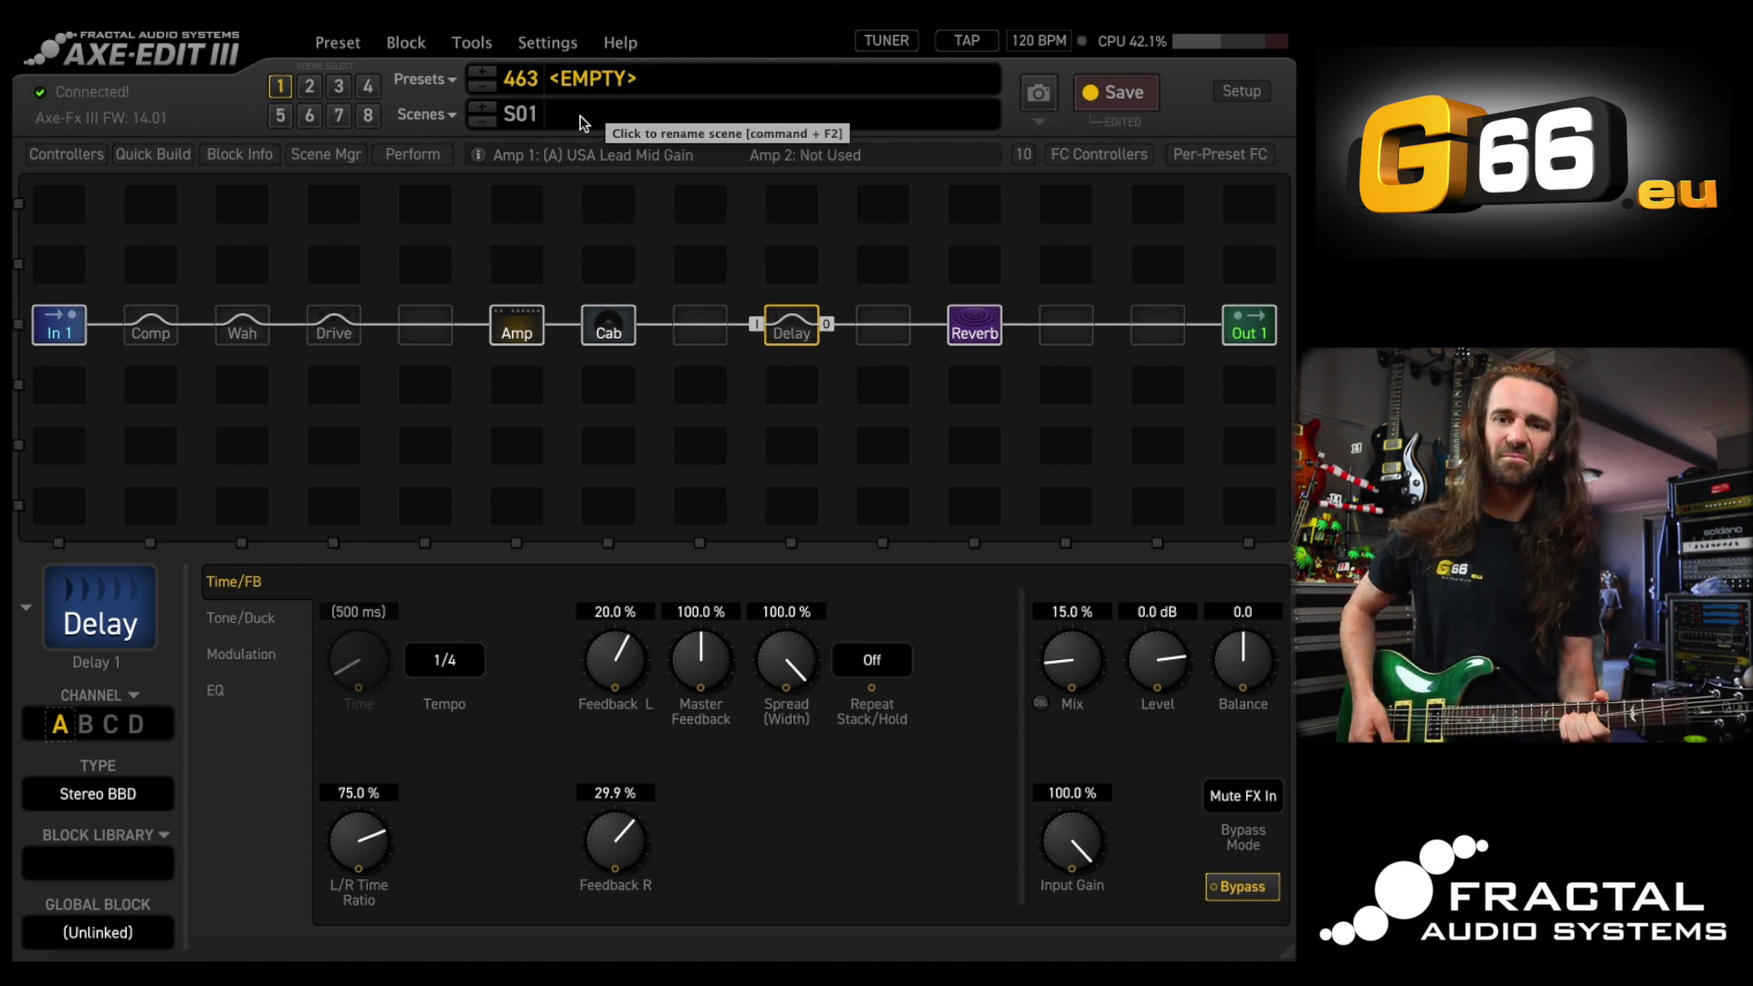
# Save preset 463 and name scene 1 "Basic"
pyautogui.click(1112, 92)
pyautogui.click(694, 124)
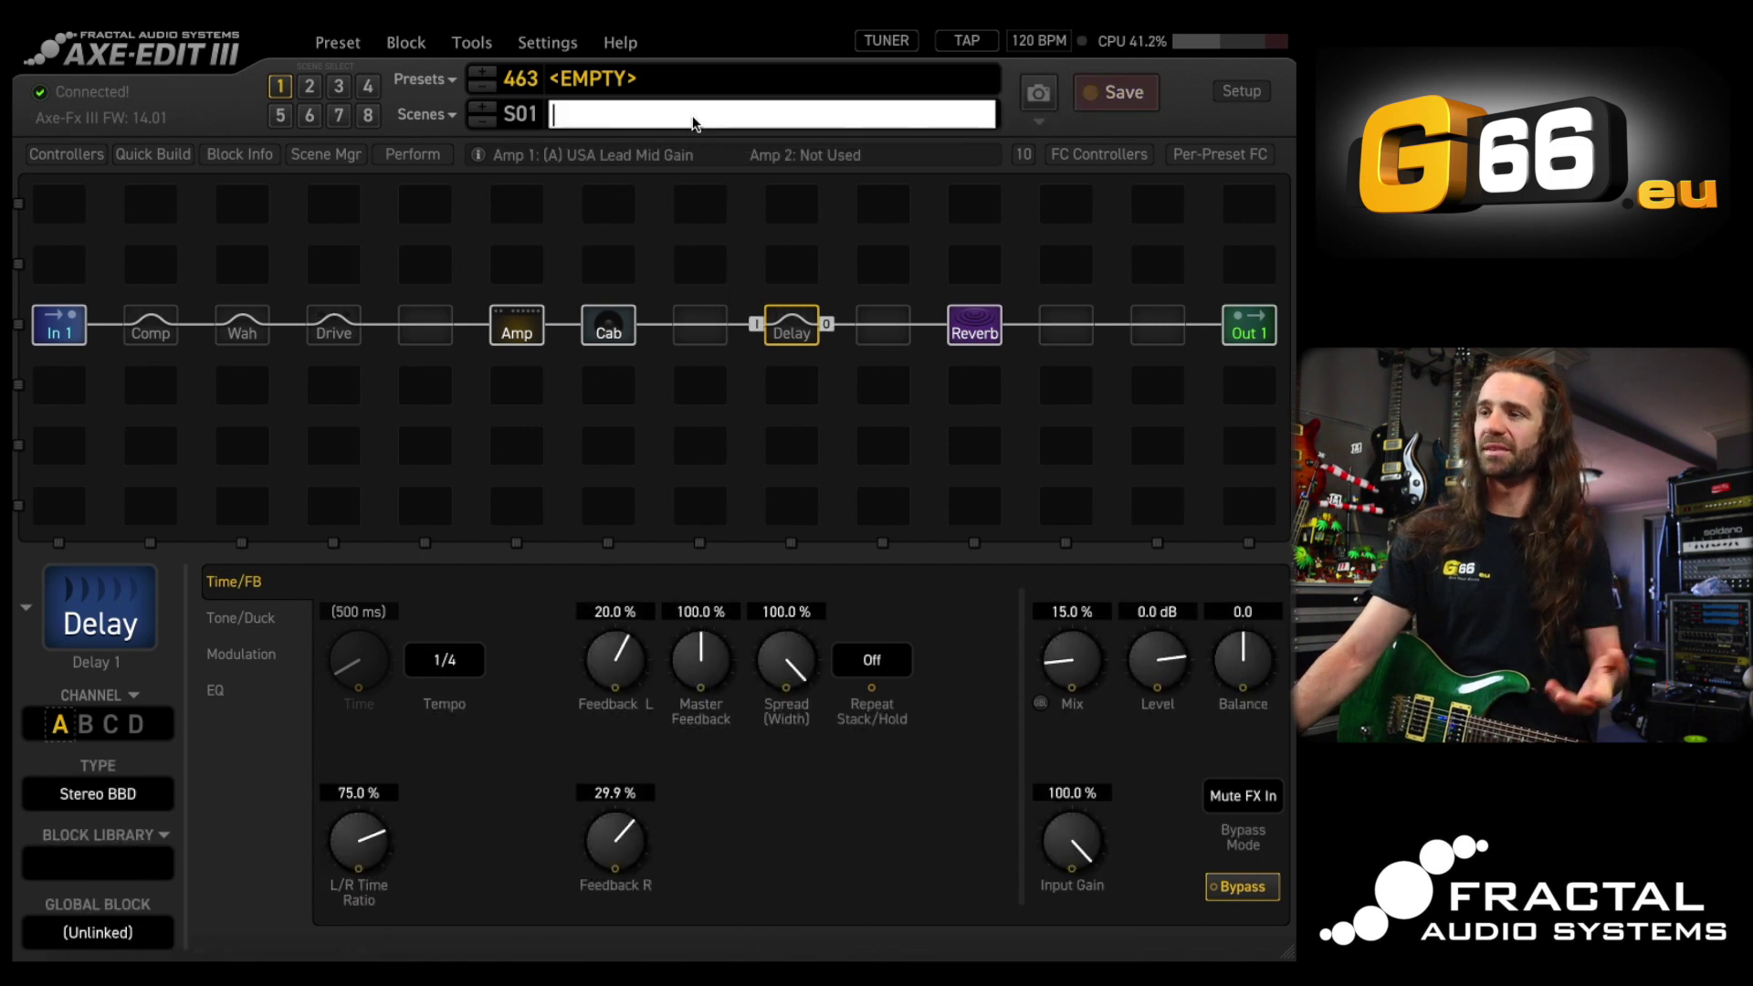
pyautogui.write('Basic')
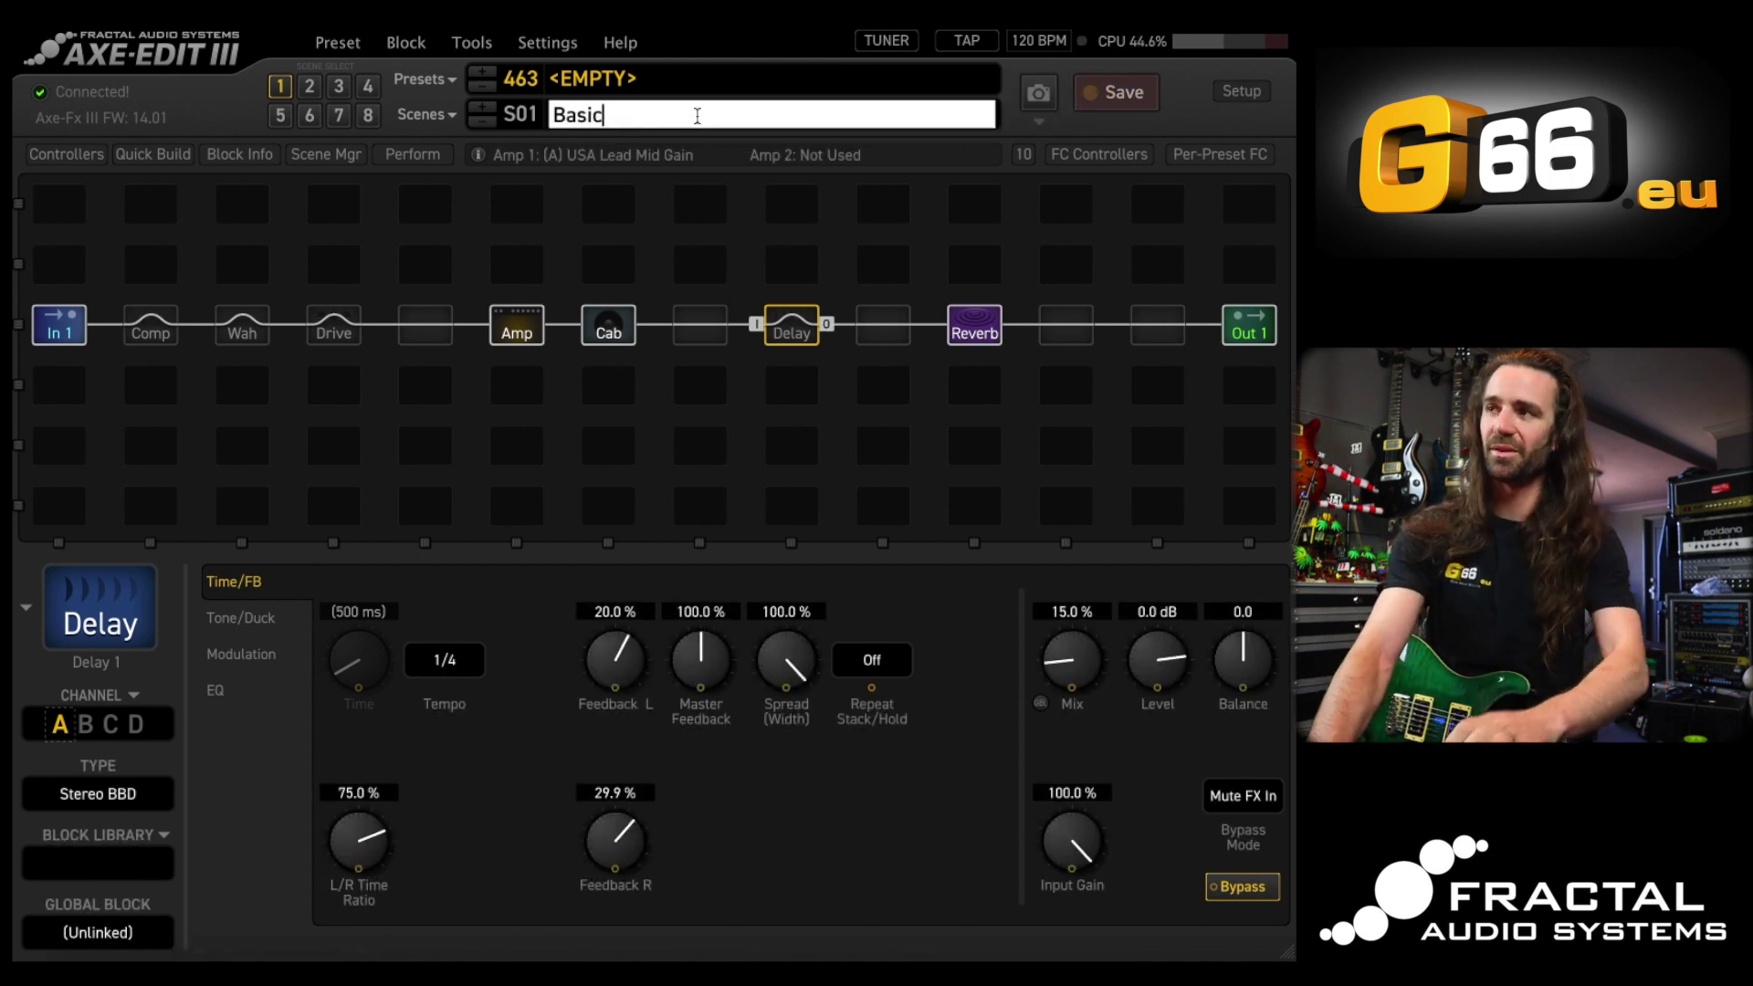
pyautogui.press('Return')
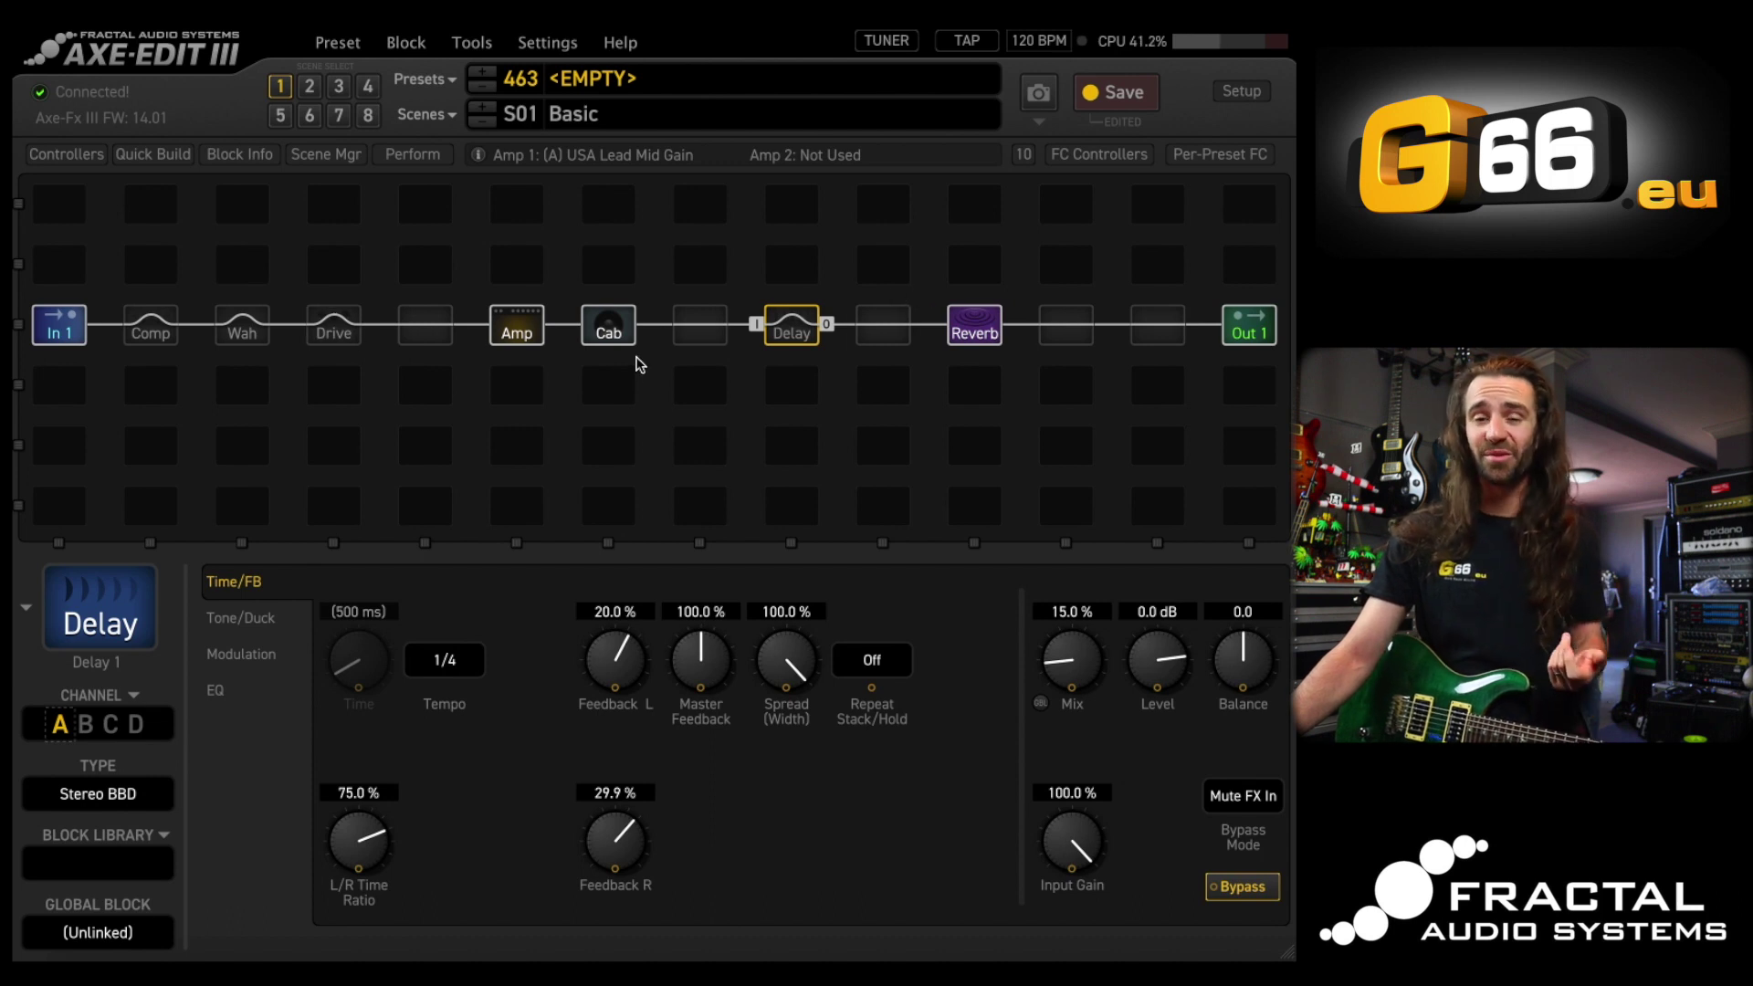
# Copy the current scene to Scene 2
pyautogui.click(435, 117)
pyautogui.moveTo(429, 347)
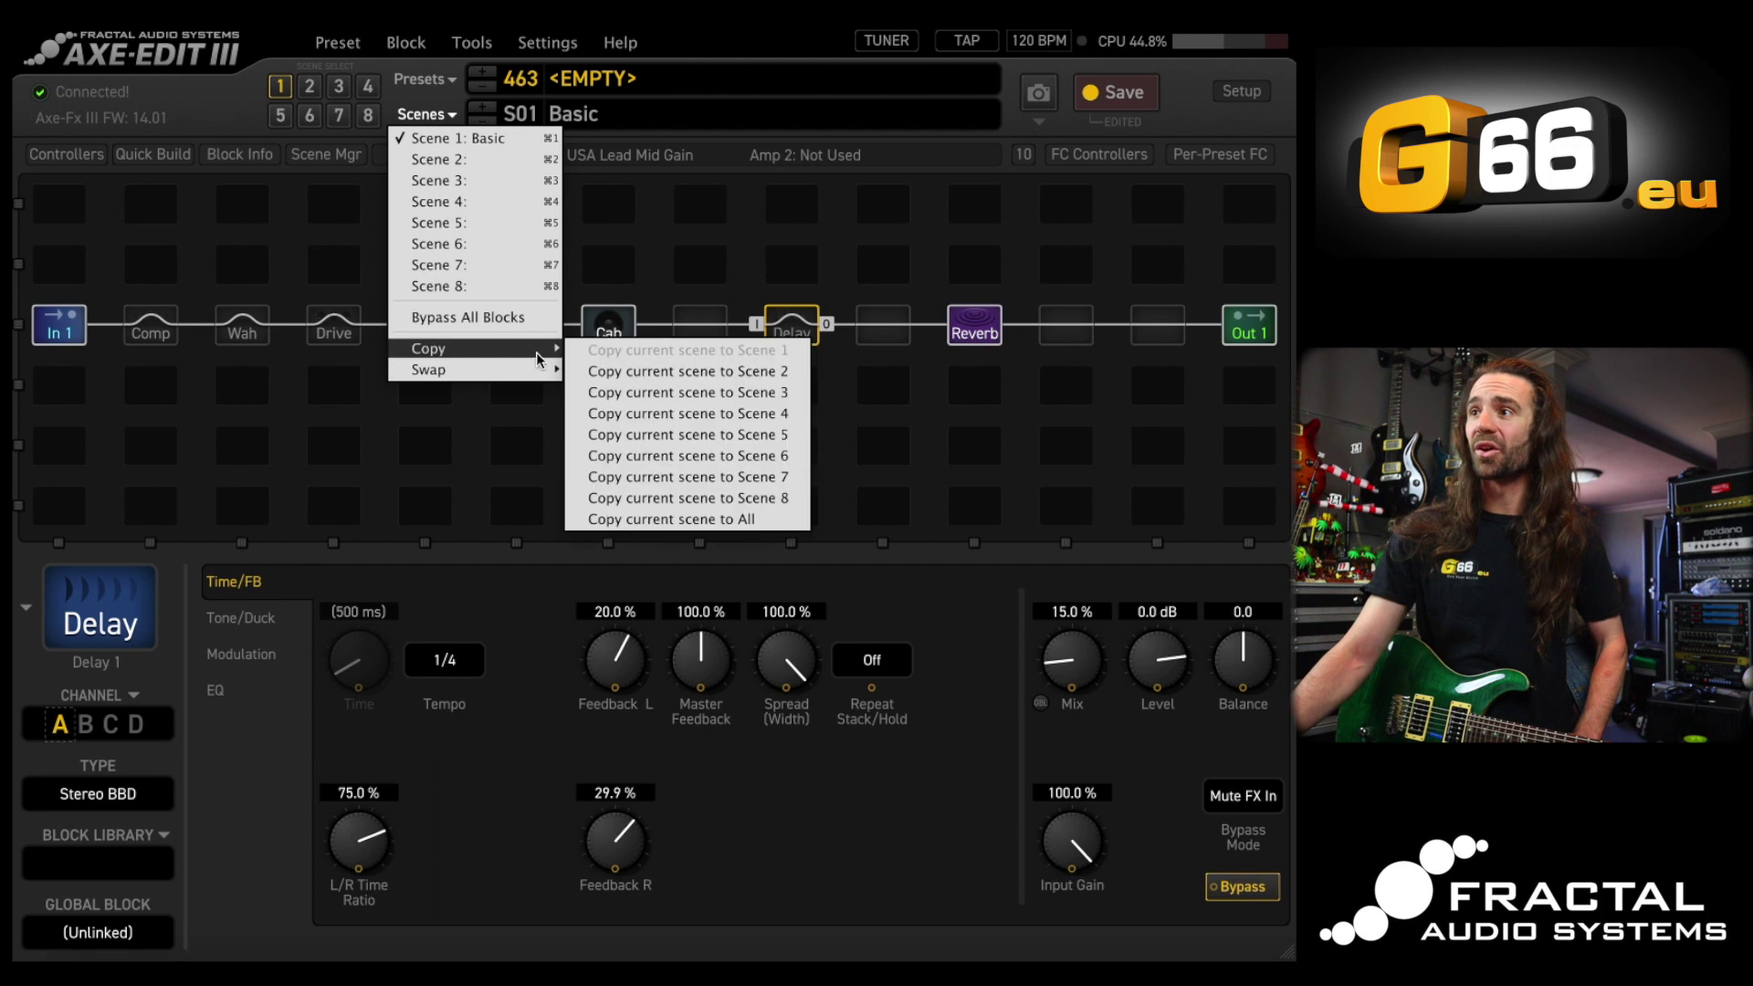
pyautogui.click(654, 375)
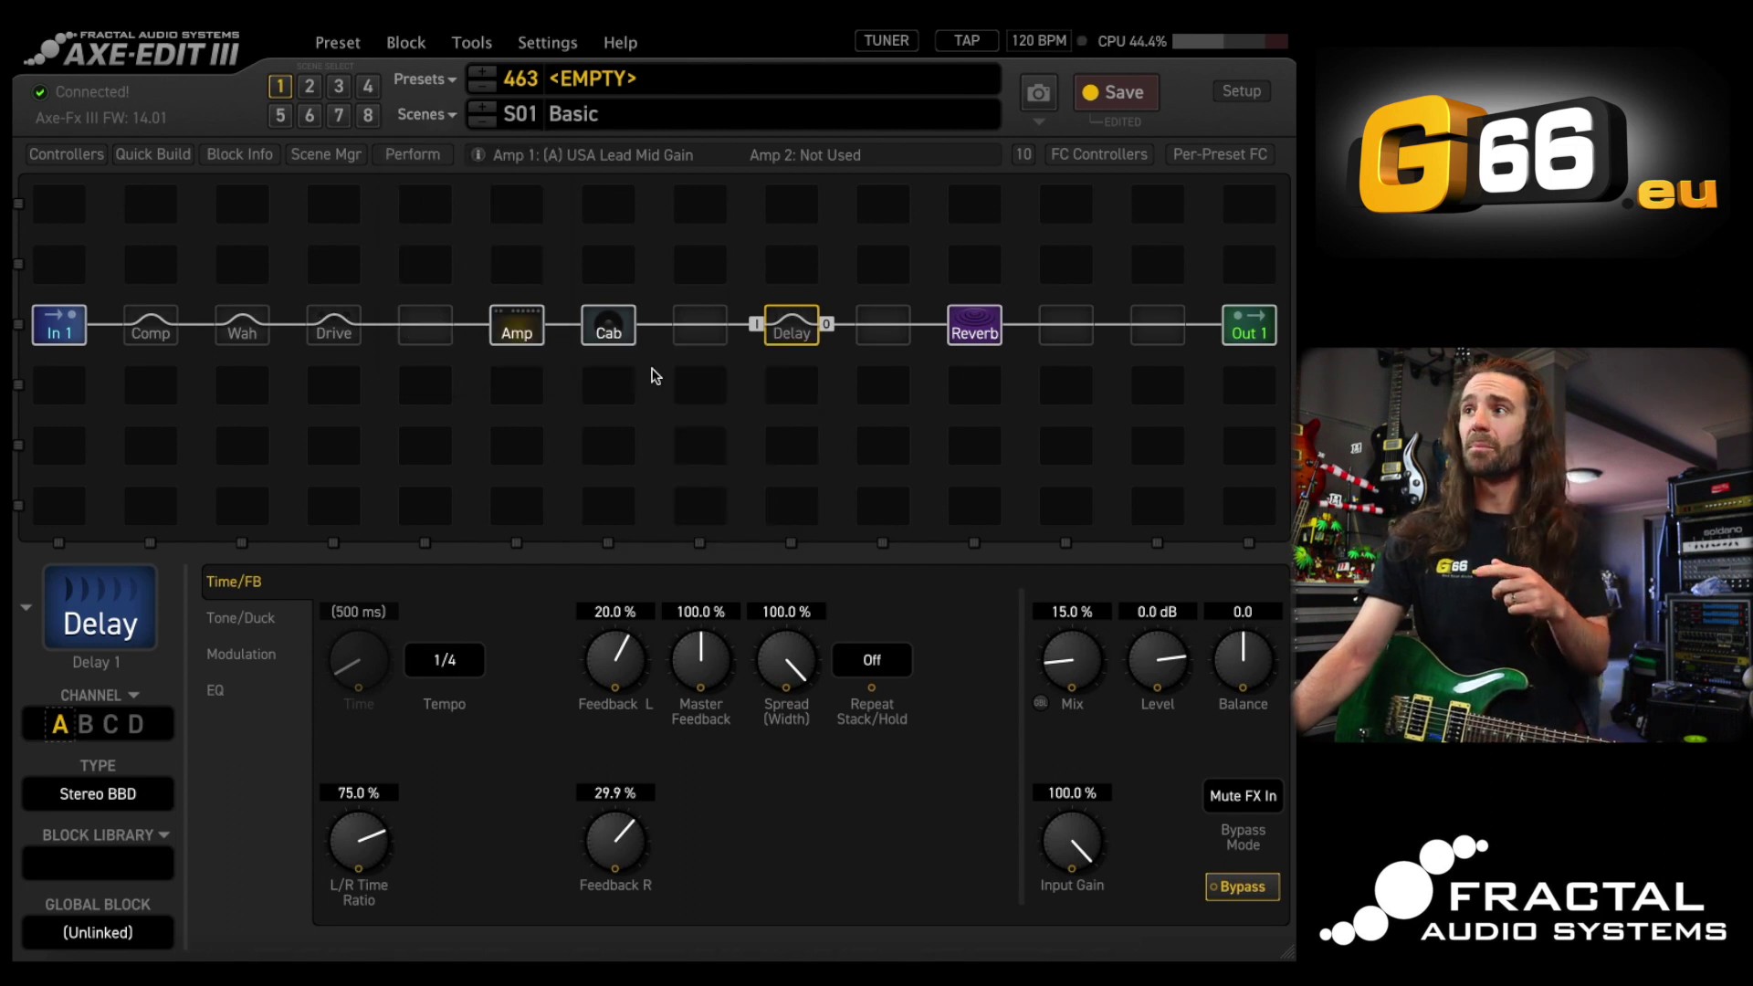
# In scene 2, take the Drive and Delay blocks out of bypass and save the preset
pyautogui.click(310, 88)
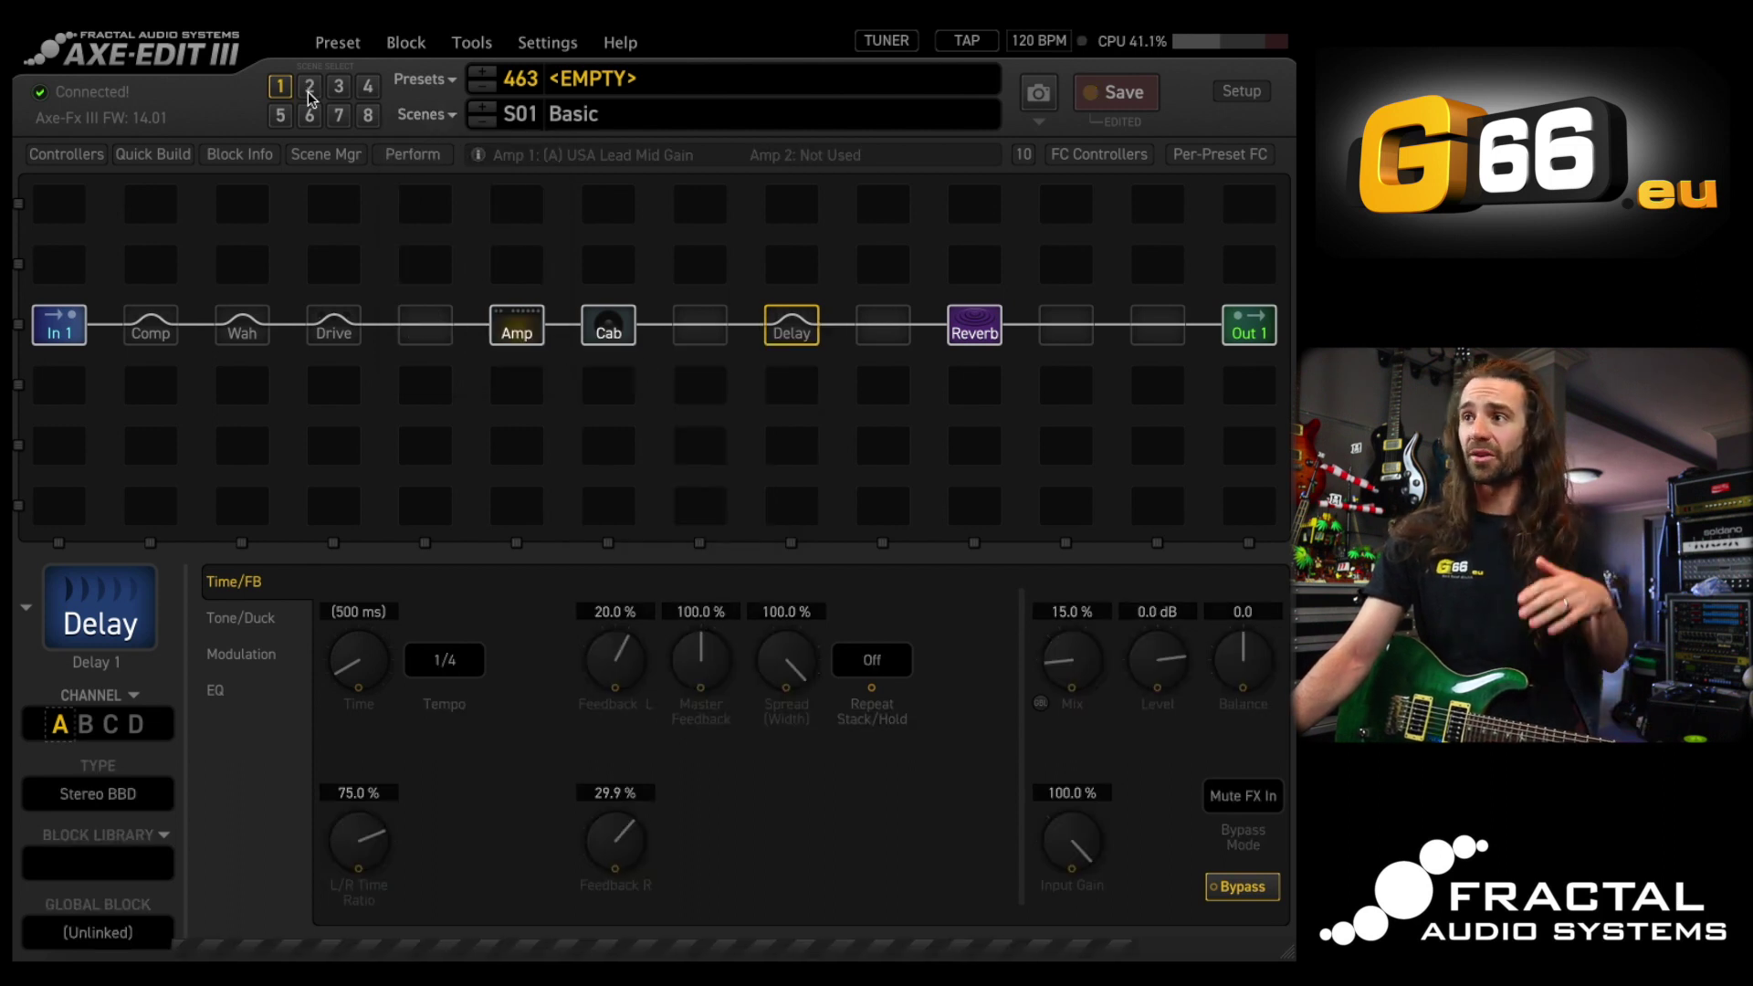
pyautogui.click(333, 326)
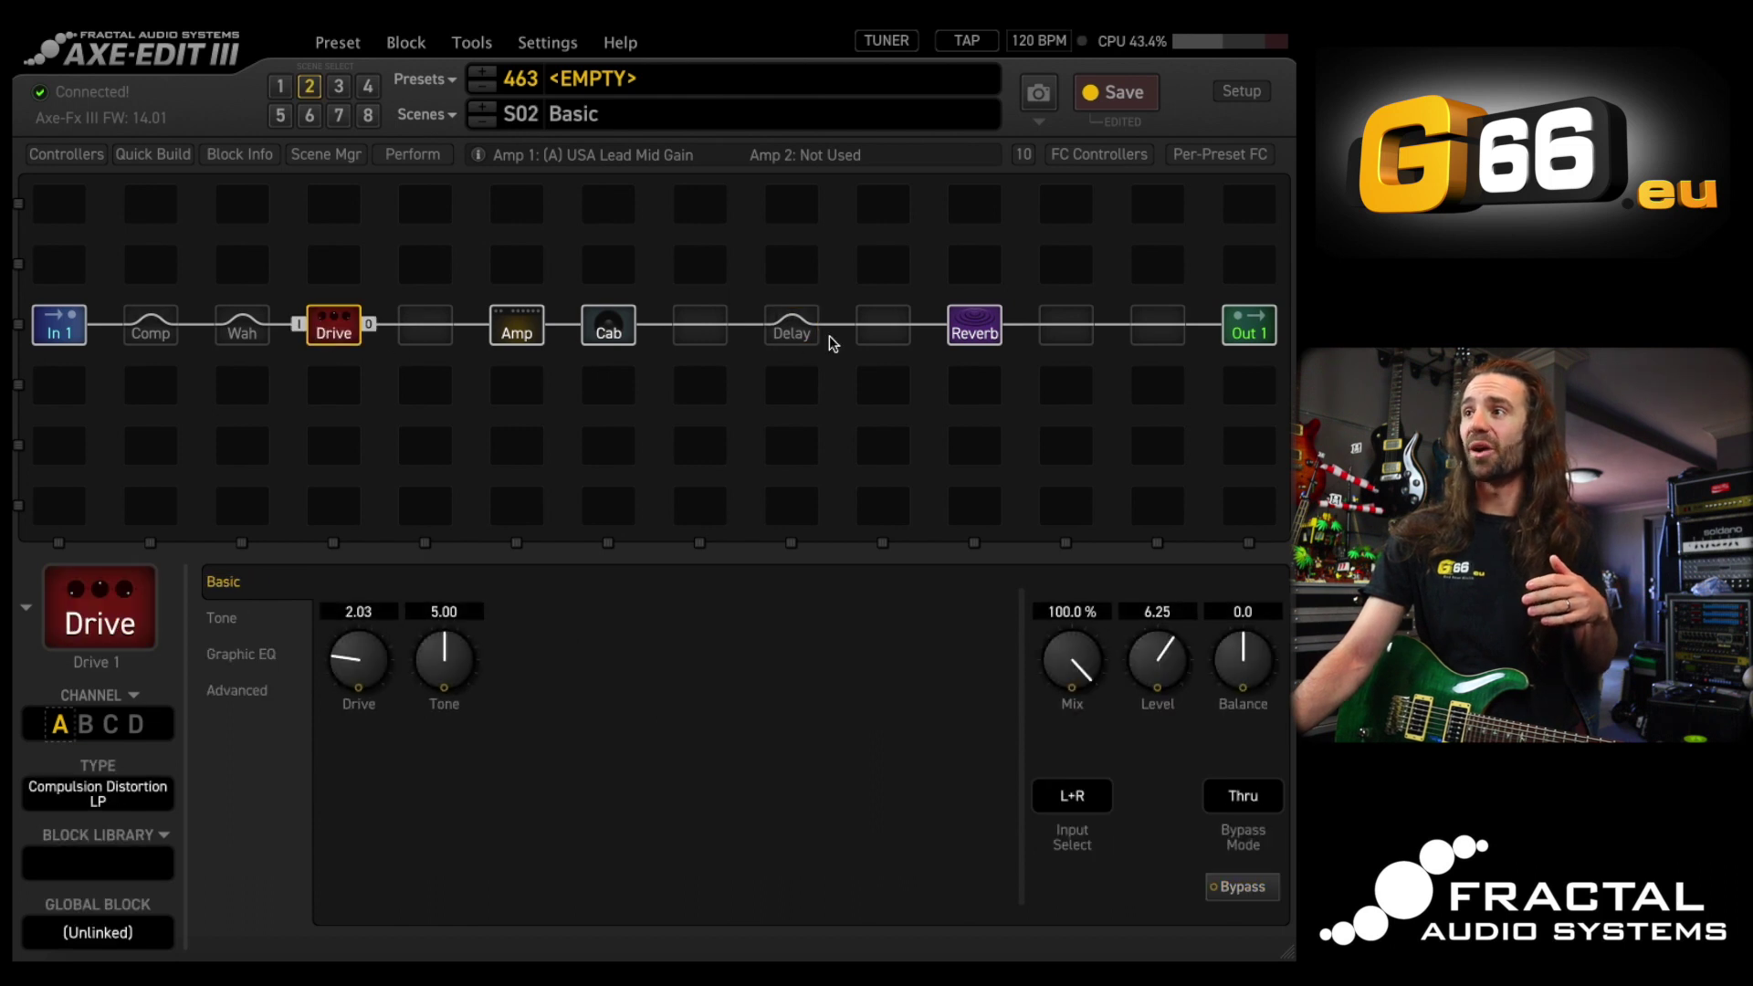
pyautogui.click(790, 326)
pyautogui.click(790, 326)
pyautogui.click(1143, 95)
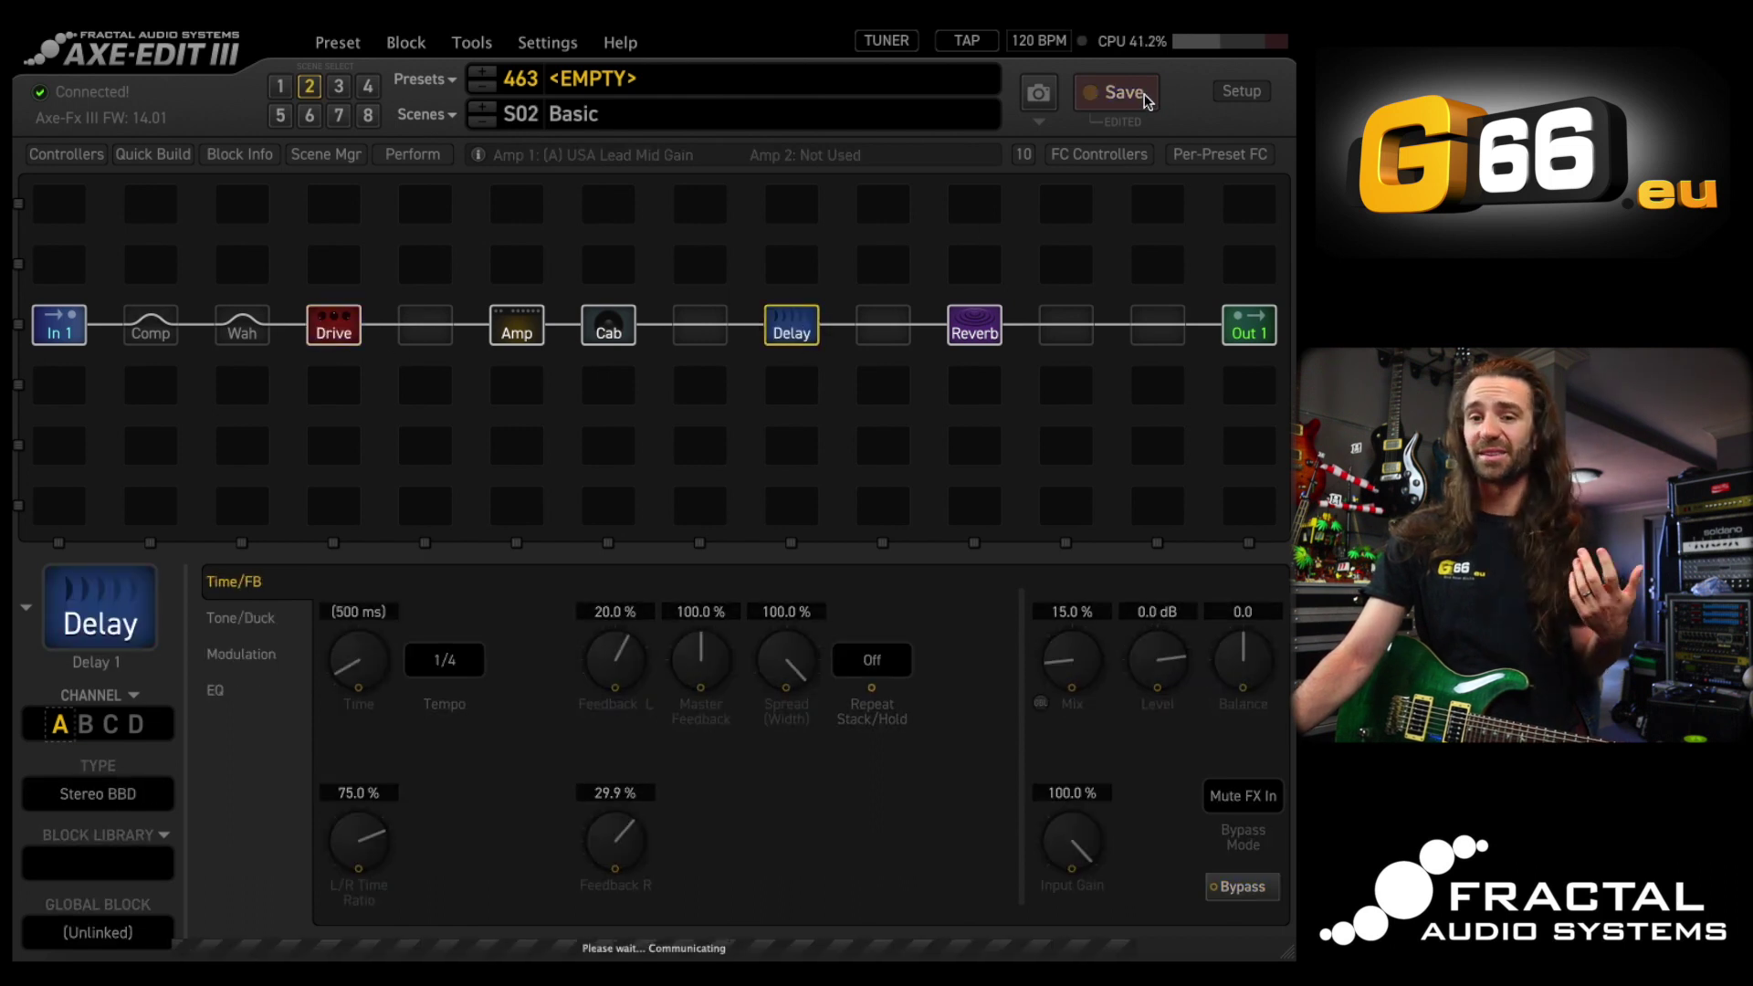
# Rename scene 2 as "Lead", check its Drive and Delay blocks, and save the preset
pyautogui.doubleClick(759, 117)
pyautogui.write('Lead')
pyautogui.press('Return')
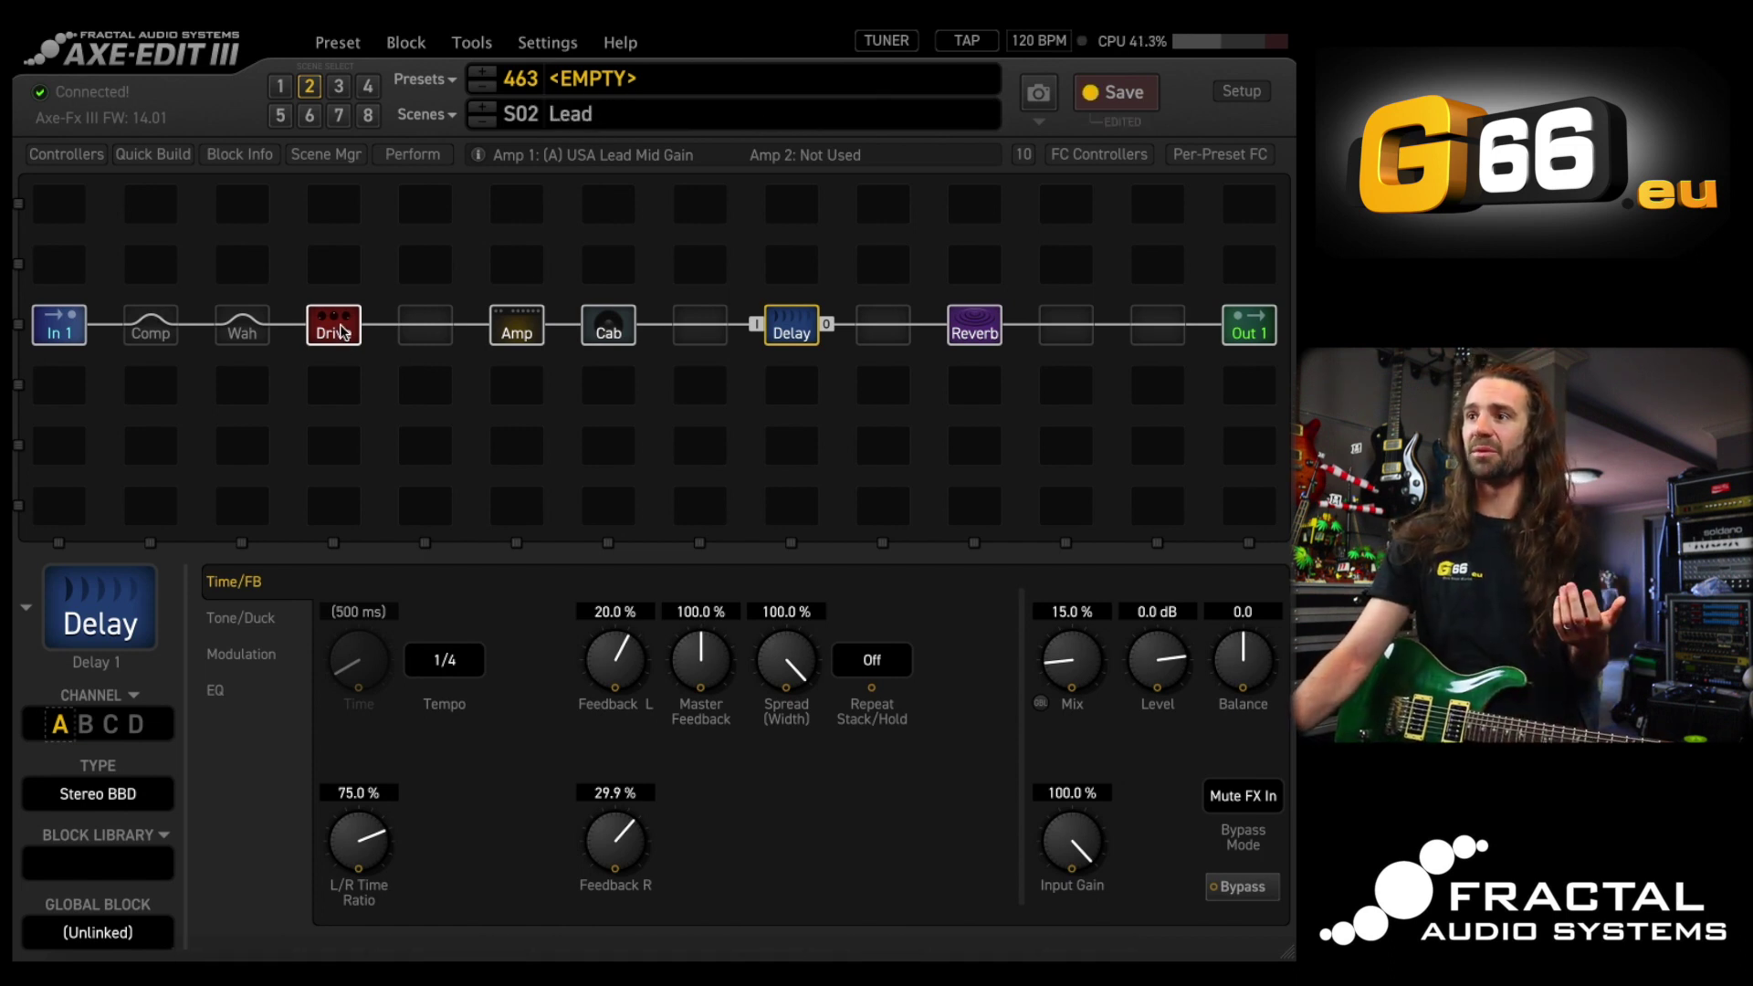
pyautogui.click(342, 332)
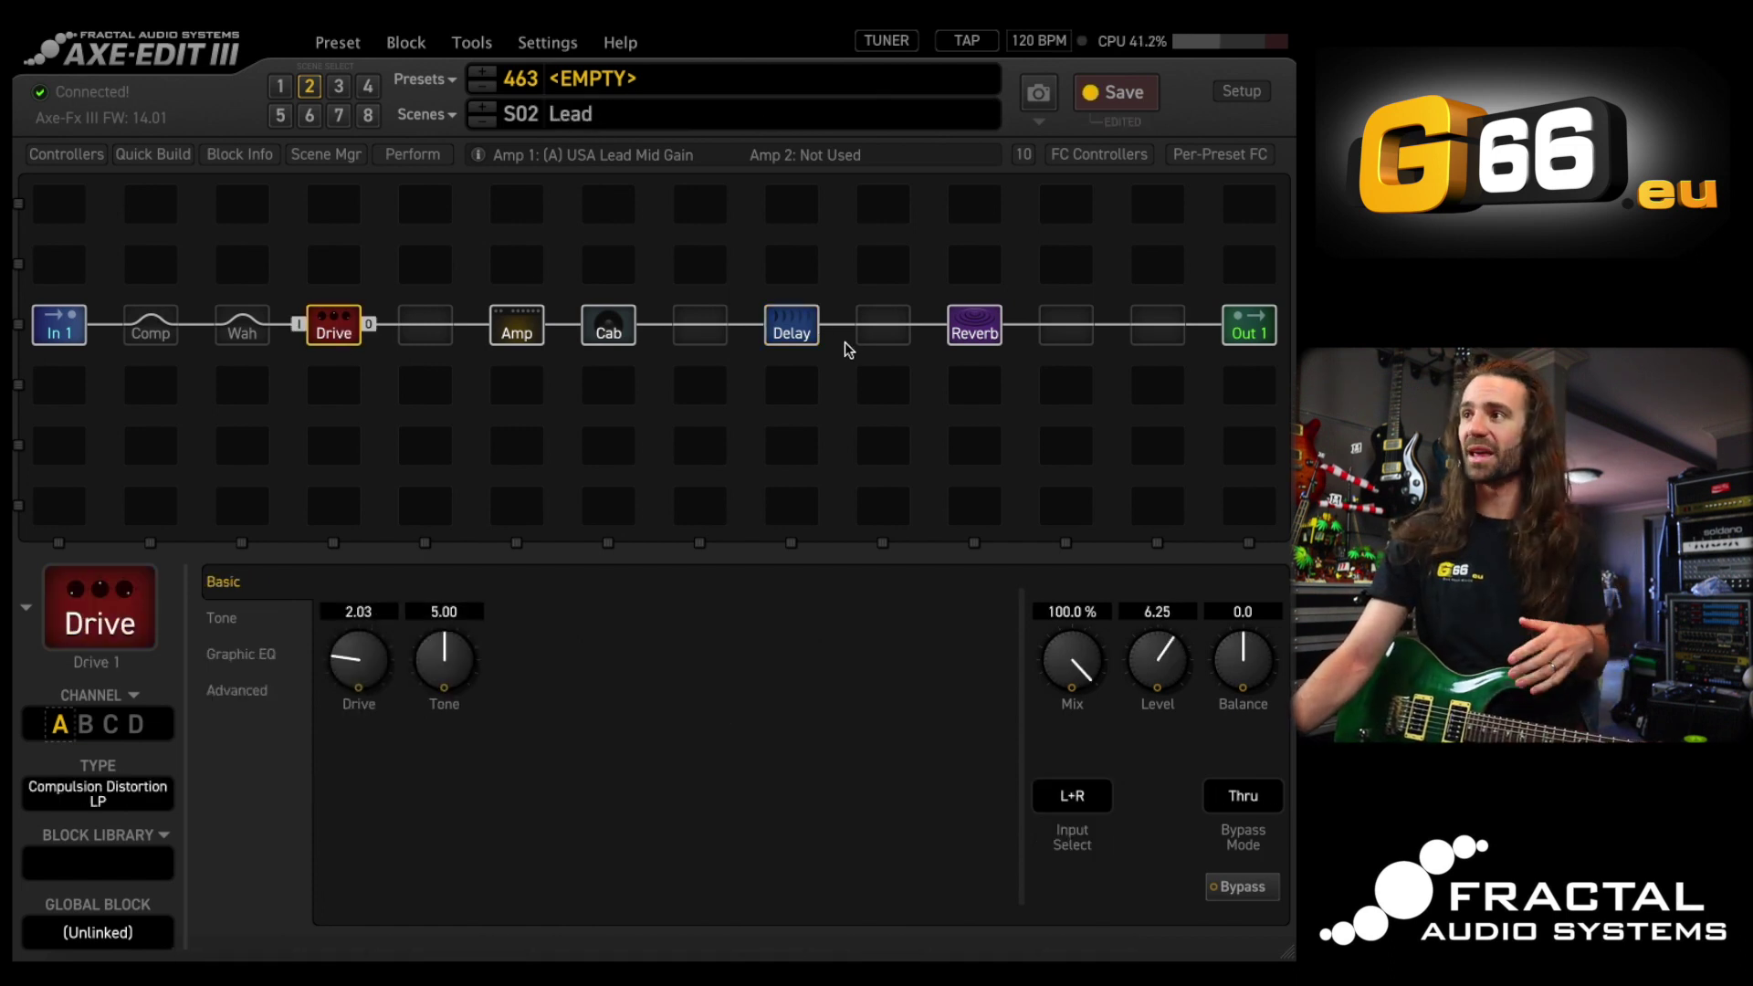
pyautogui.click(807, 335)
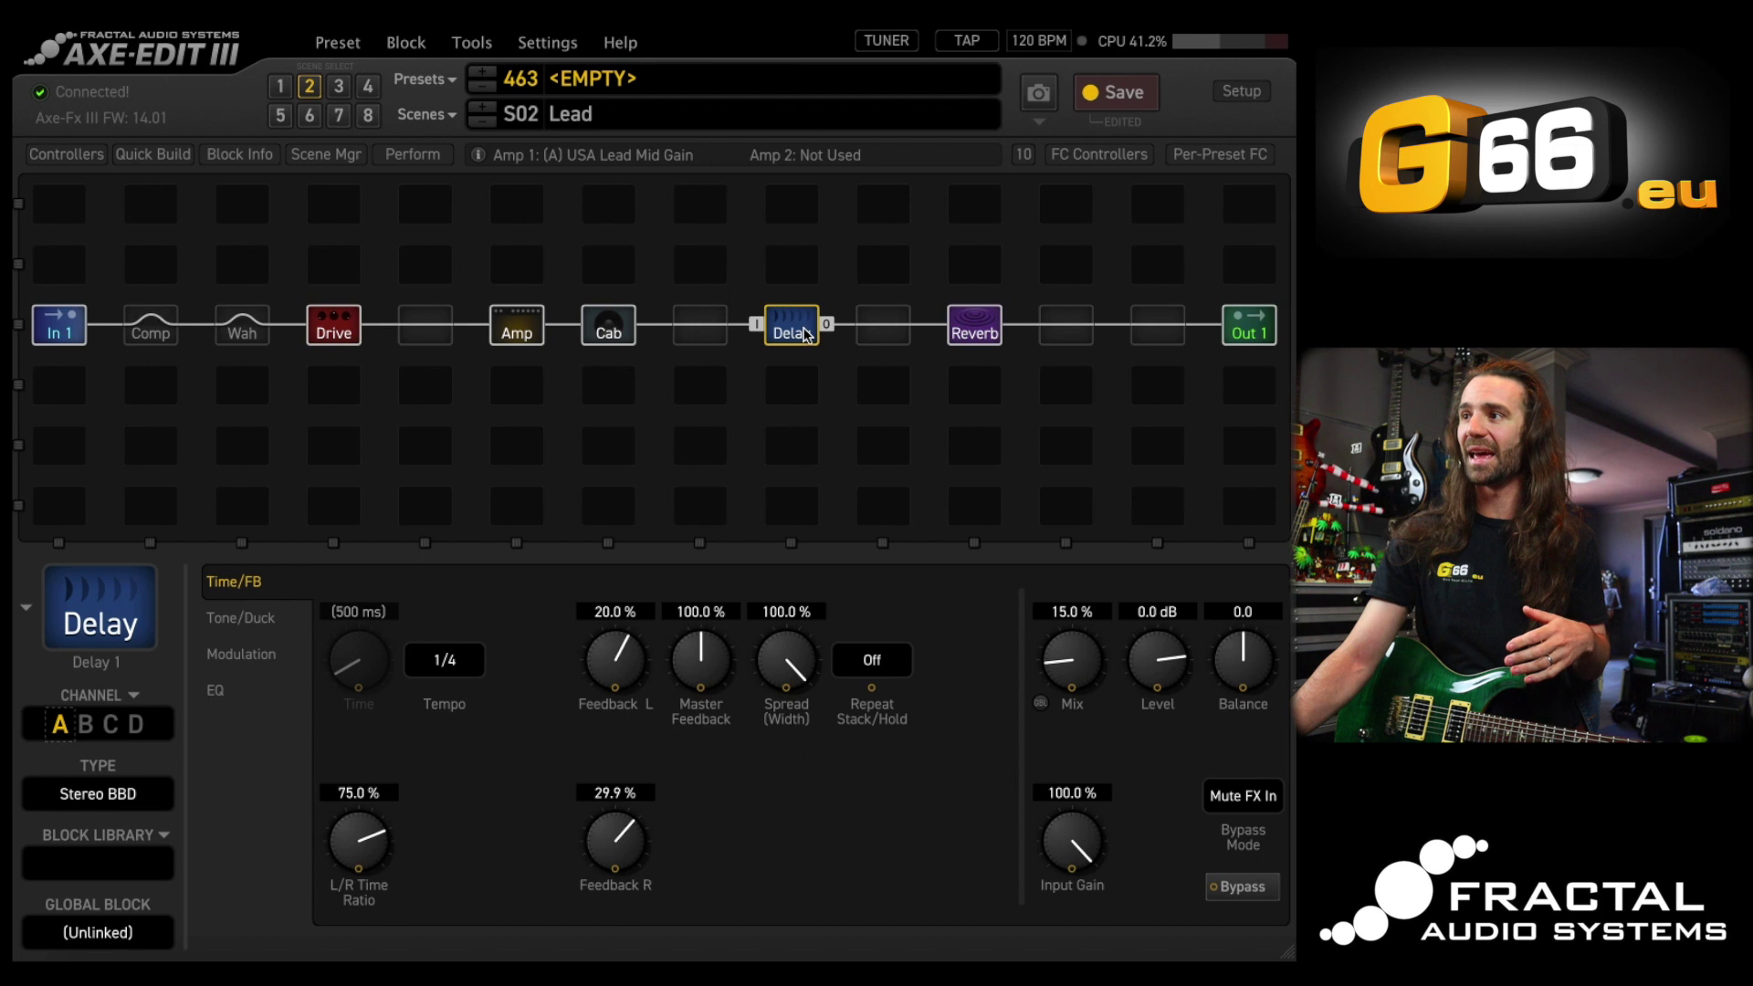
pyautogui.click(1135, 96)
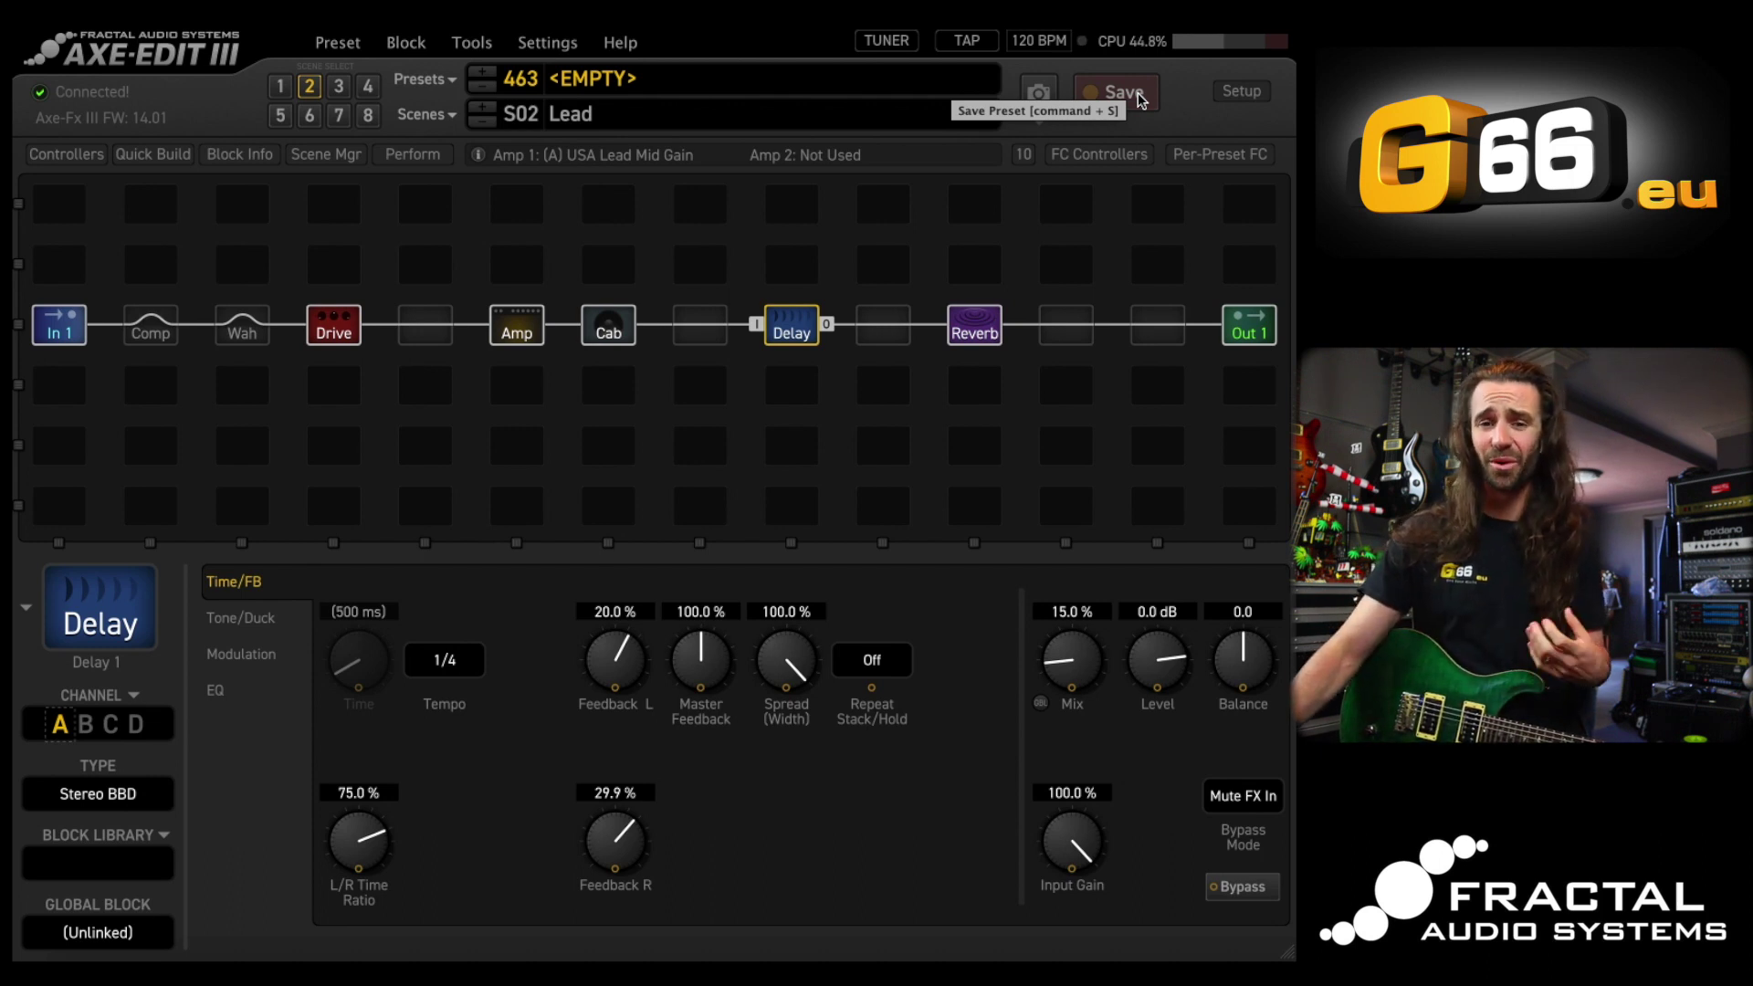
# Open the scene manager and set scene 4's Amp 1 channel to A
pyautogui.click(353, 156)
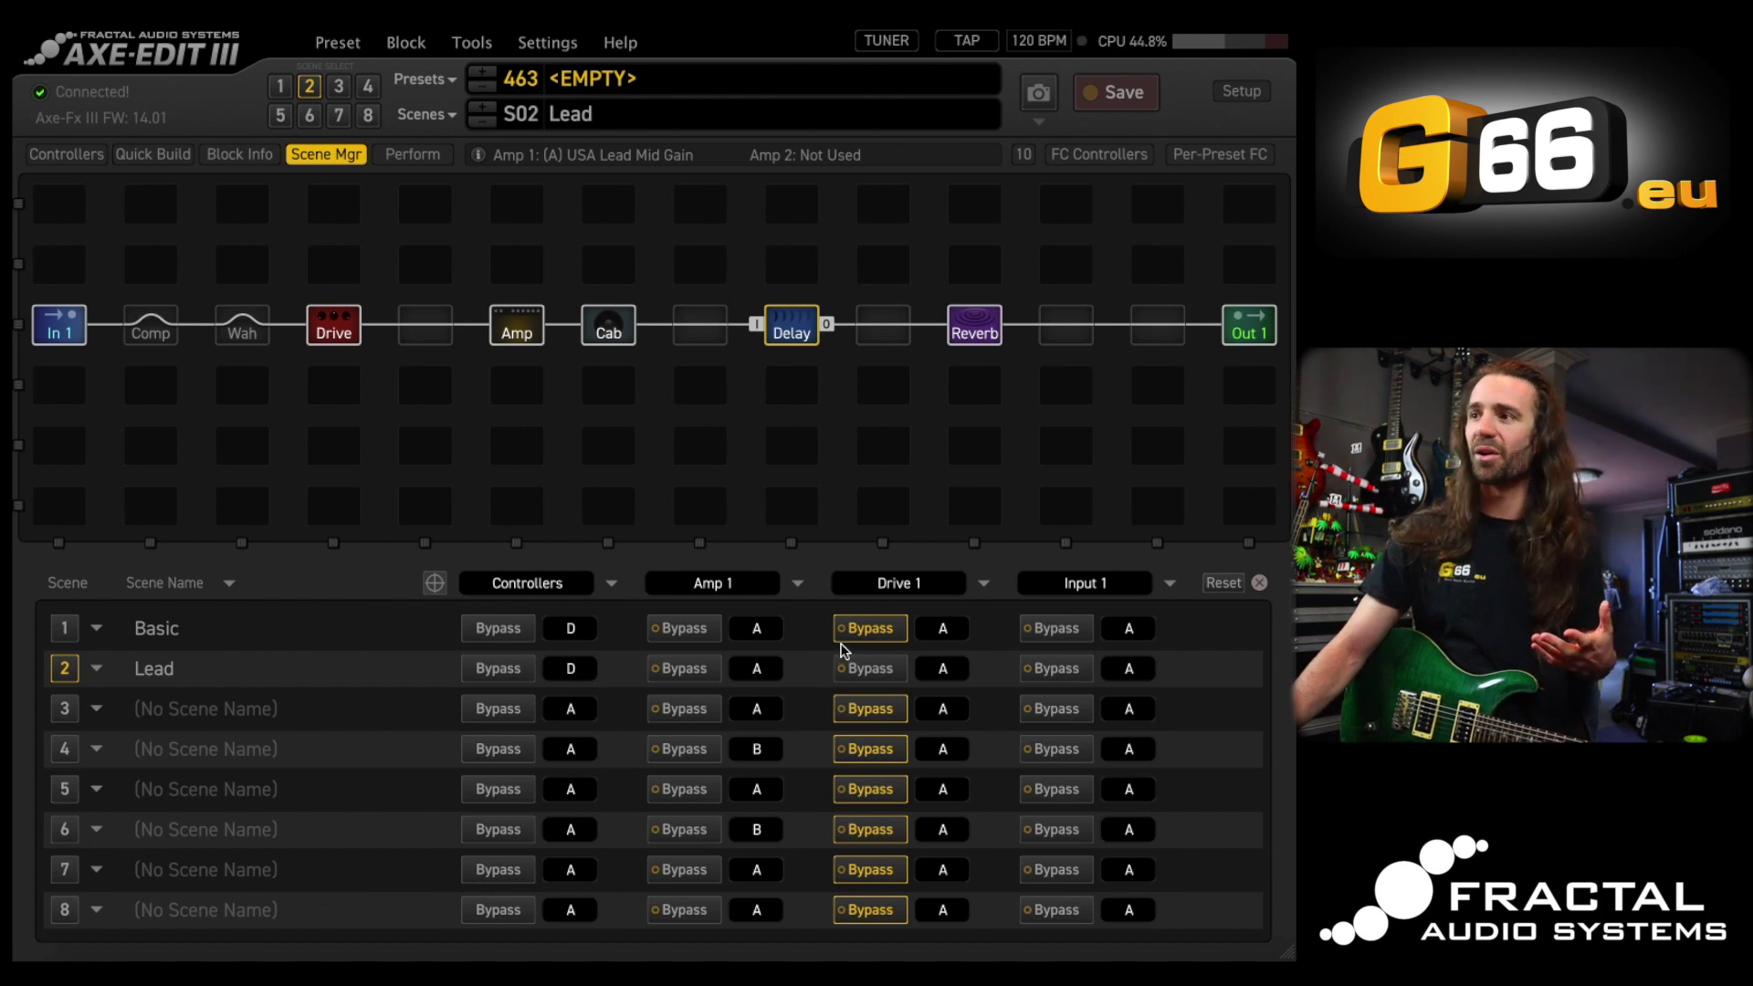
pyautogui.click(756, 771)
pyautogui.click(755, 774)
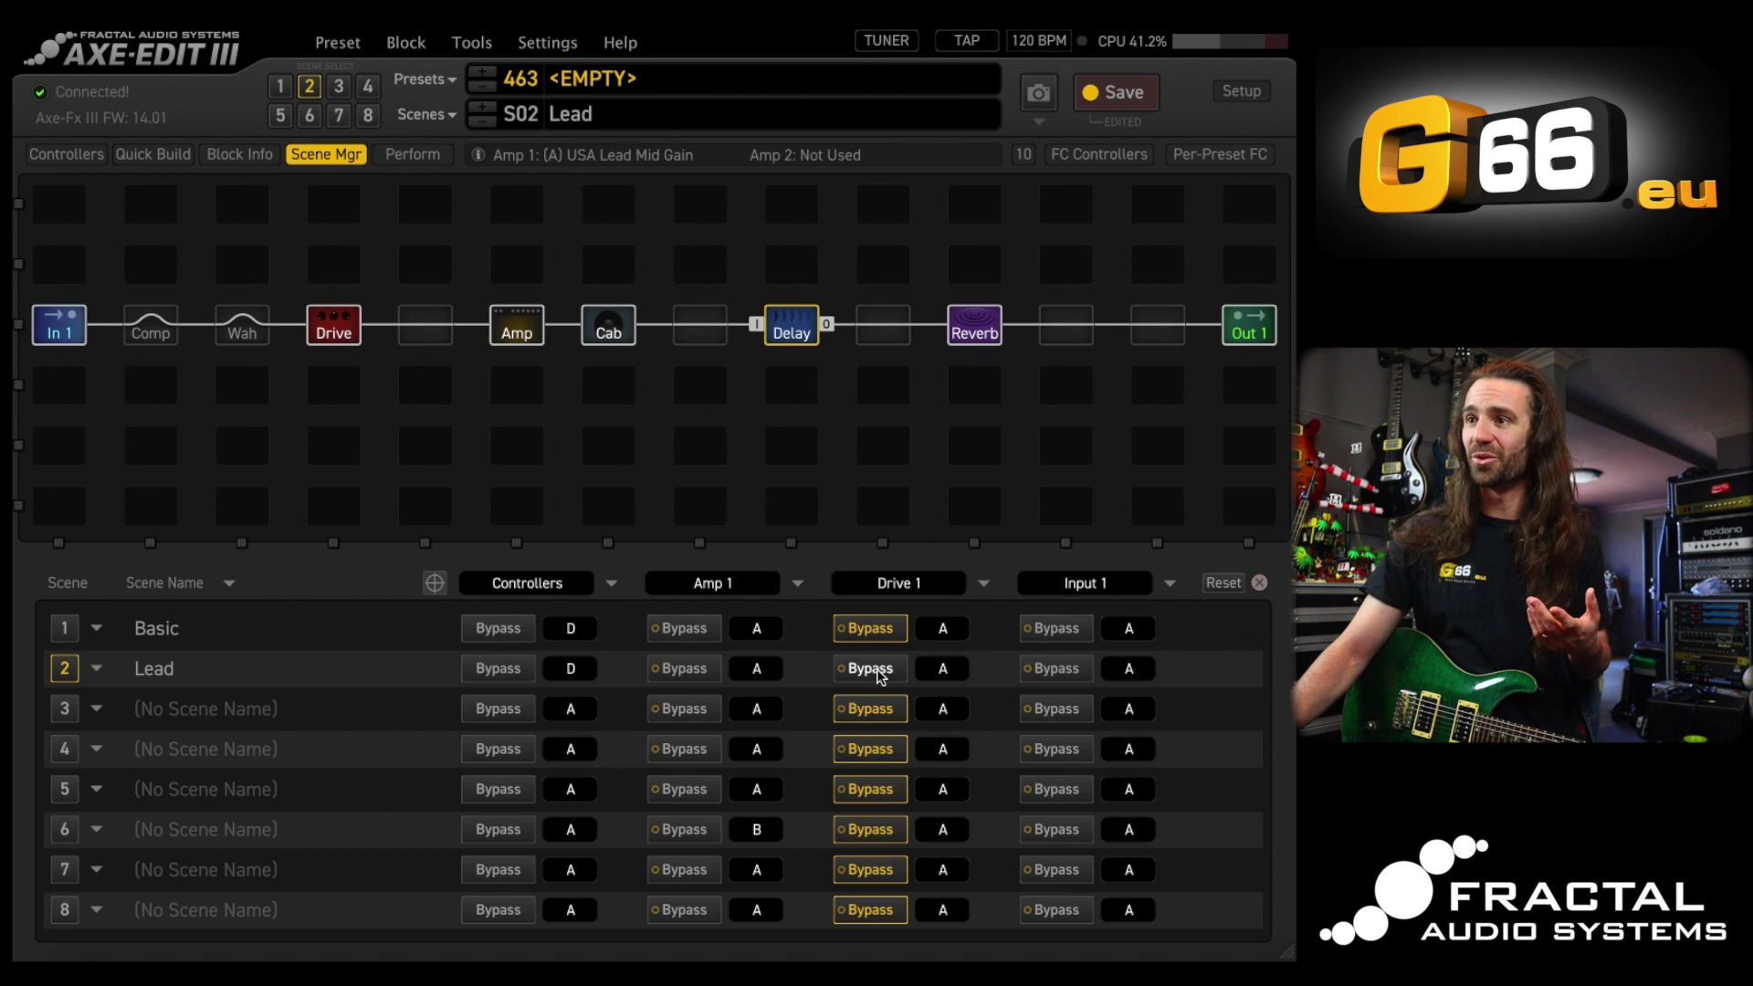
# Show Delay 1 instead of Input 1 in the scene manager, and for scene 3 take it out of bypass on channel B
pyautogui.click(1123, 589)
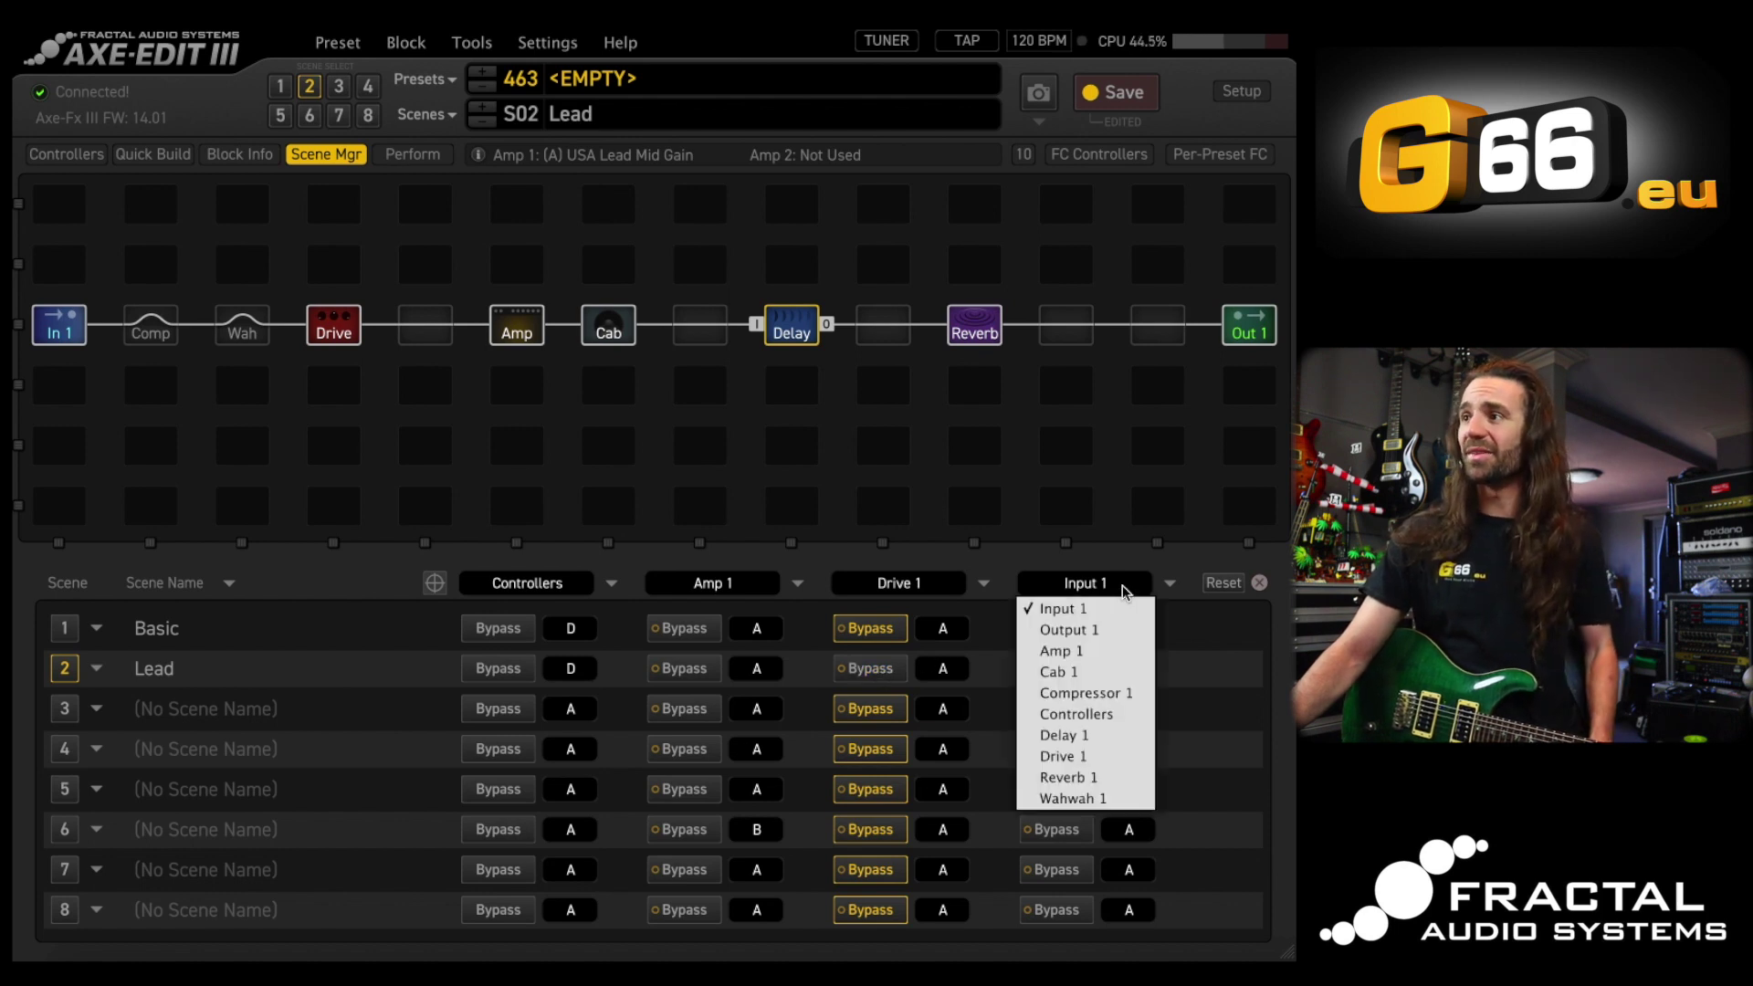
pyautogui.click(1073, 735)
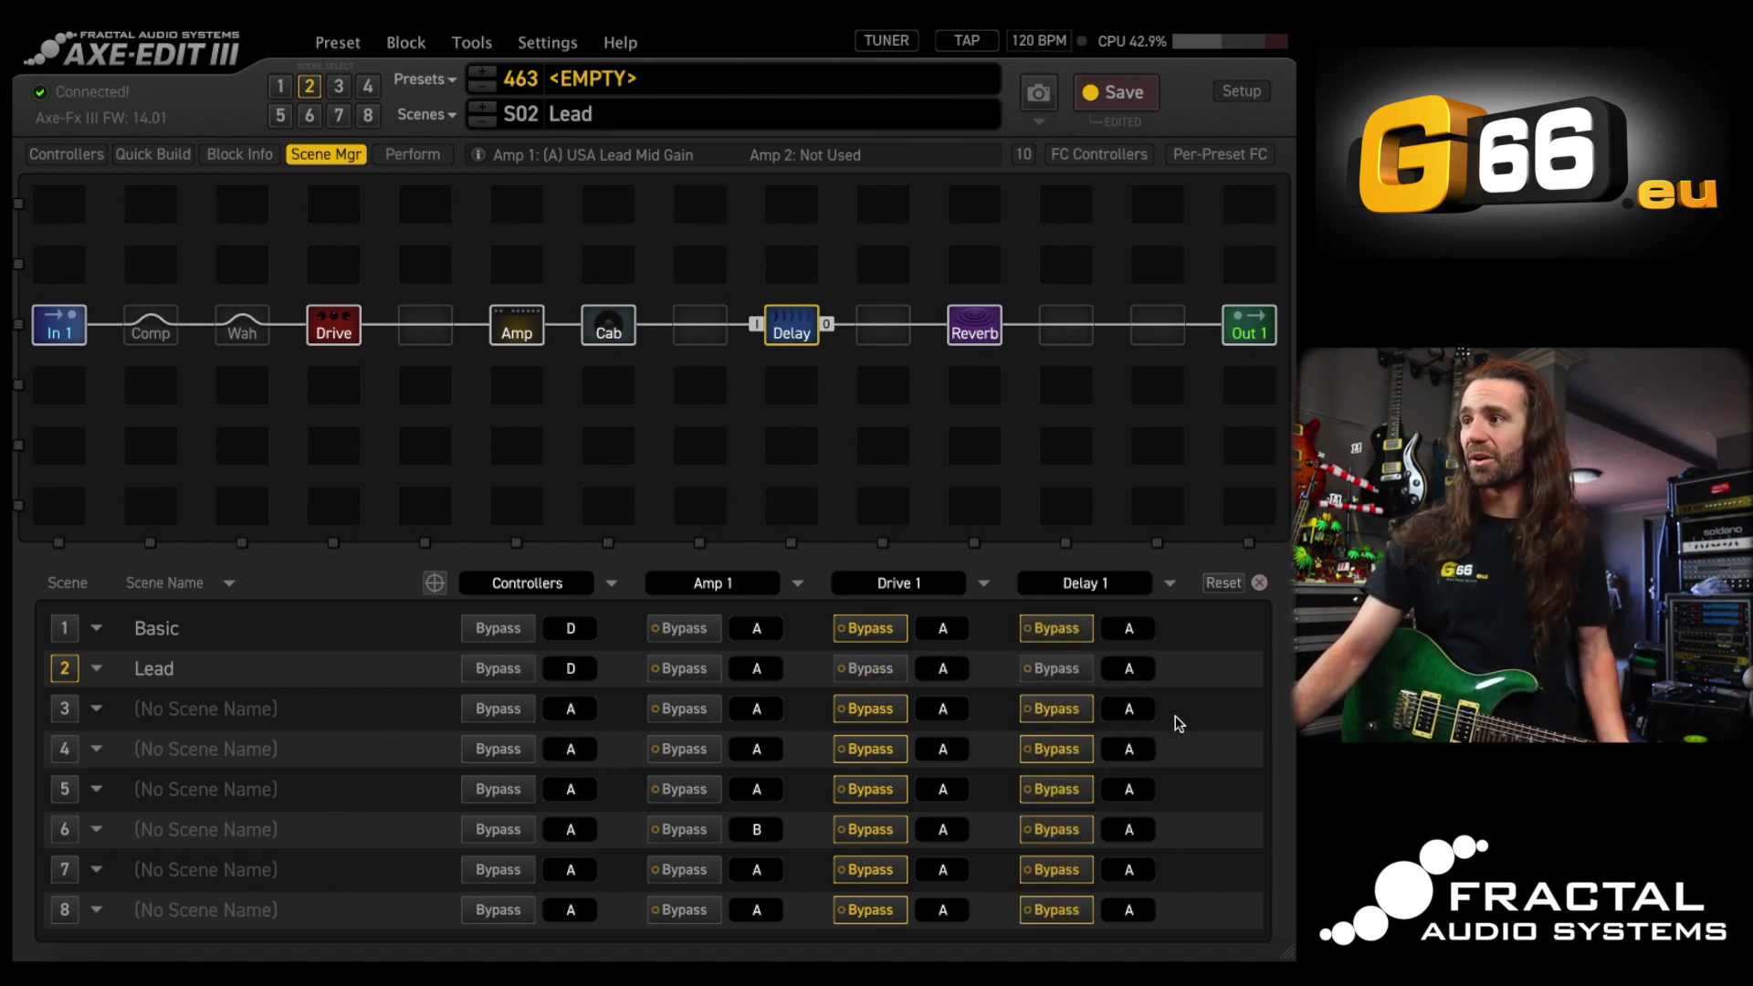
pyautogui.click(1055, 712)
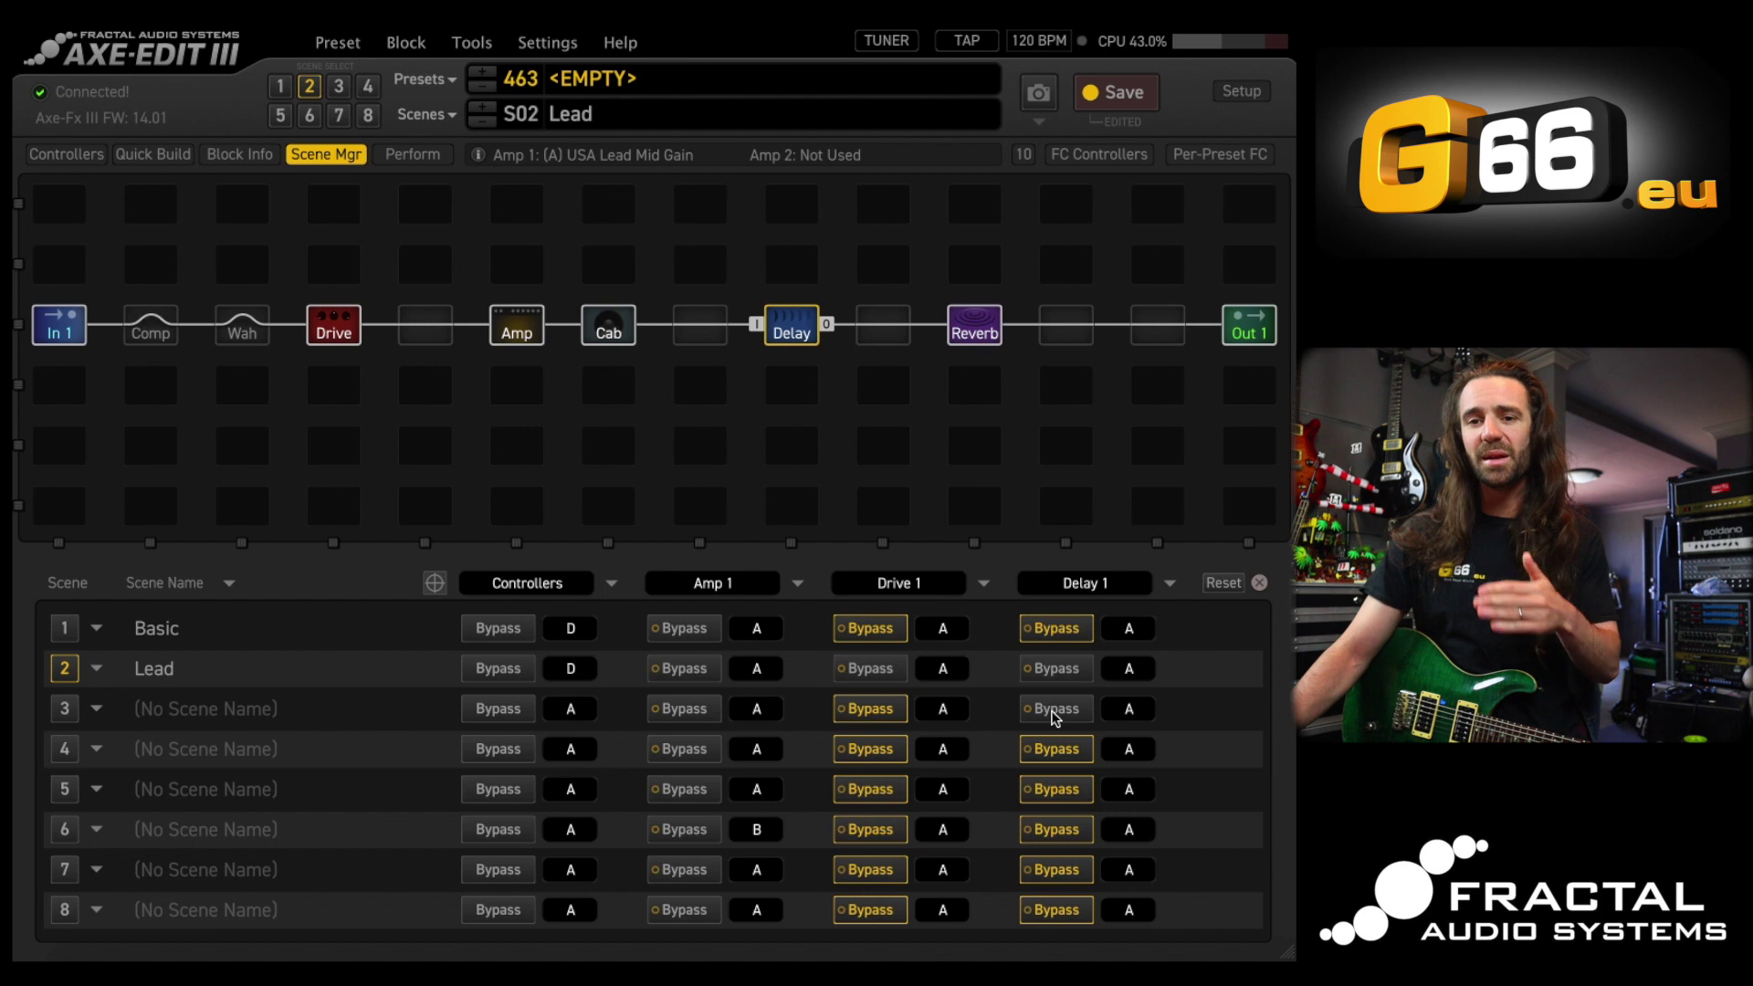
pyautogui.click(1127, 714)
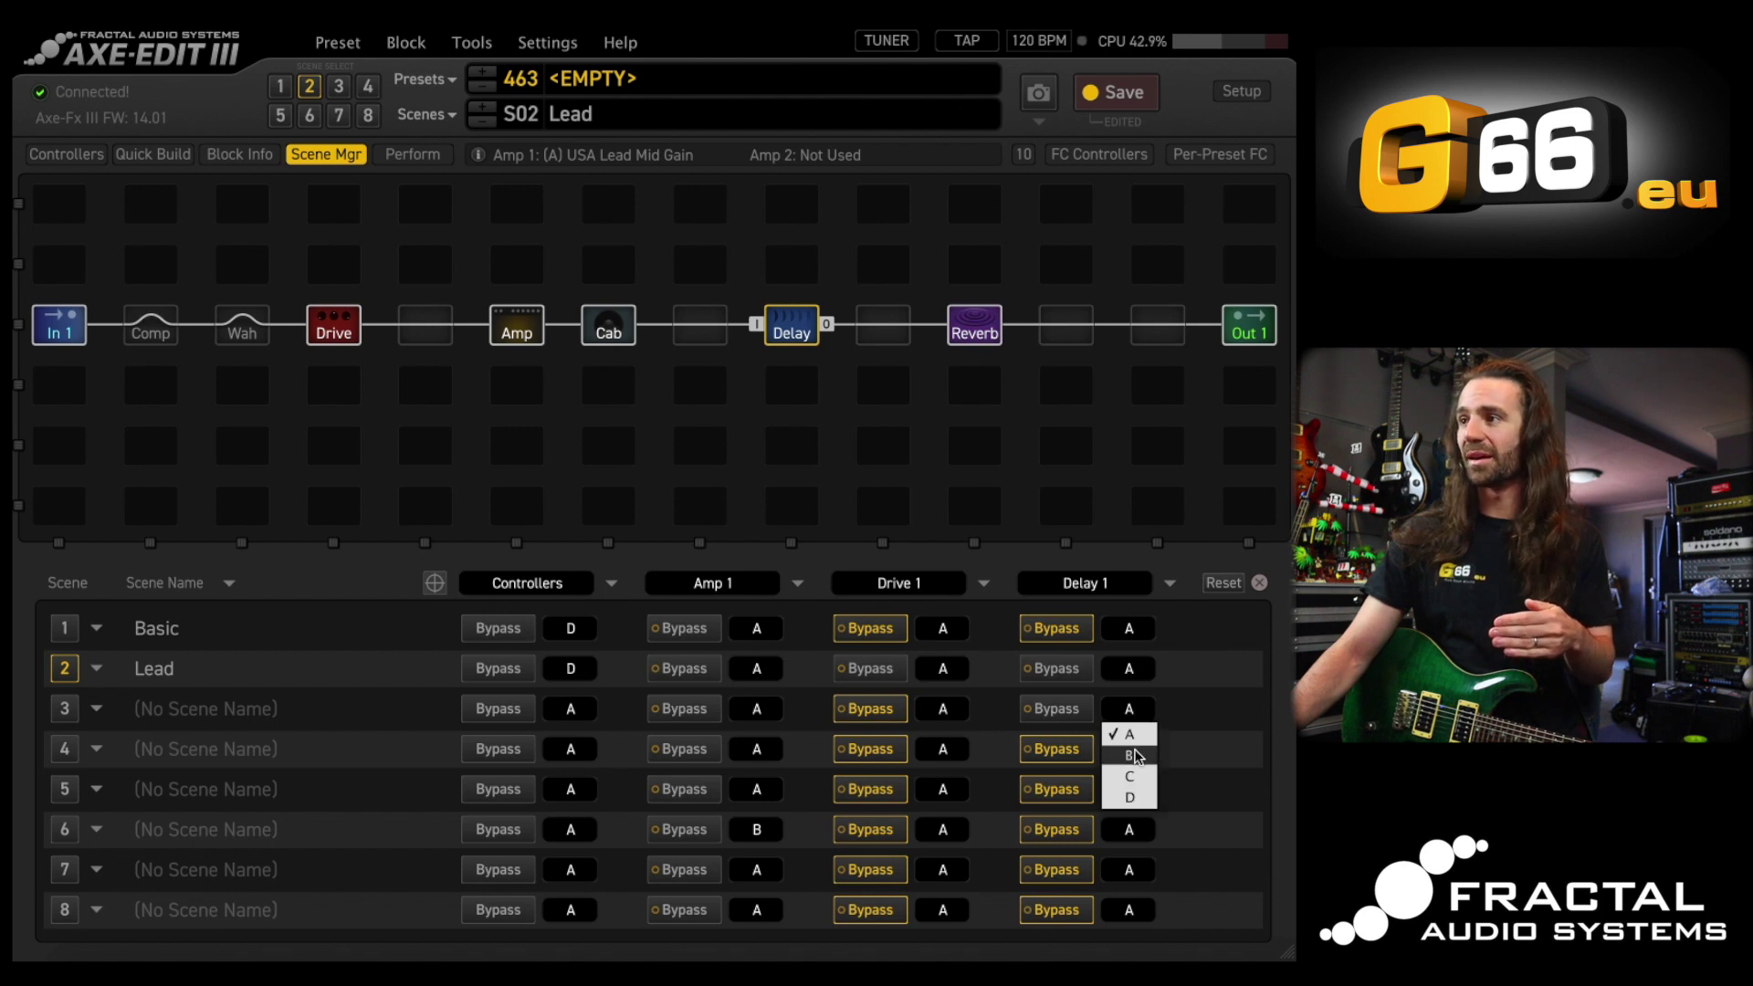
pyautogui.click(1135, 750)
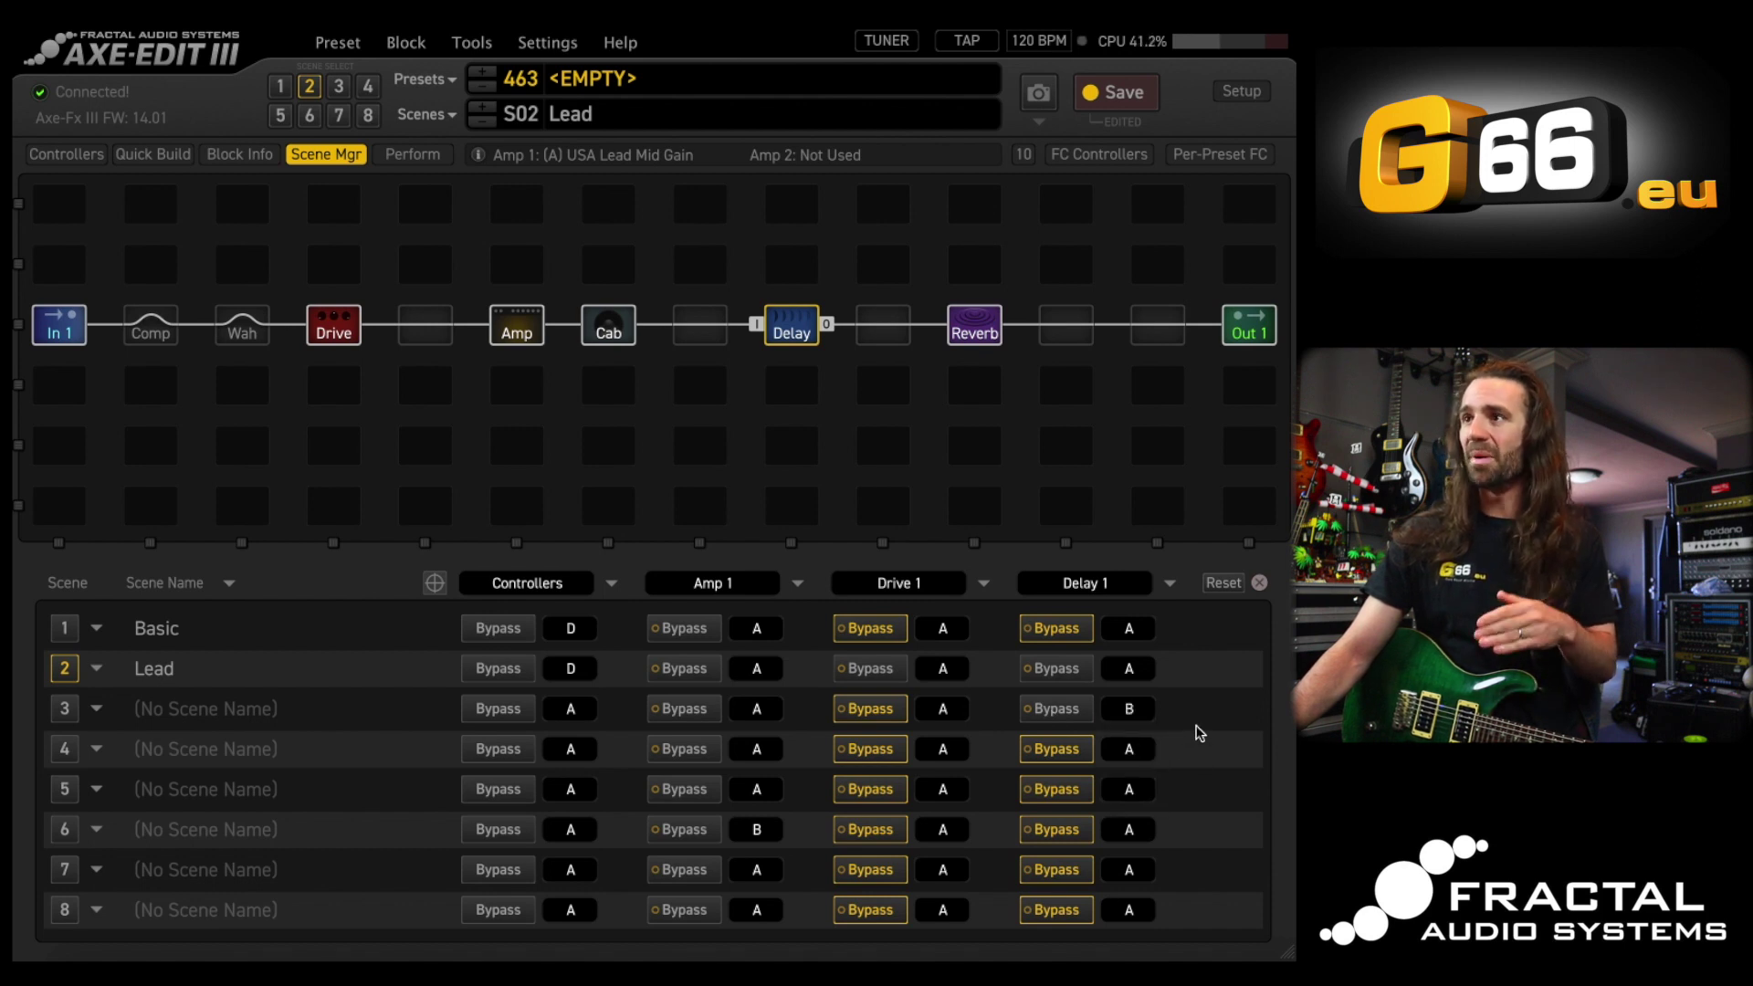
# In scene 3, set Delay channel B to the Vintage Digital type with a 1/8 Dot tempo and 50% mix
pyautogui.click(337, 87)
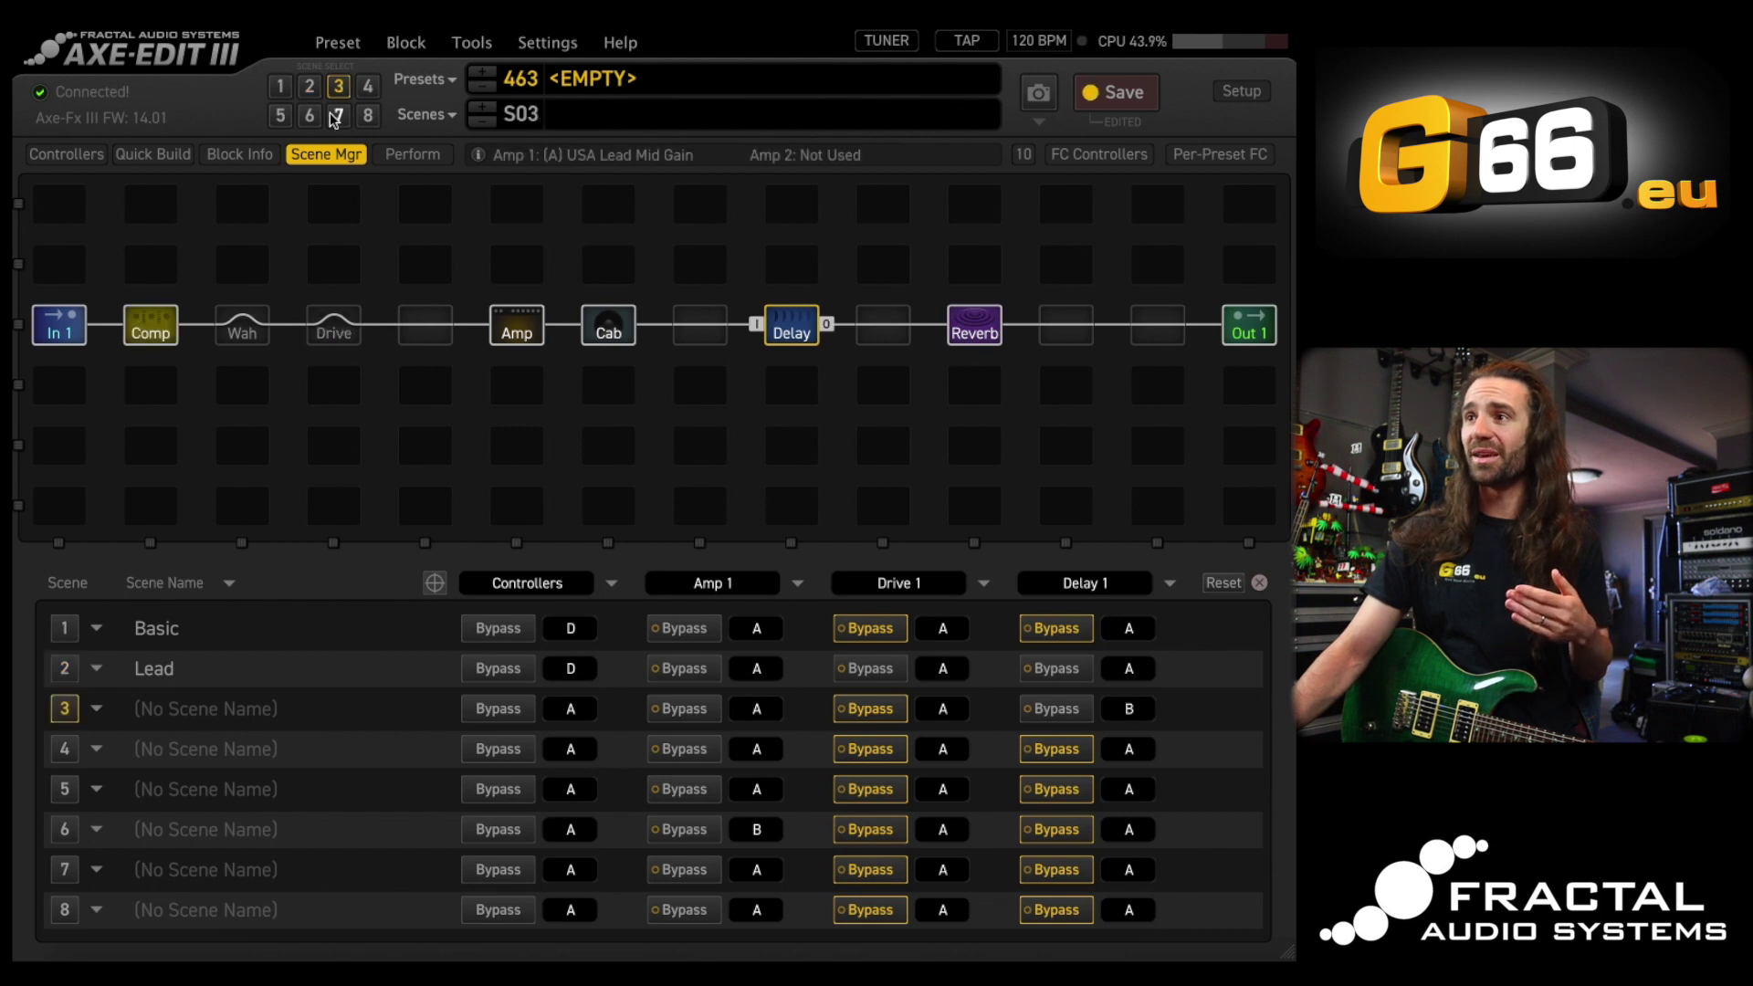
pyautogui.click(304, 157)
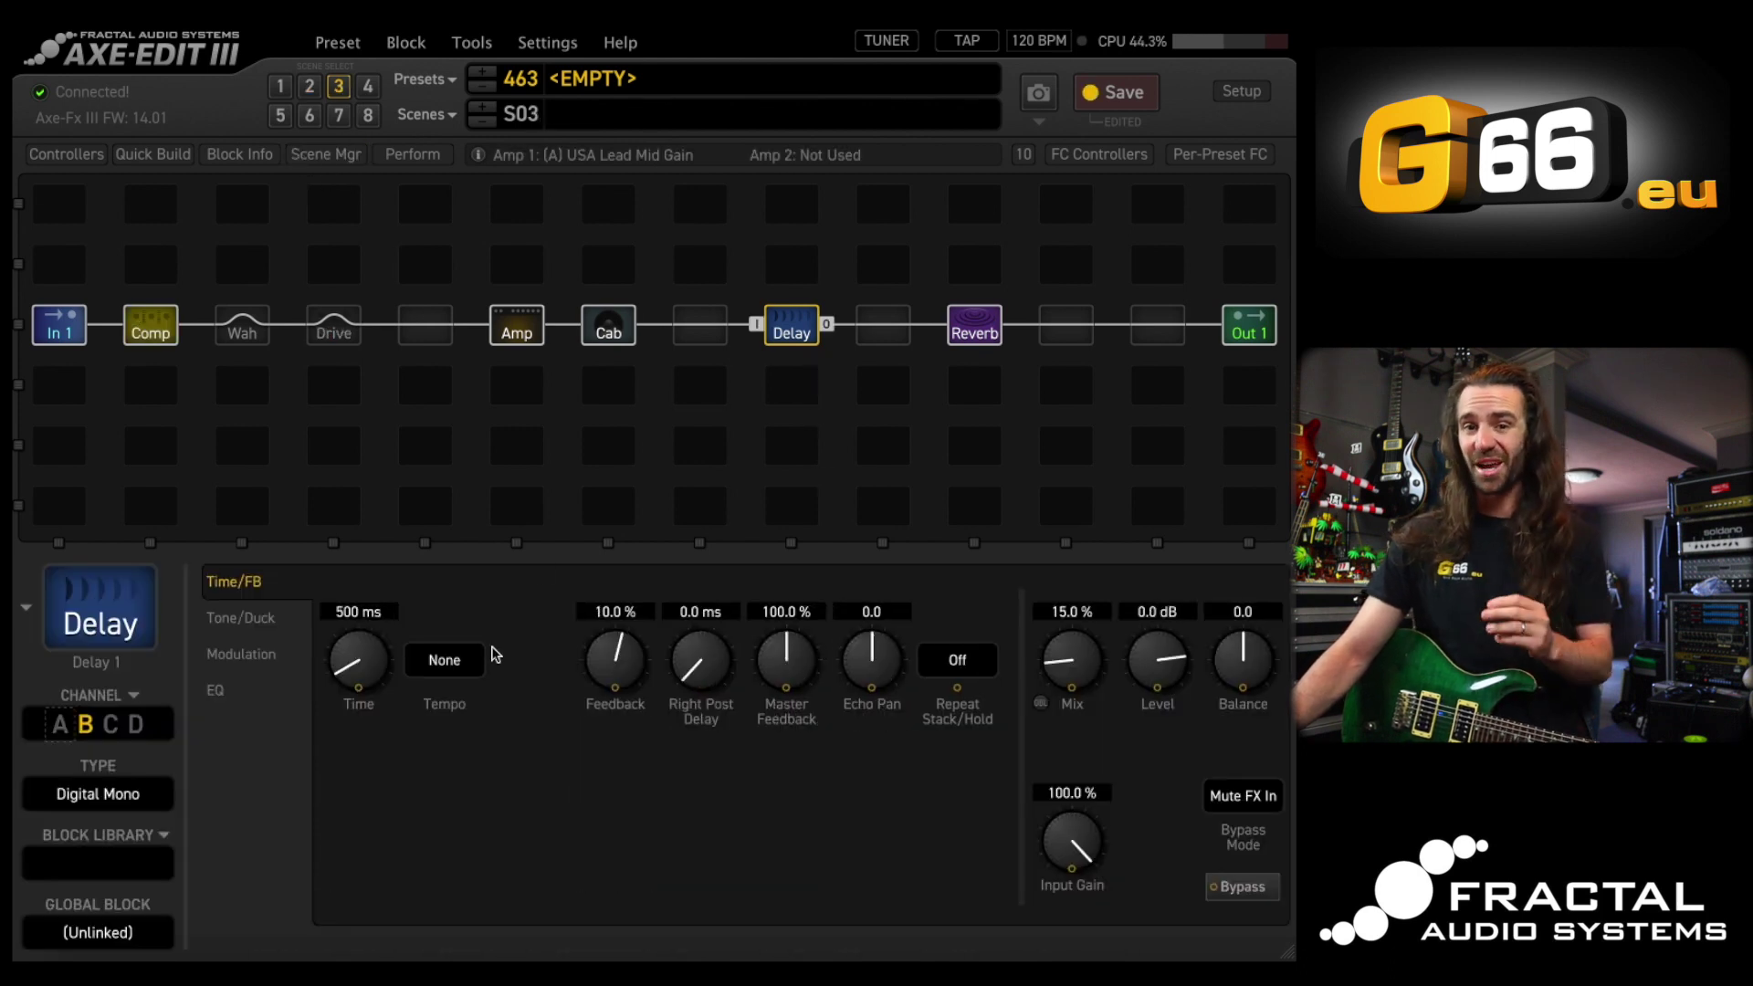
pyautogui.click(135, 800)
pyautogui.click(101, 765)
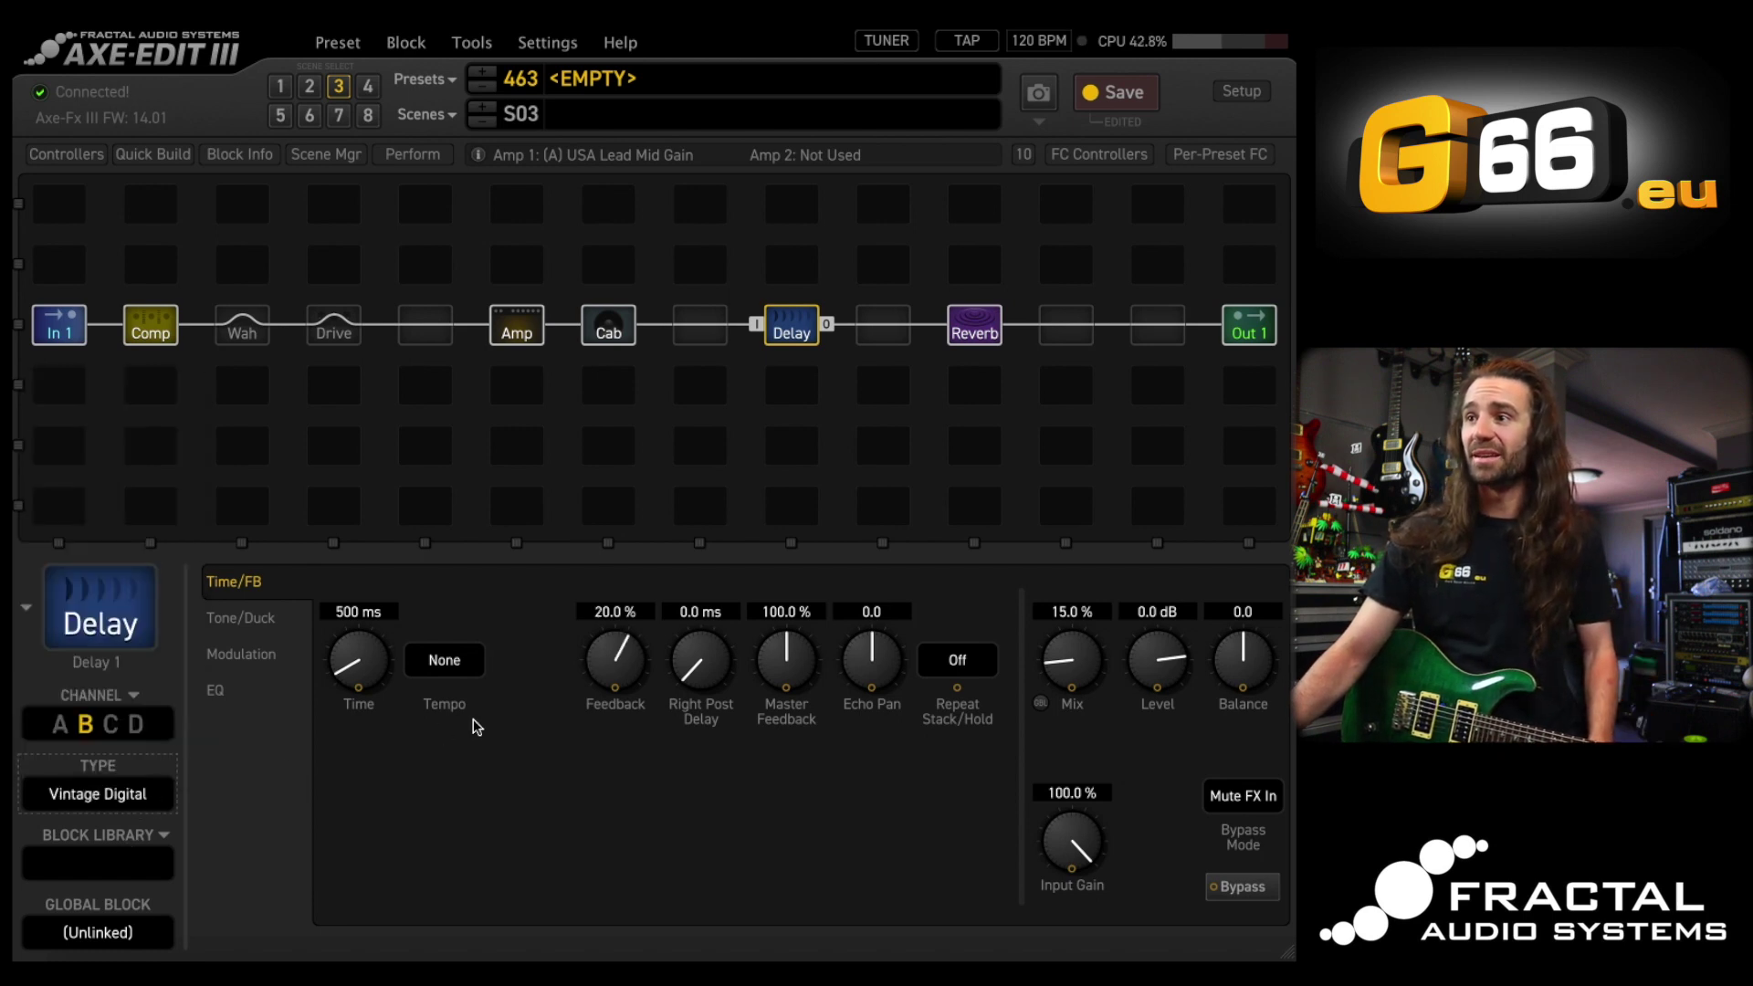
pyautogui.click(457, 665)
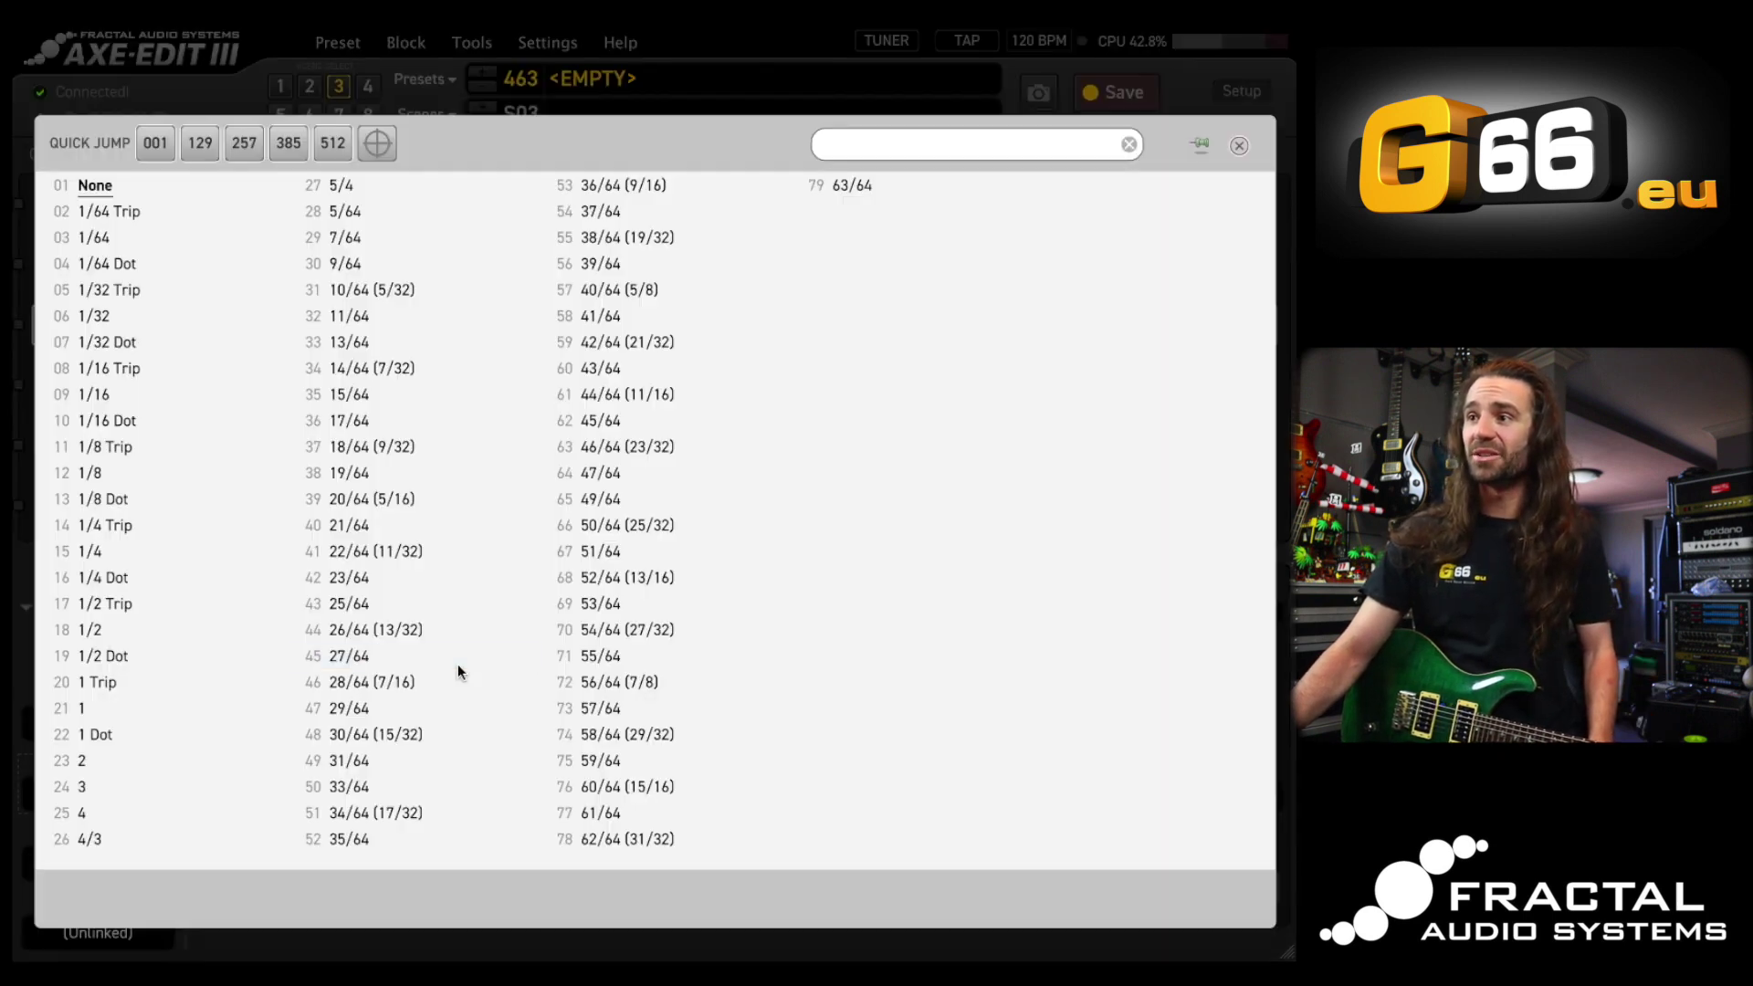
pyautogui.click(133, 498)
pyautogui.click(1083, 612)
pyautogui.write('50')
pyautogui.press('Return')
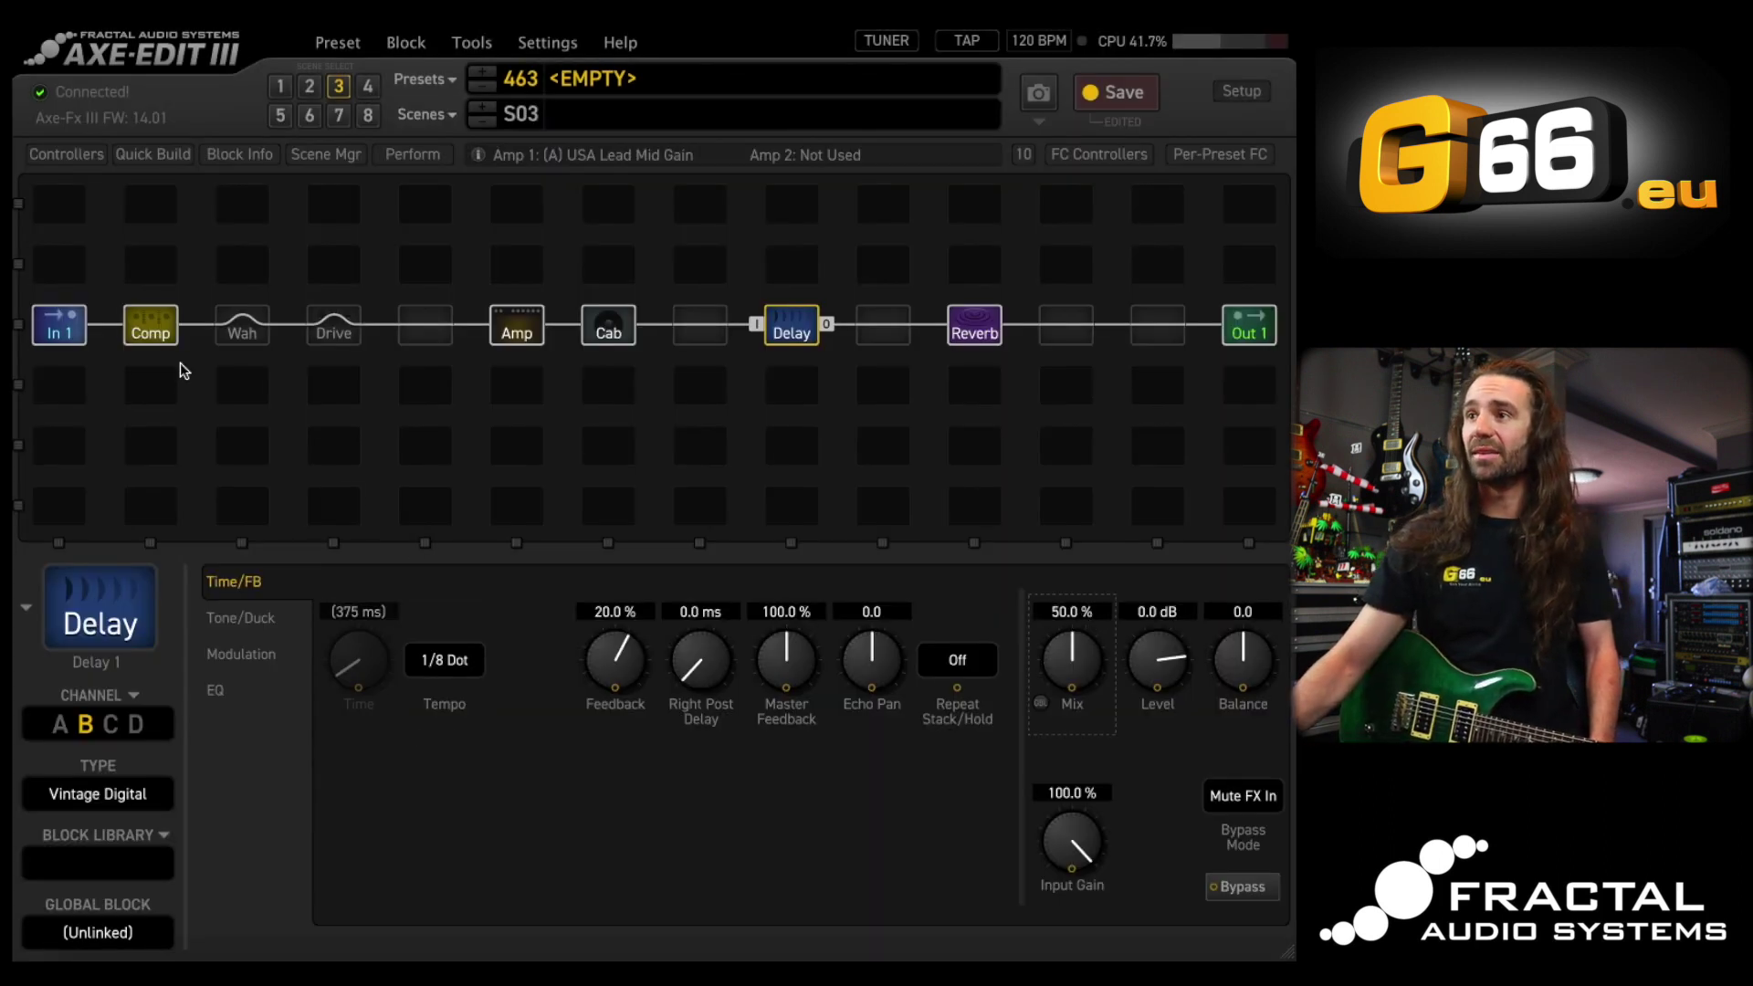
# Check scene 3's Comp, Amp and Cab blocks and review the scene manager
pyautogui.click(165, 335)
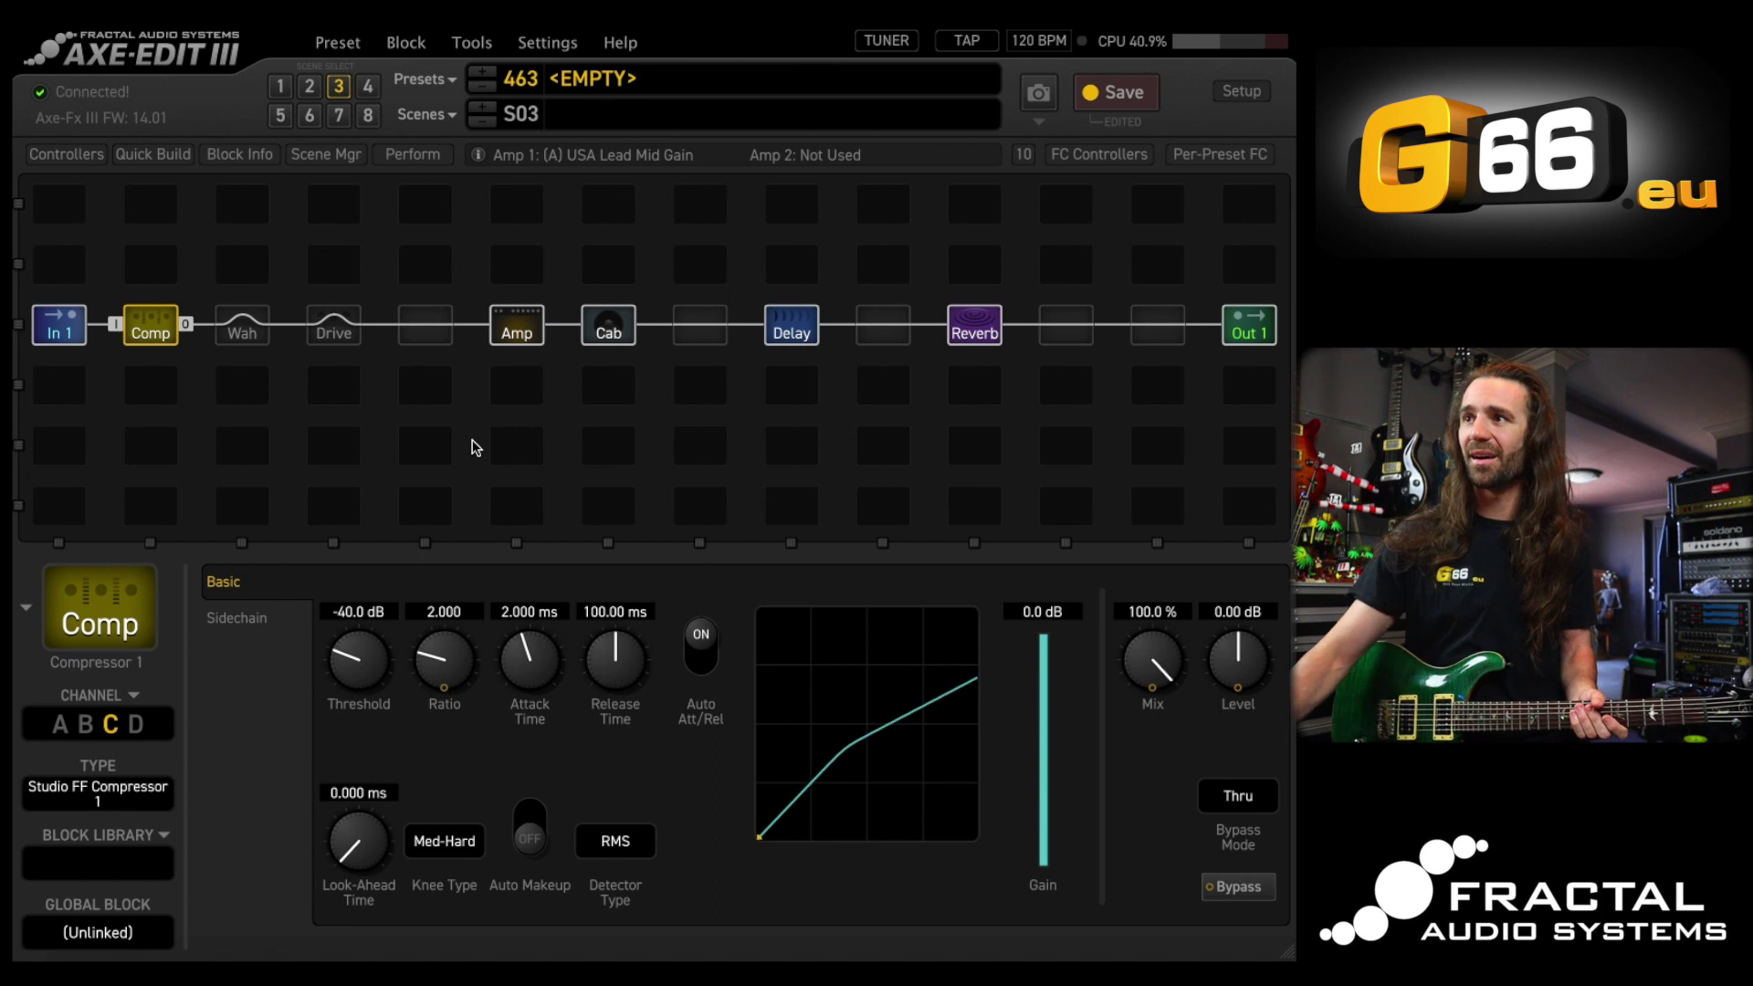
pyautogui.click(519, 336)
pyautogui.click(605, 339)
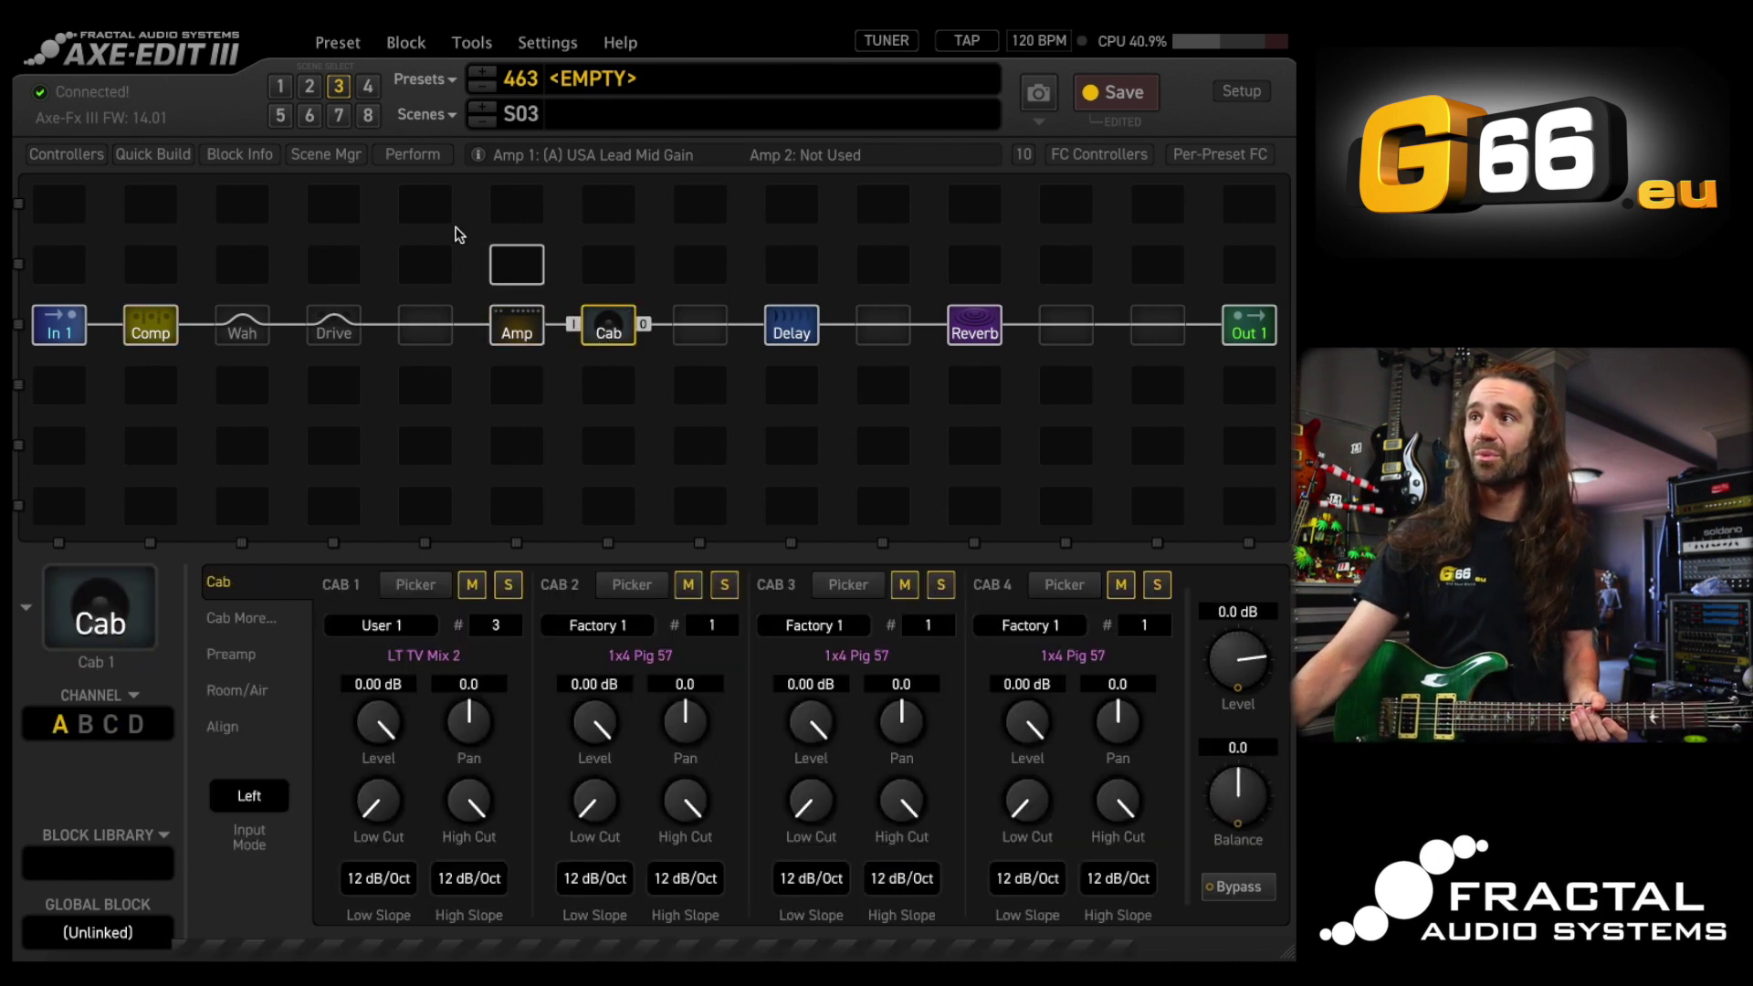
pyautogui.click(330, 155)
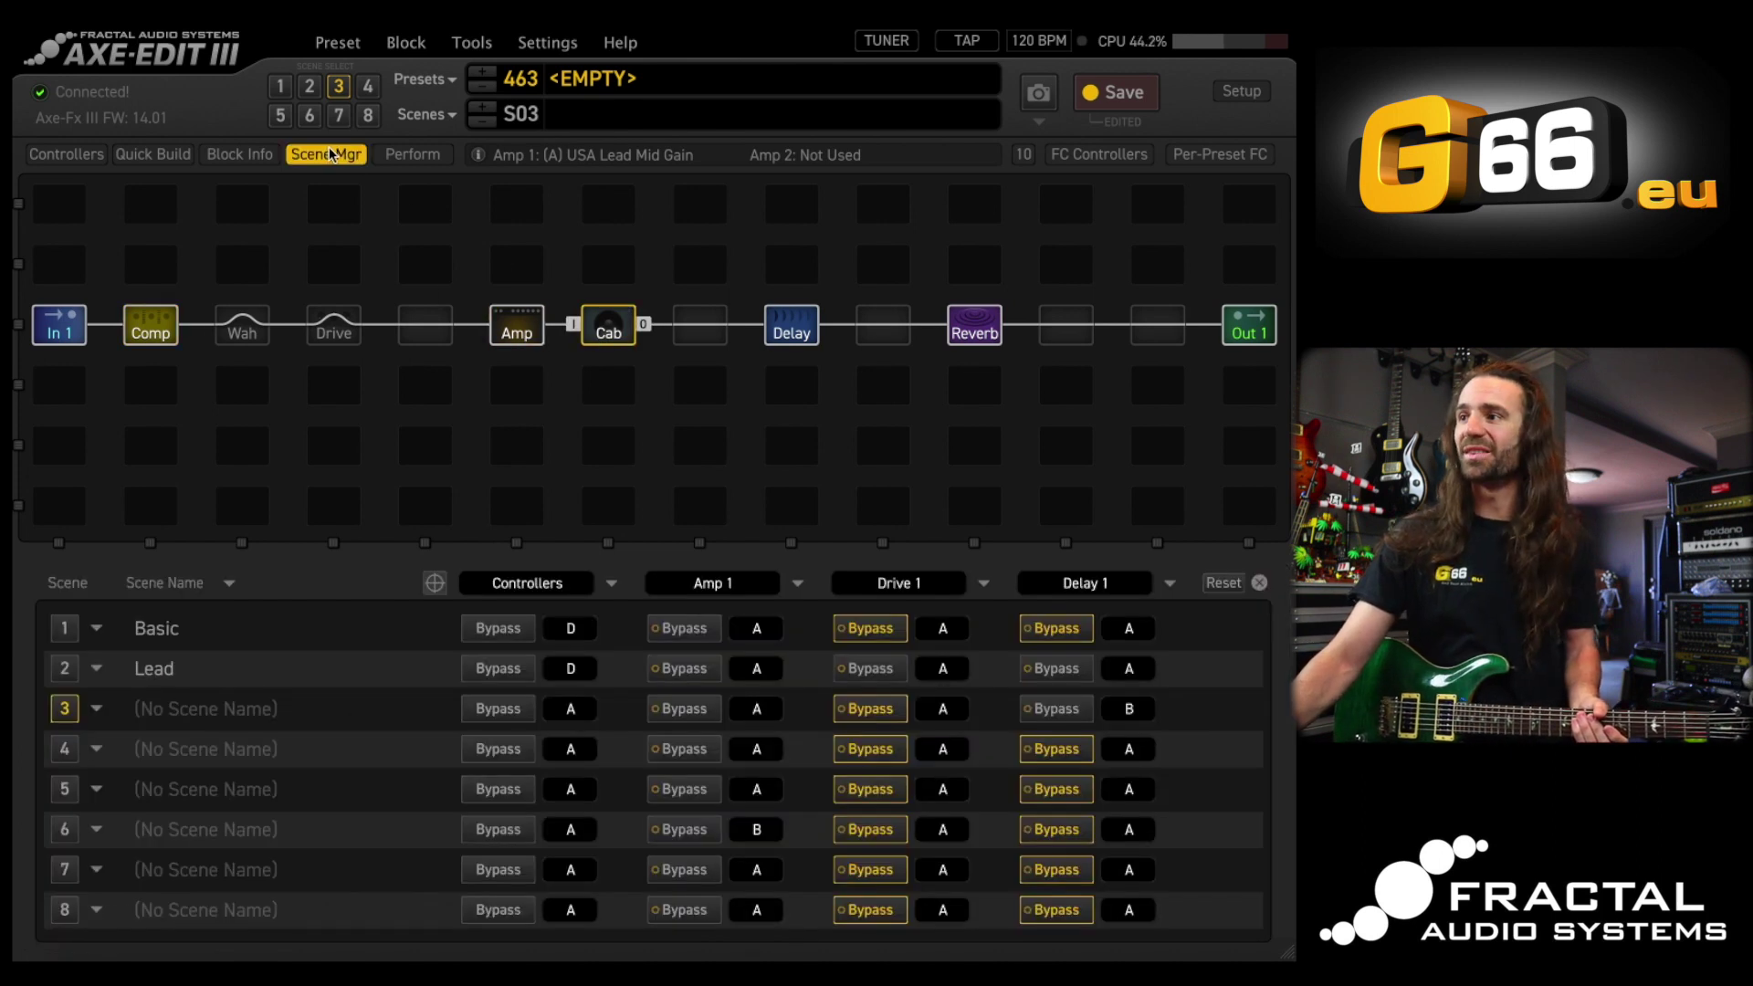
pyautogui.click(329, 155)
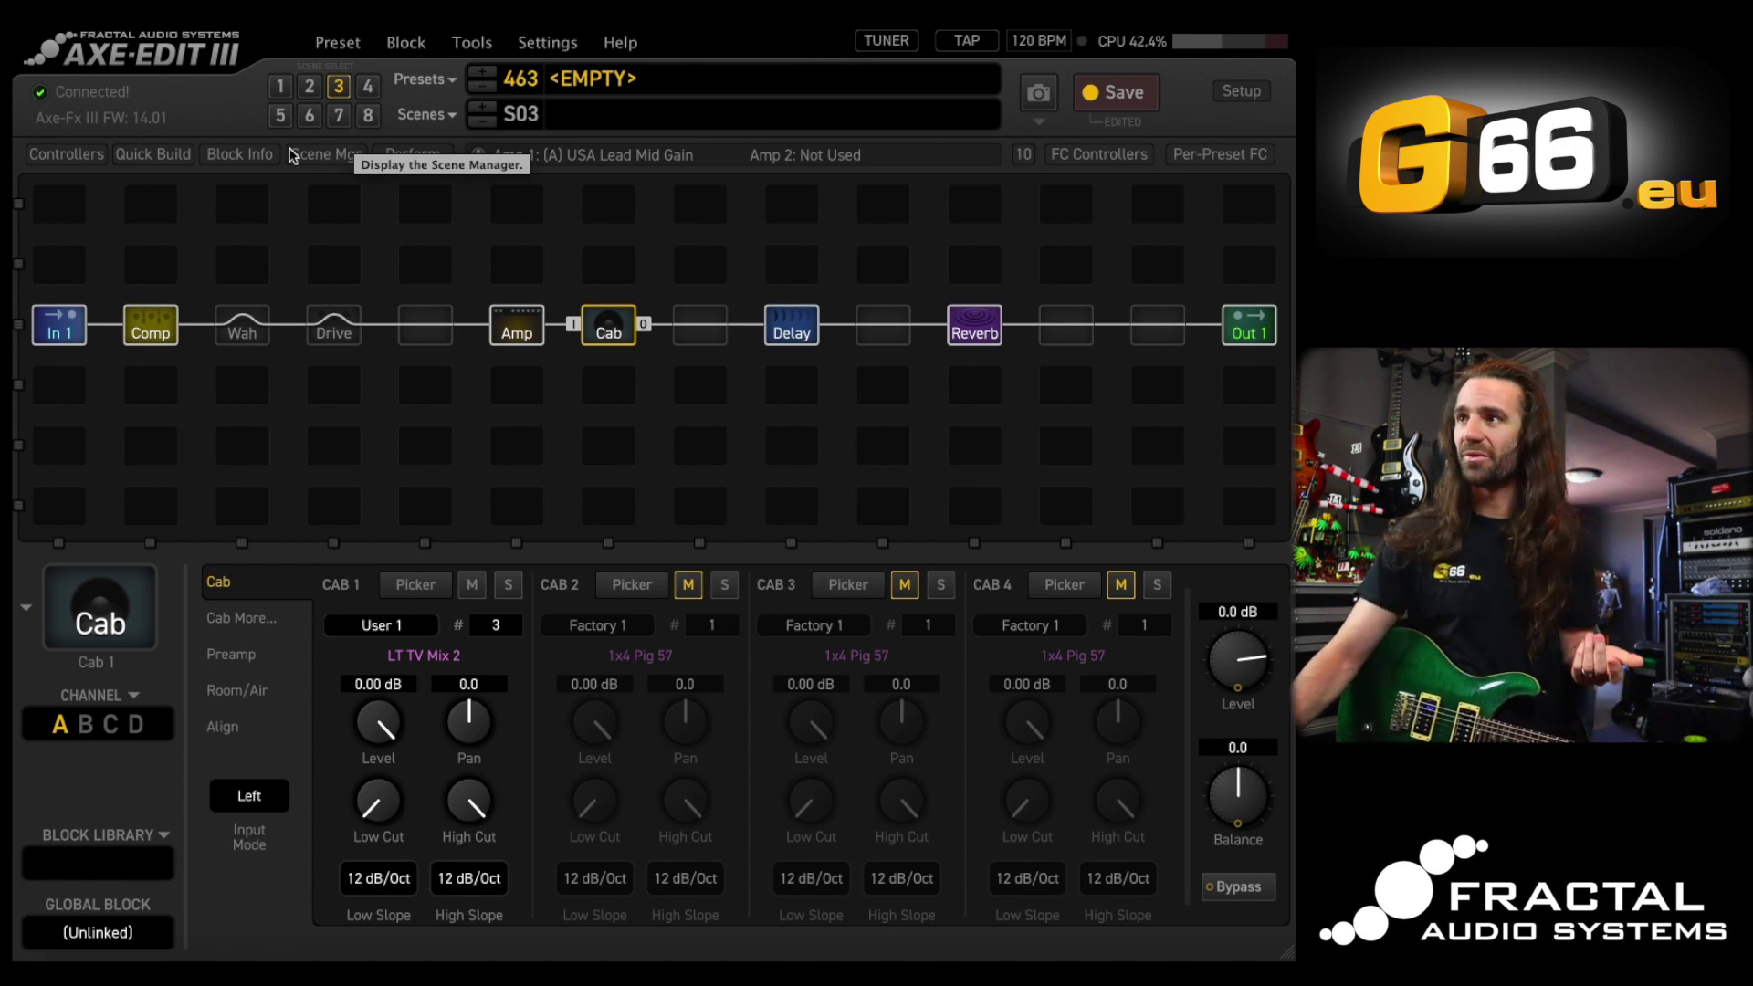
# Rename scene 3 as "Rhythmic Delay"
pyautogui.doubleClick(561, 117)
pyautogui.write('Rhy')
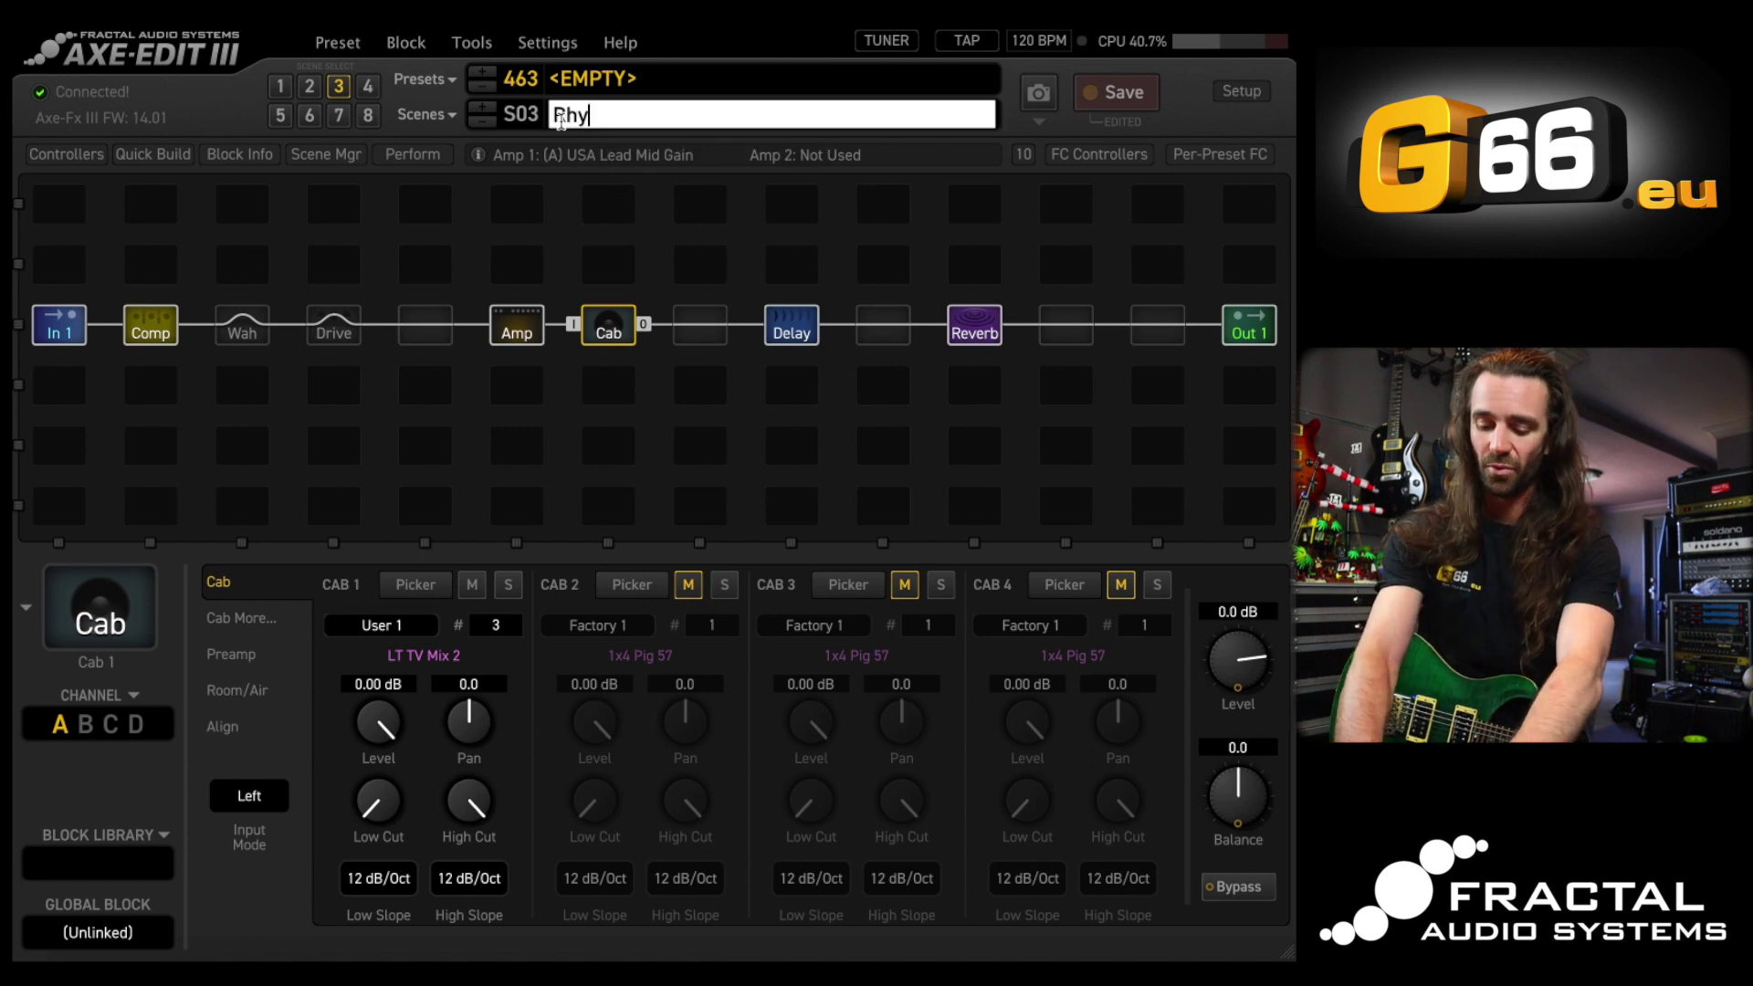
pyautogui.write('thmic Delay')
pyautogui.press('Return')
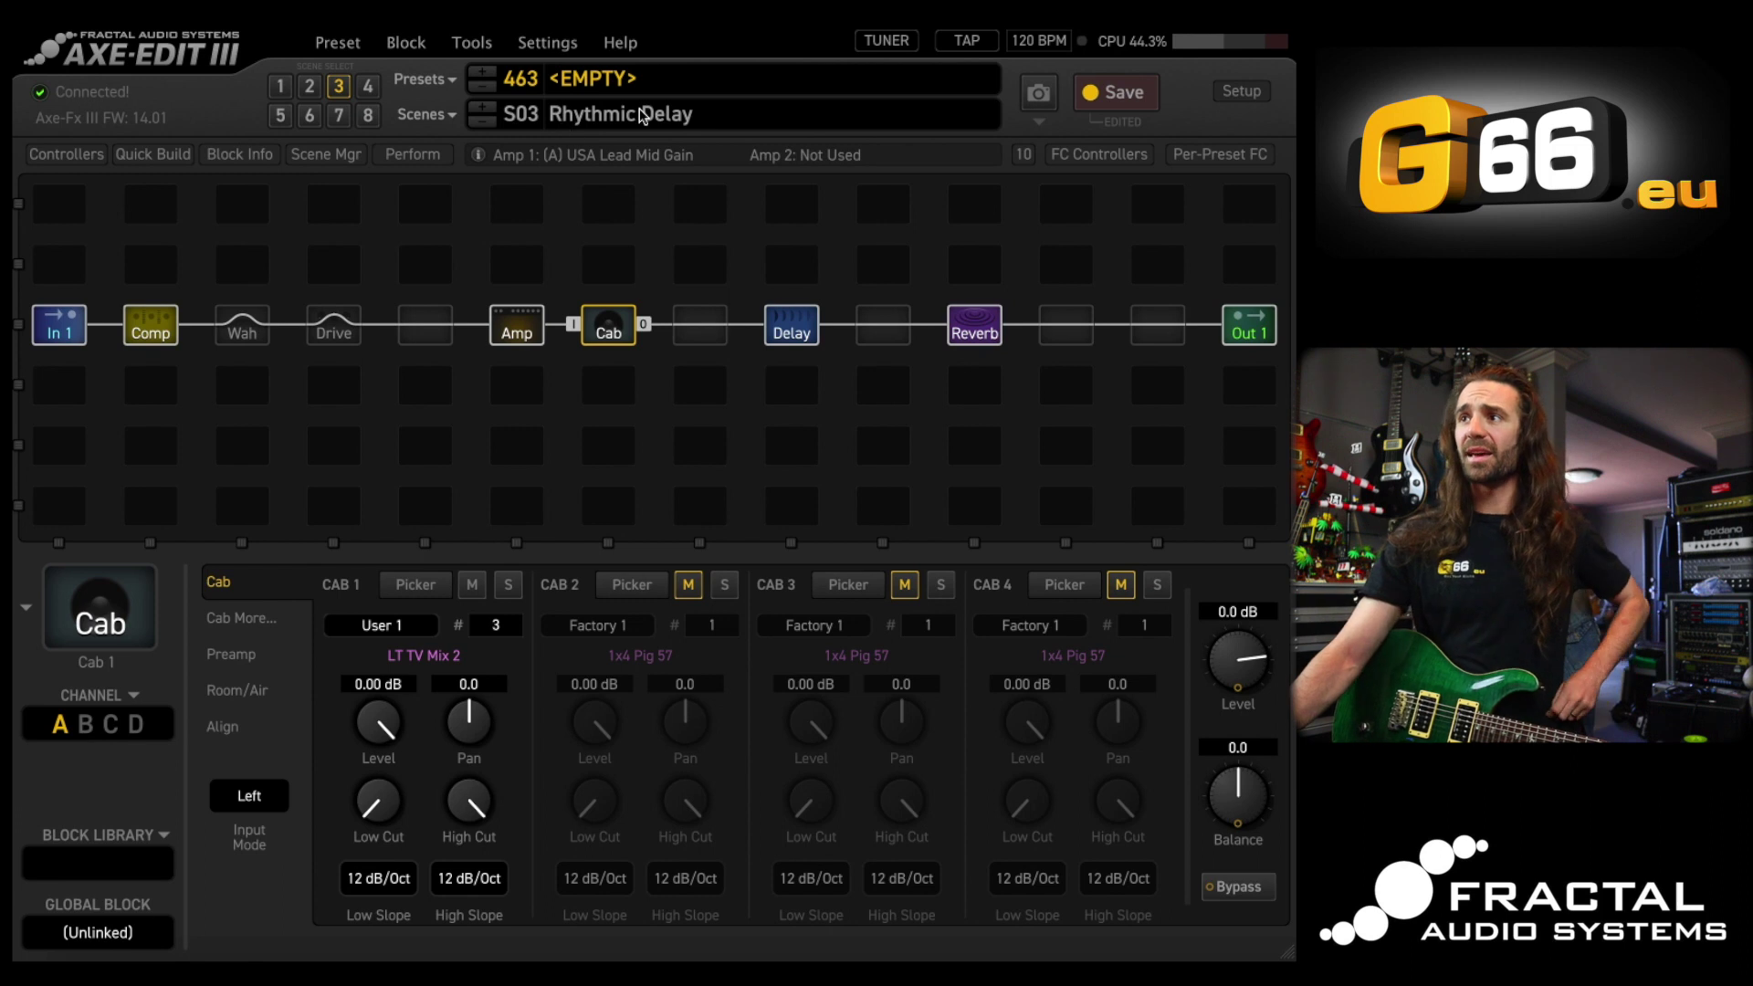
# Rename preset 463 as "Heavy Gig" and save it with scene 1 active
pyautogui.doubleClick(778, 73)
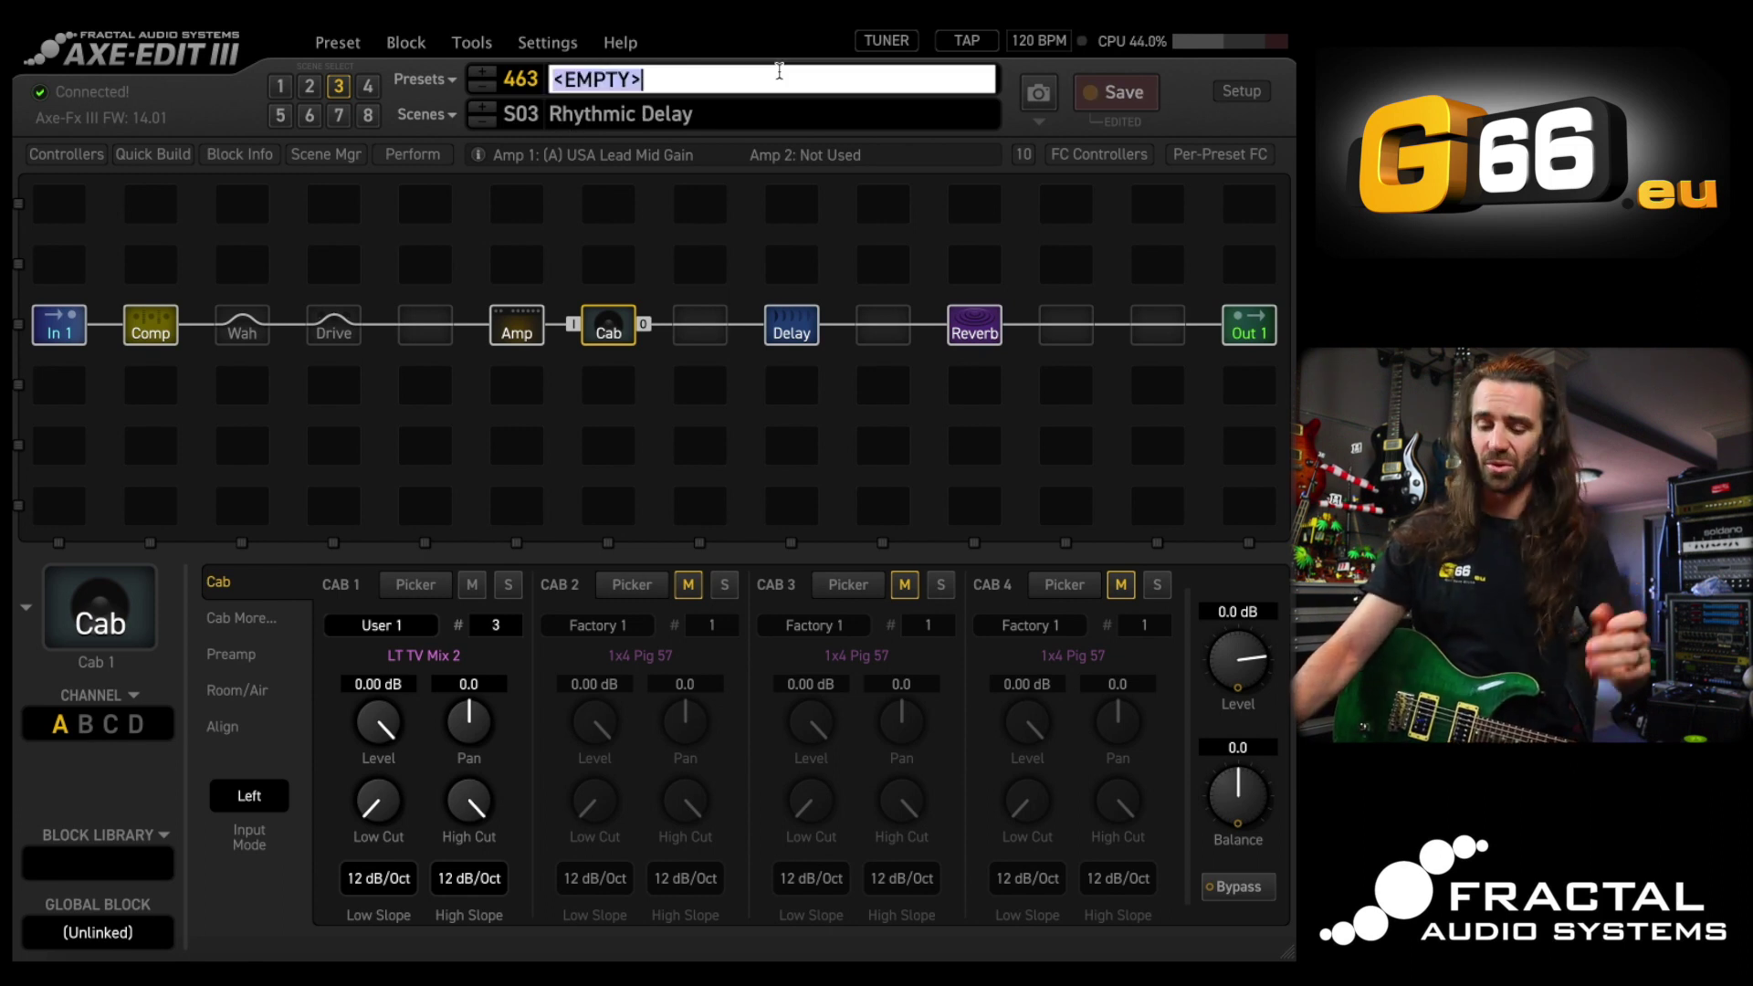
pyautogui.write('Heavy Gai')
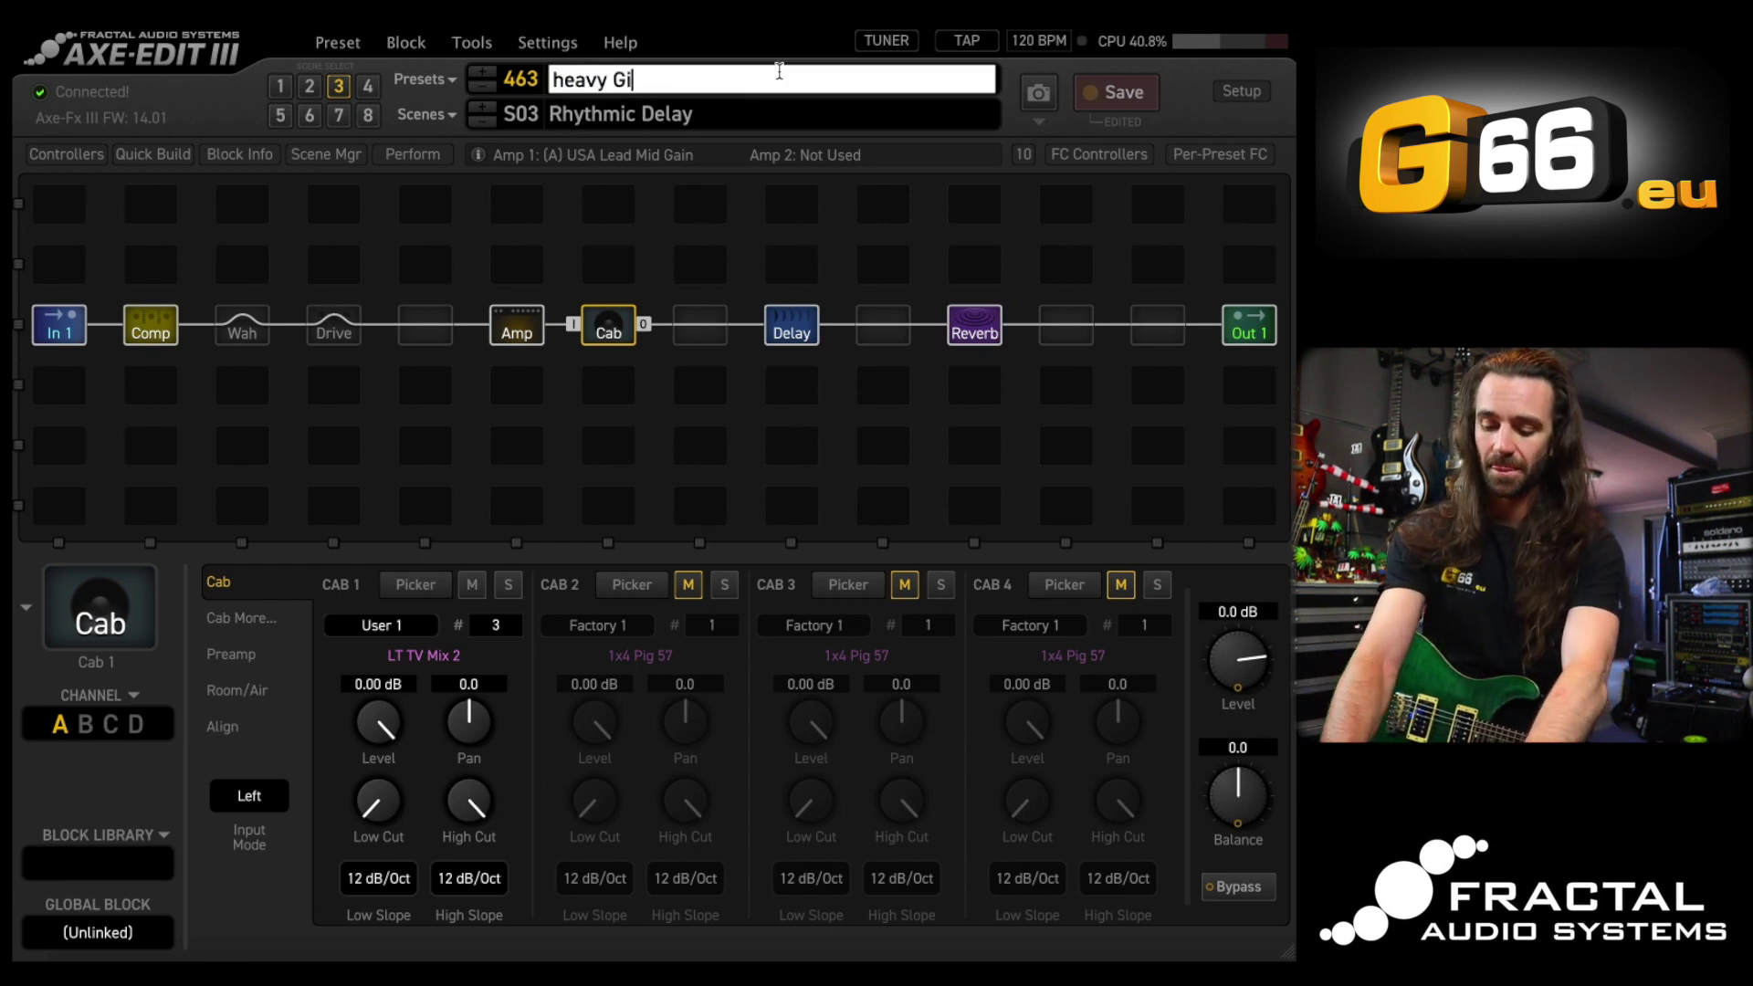
pyautogui.press('Escape')
pyautogui.doubleClick(598, 90)
pyautogui.click(564, 80)
pyautogui.press('BackSpace')
pyautogui.write('H')
pyautogui.press('Return')
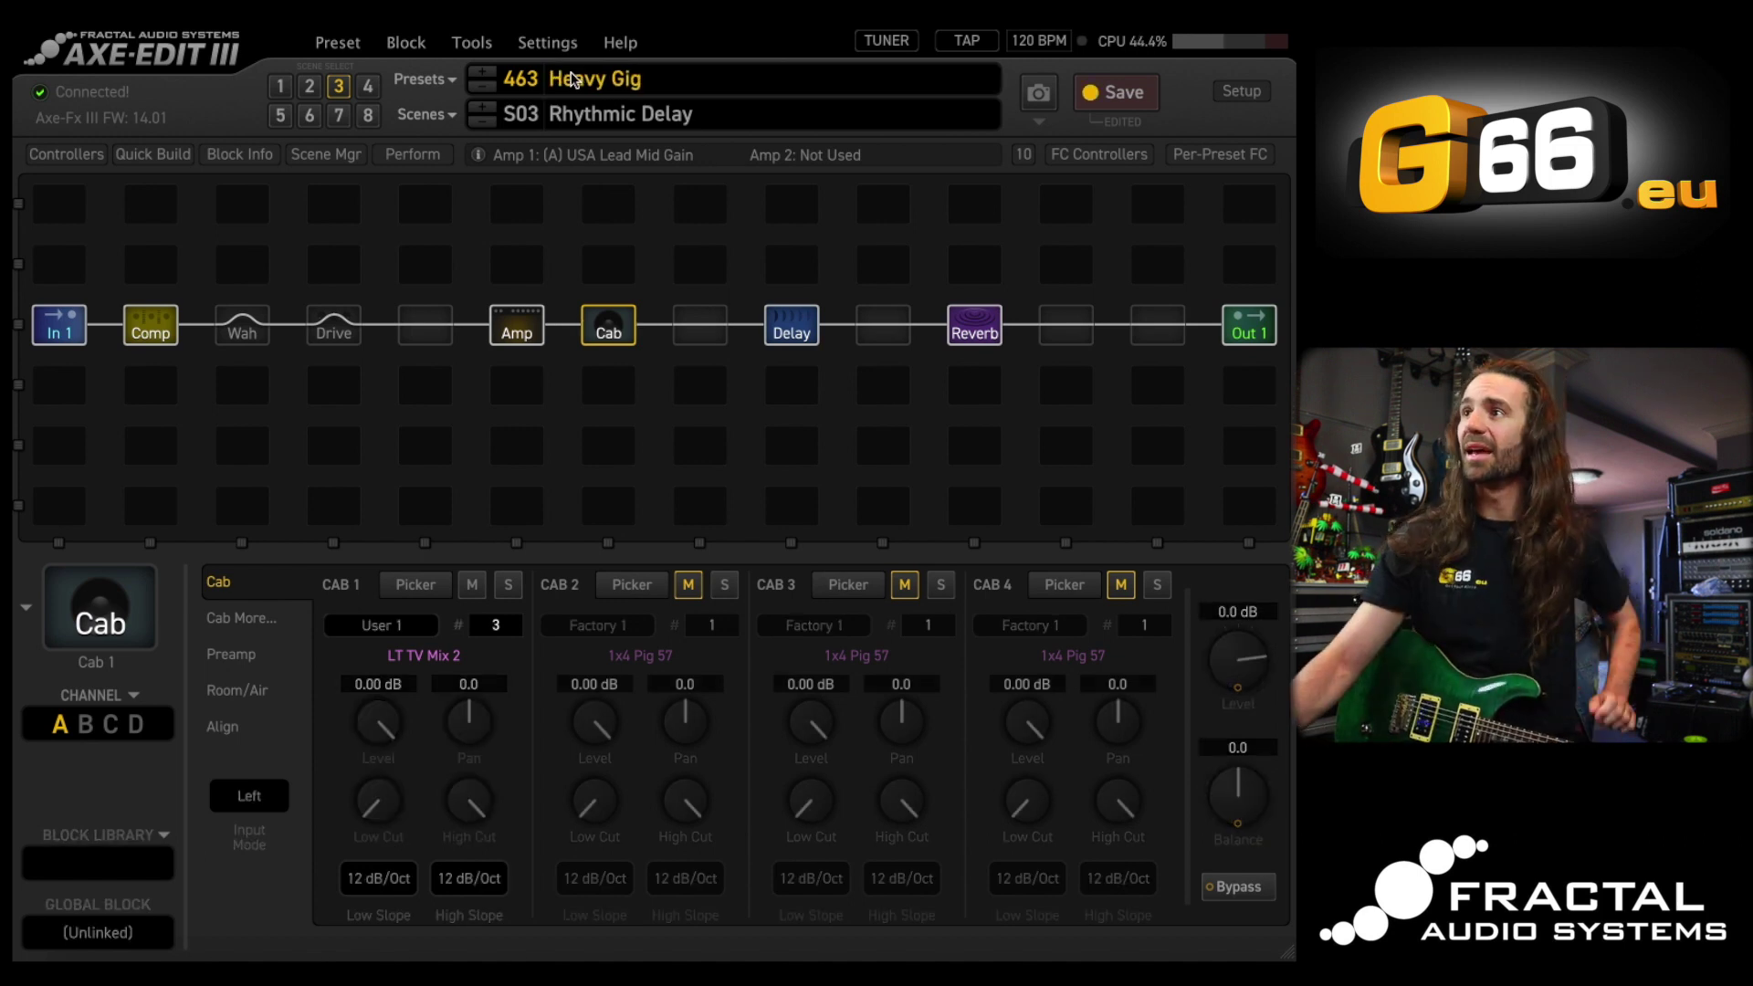
pyautogui.click(285, 87)
pyautogui.click(1125, 94)
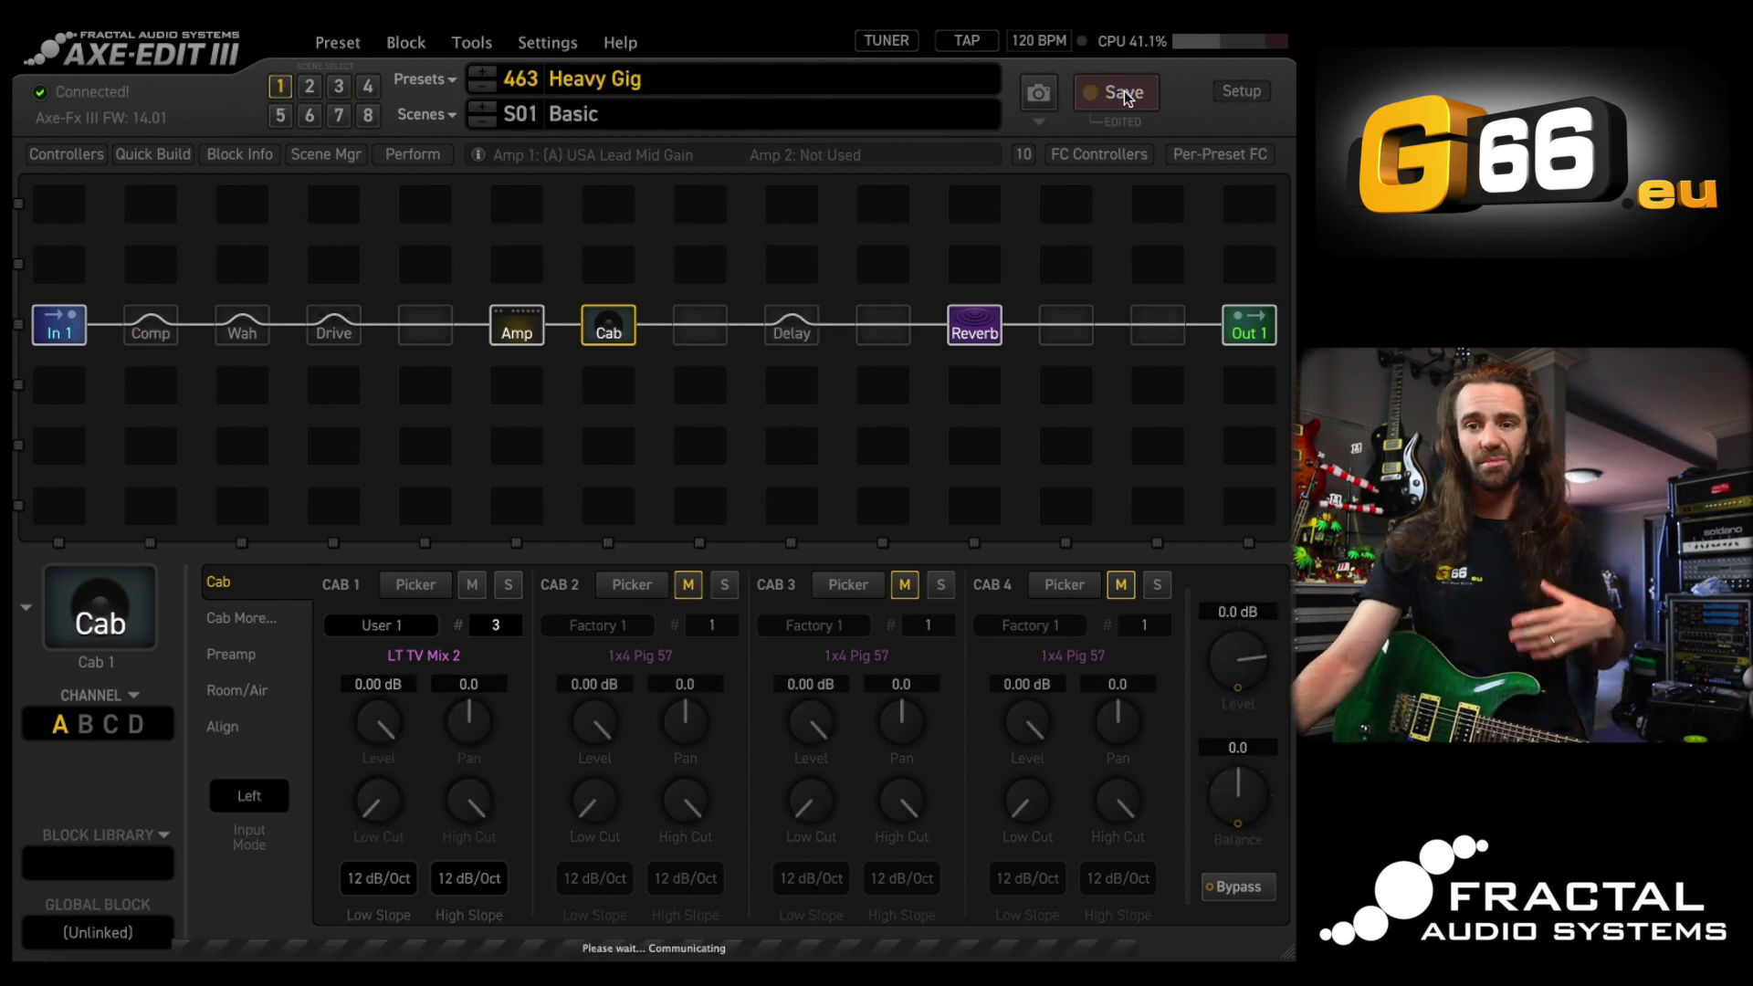
# Save a copy of the Heavy Gig preset to the empty preset number 464
pyautogui.click(340, 44)
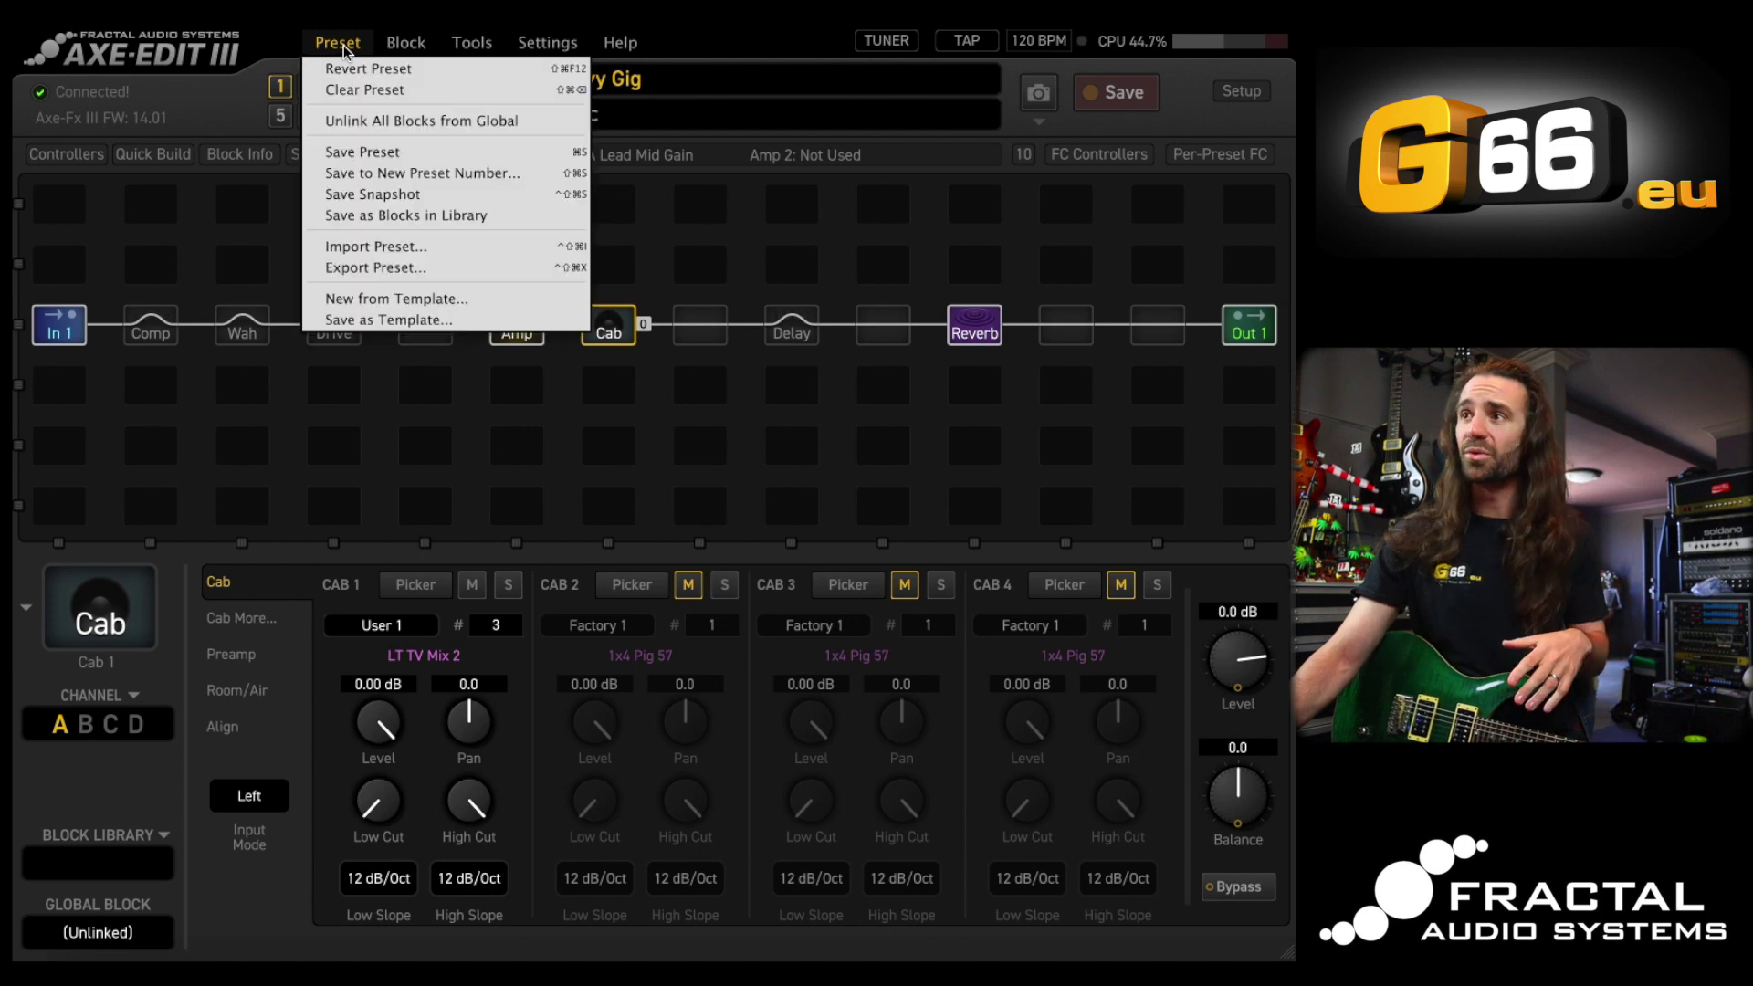
pyautogui.click(402, 173)
pyautogui.click(1152, 732)
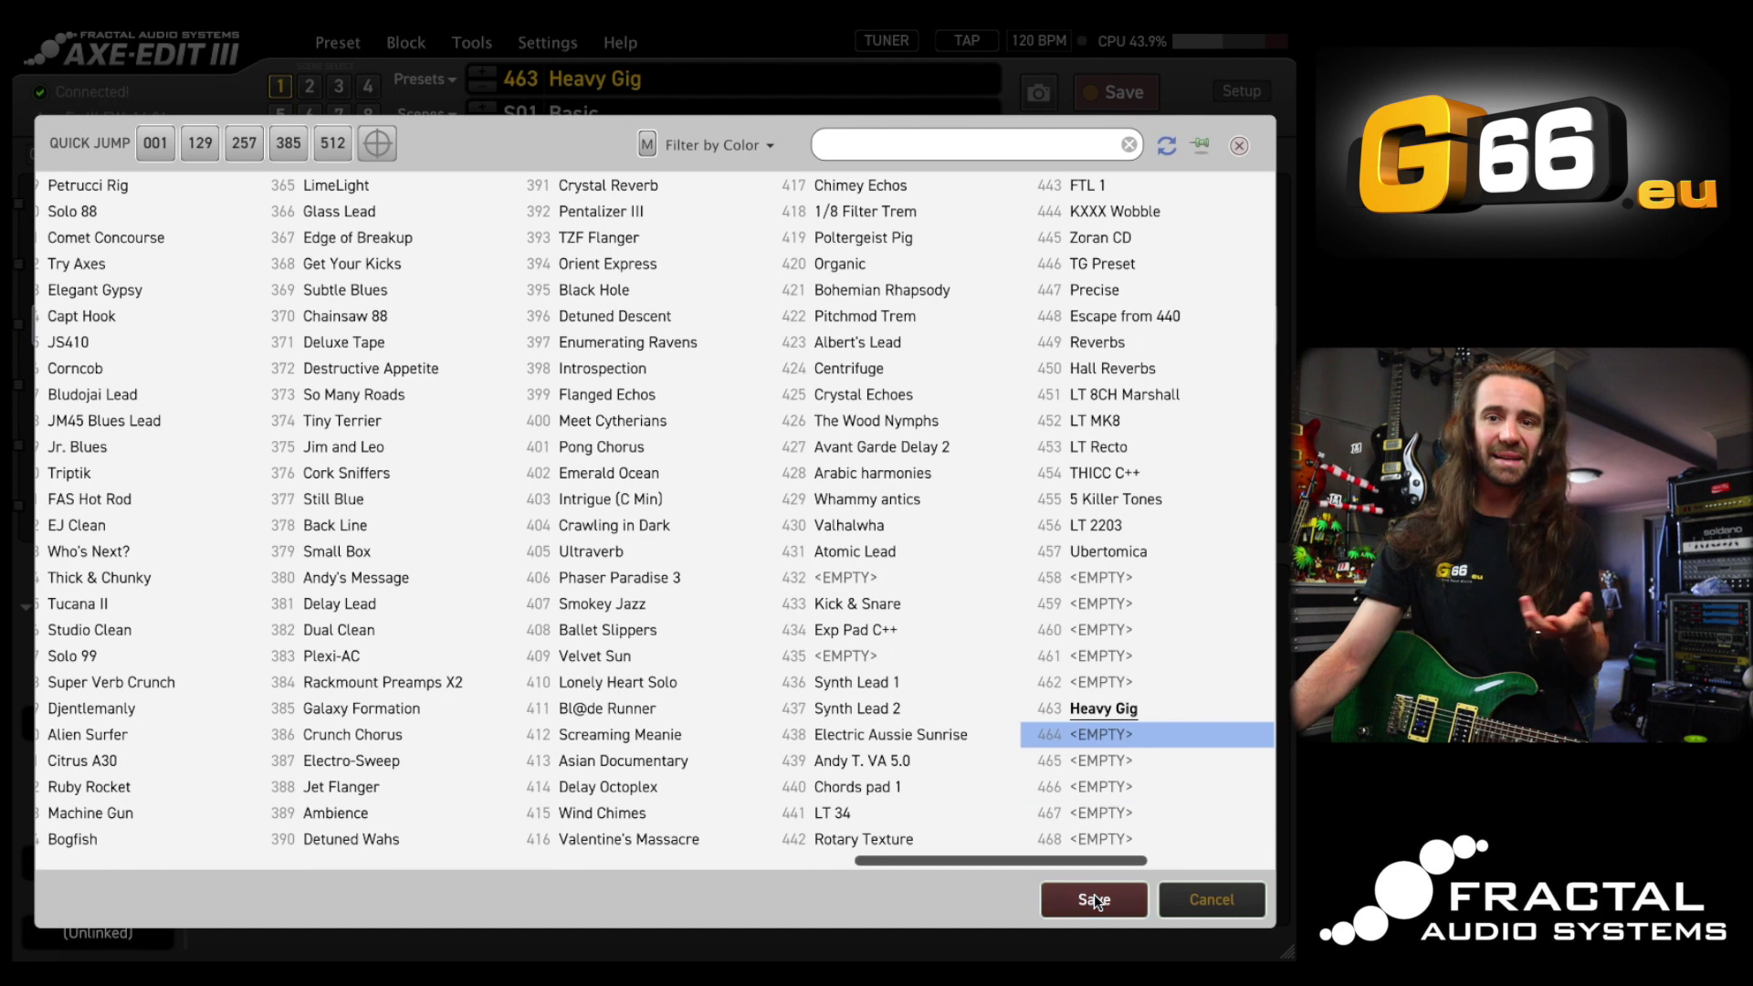
pyautogui.click(1093, 895)
pyautogui.click(993, 299)
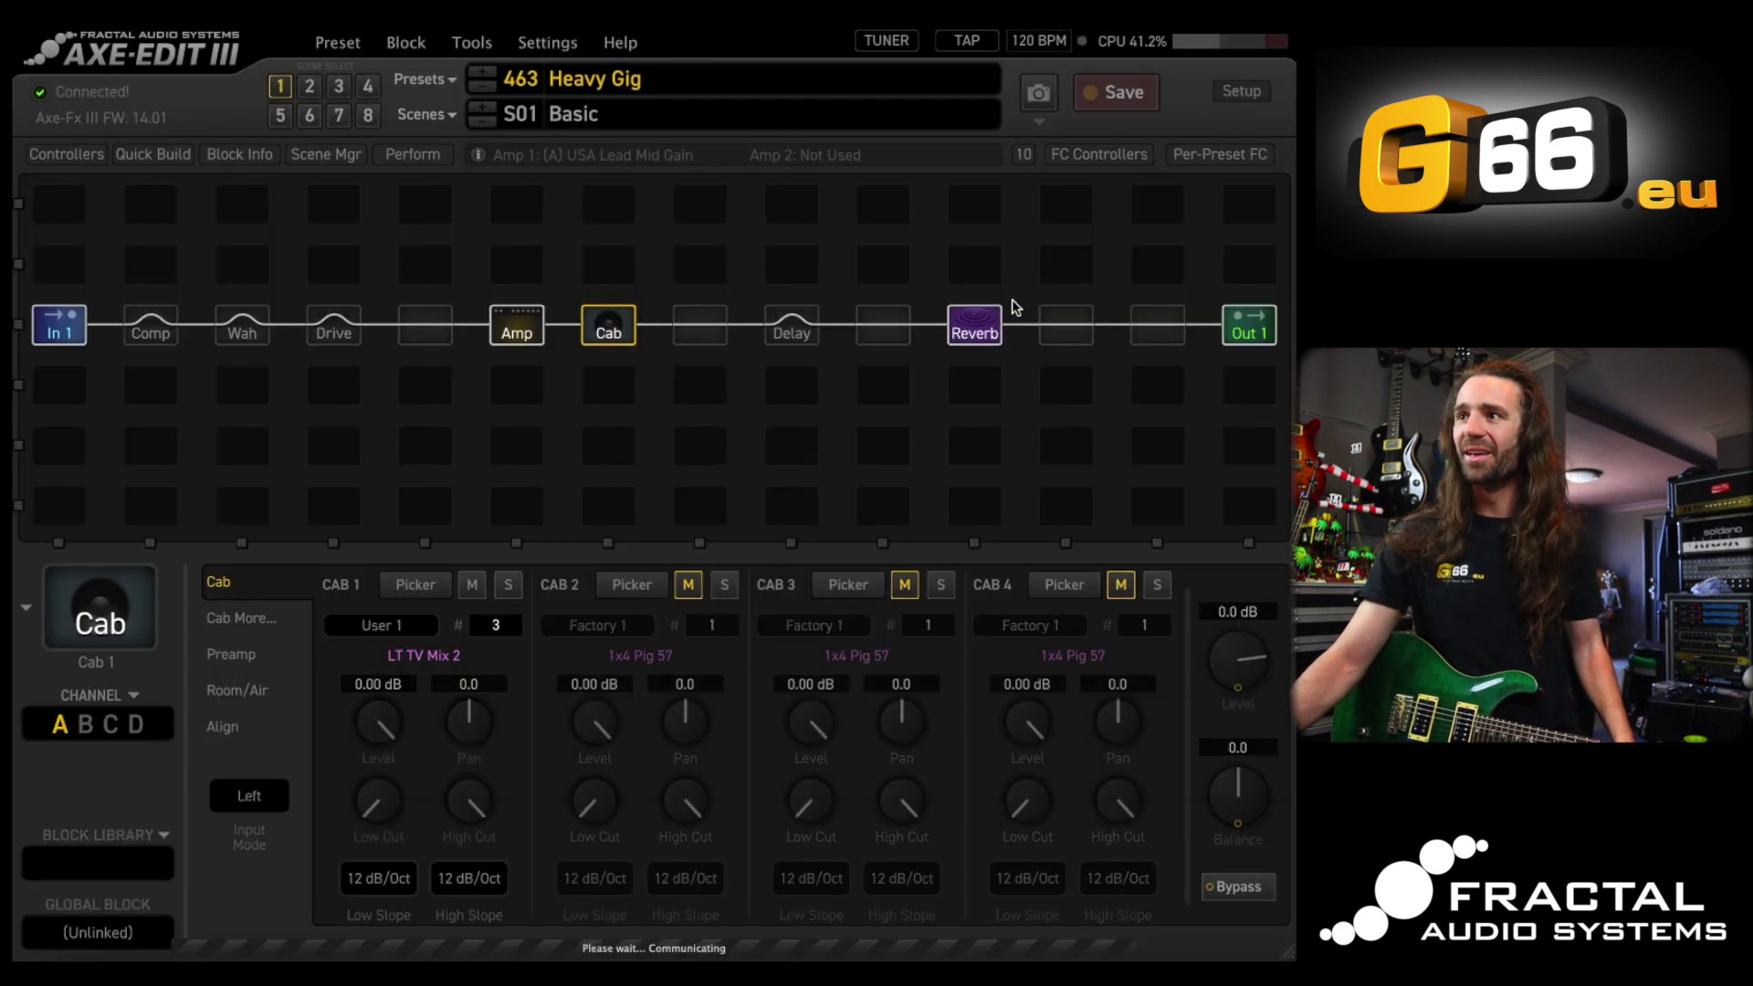
# In the copied preset, set the Amp block's Overdrive to 7.10 and the Reverb block's Mix to 20%
pyautogui.click(518, 333)
pyautogui.moveTo(451, 686); pyautogui.dragTo(444, 813)
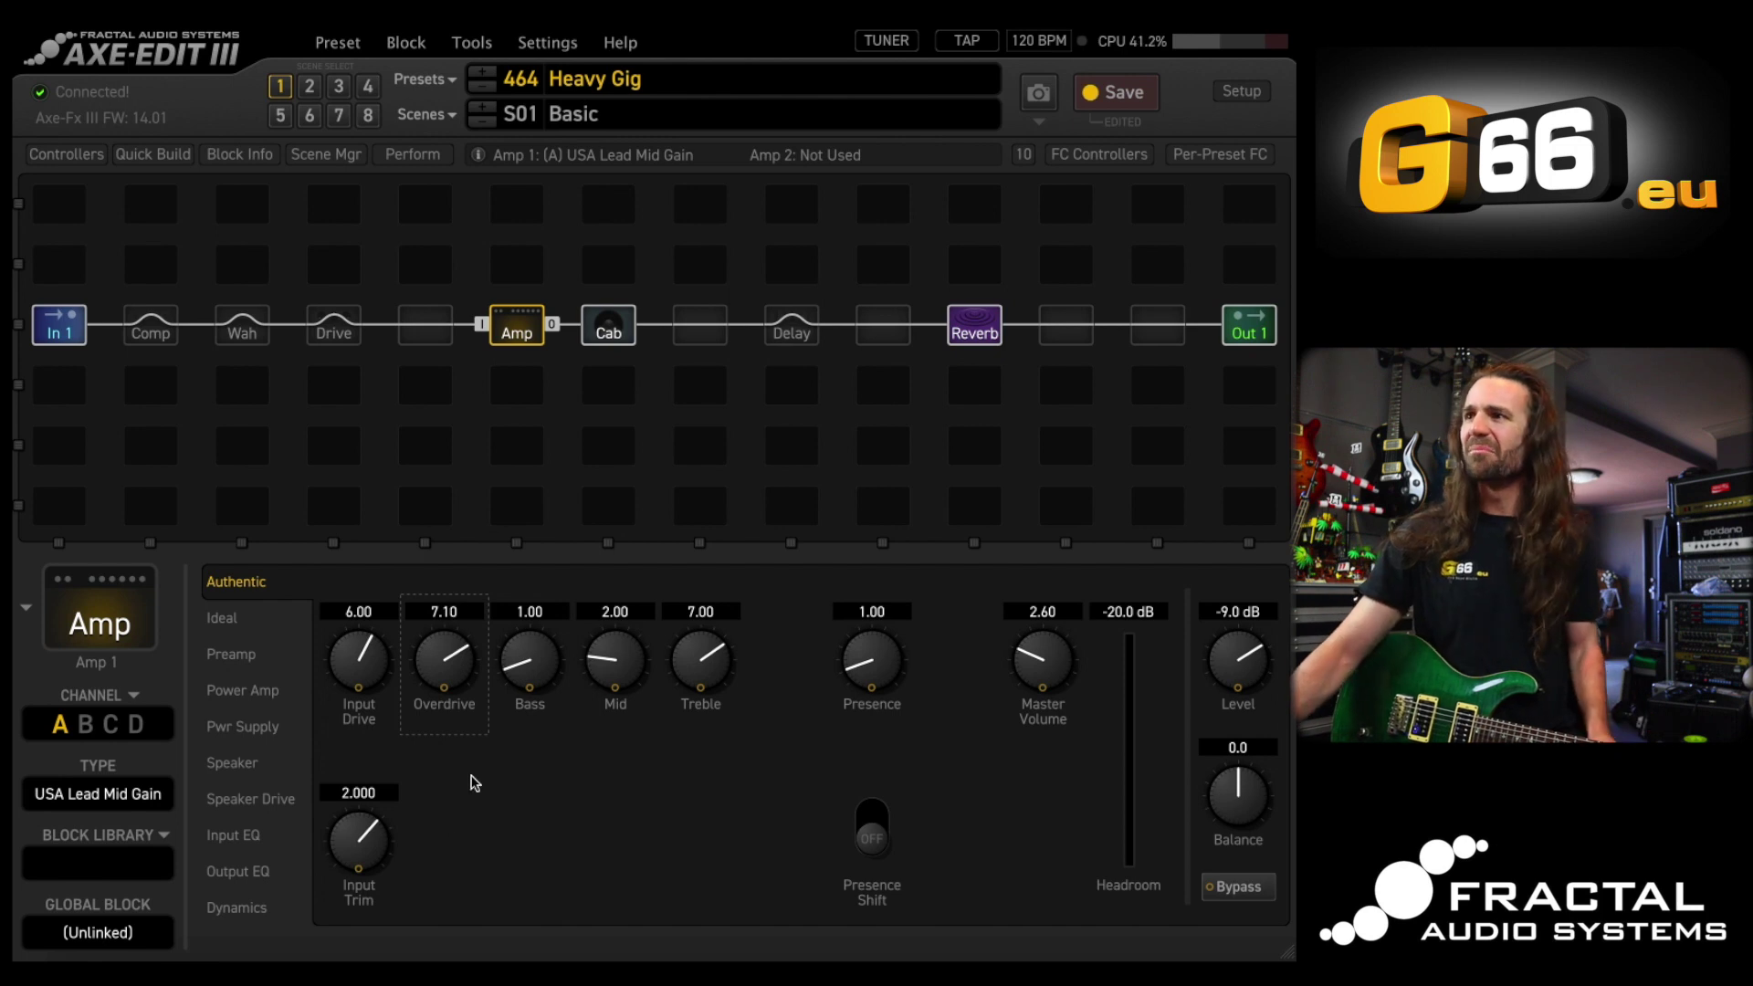
pyautogui.click(968, 326)
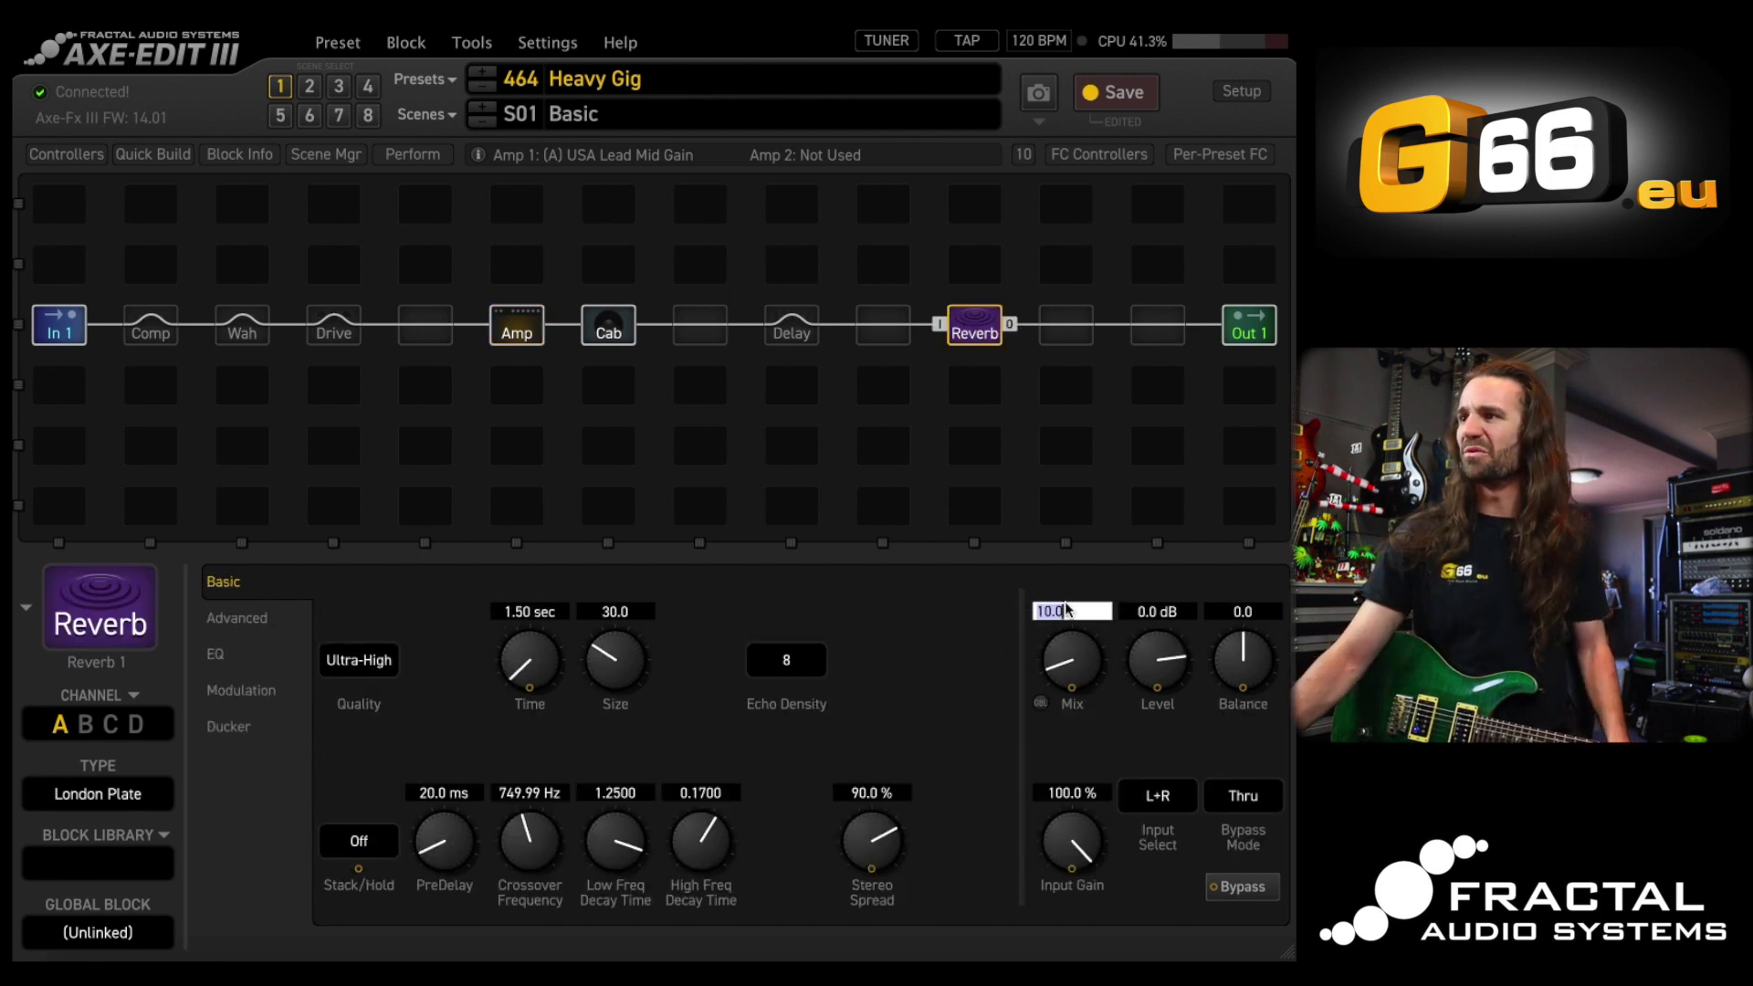
pyautogui.doubleClick(1065, 610)
pyautogui.write('20')
pyautogui.press('Return')
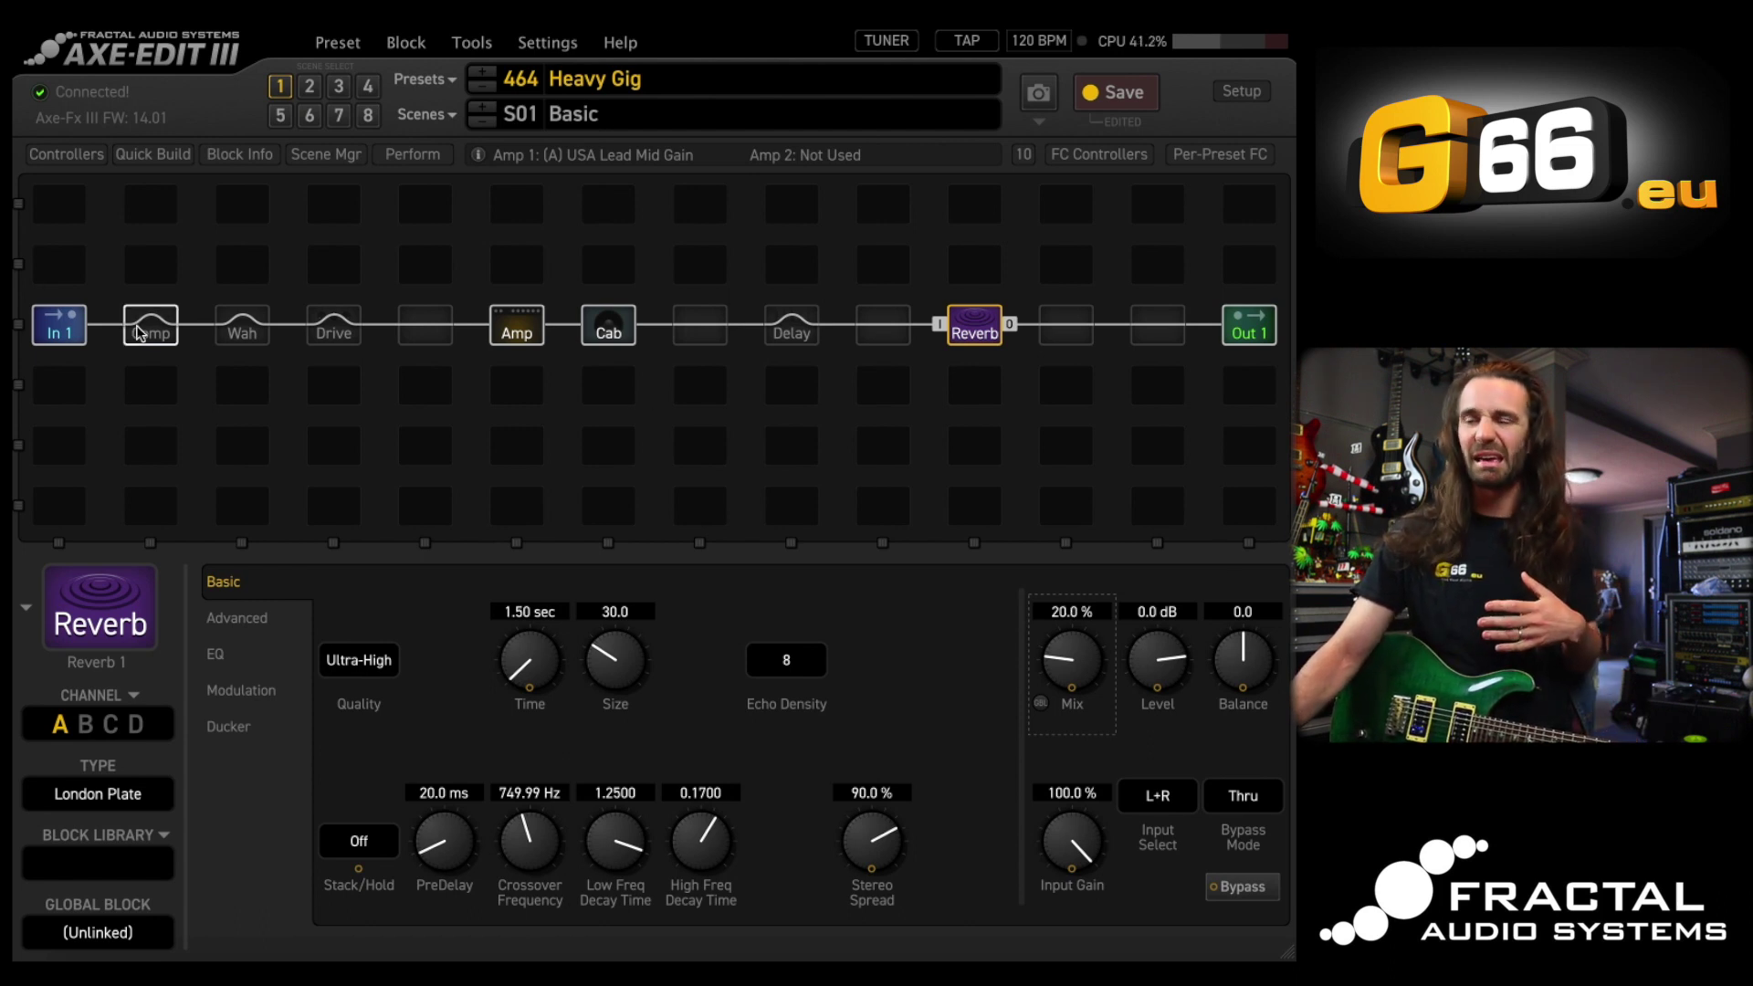
# Set the Delay block's channel A to the 2290 W/ Modulation type and its Mix to 0%
pyautogui.click(807, 341)
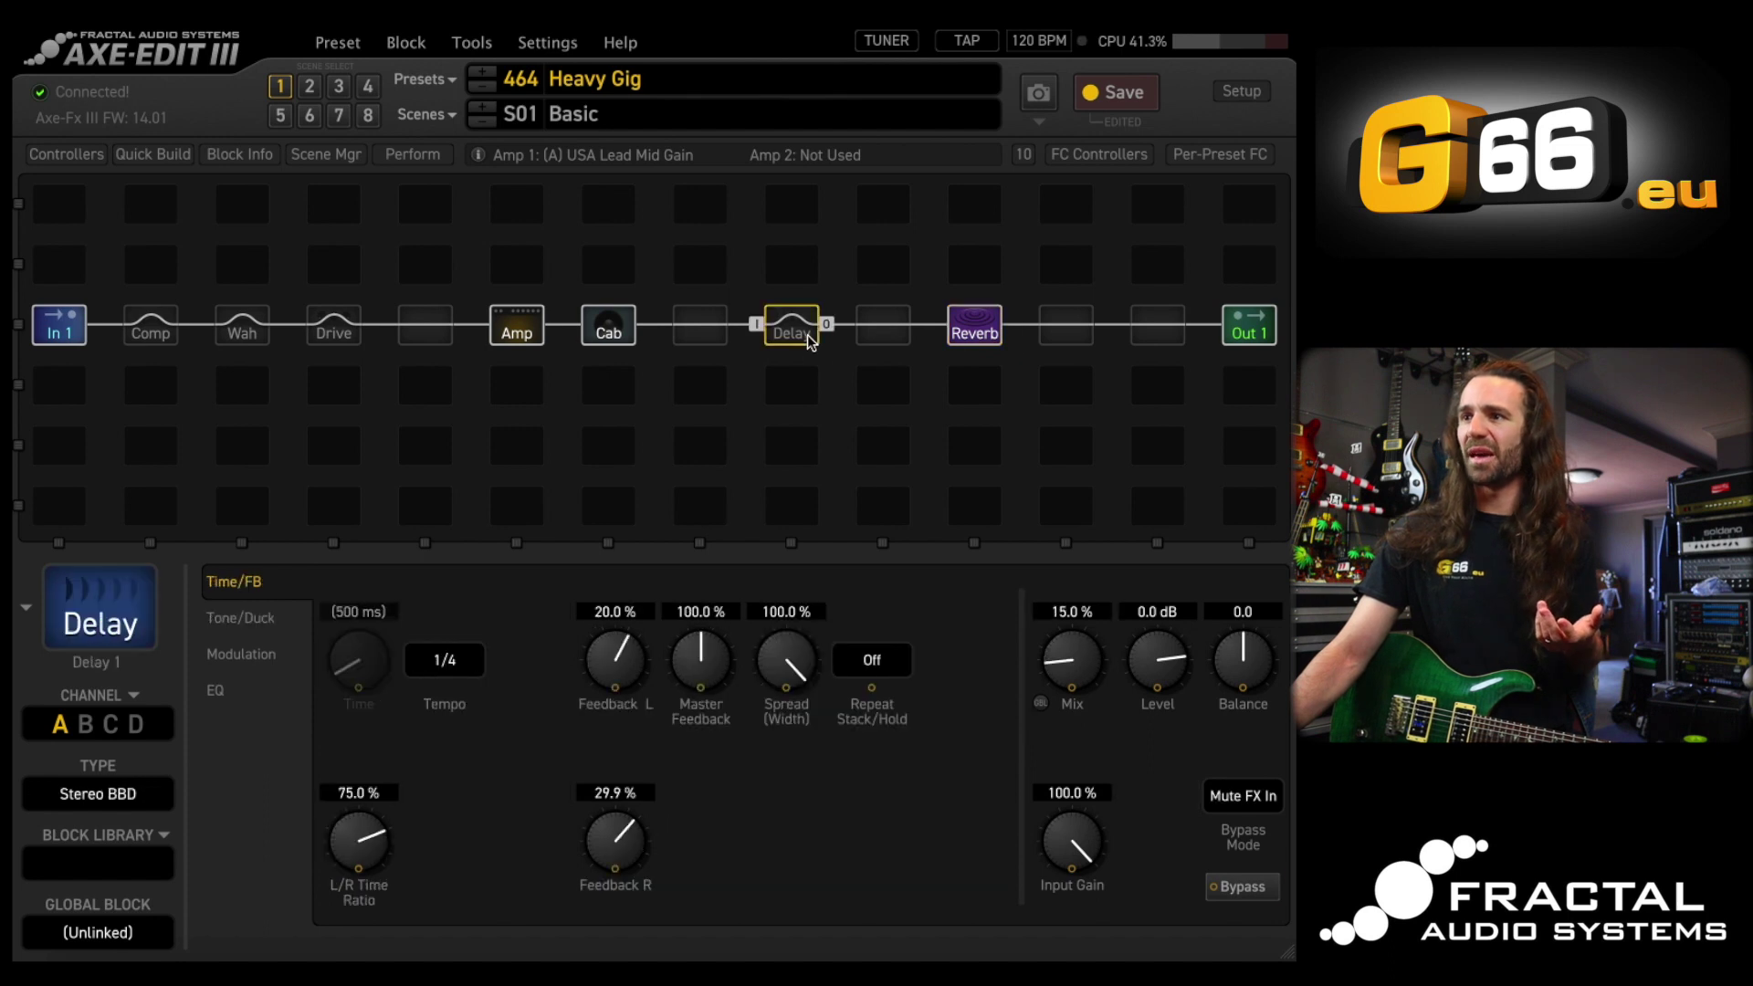
pyautogui.click(135, 797)
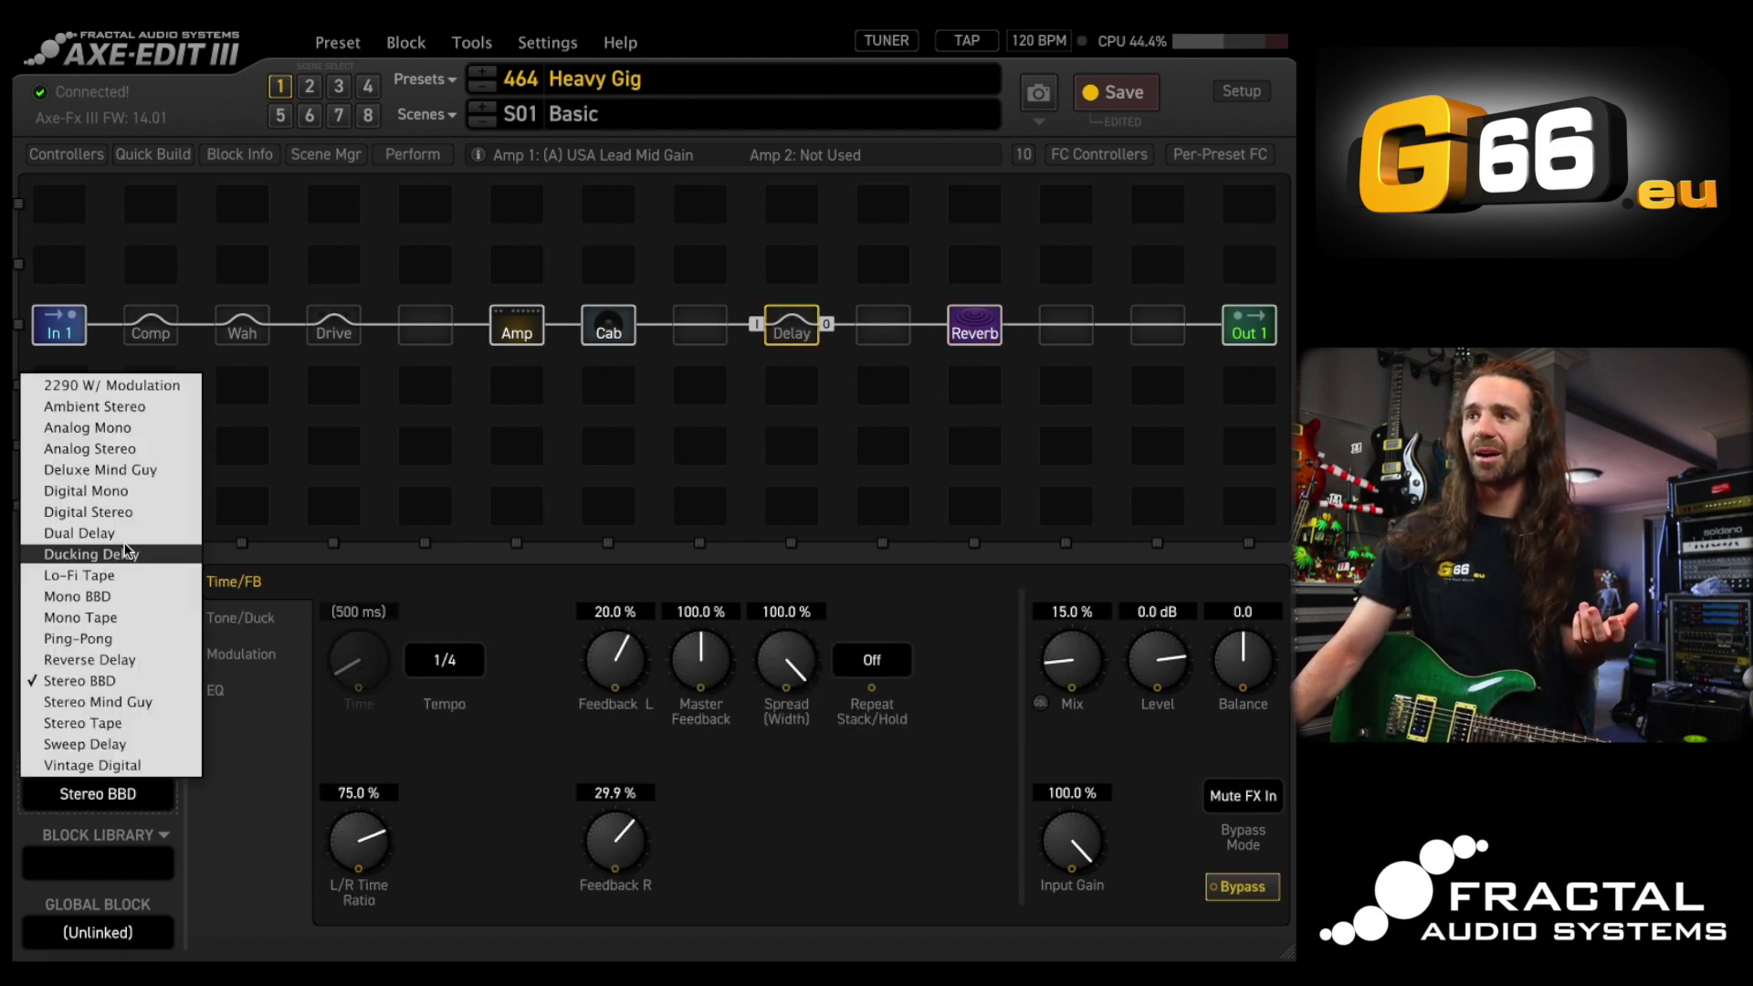
pyautogui.click(133, 387)
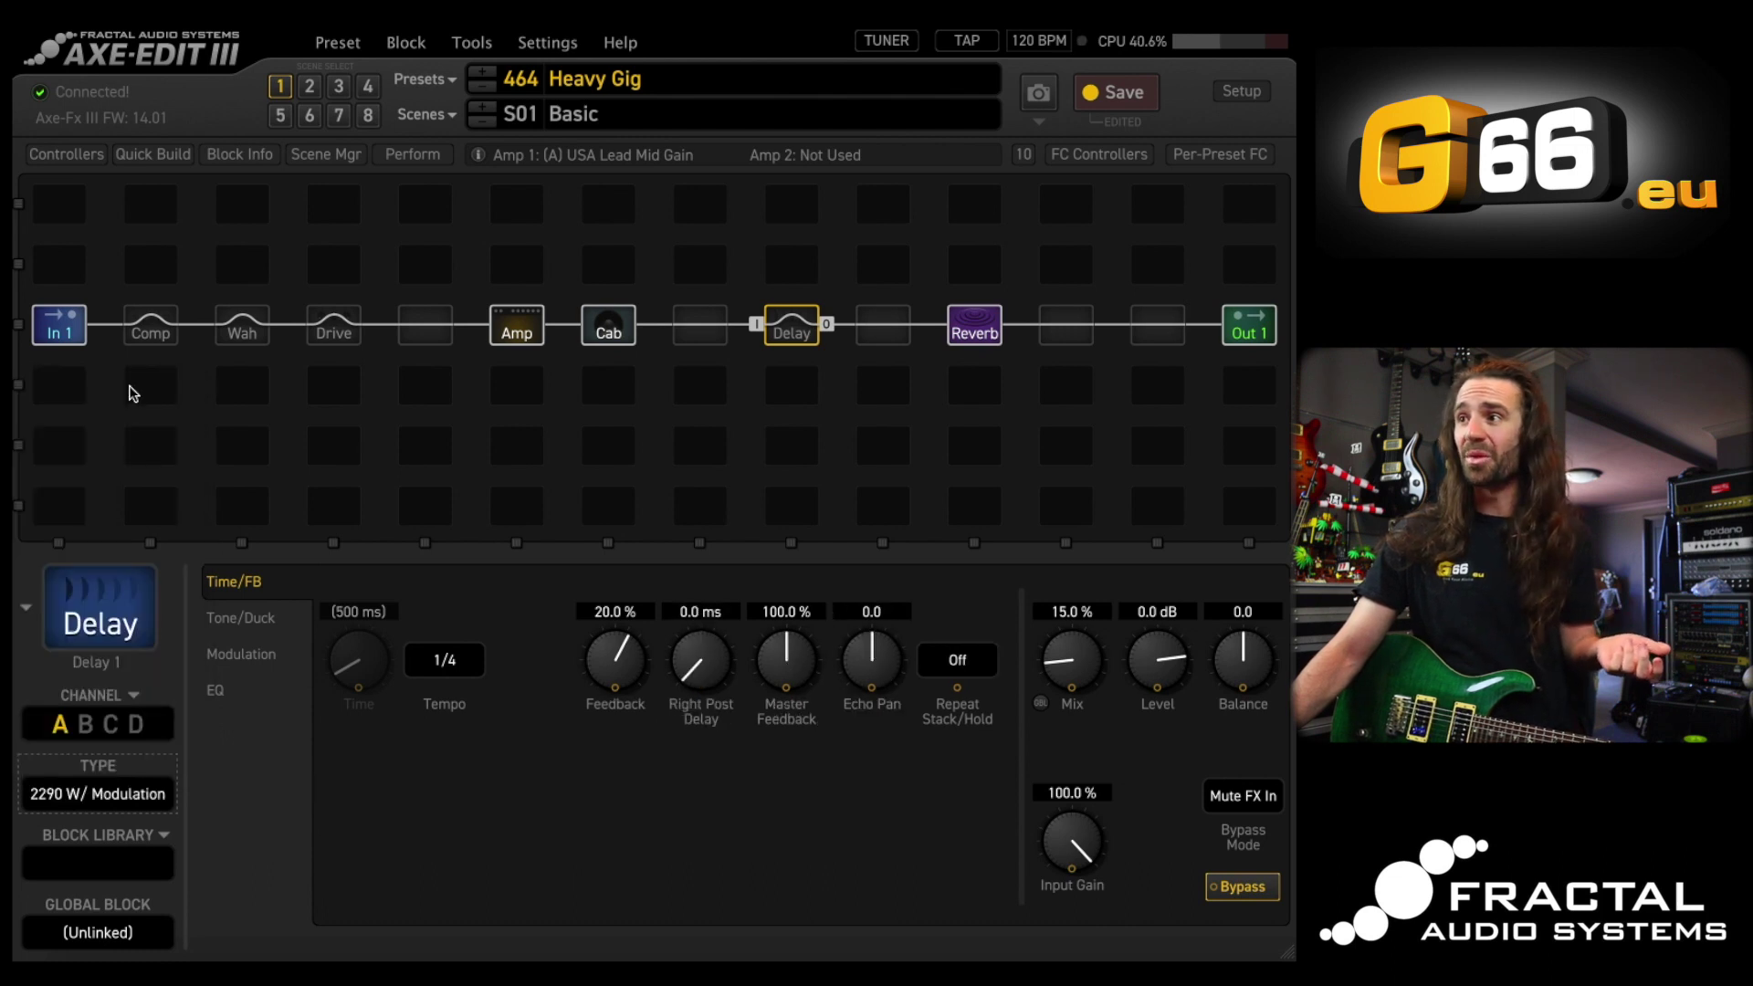
pyautogui.moveTo(1082, 677); pyautogui.dragTo(1079, 611)
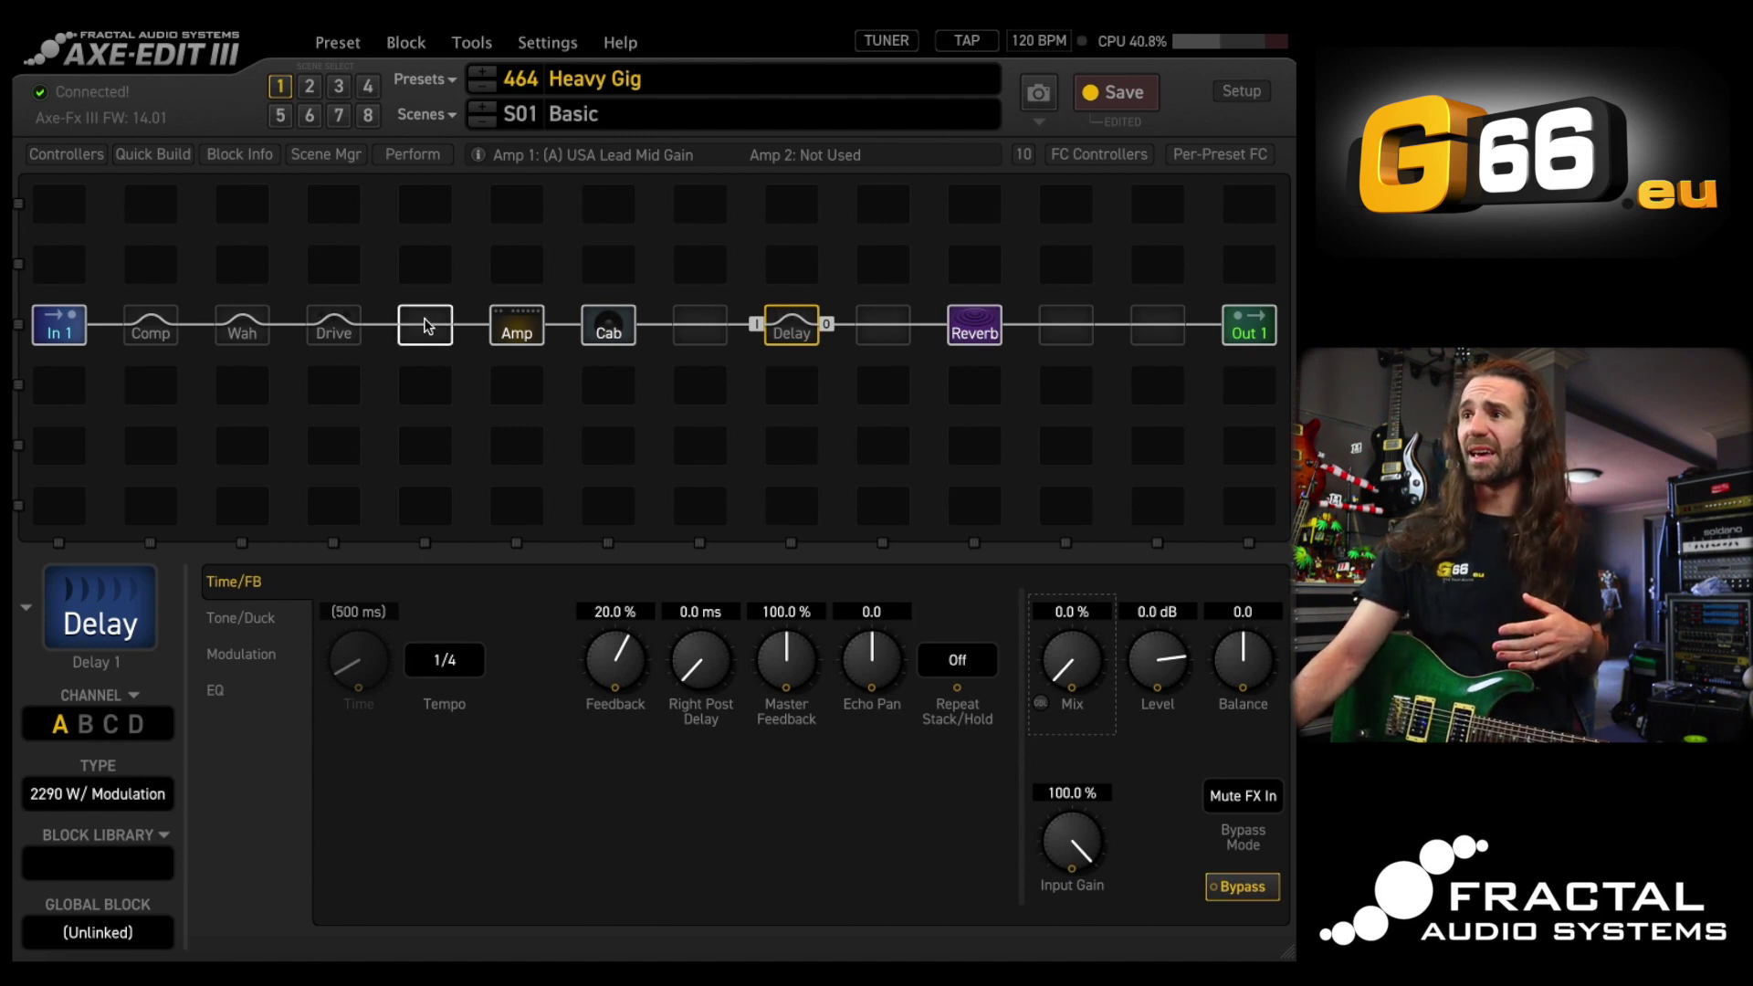
# Change the Drive block's type to Face Fuzz and set its Drive to about 6
pyautogui.click(327, 332)
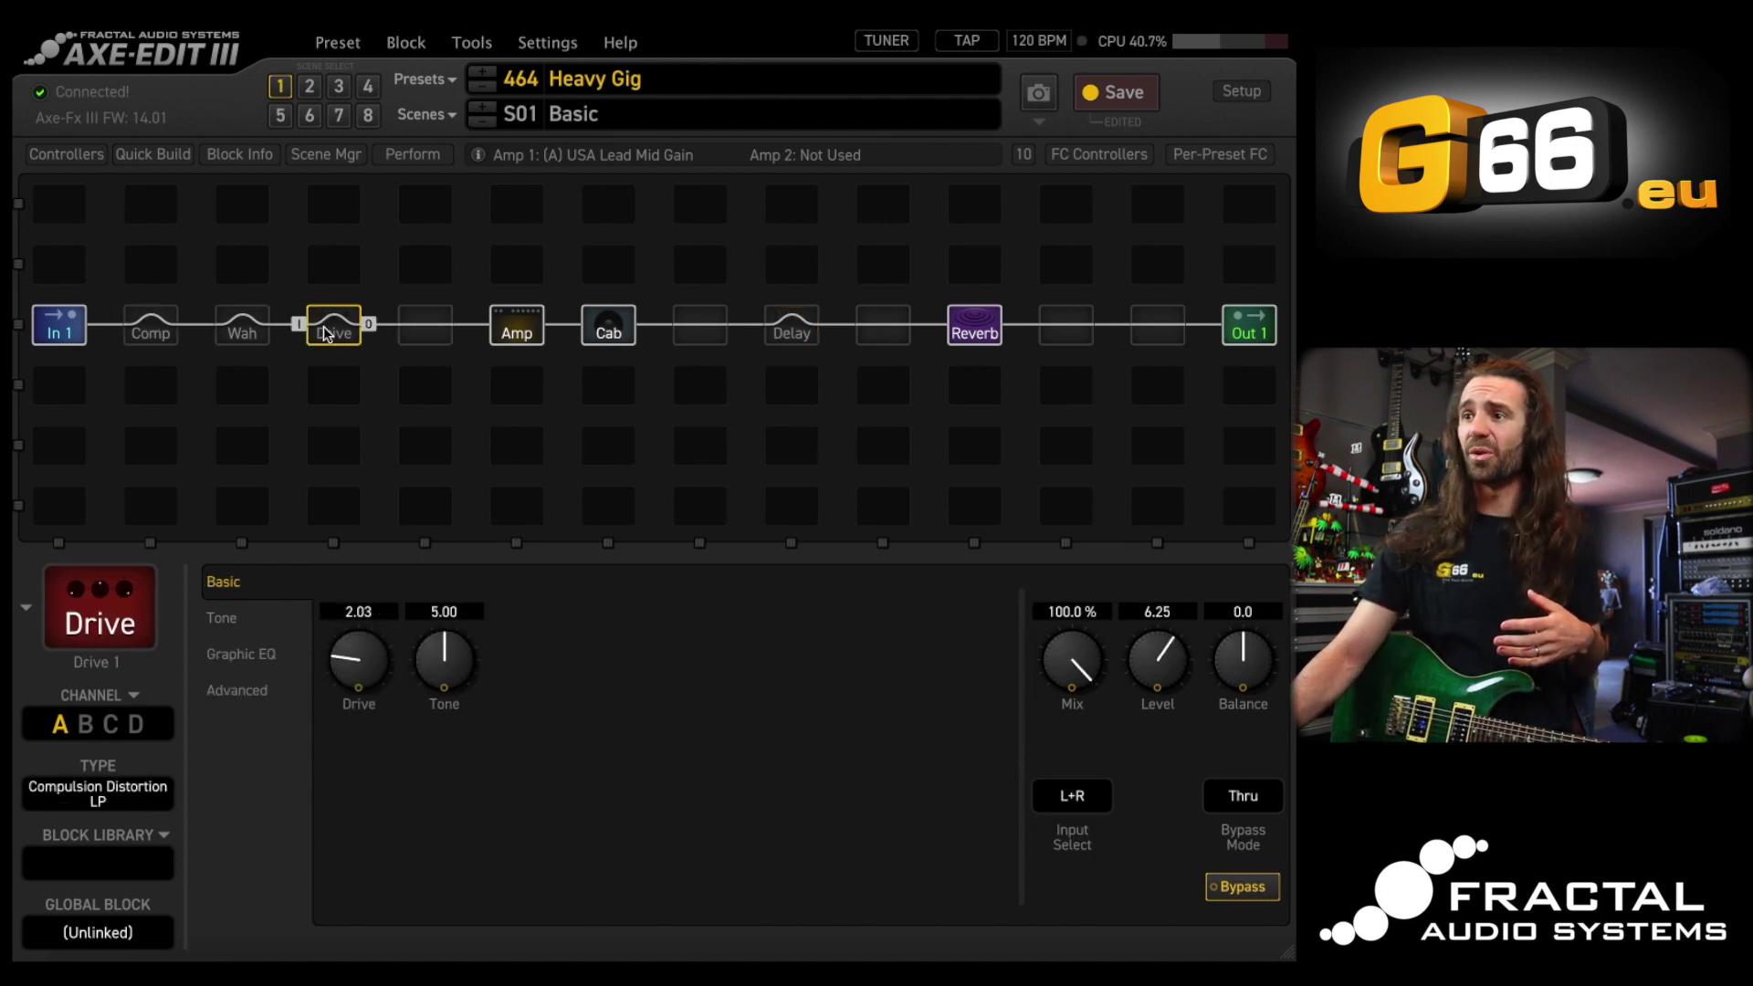
pyautogui.click(144, 805)
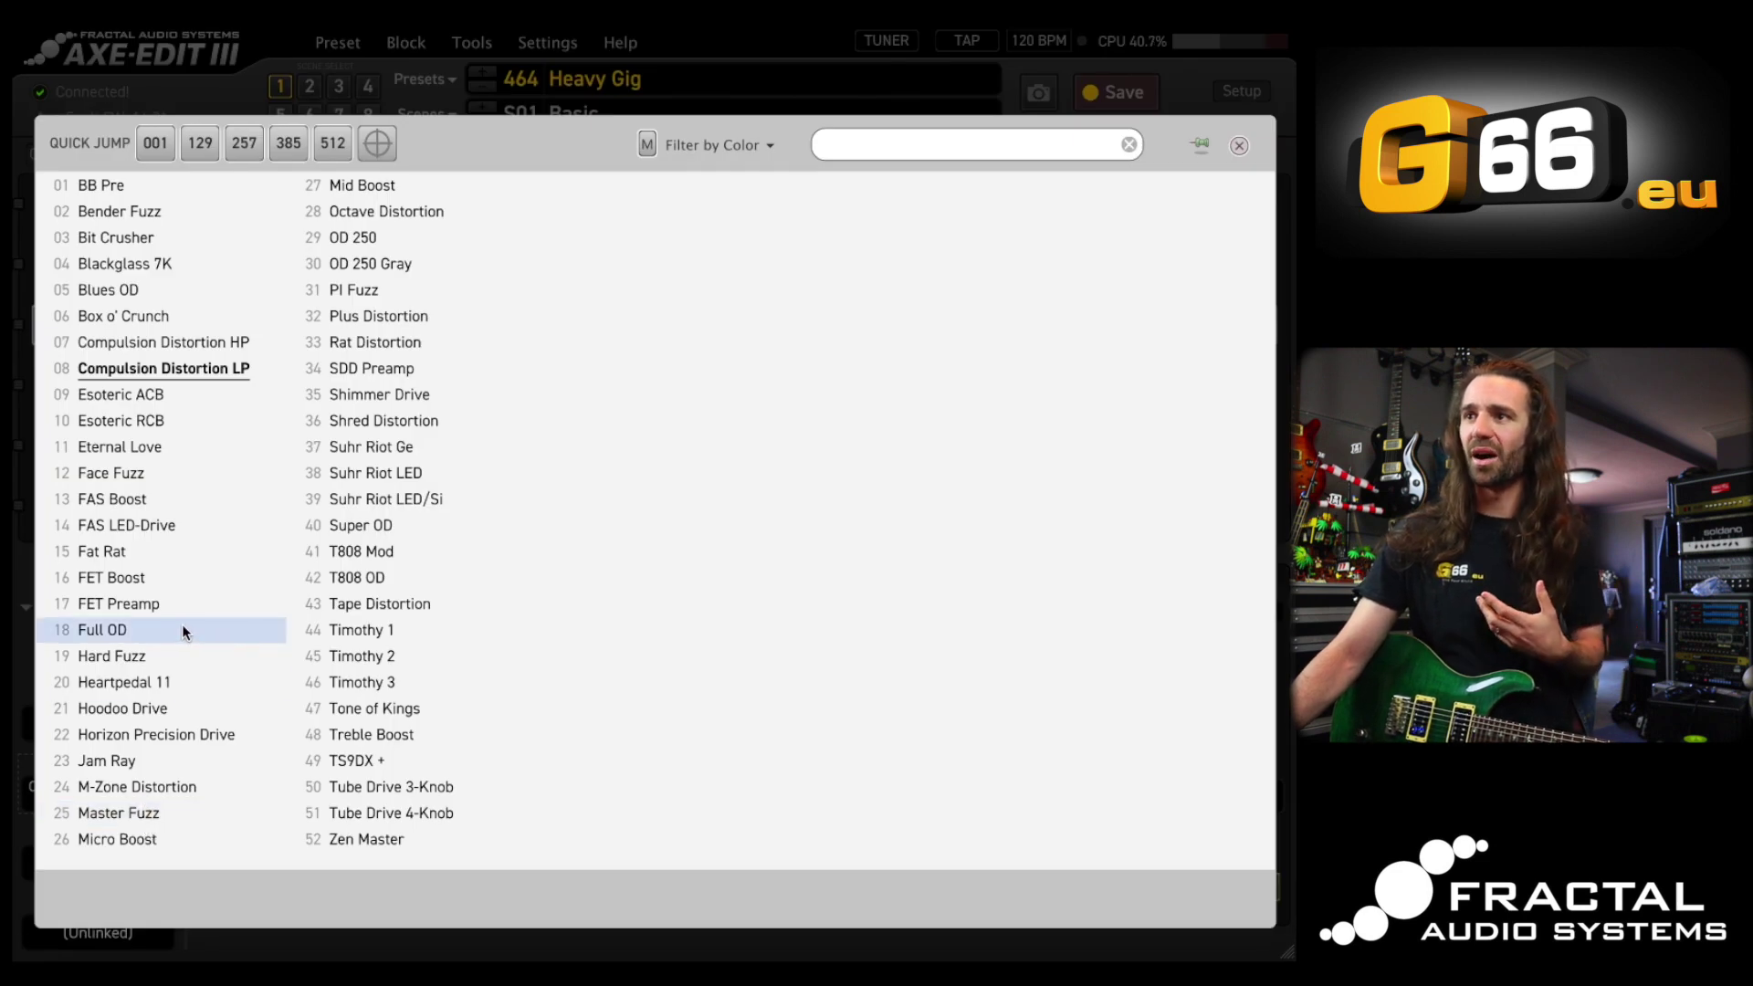
pyautogui.click(162, 482)
pyautogui.moveTo(344, 672); pyautogui.dragTo(420, 507)
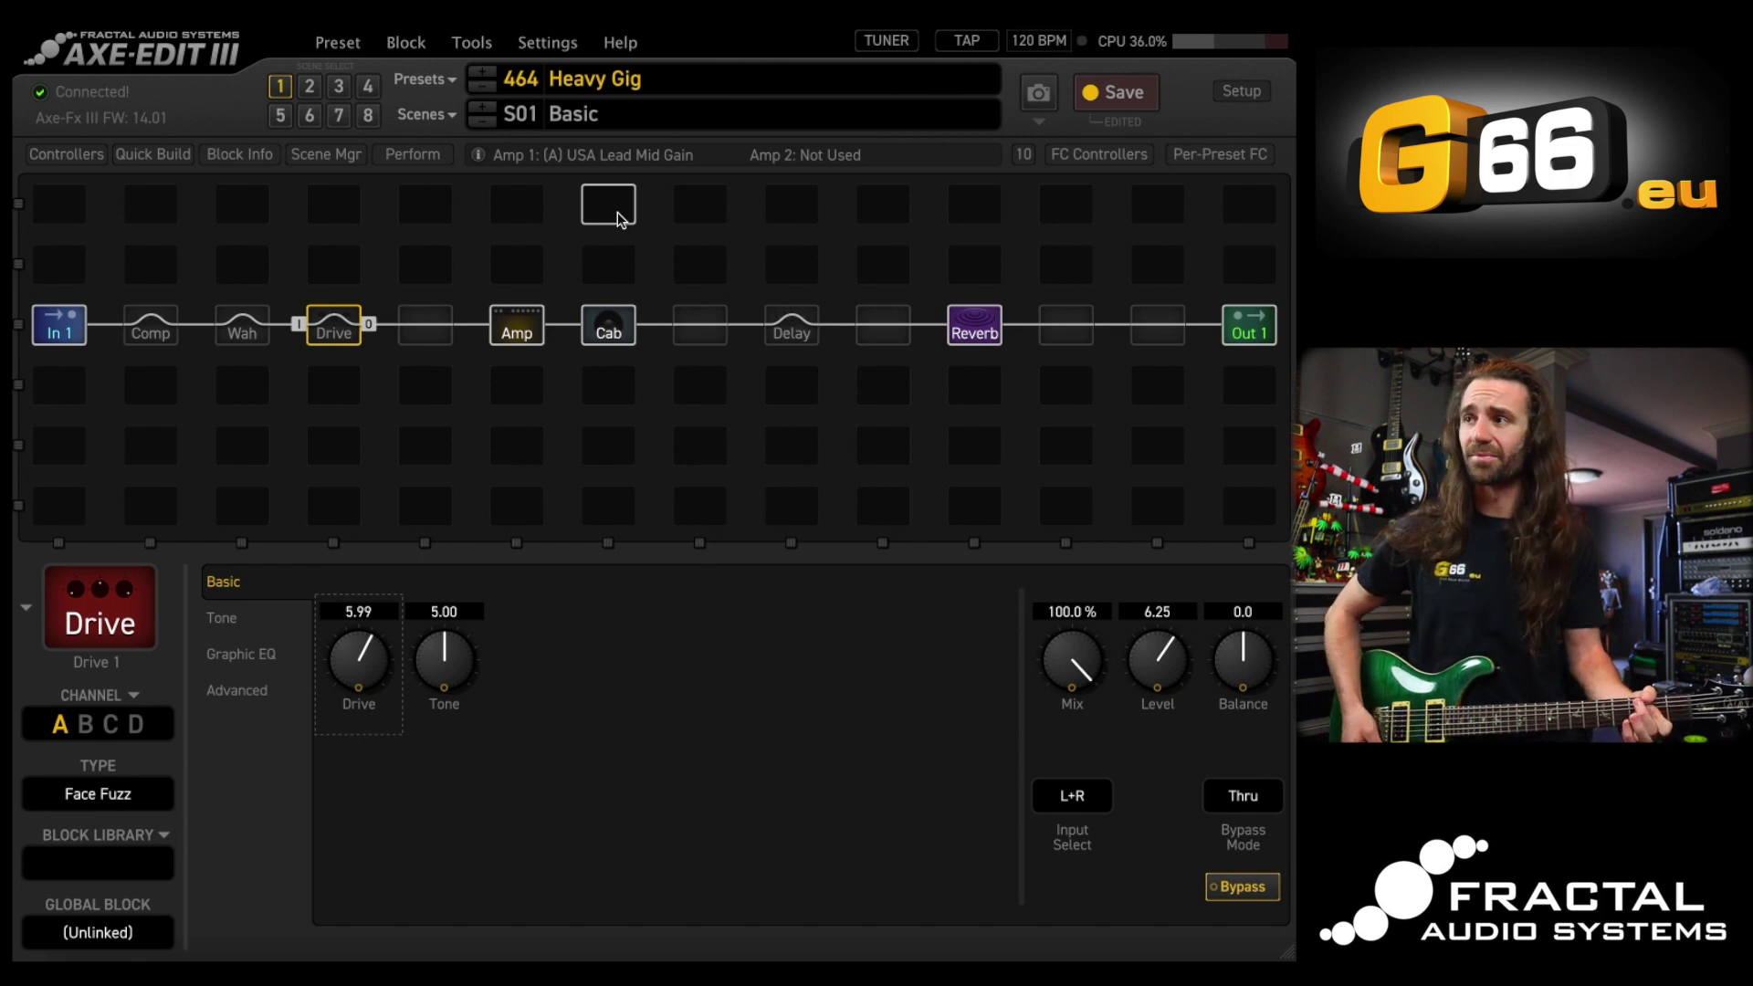
# Switch to scene 2 and check its Delay, Drive and Amp block settings
pyautogui.click(309, 86)
pyautogui.click(792, 330)
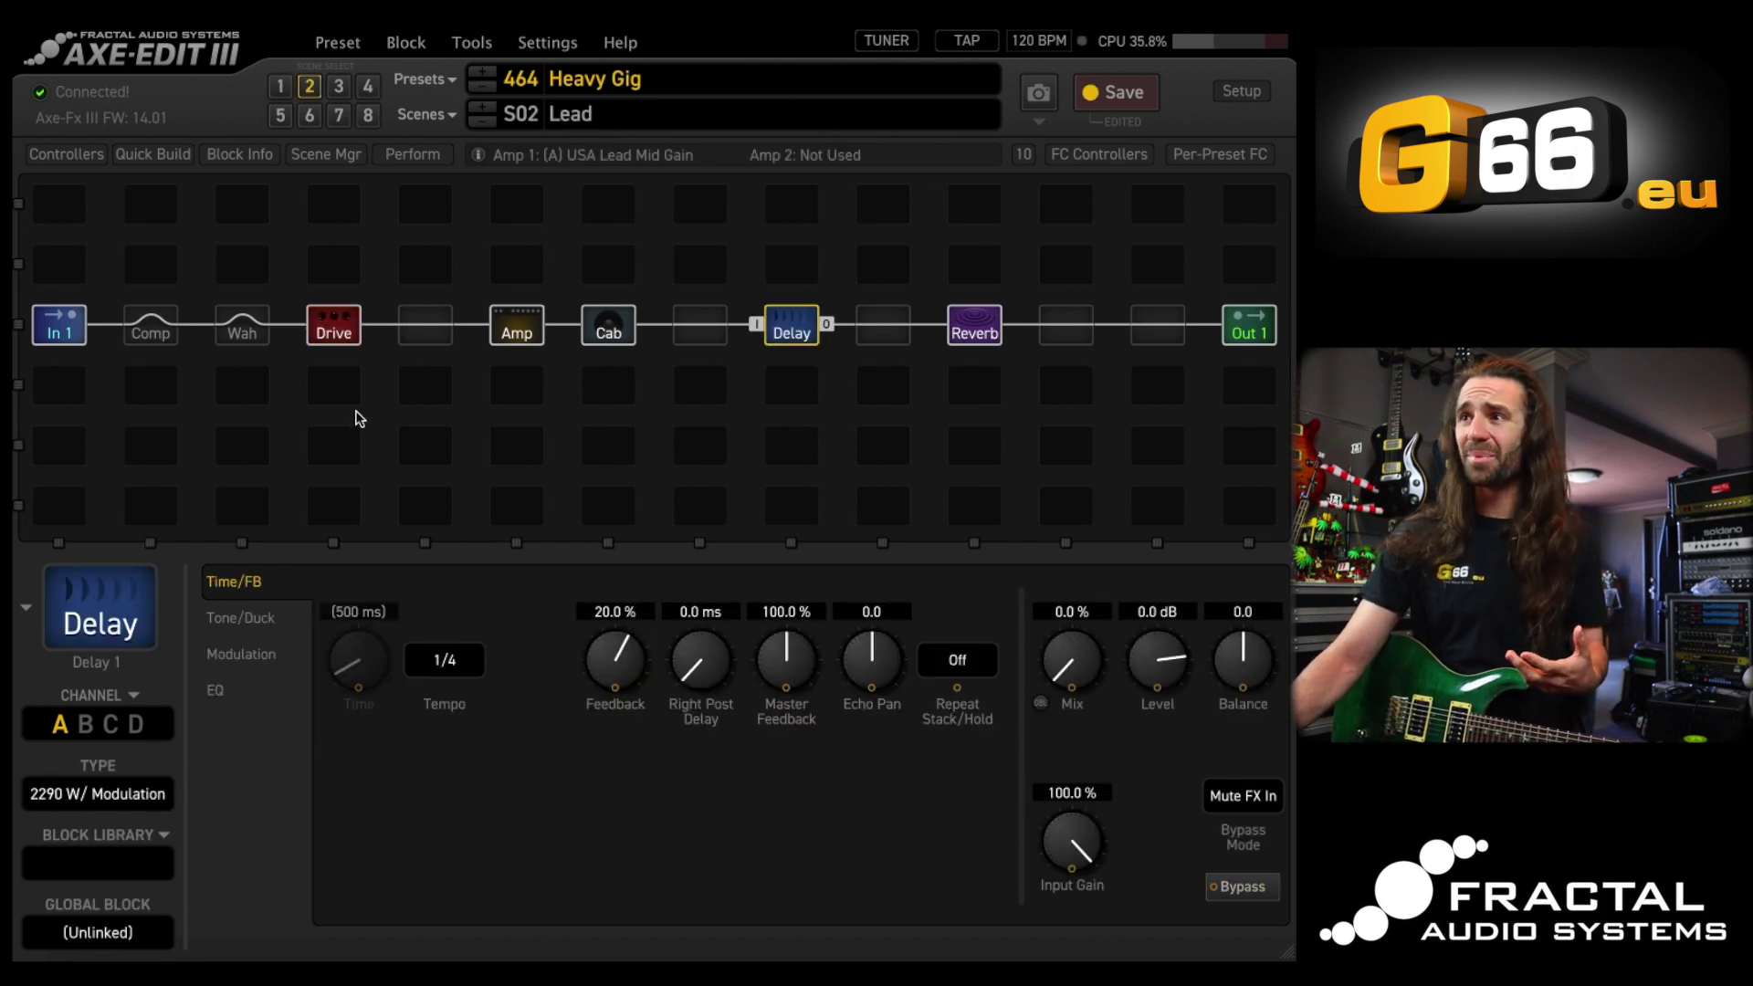
pyautogui.click(329, 327)
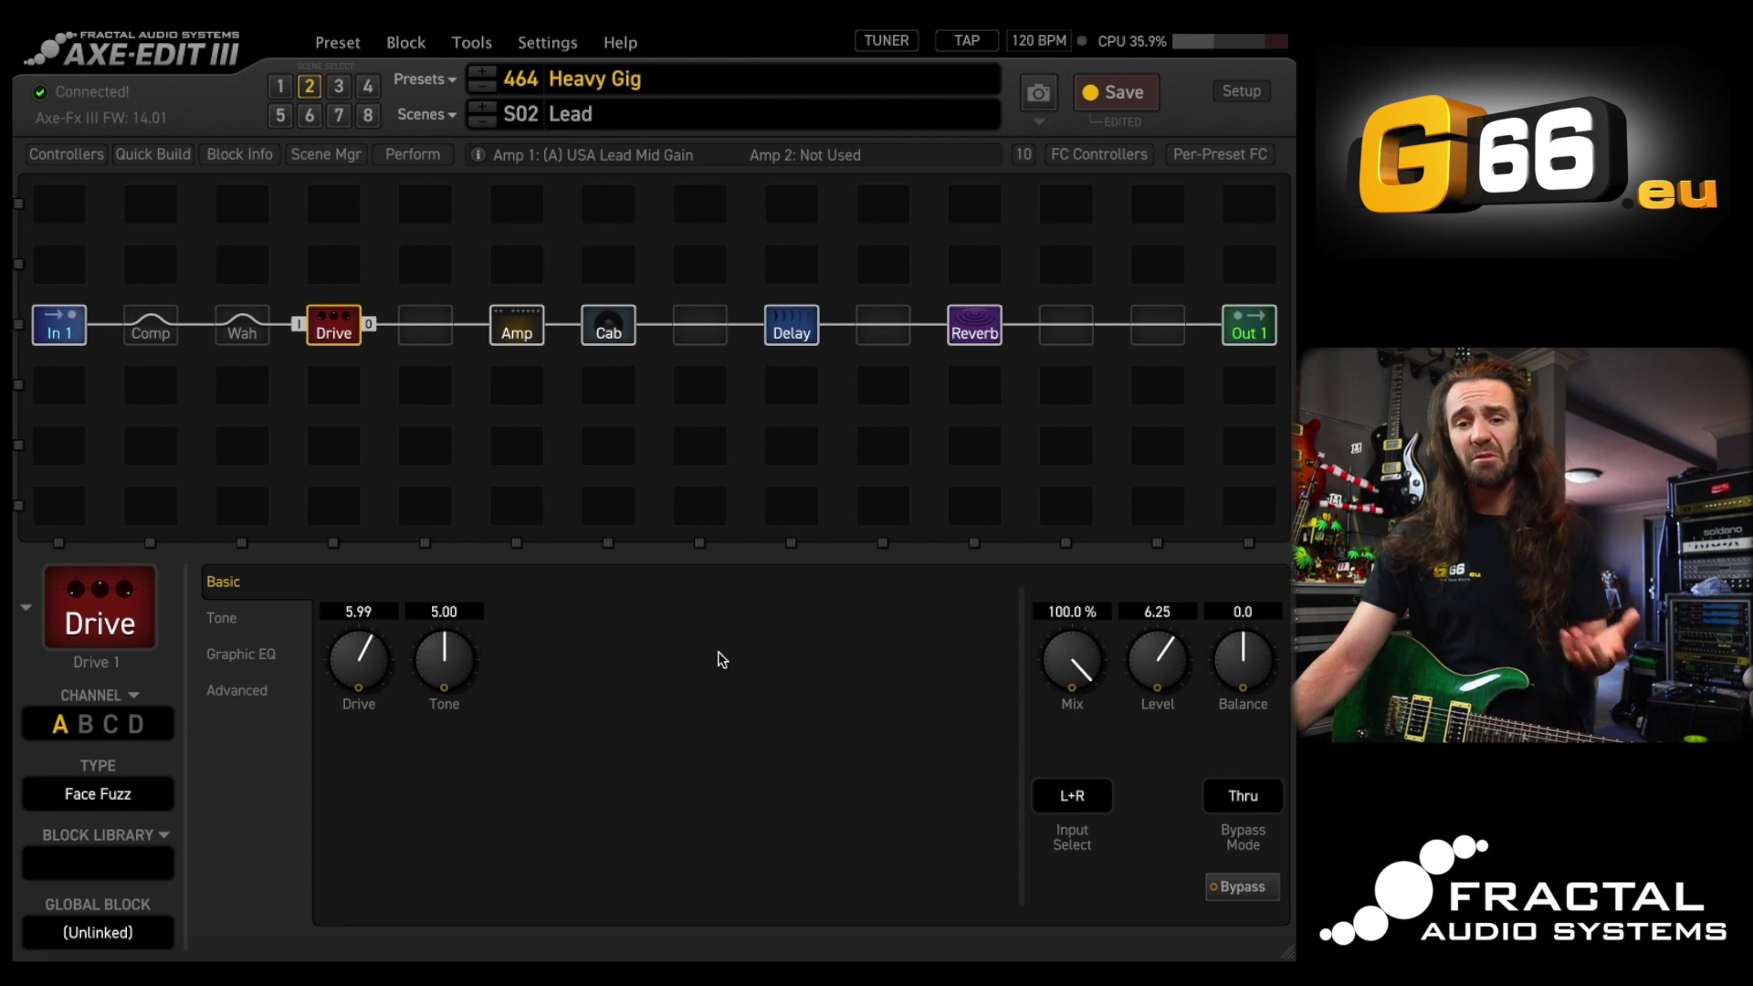
pyautogui.click(520, 329)
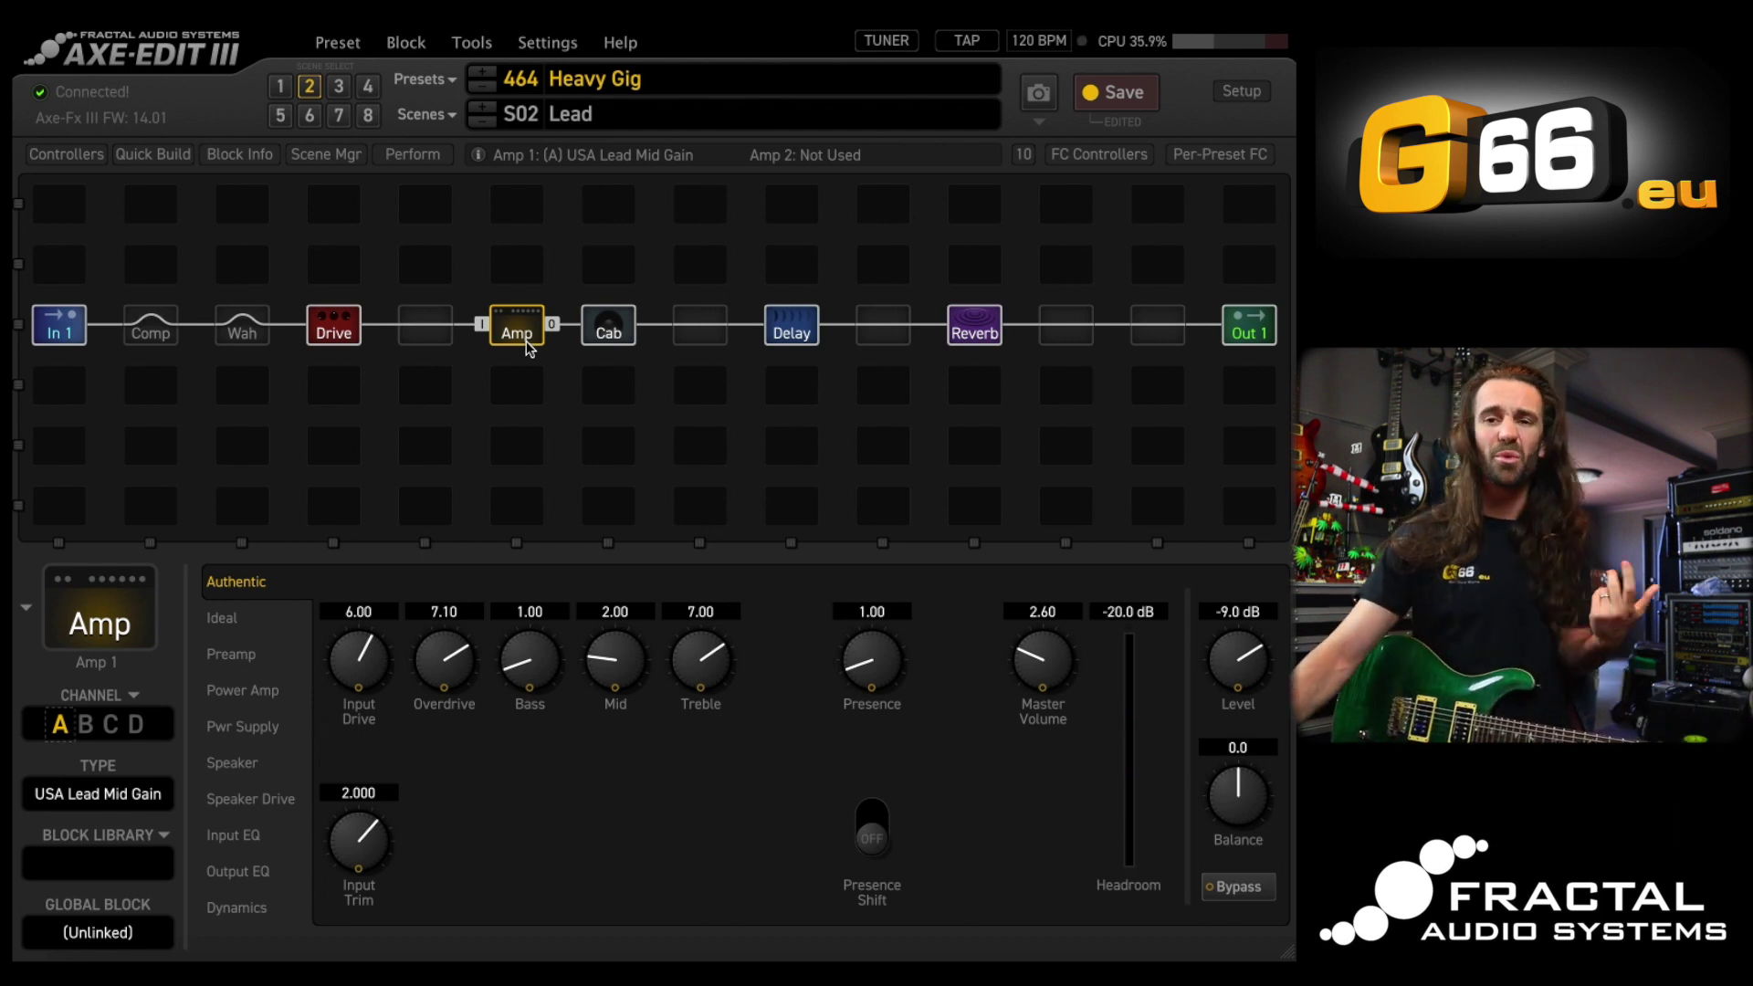
# In scene 3, add a Rotary 1 block between Cab and Delay and show its parameters
pyautogui.click(345, 97)
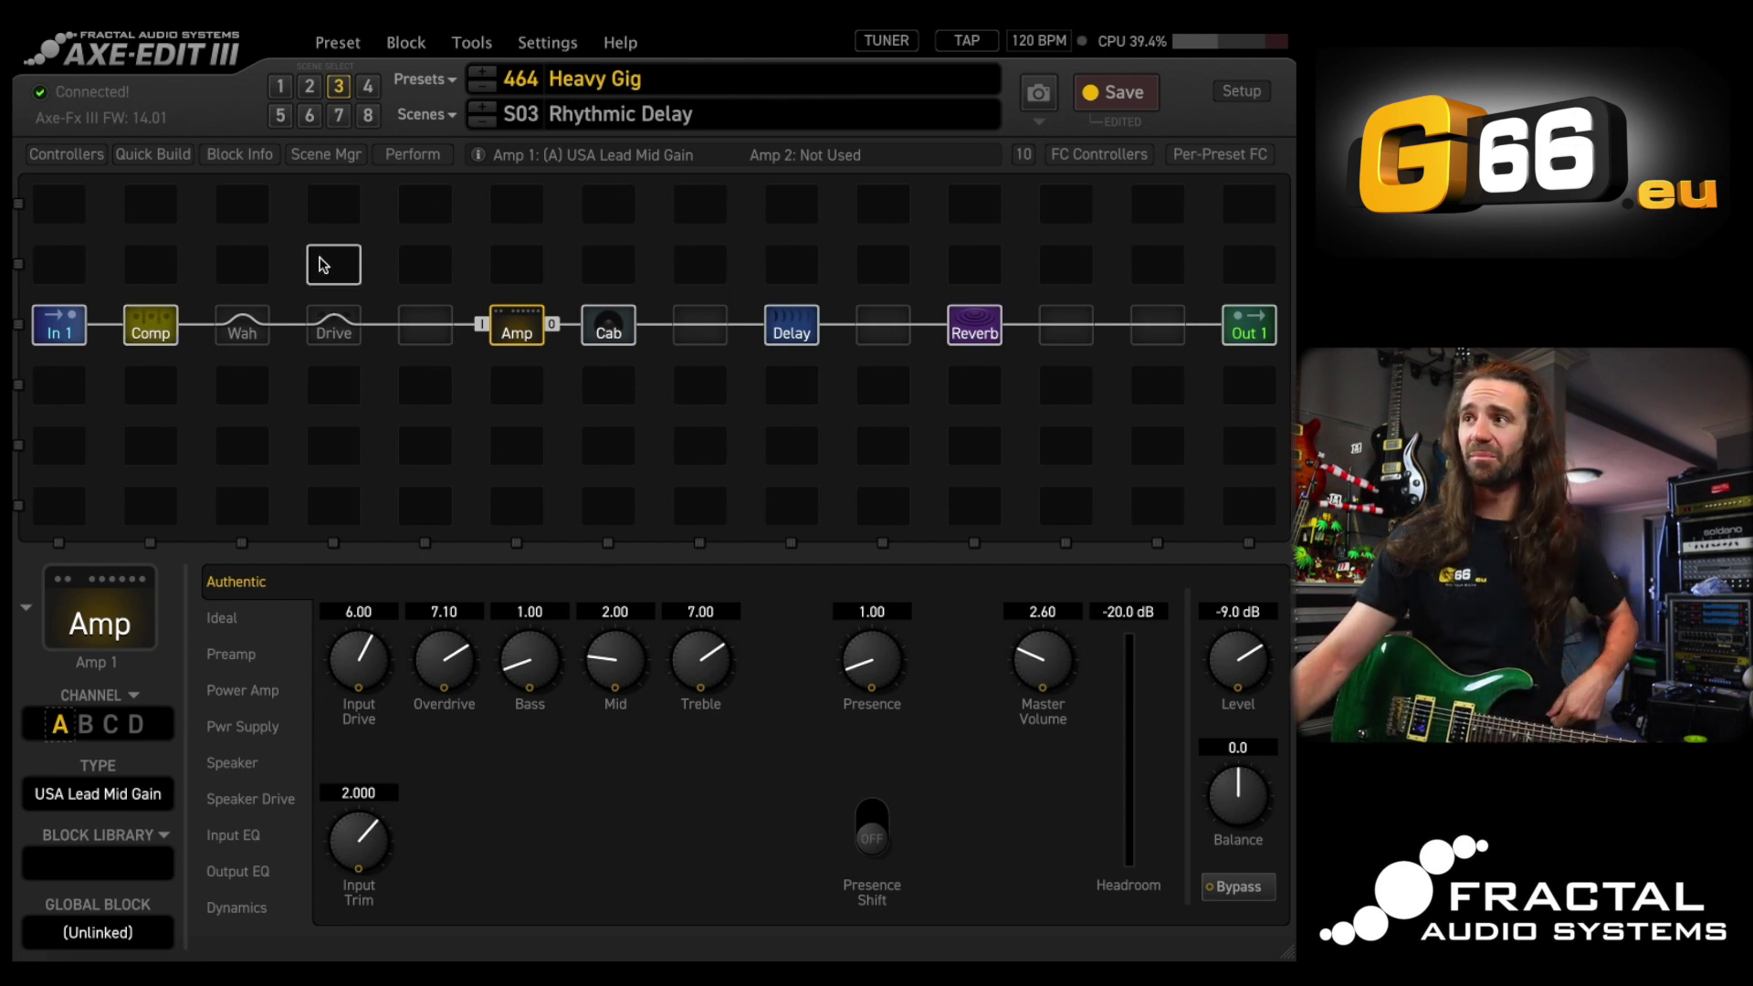
pyautogui.click(164, 157)
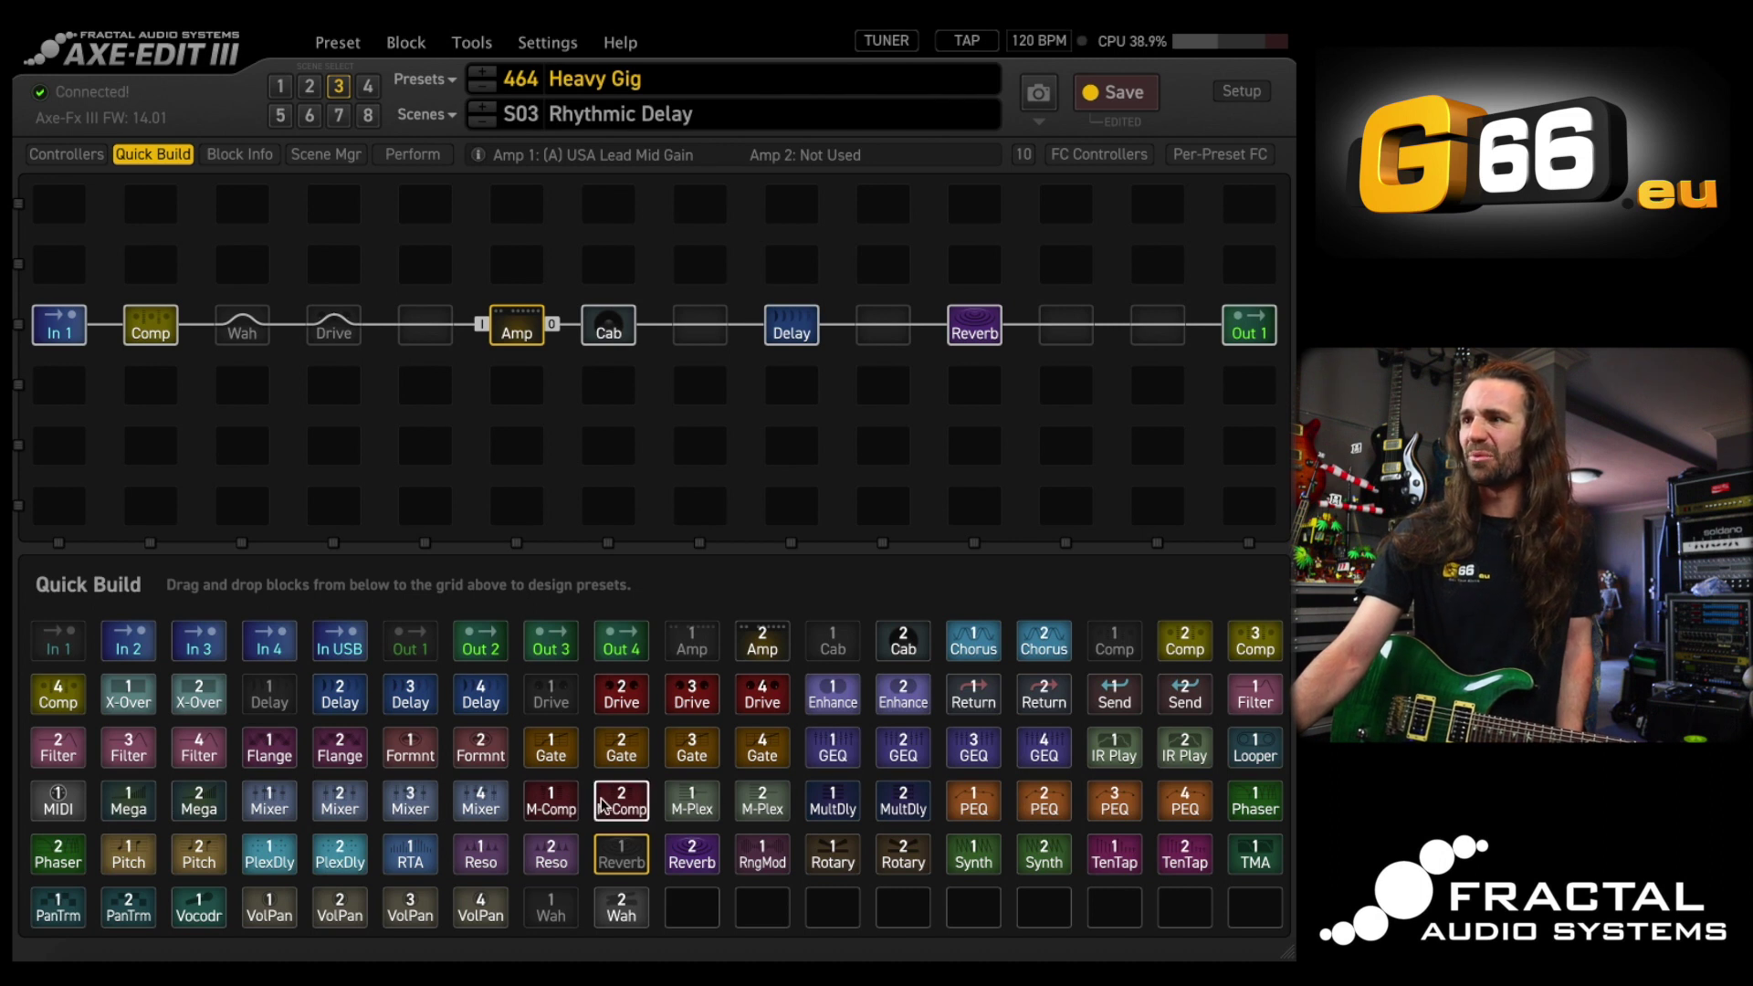
pyautogui.moveTo(829, 858); pyautogui.dragTo(774, 446)
pyautogui.moveTo(718, 328); pyautogui.dragTo(721, 334)
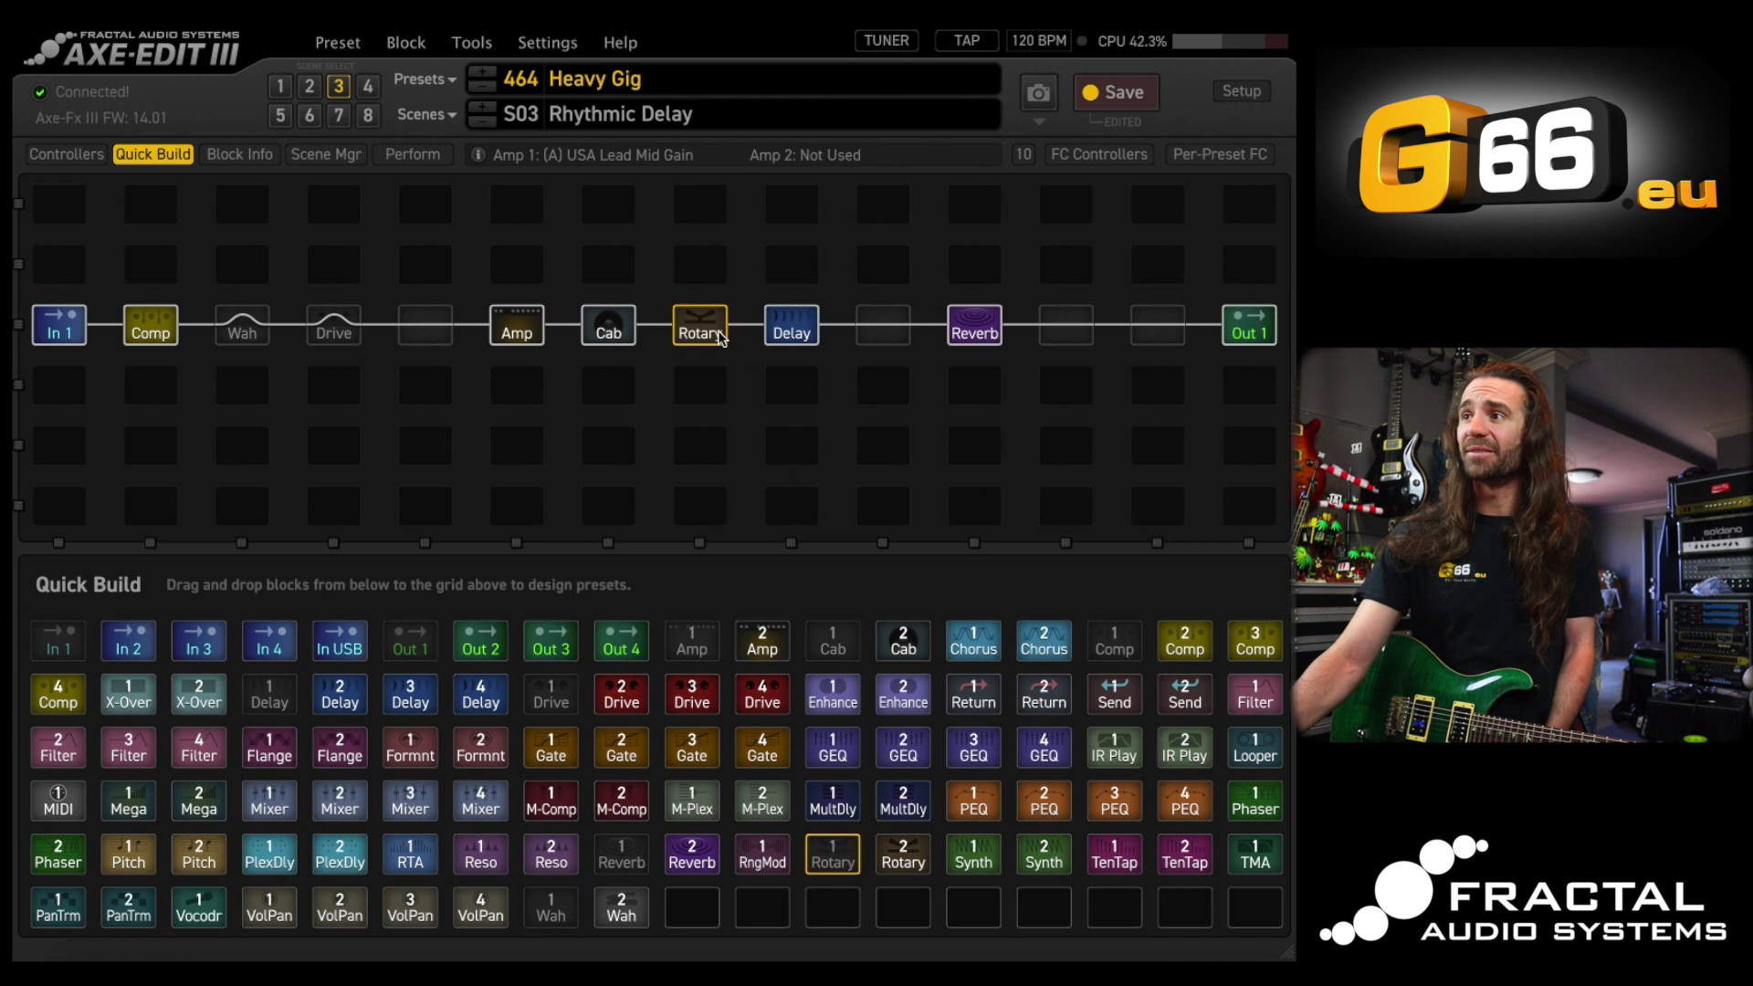
pyautogui.click(146, 155)
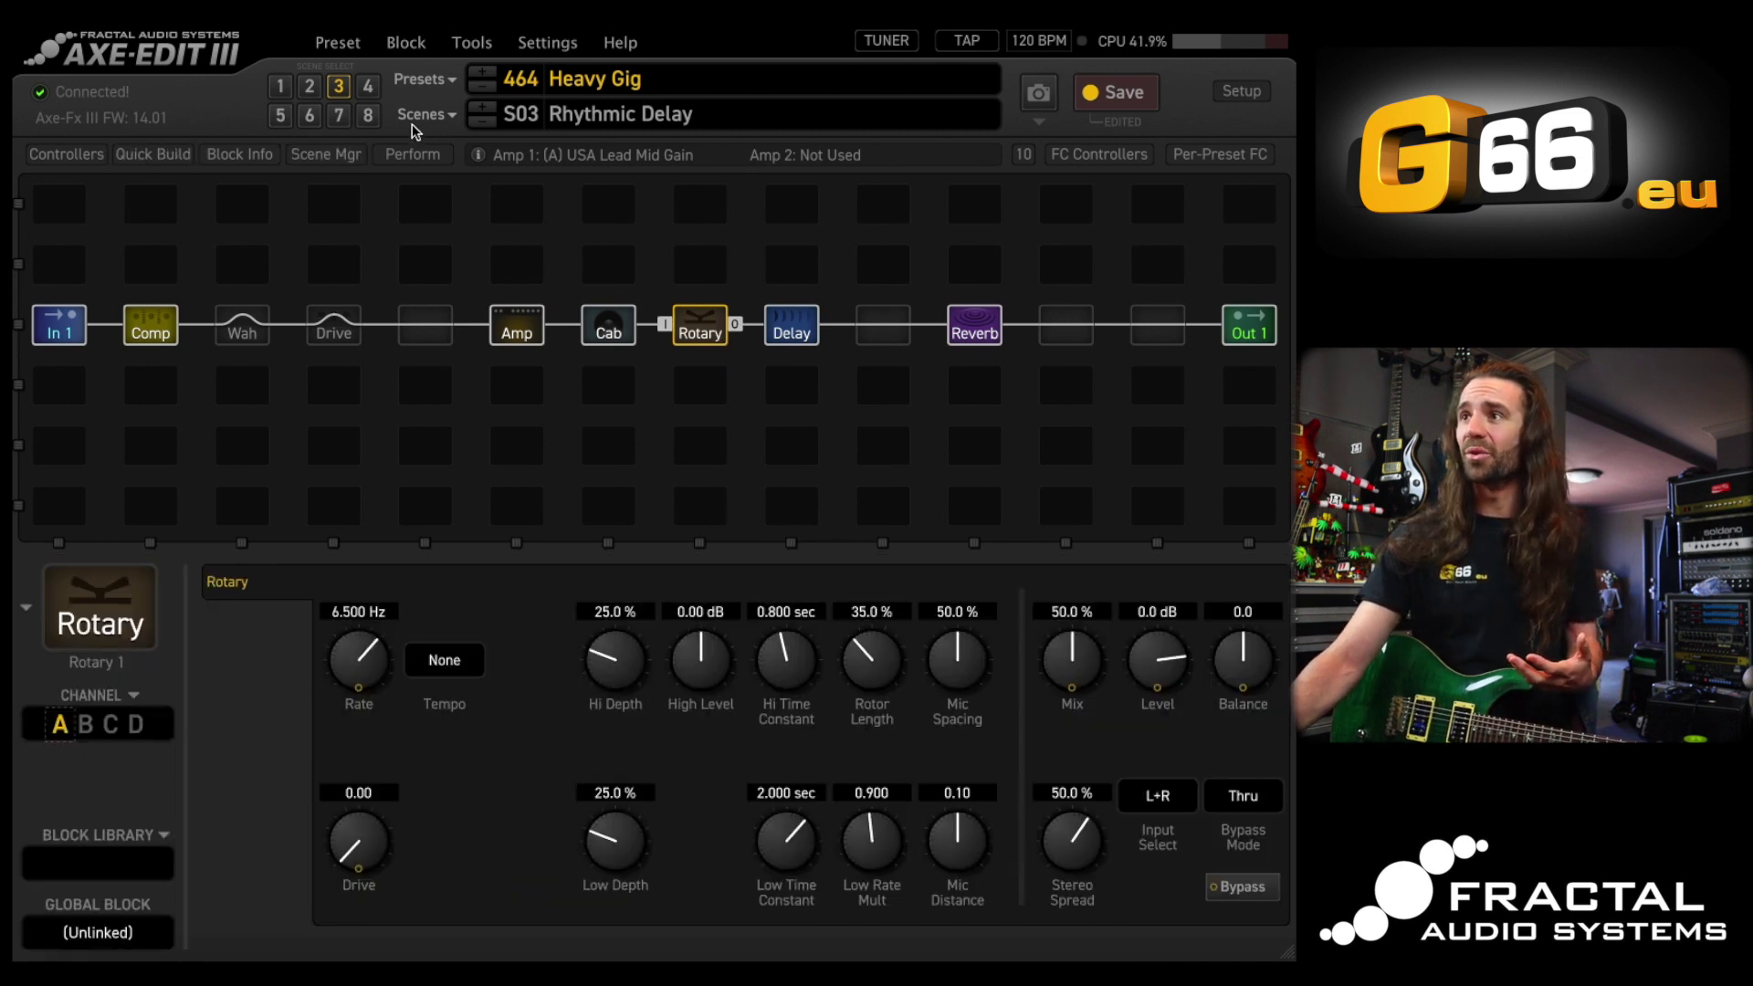
# Bypass the Rotary block in all scenes, and re-engage it only in scene 3
pyautogui.click(406, 43)
pyautogui.moveTo(531, 346)
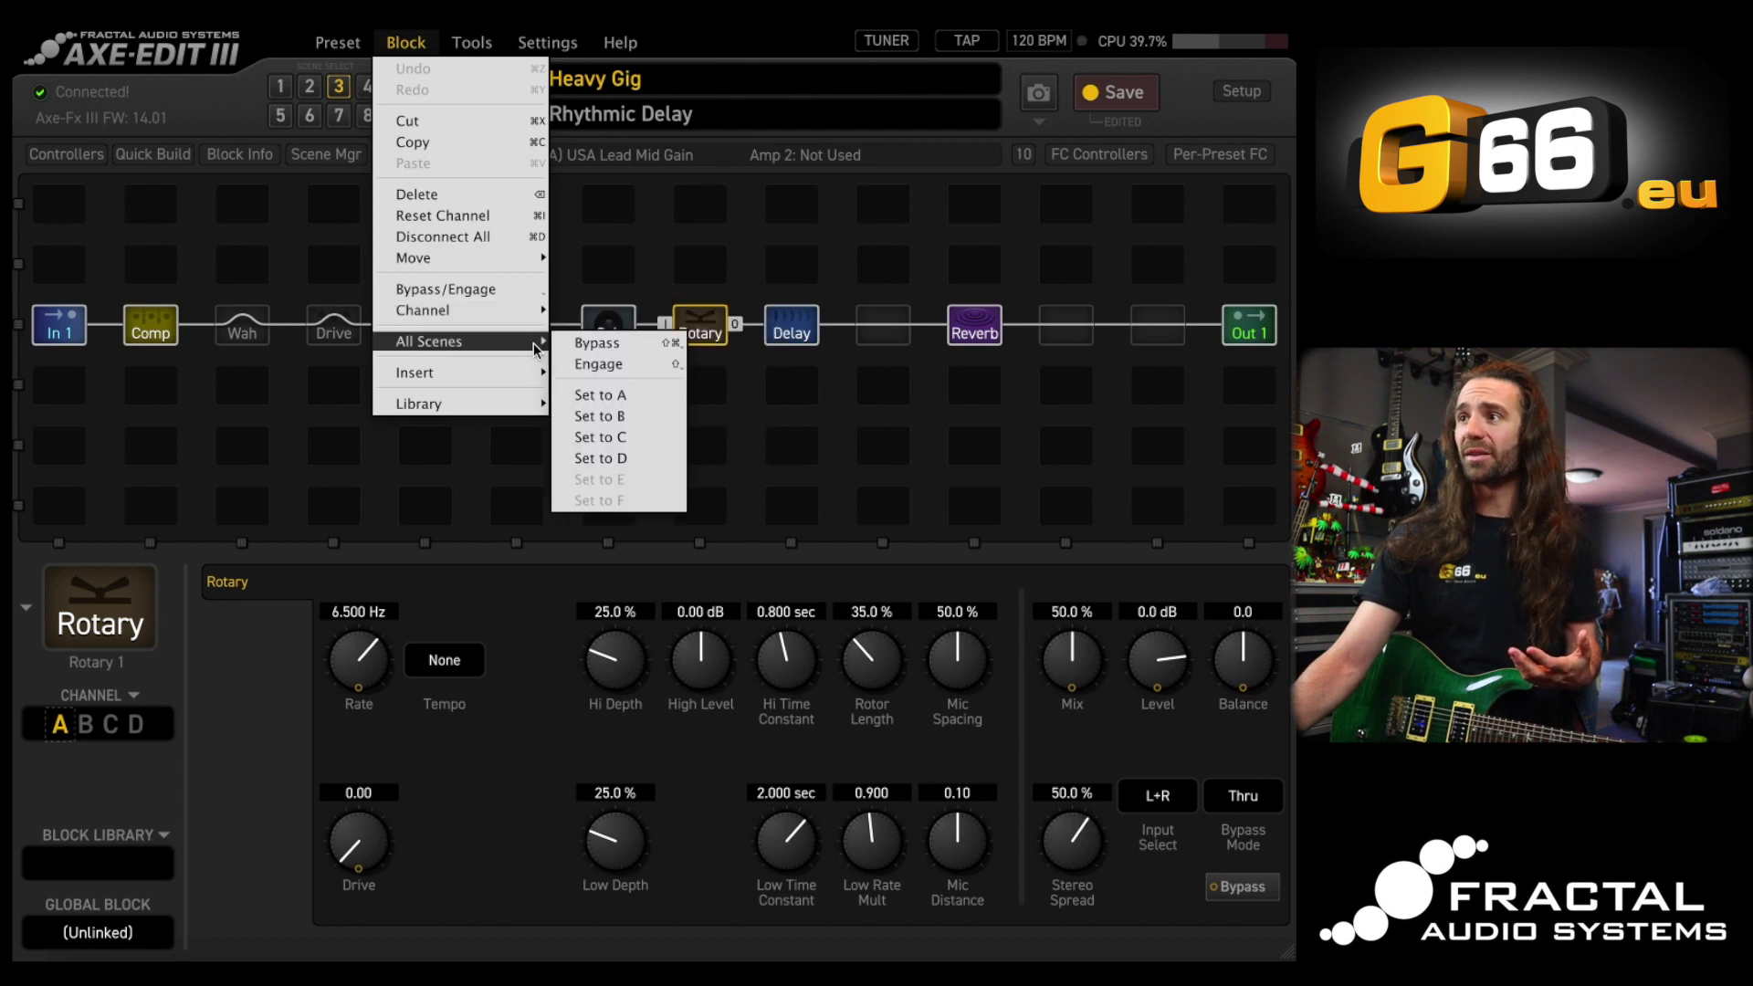
pyautogui.click(572, 345)
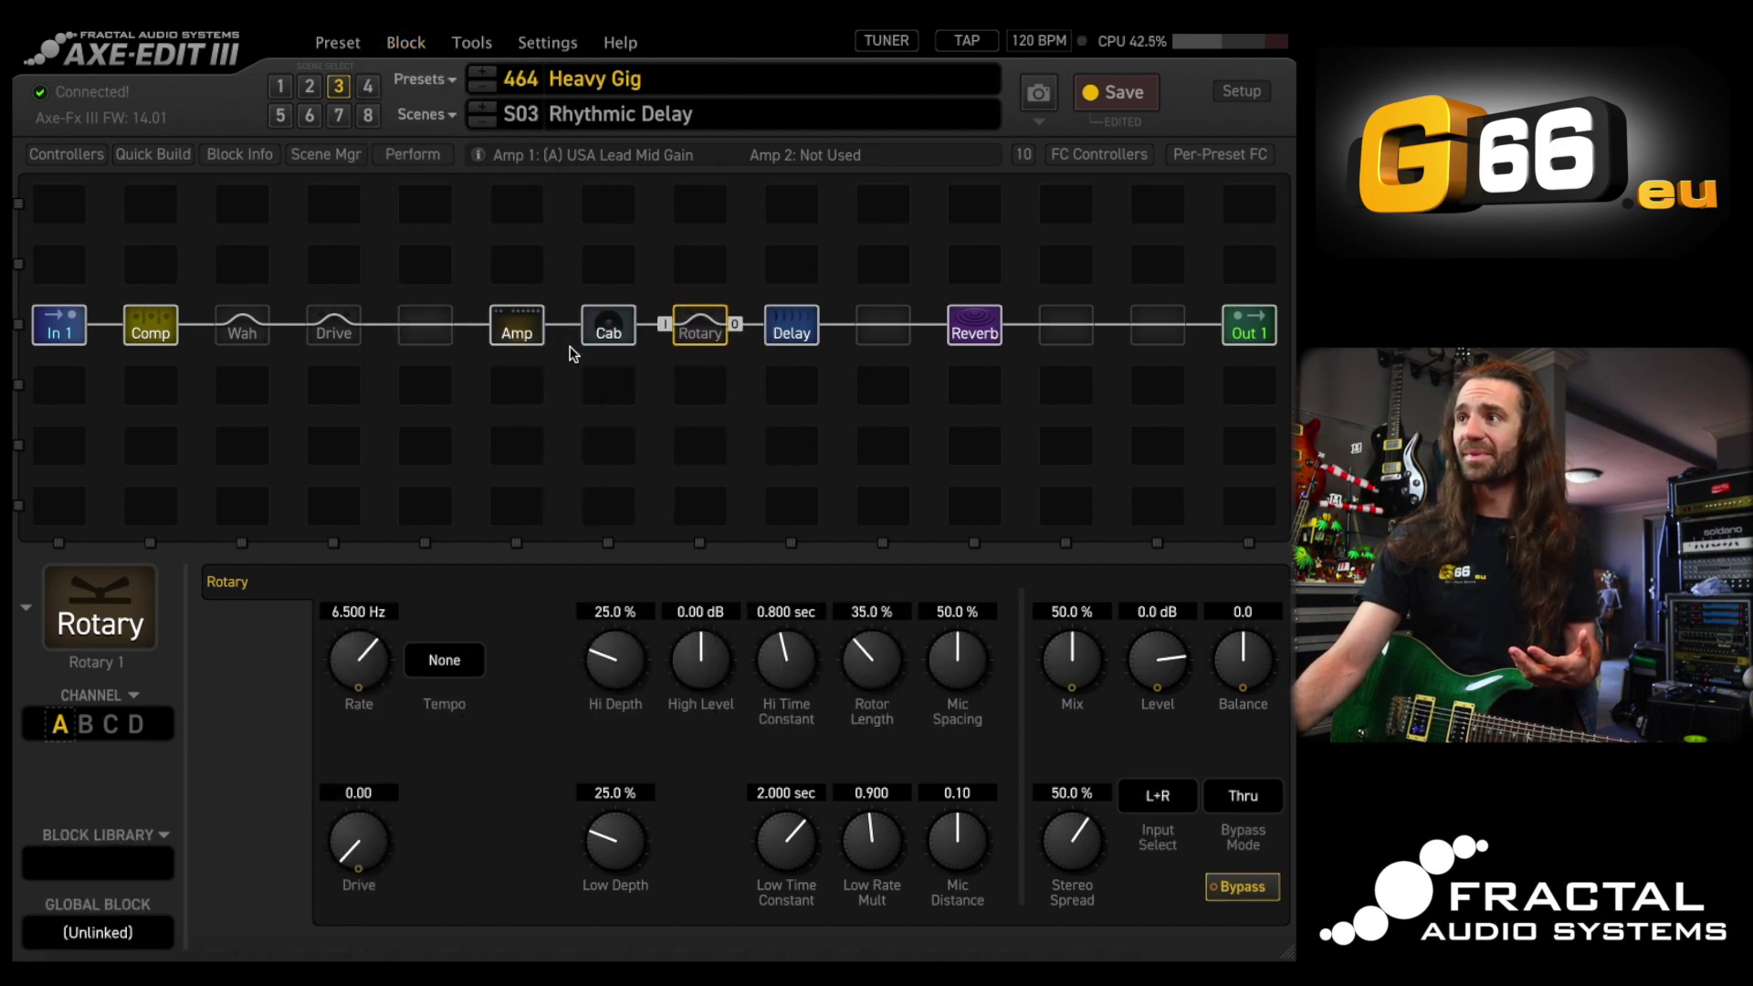
pyautogui.keyDown('shift'); pyautogui.click(701, 328); pyautogui.keyUp('shift')
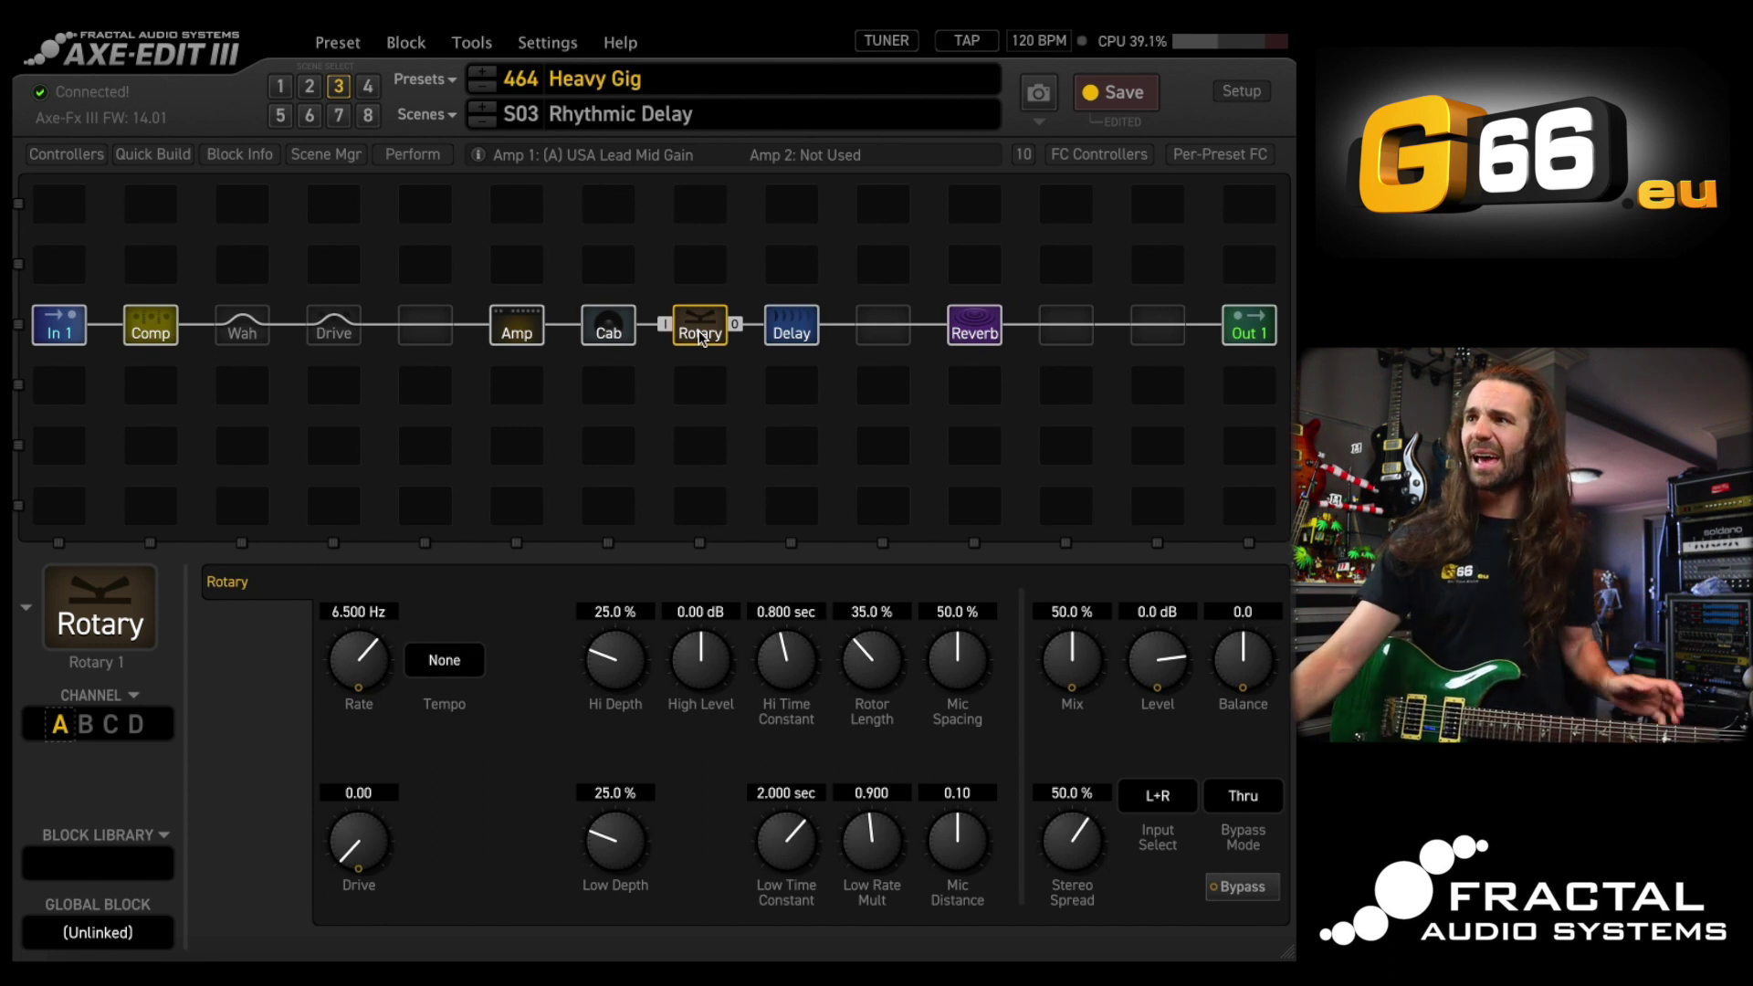
# Load the Cali 76 library block into the Comp block and switch it to channel A
pyautogui.click(166, 335)
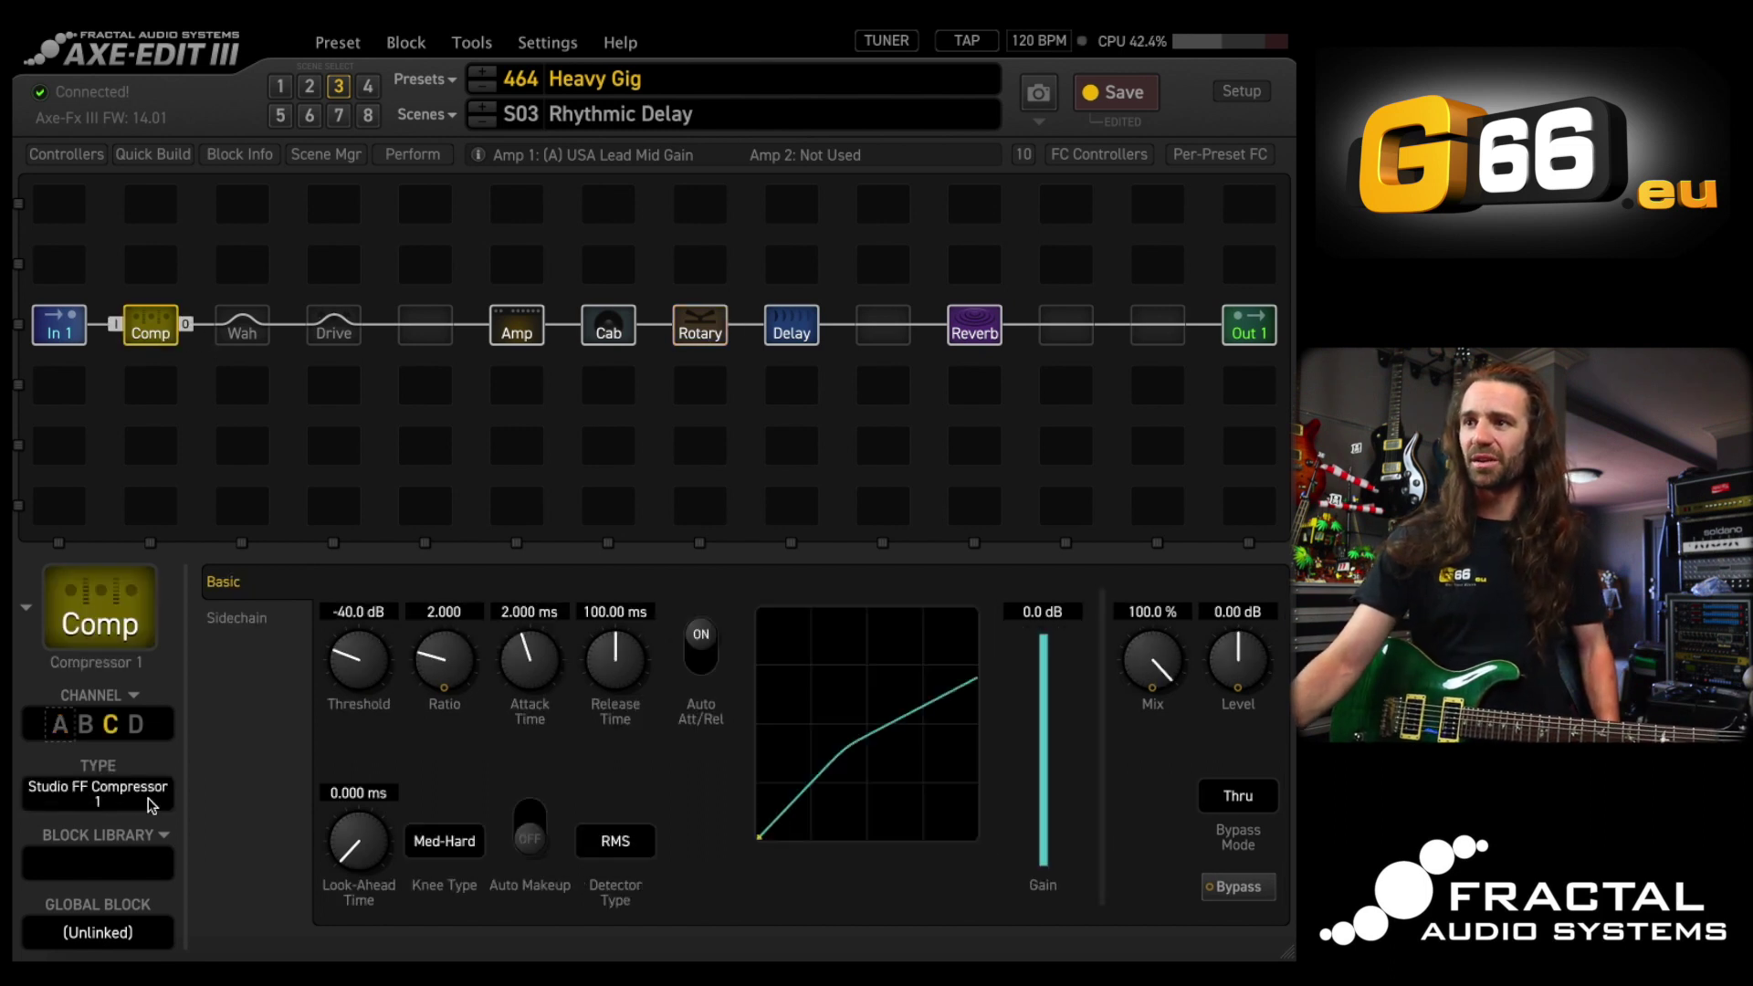
pyautogui.click(163, 865)
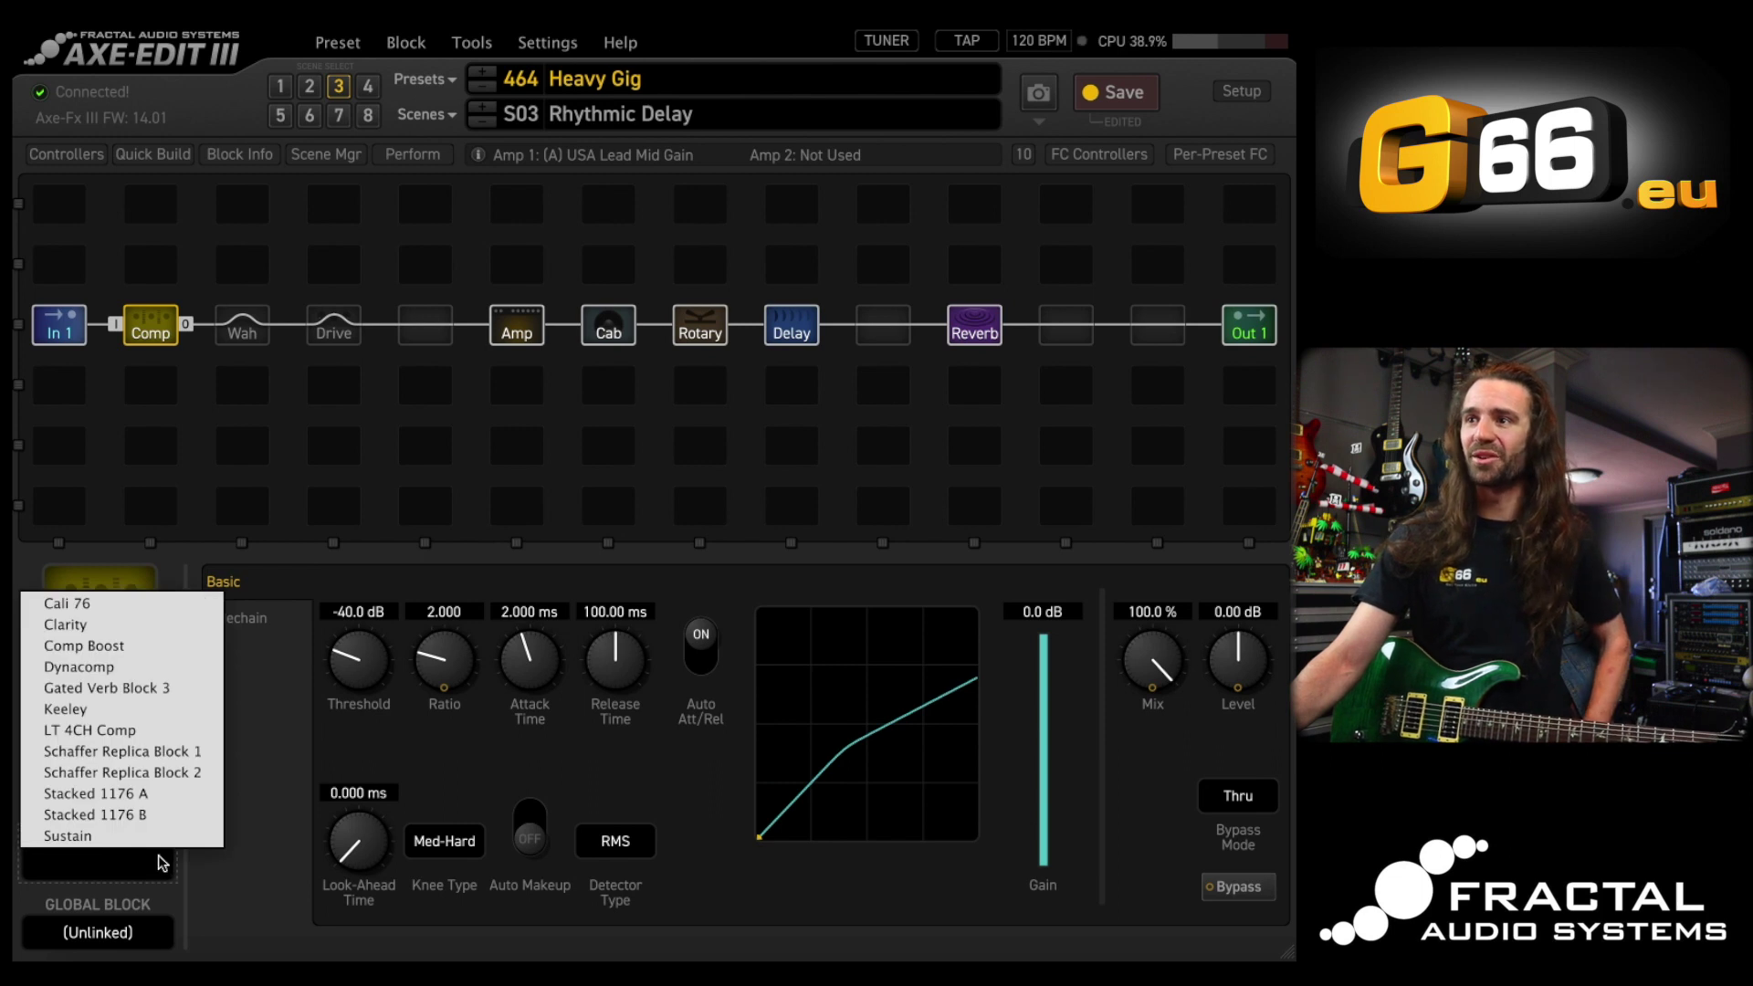
pyautogui.click(116, 606)
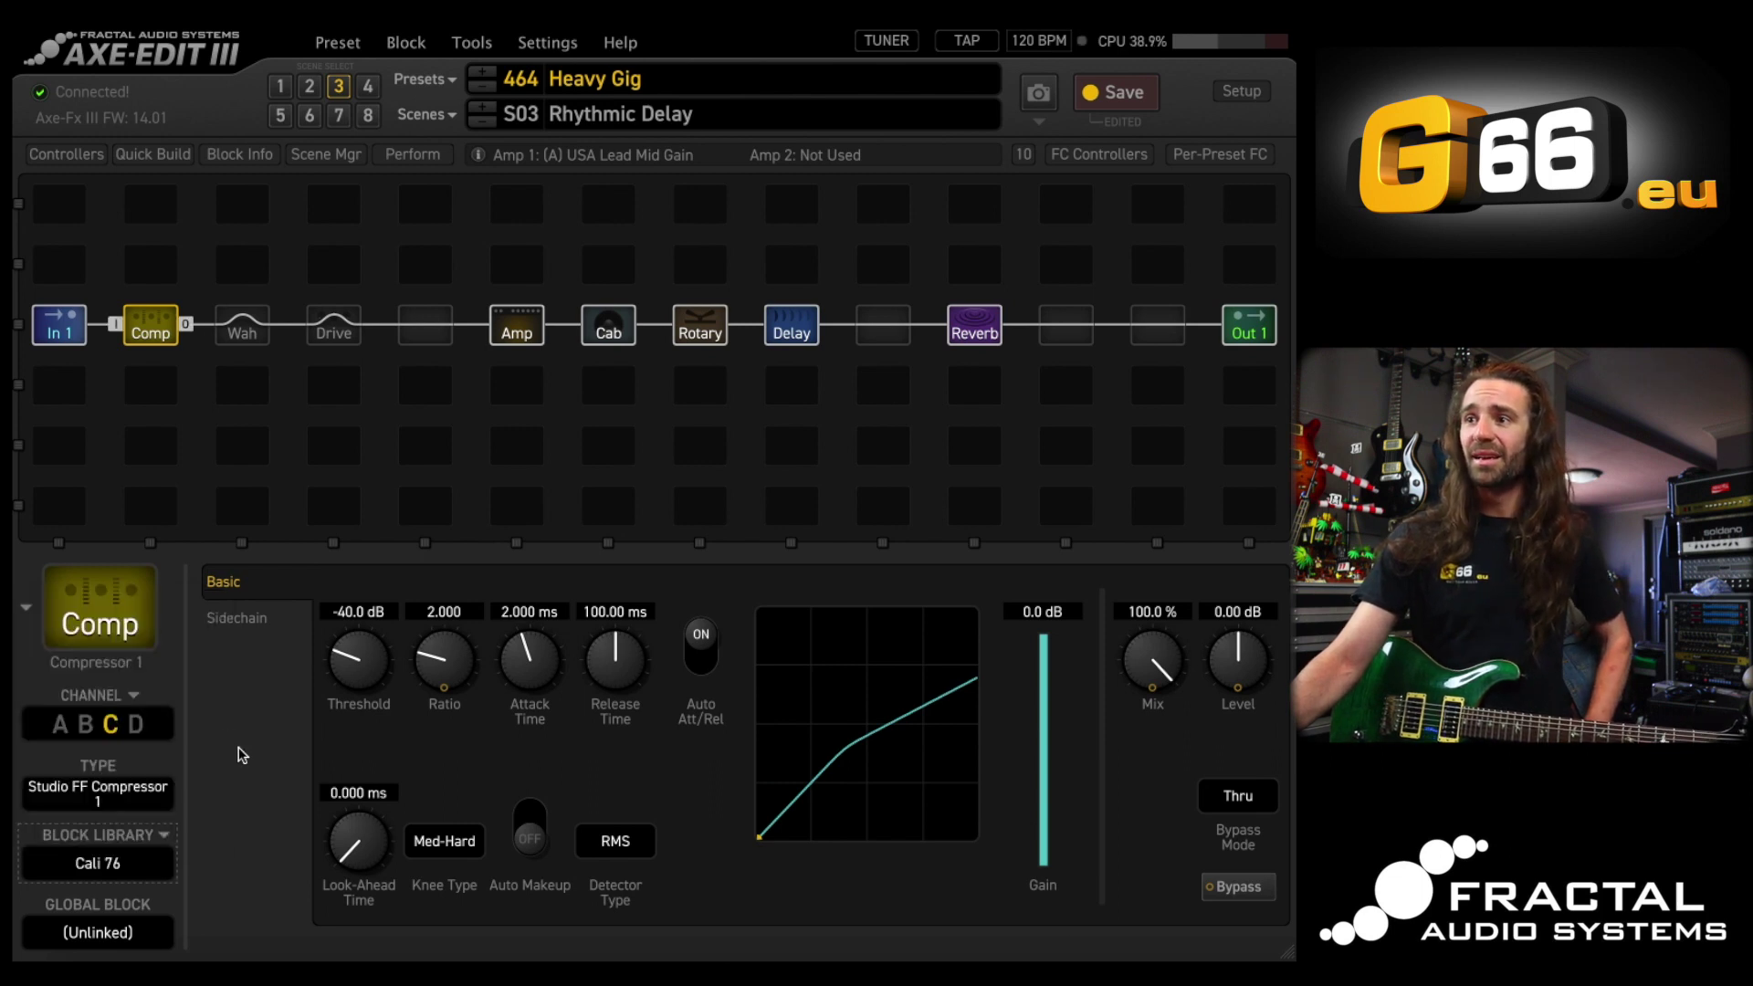
pyautogui.click(60, 725)
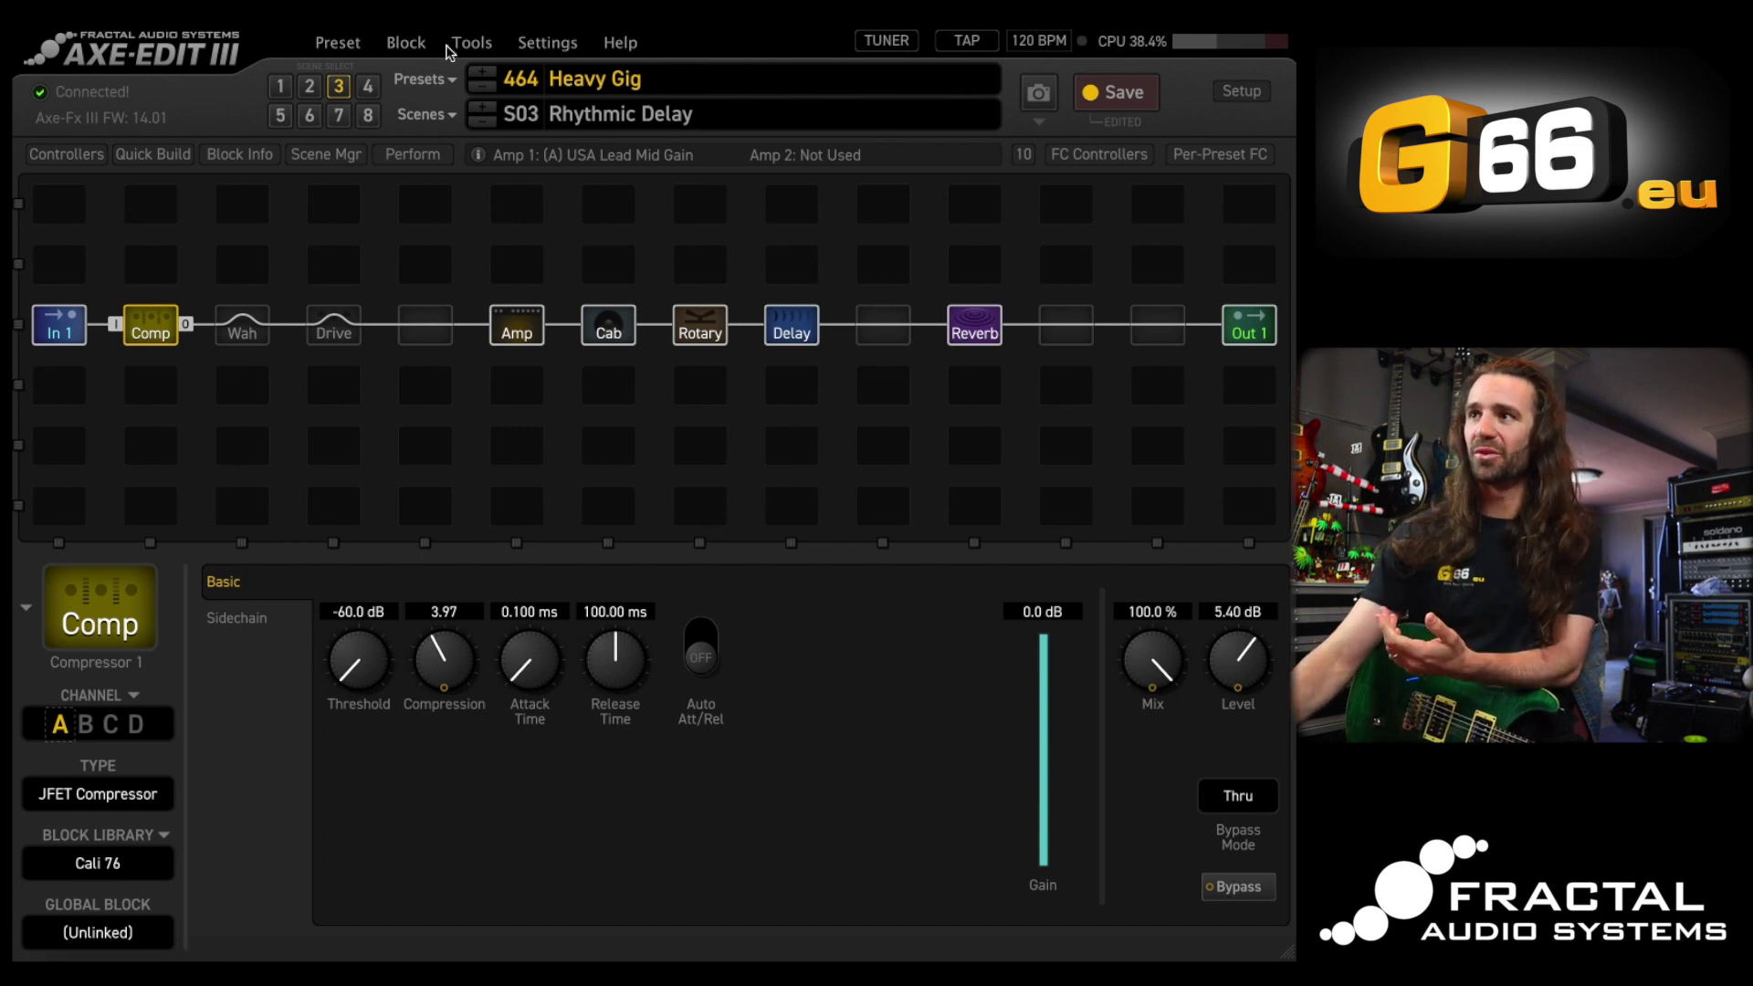
# Assign the compressor's Level to the first per-preset performance control slot
pyautogui.click(402, 160)
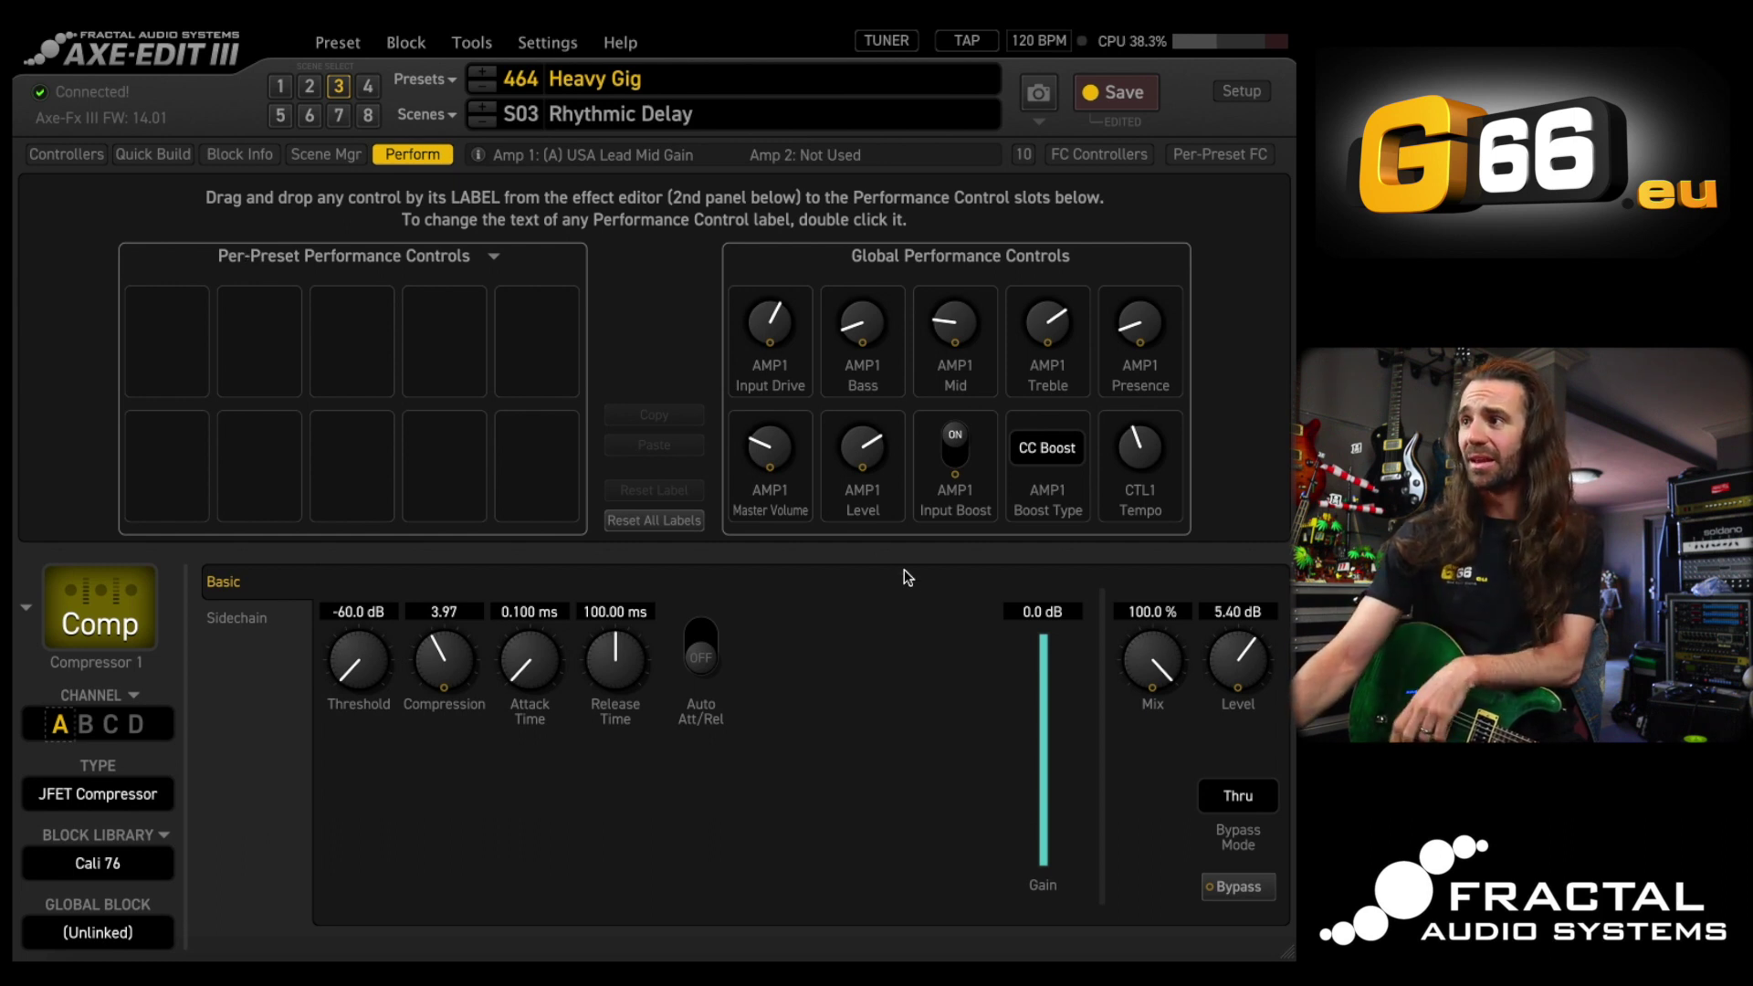
pyautogui.moveTo(1249, 715); pyautogui.dragTo(166, 347)
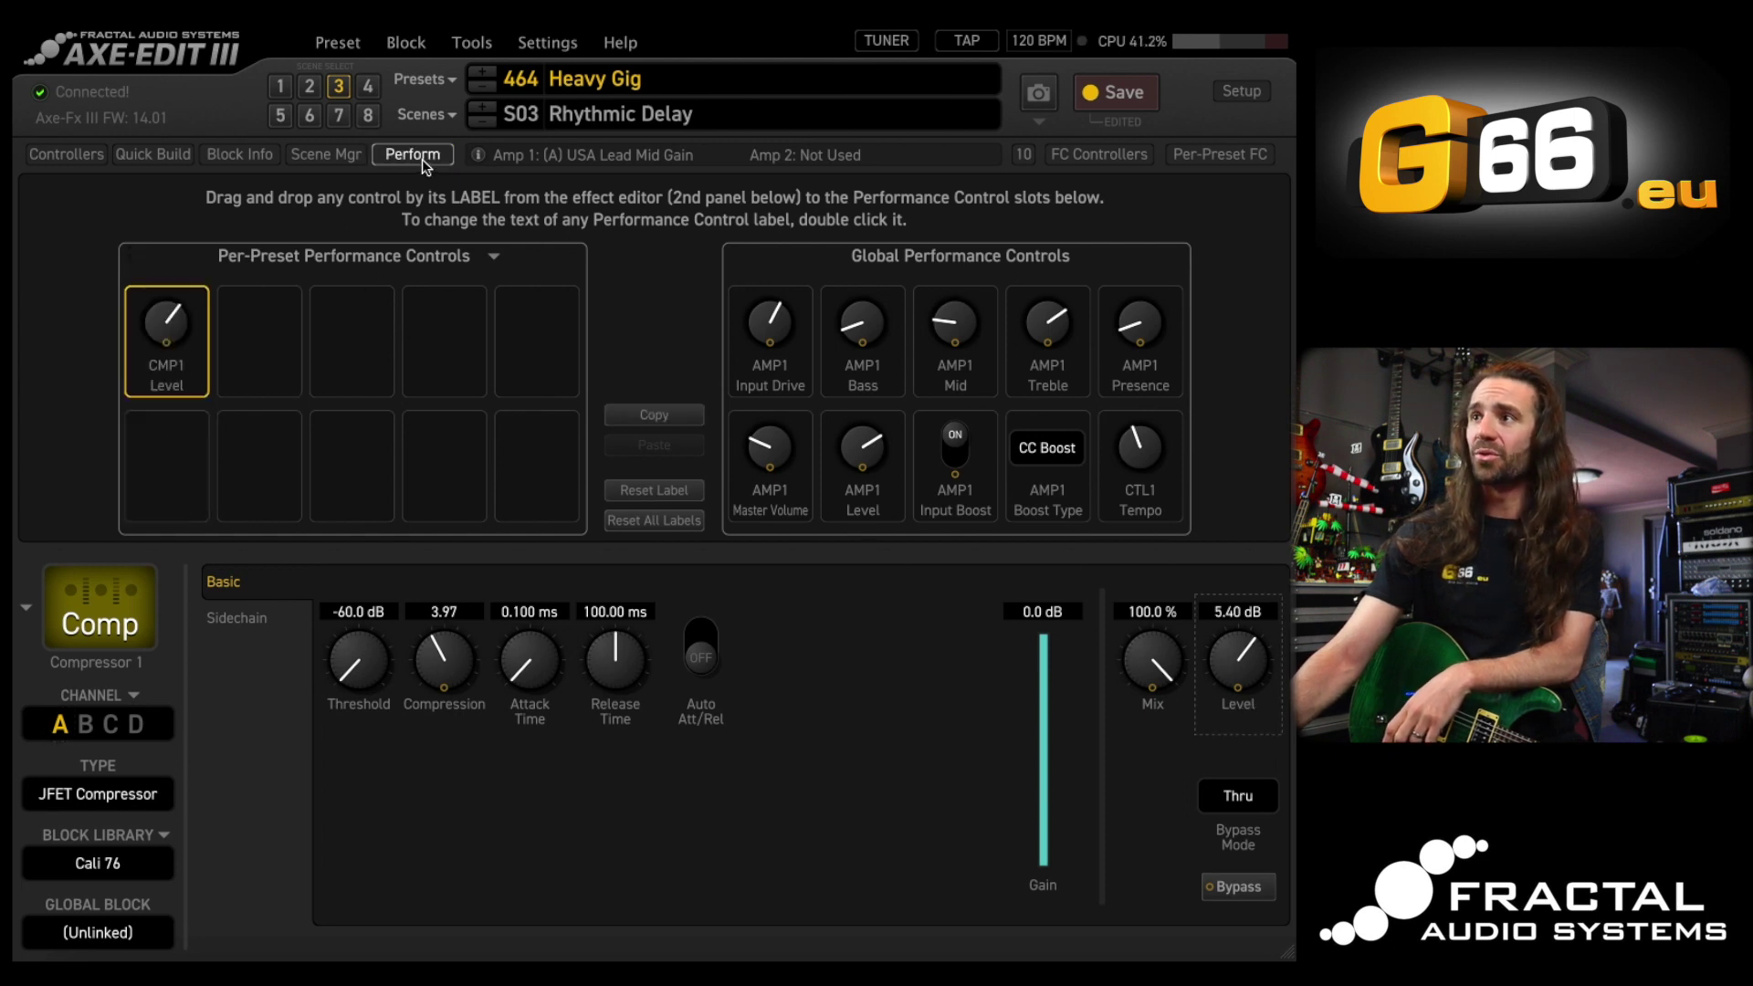
pyautogui.click(422, 159)
# Assign the Amp block's Input Drive and Level to the second and third per-preset performance control slots
pyautogui.click(508, 327)
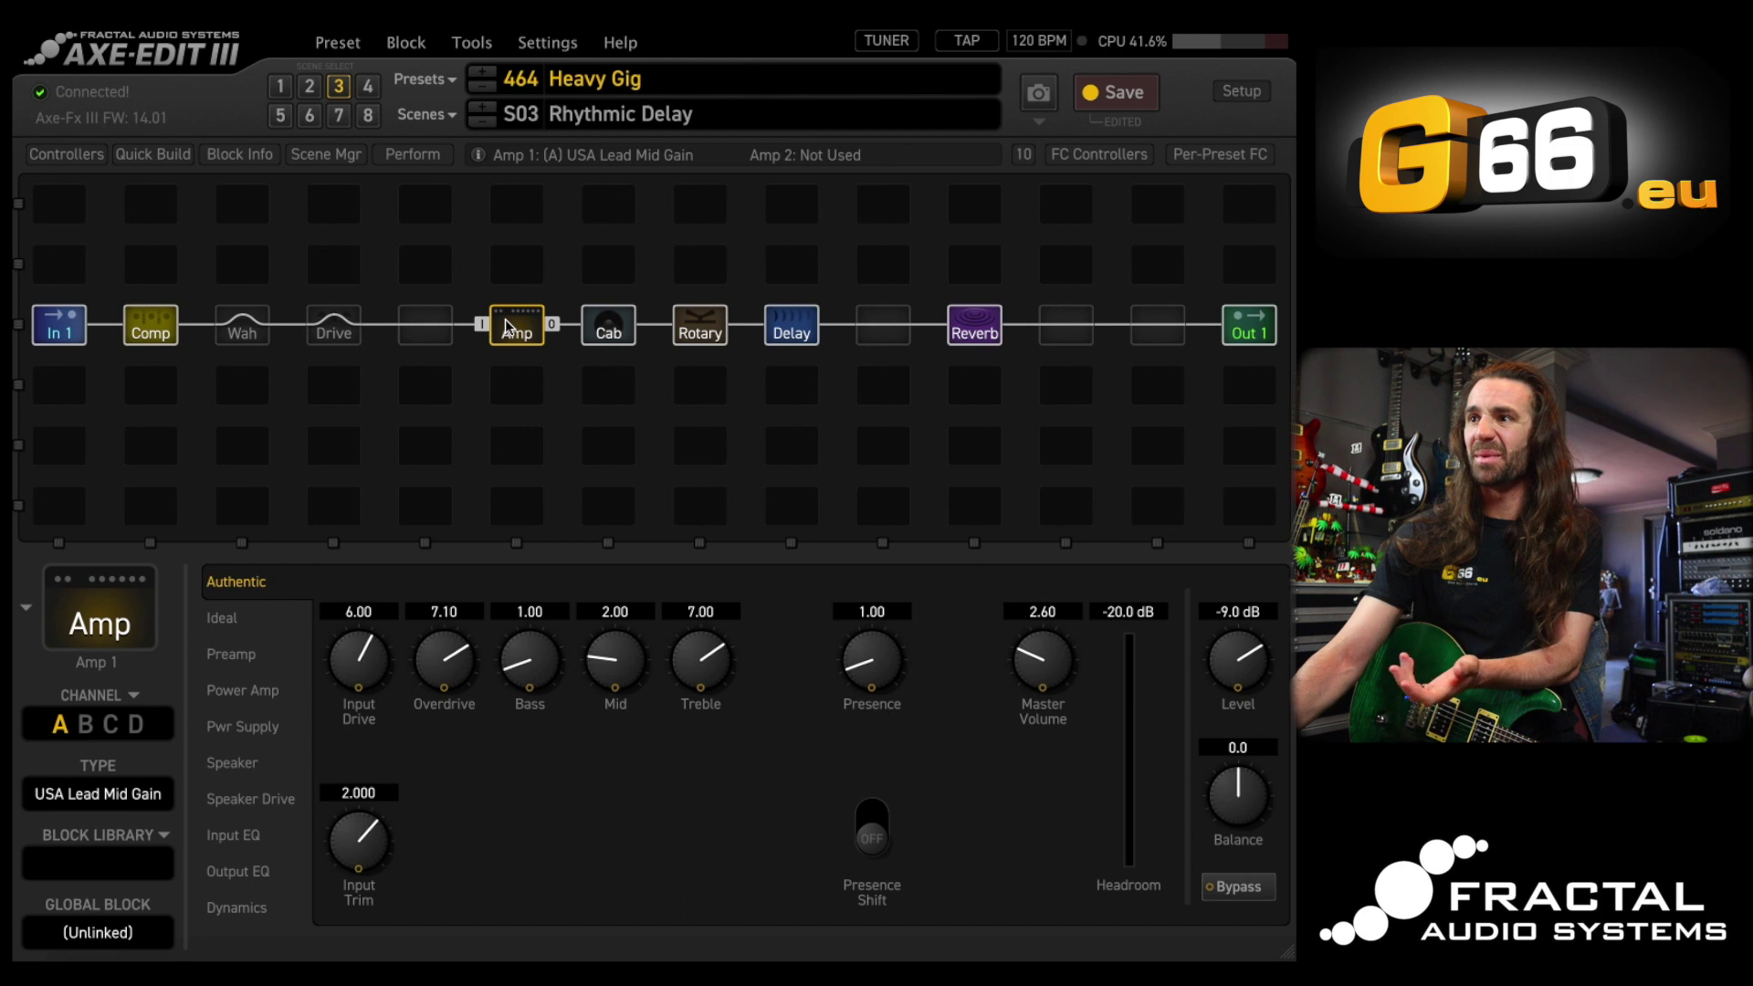
pyautogui.click(411, 156)
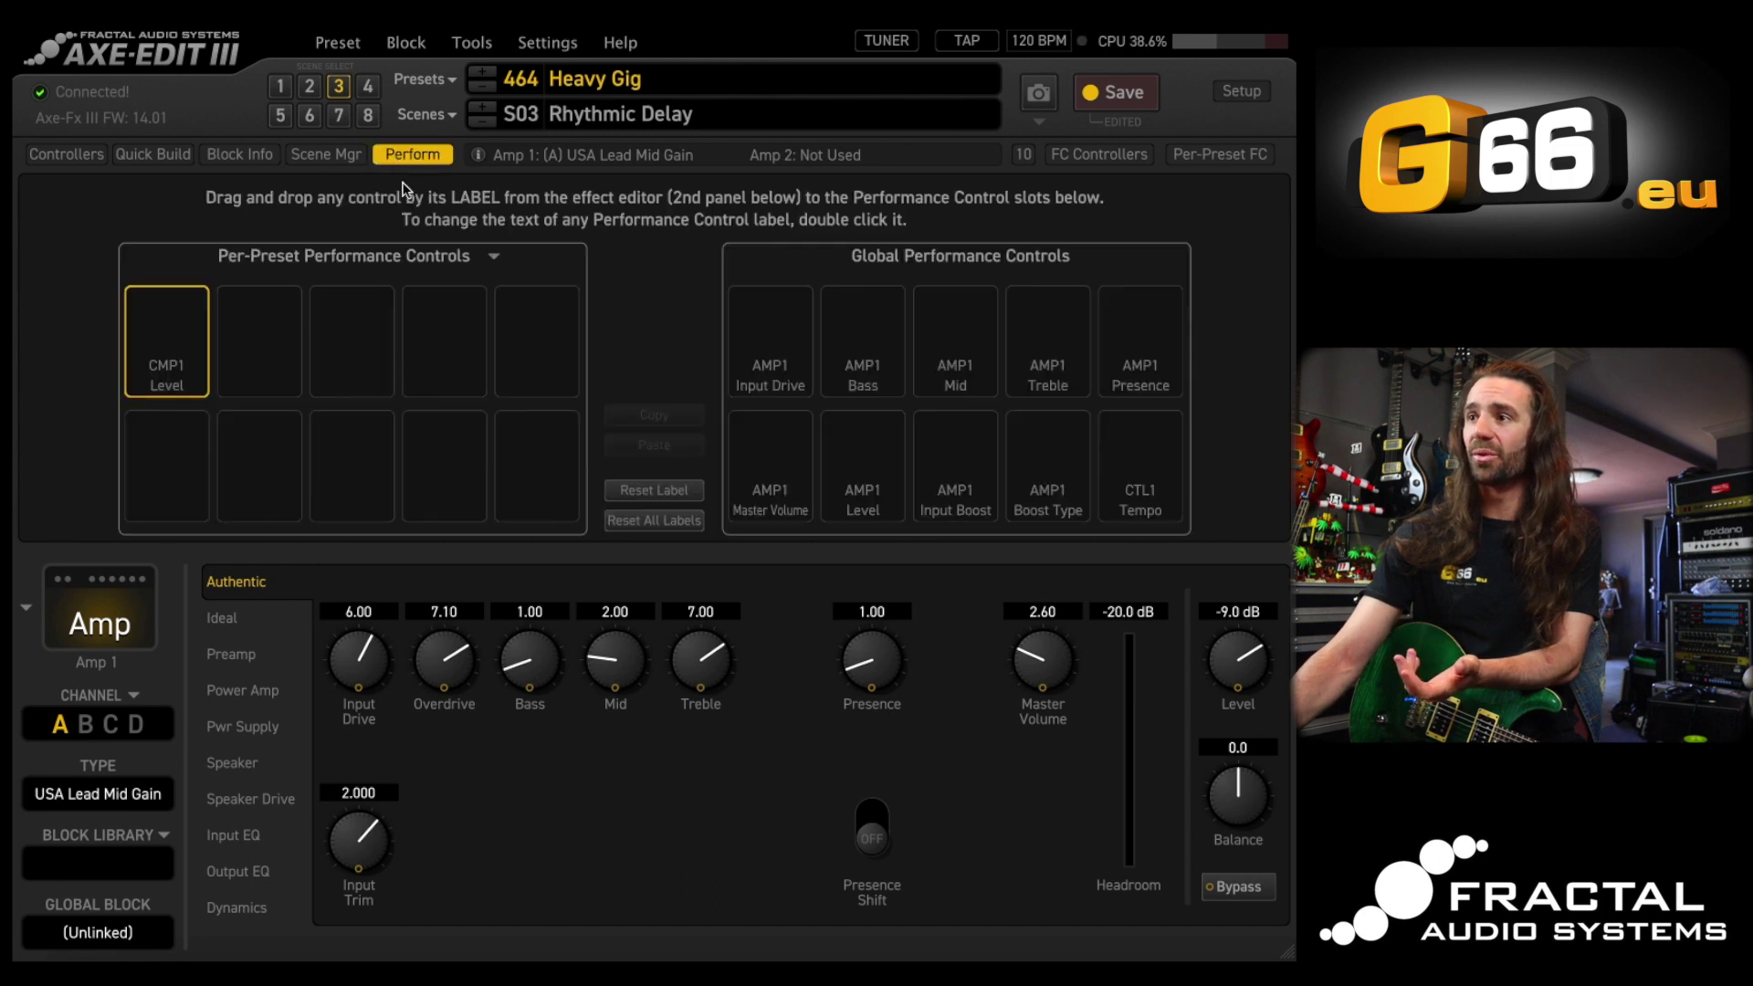
pyautogui.moveTo(359, 710); pyautogui.dragTo(254, 397)
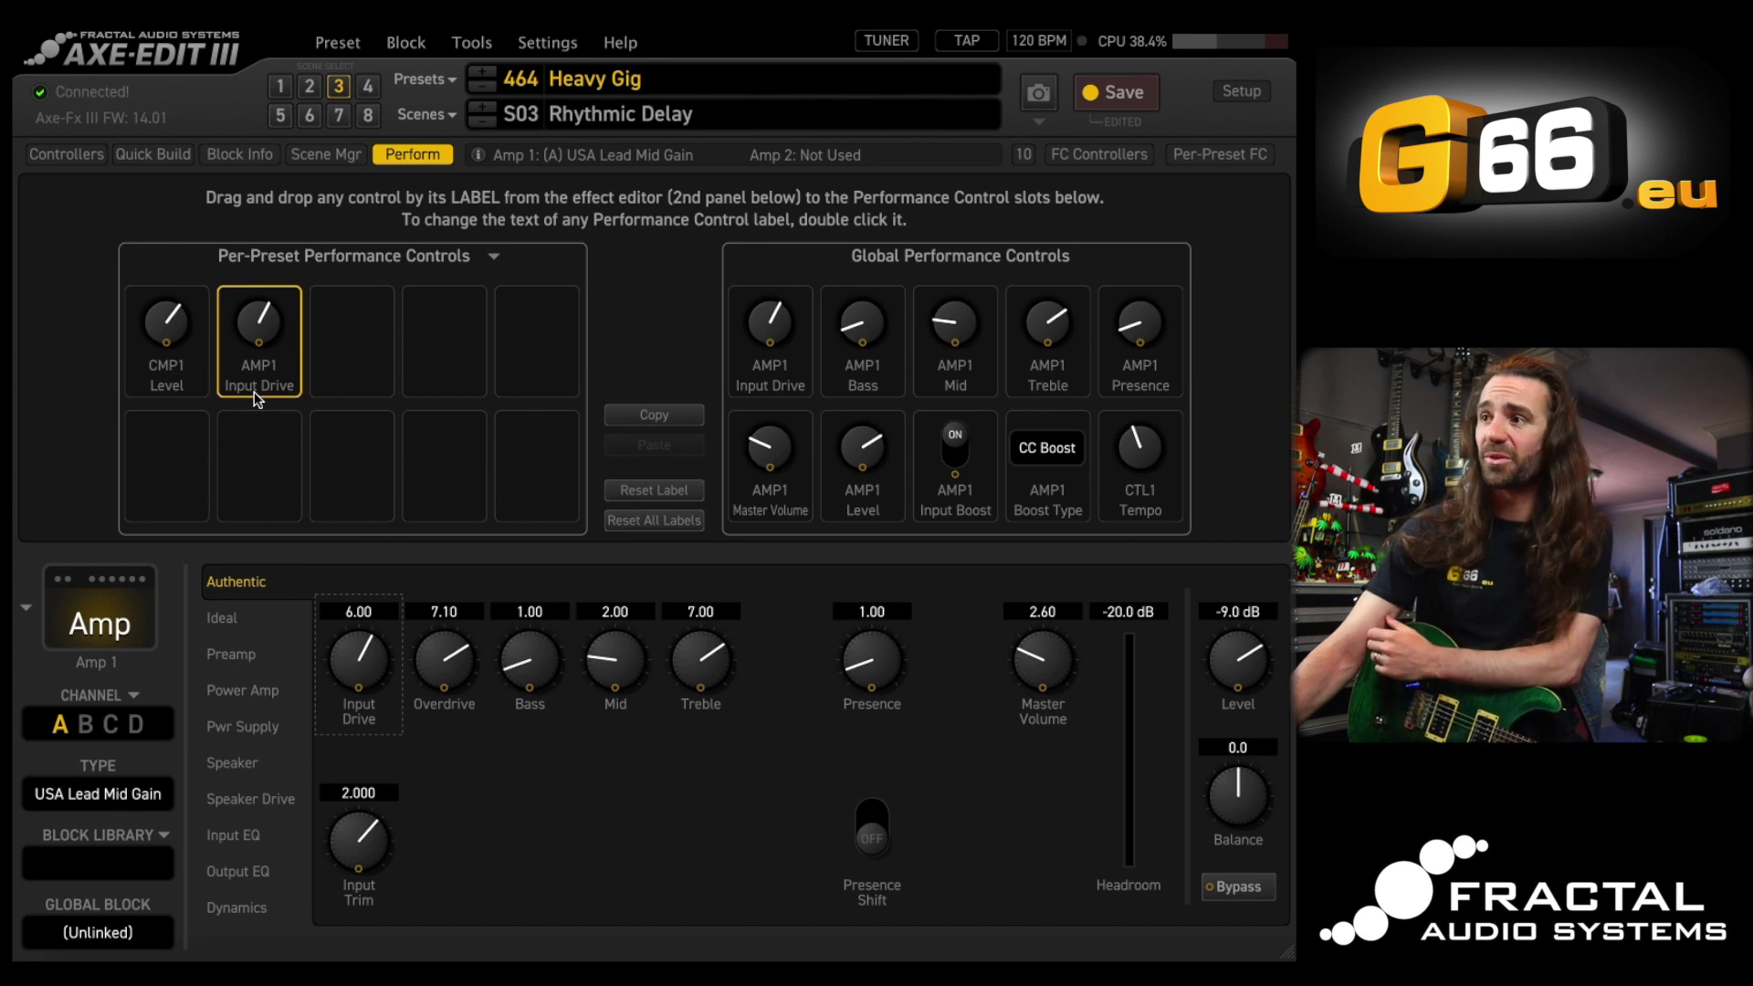
pyautogui.moveTo(1227, 704); pyautogui.dragTo(366, 379)
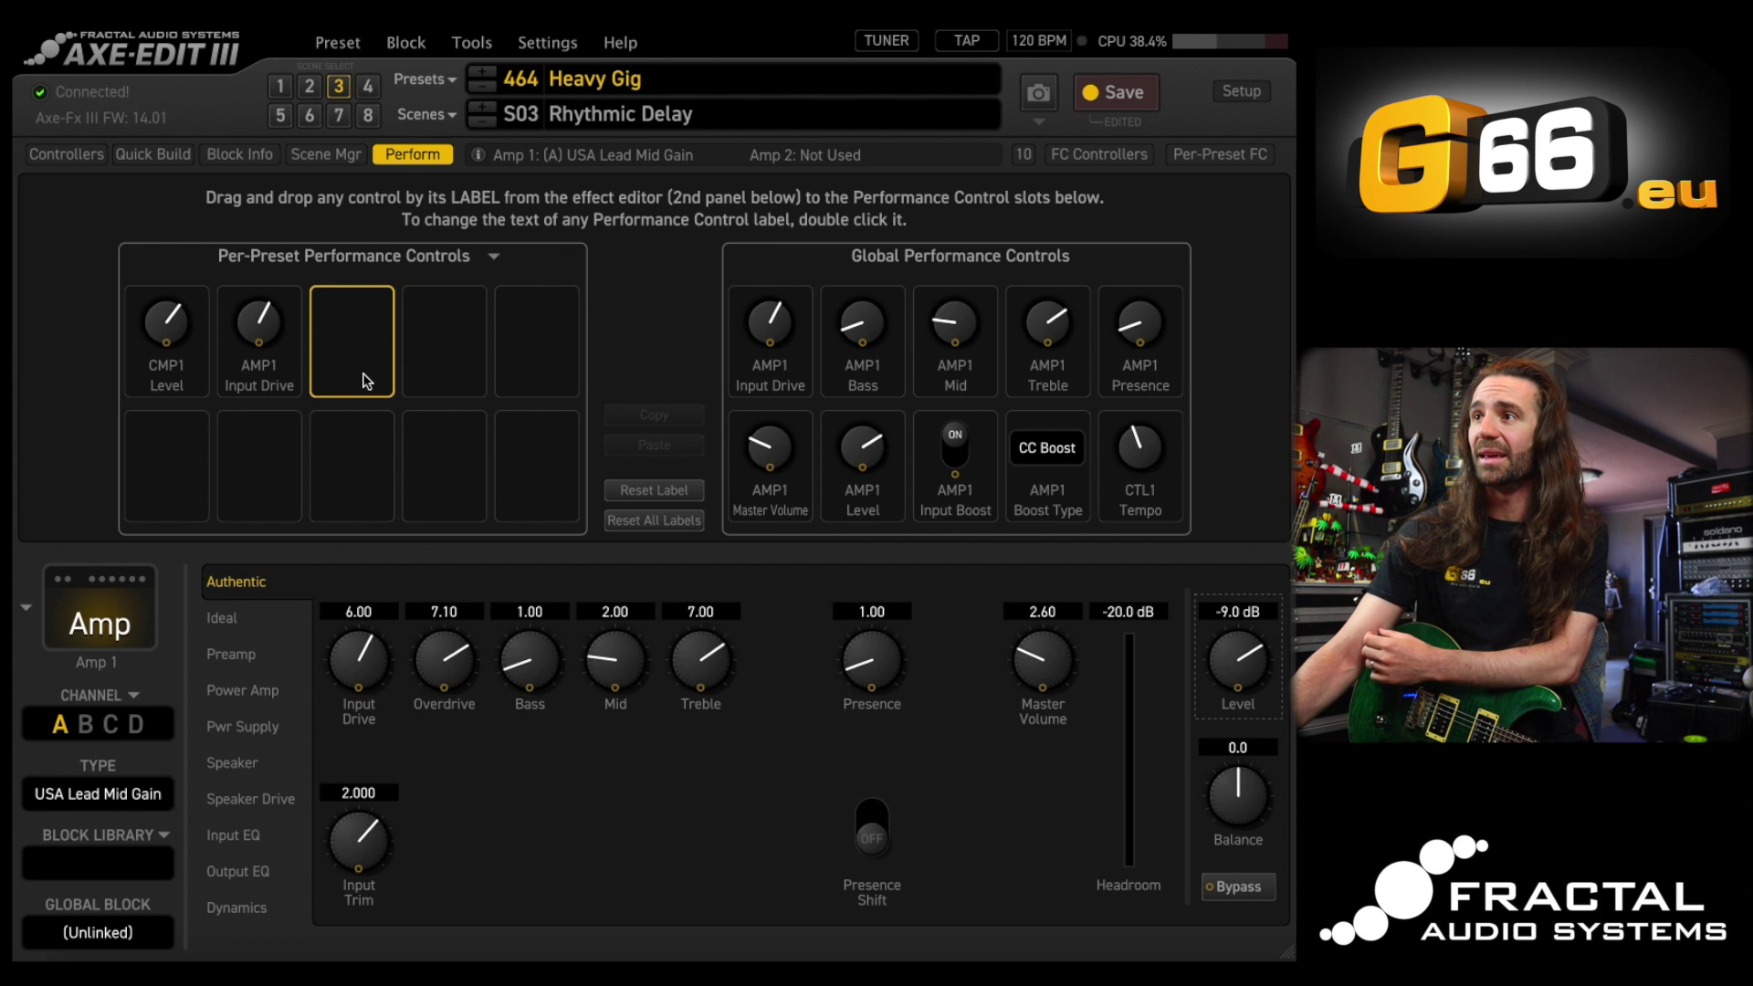
pyautogui.click(402, 157)
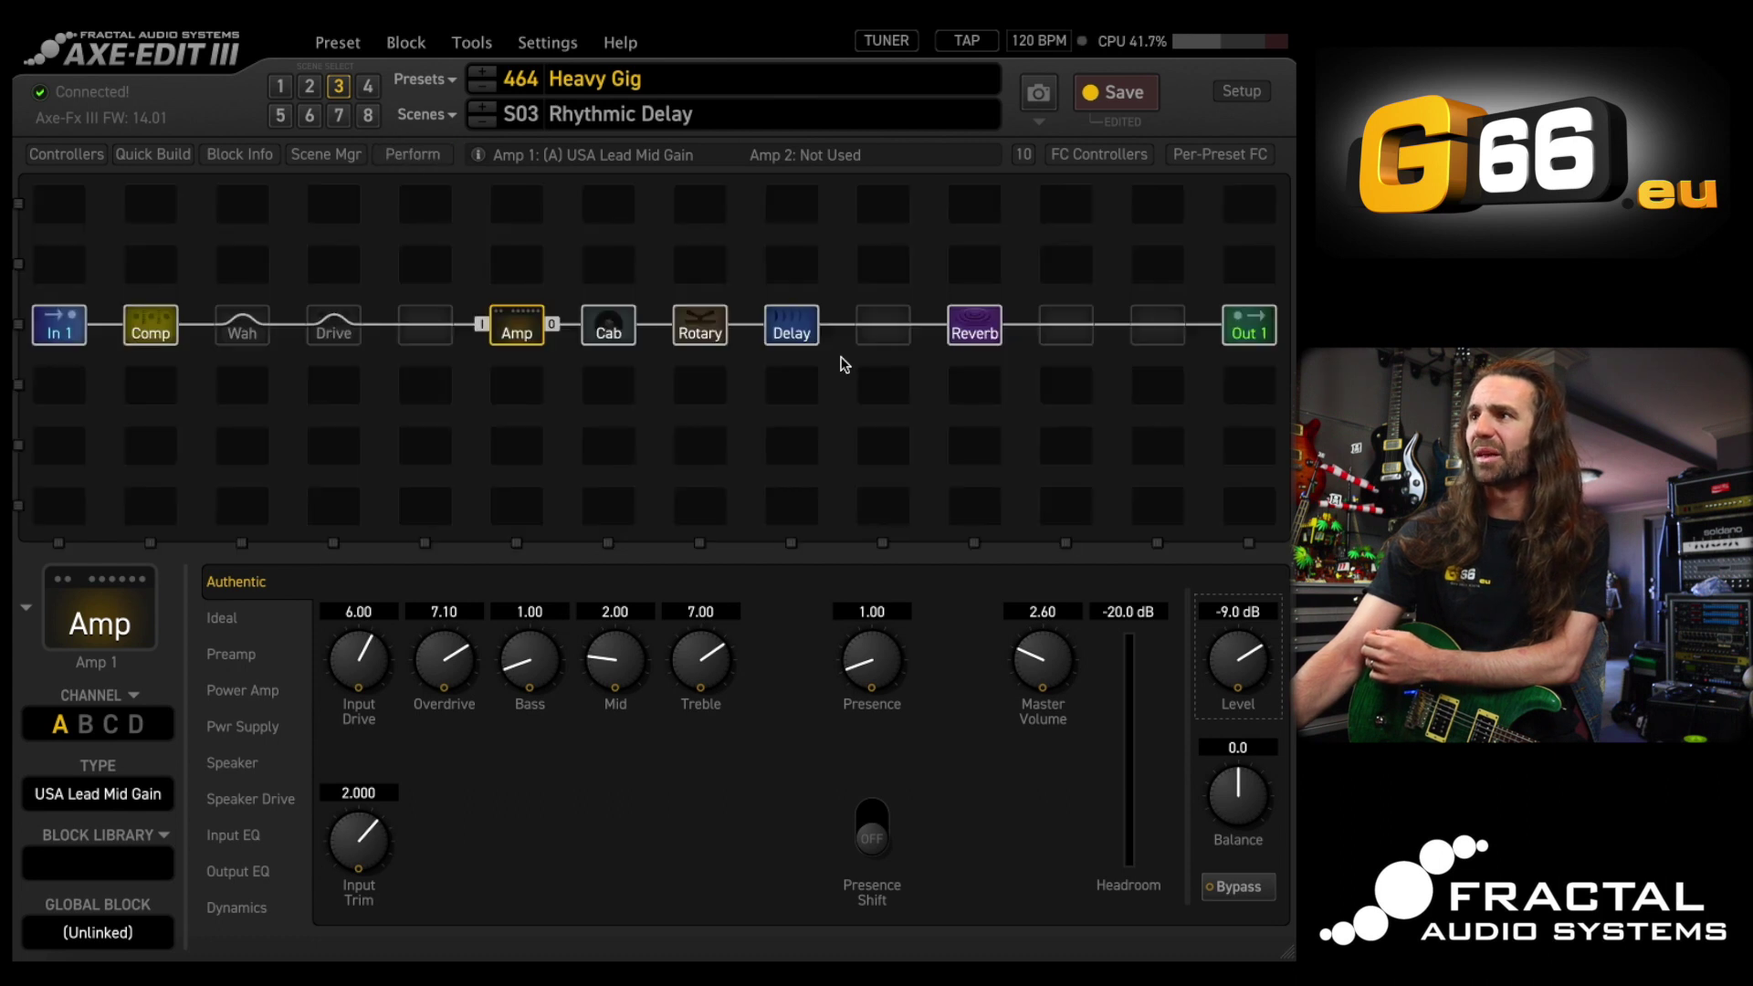
# Assign the Rotary block's Rate to the fourth per-preset performance control slot
pyautogui.click(714, 340)
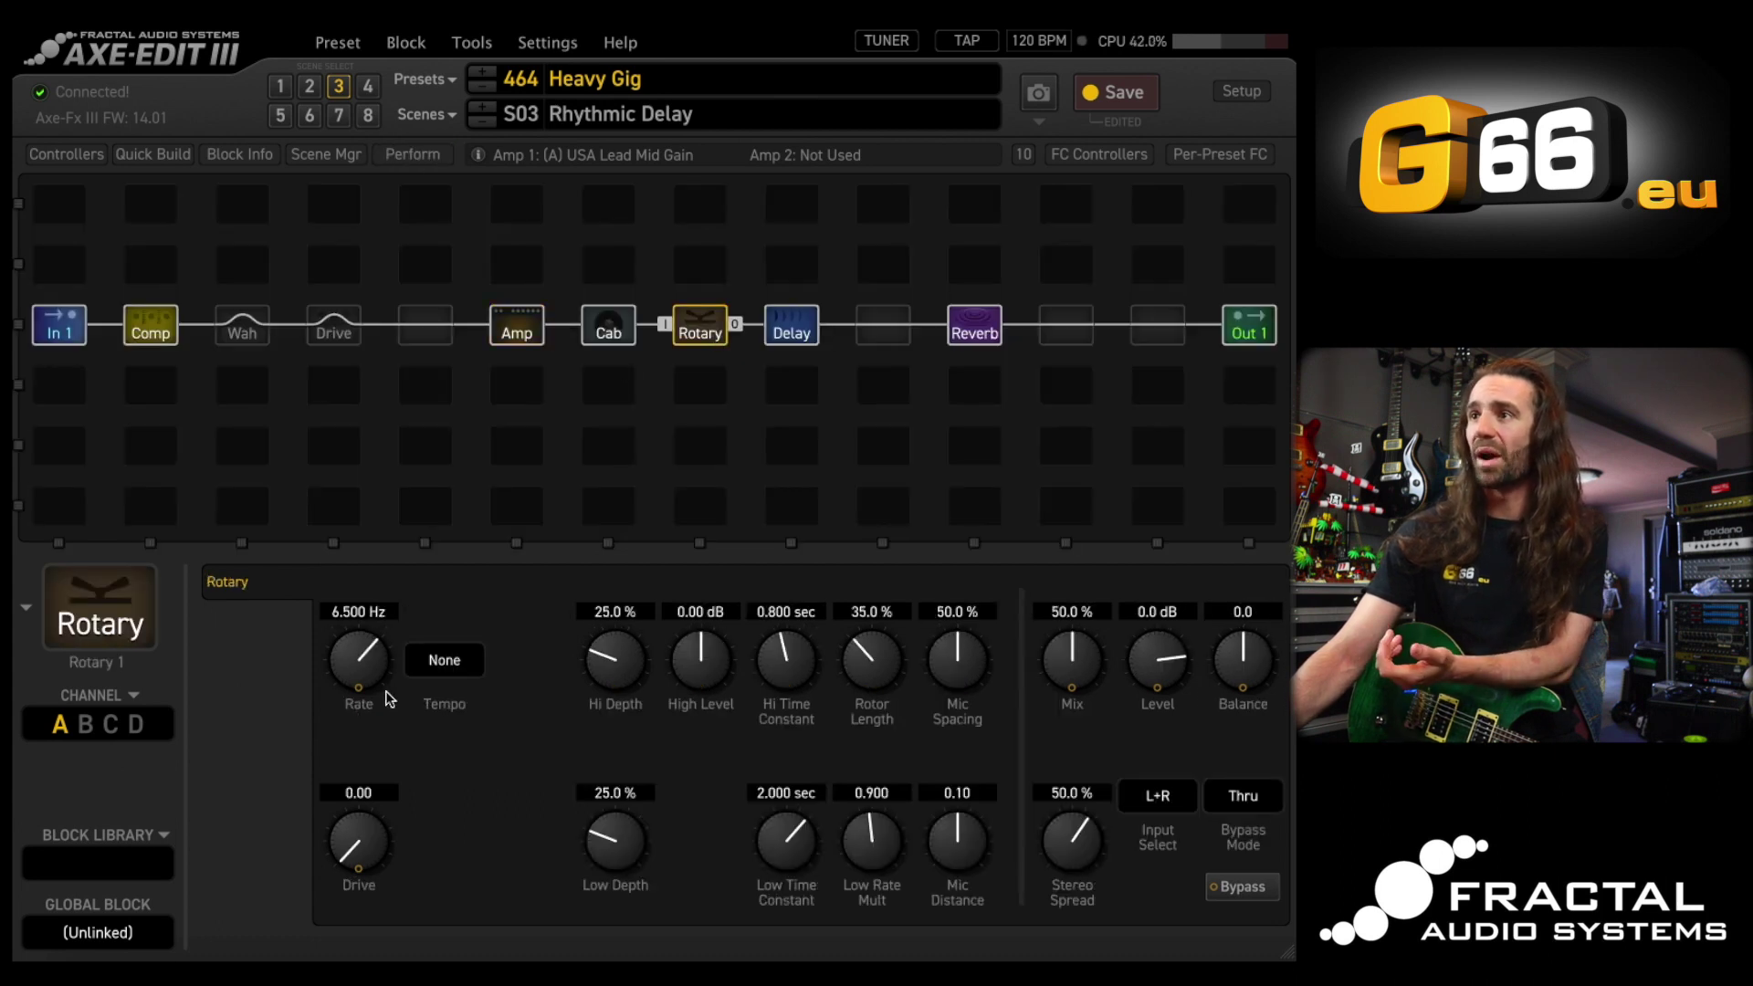
pyautogui.click(409, 155)
pyautogui.moveTo(347, 704); pyautogui.dragTo(443, 343)
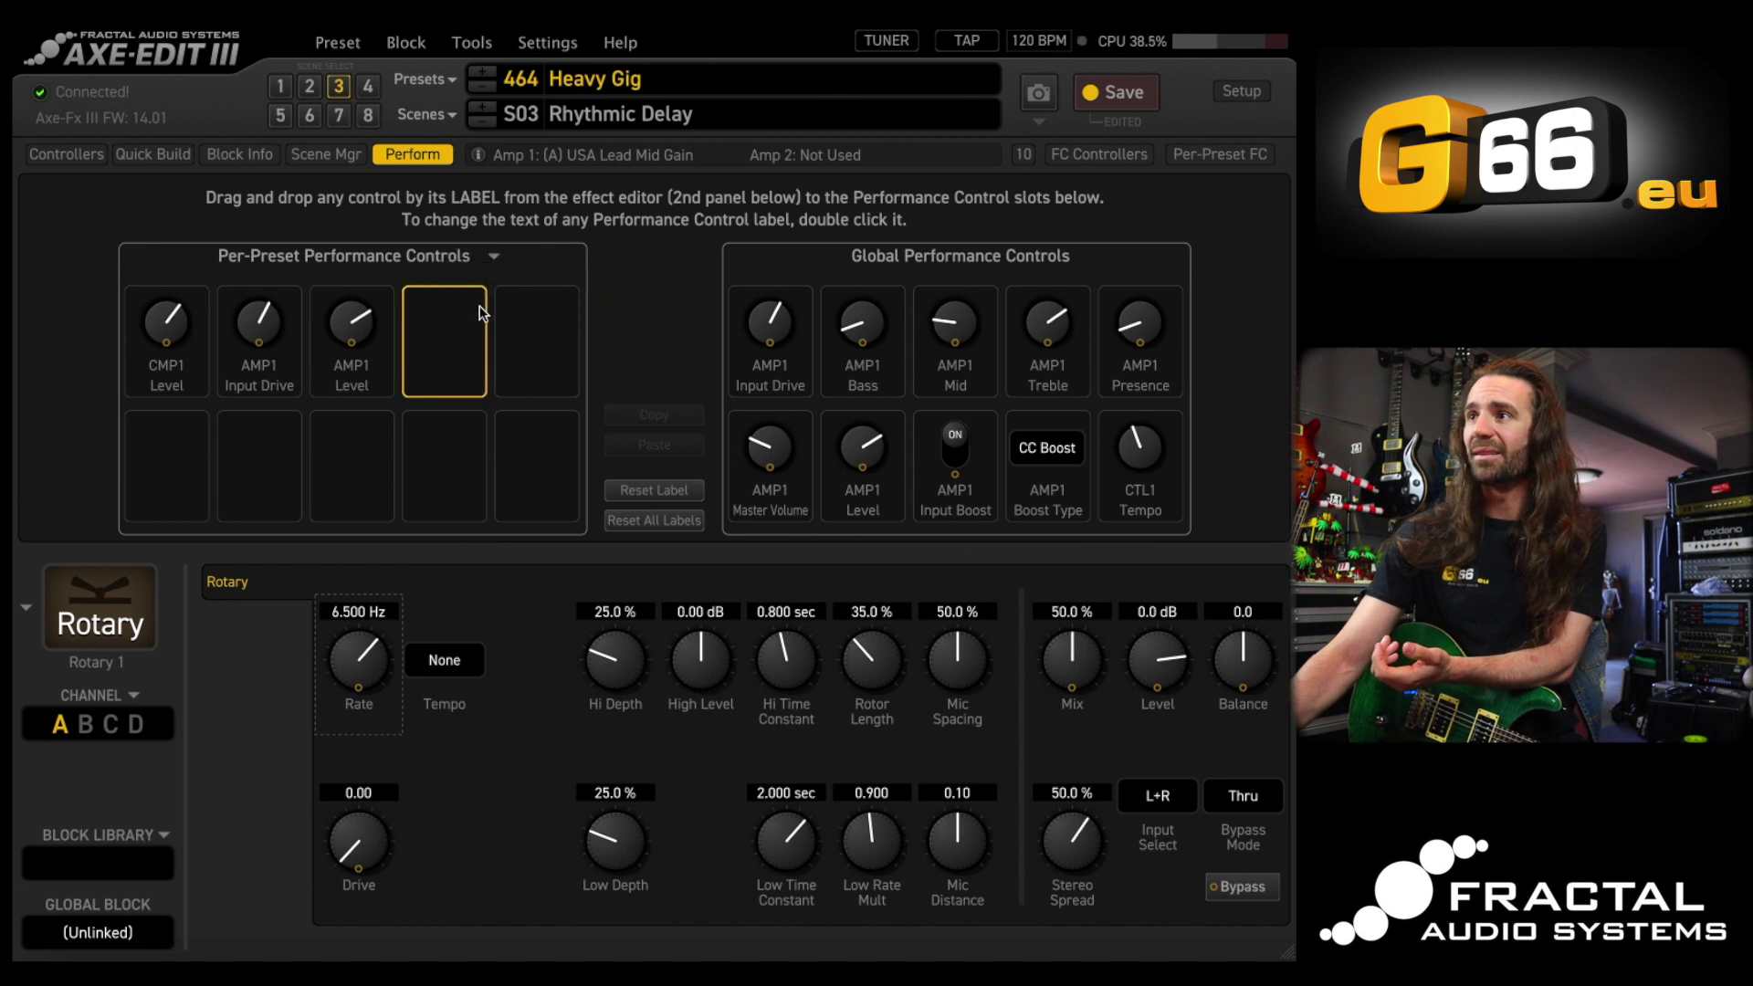
pyautogui.click(414, 157)
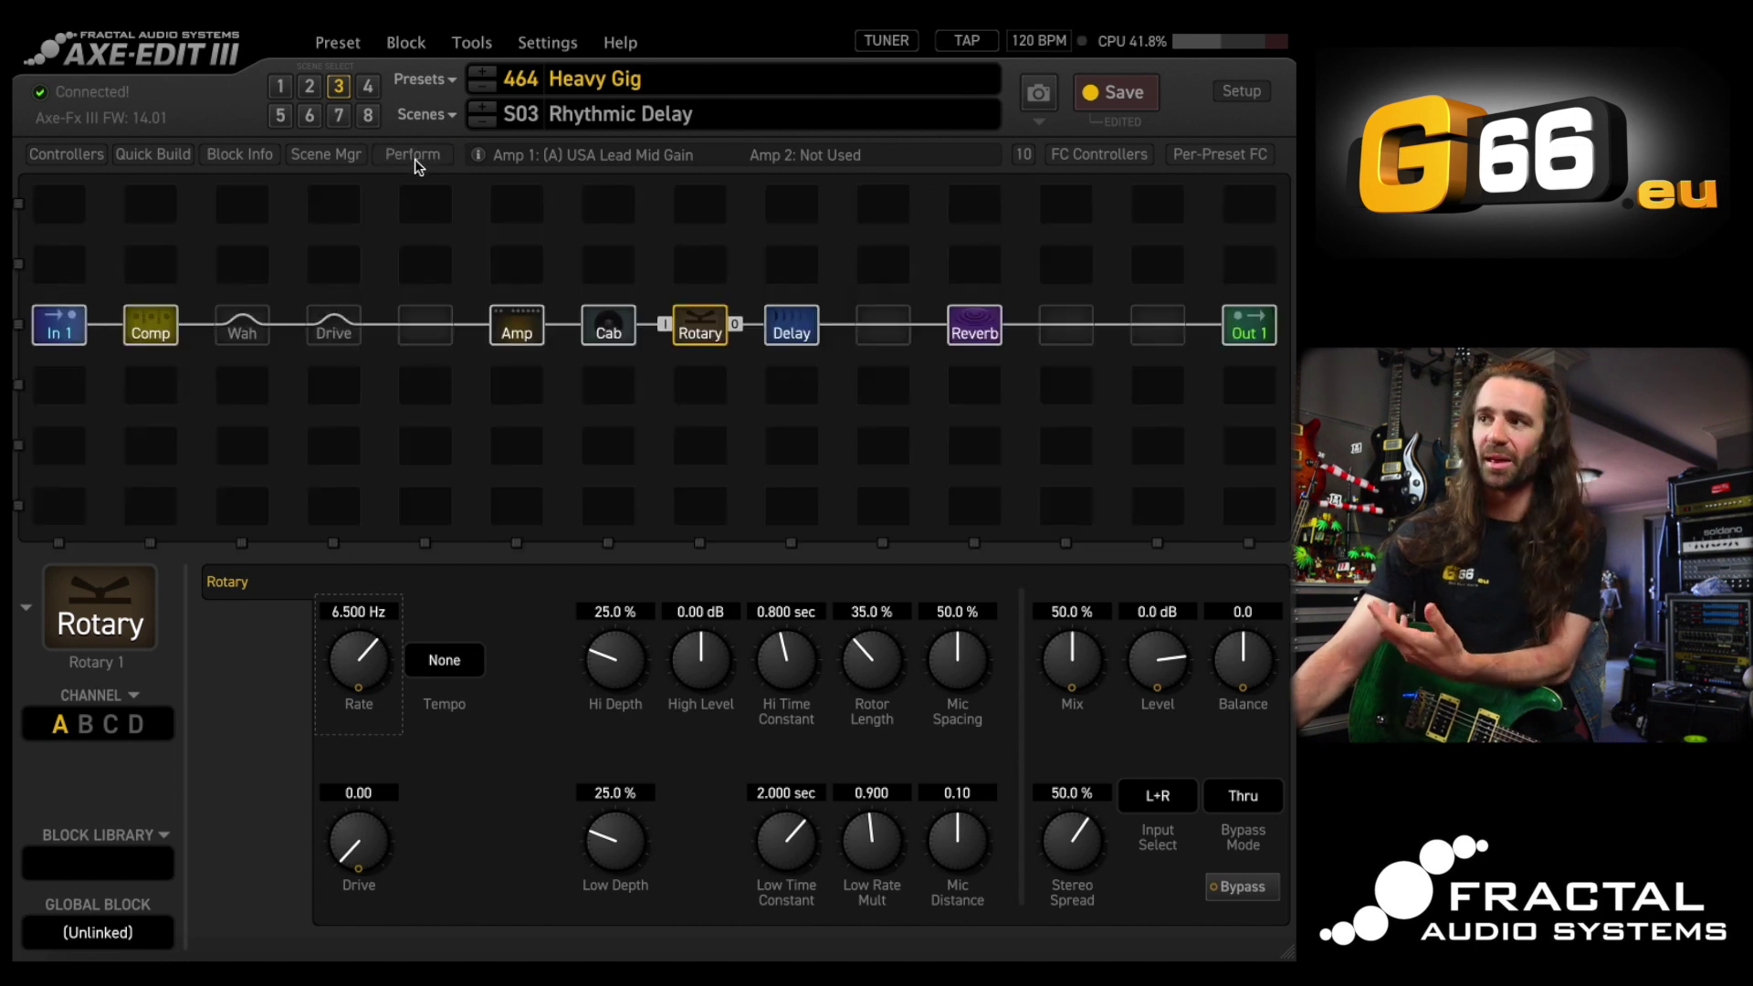
# Assign the Delay block's Mix to the fifth per-preset performance control slot
pyautogui.click(767, 336)
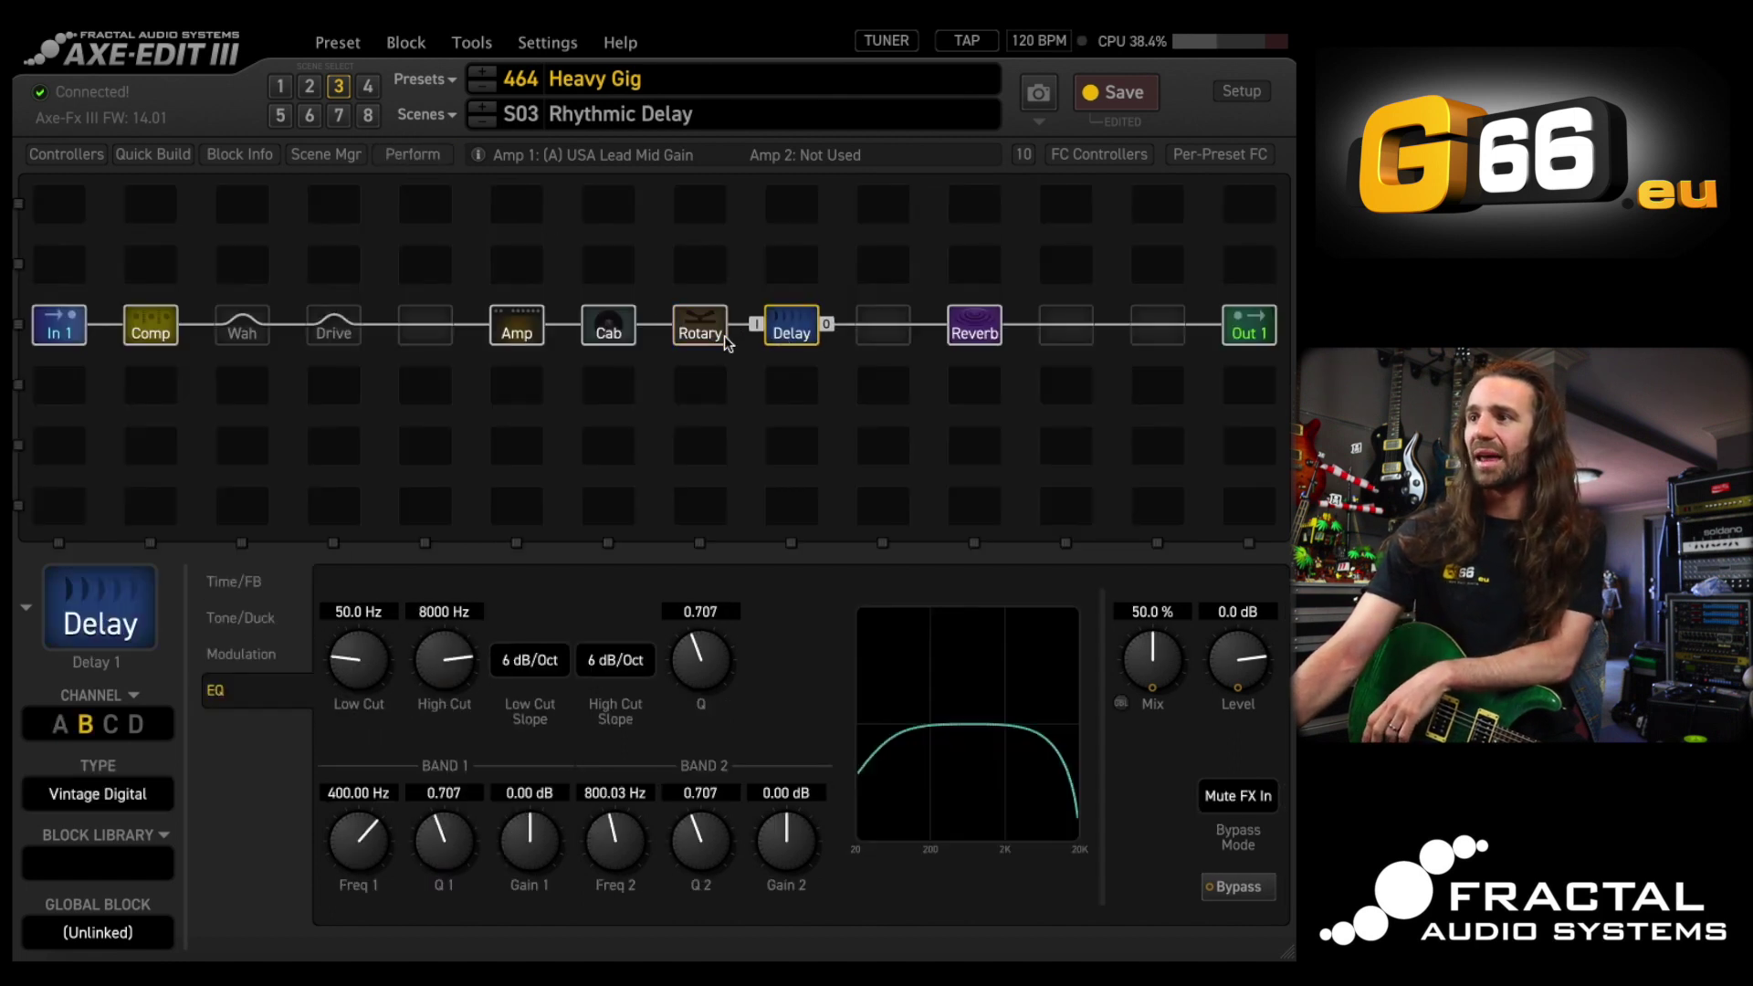
pyautogui.click(412, 156)
pyautogui.moveTo(1155, 712); pyautogui.dragTo(554, 391)
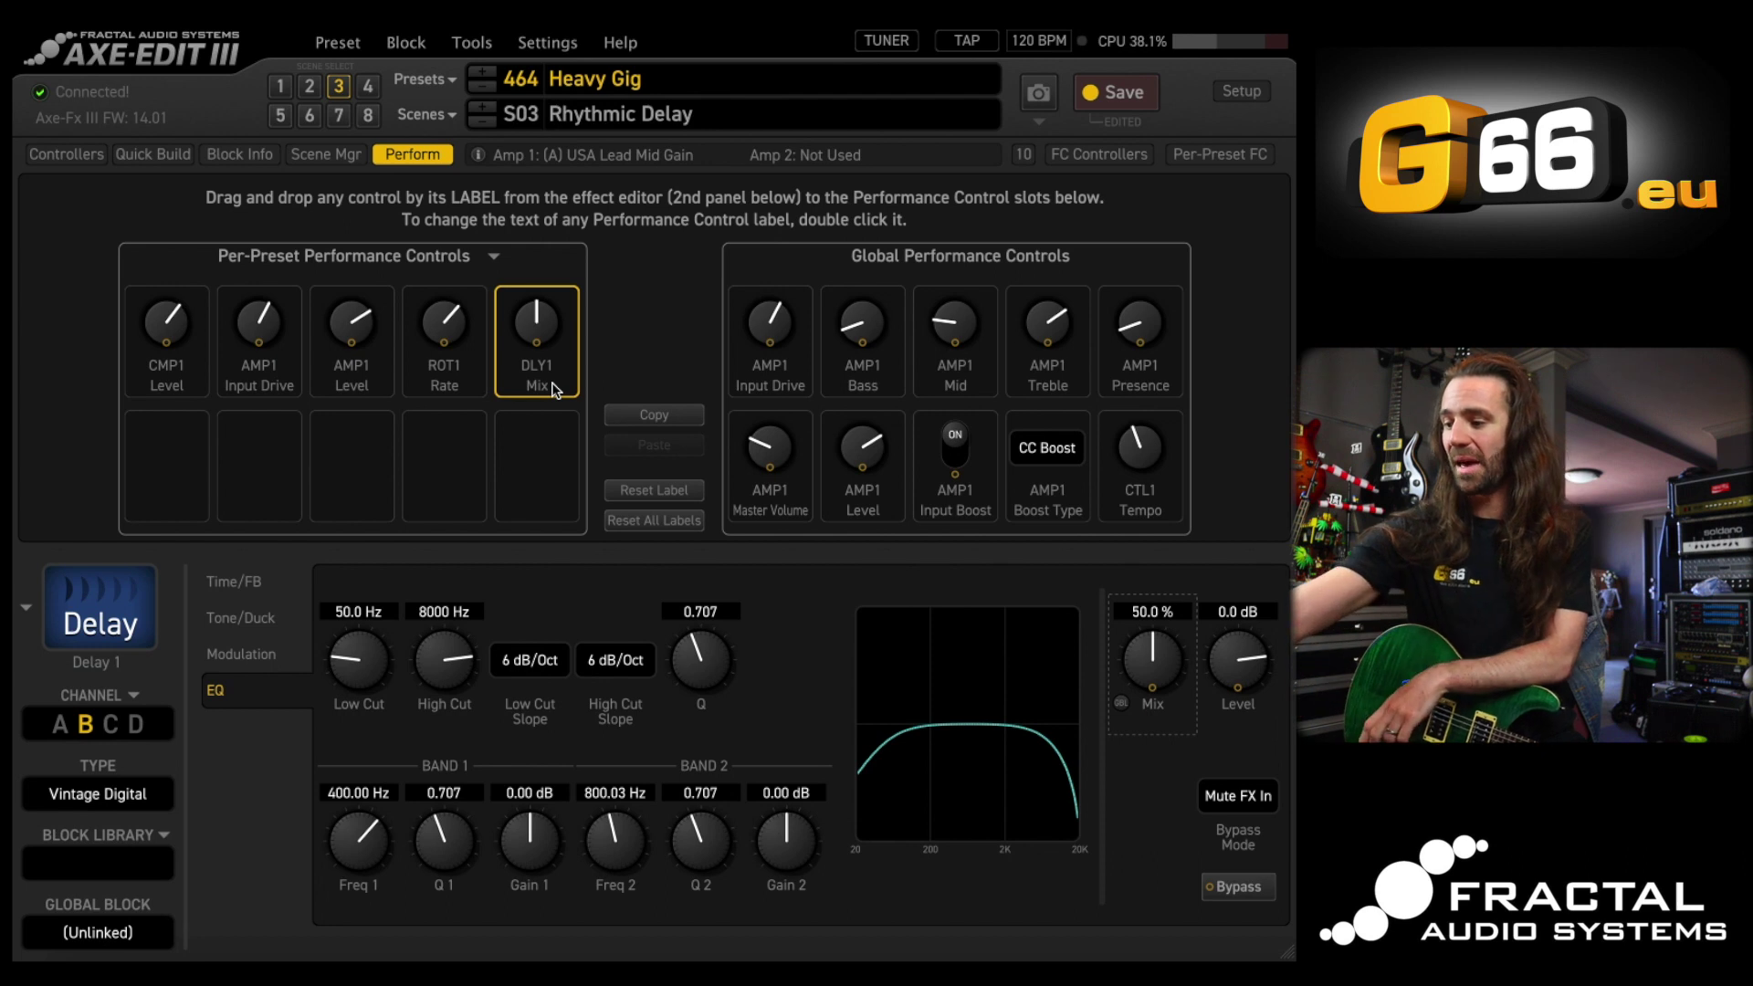